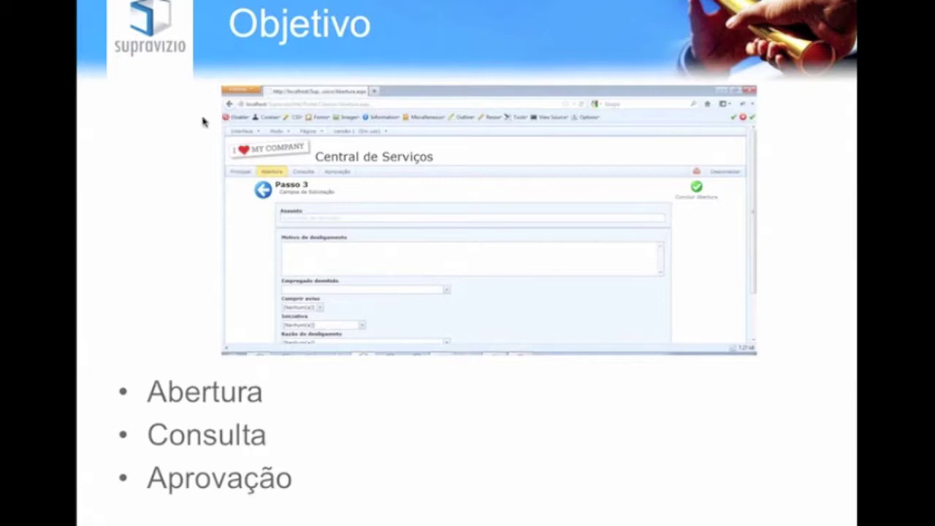
Step: Step through the Objetivo slide's remaining builds, including the tablet and phone pictures, then end the slideshow
{"action": "left_click", "coordinate": [108, 220]}
{"action": "left_click", "coordinate": [108, 220]}
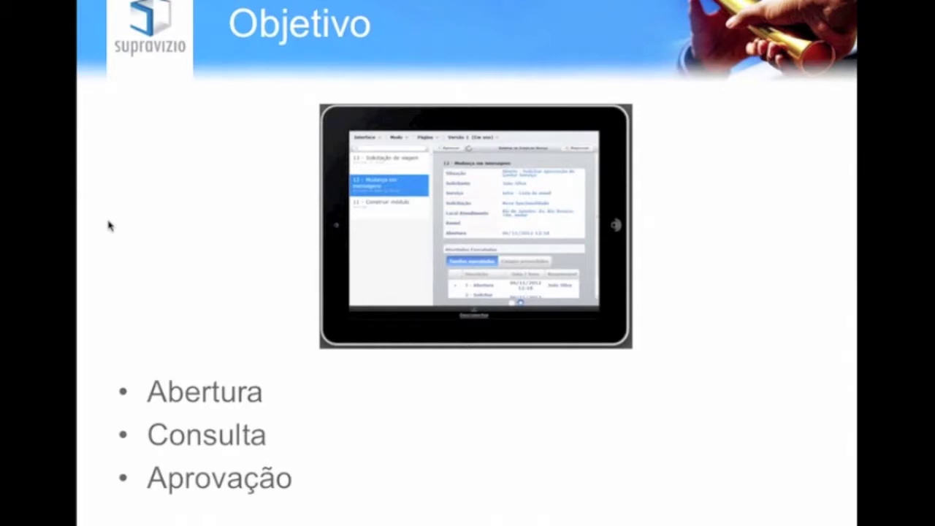
{"action": "left_click", "coordinate": [108, 221]}
{"action": "left_click", "coordinate": [108, 226]}
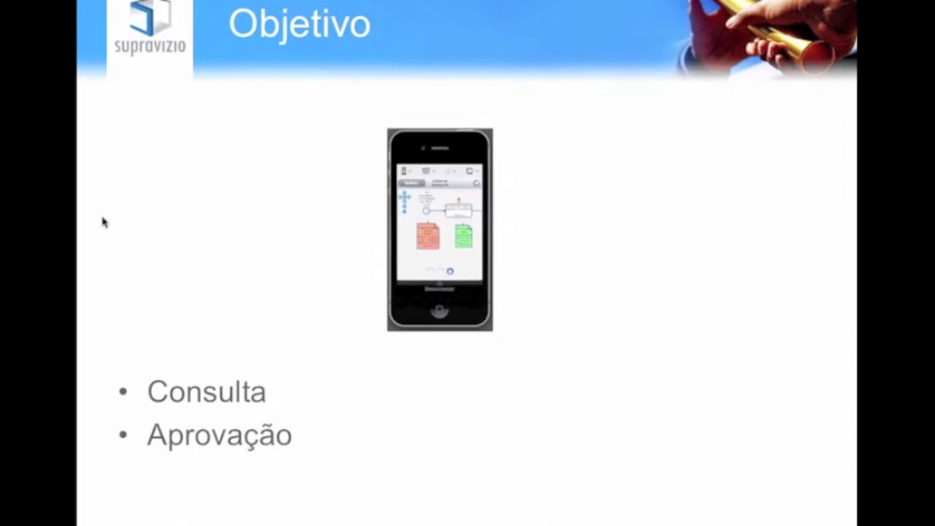
{"action": "left_click", "coordinate": [472, 271]}
{"action": "left_click", "coordinate": [445, 344]}
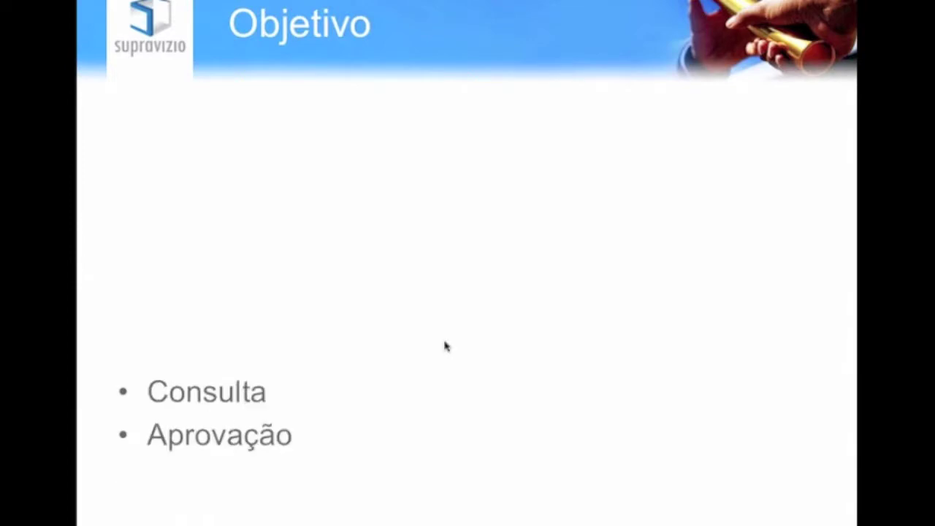
{"action": "key", "text": "Escape"}
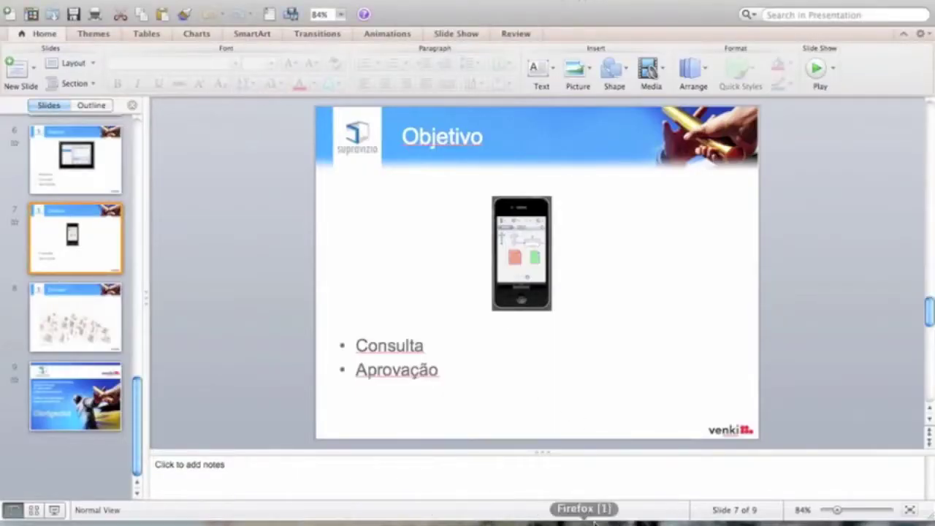
Step: Bring back Firefox and reload the portal login page without the ?ReturnUrl part
{"action": "left_click", "coordinate": [702, 522]}
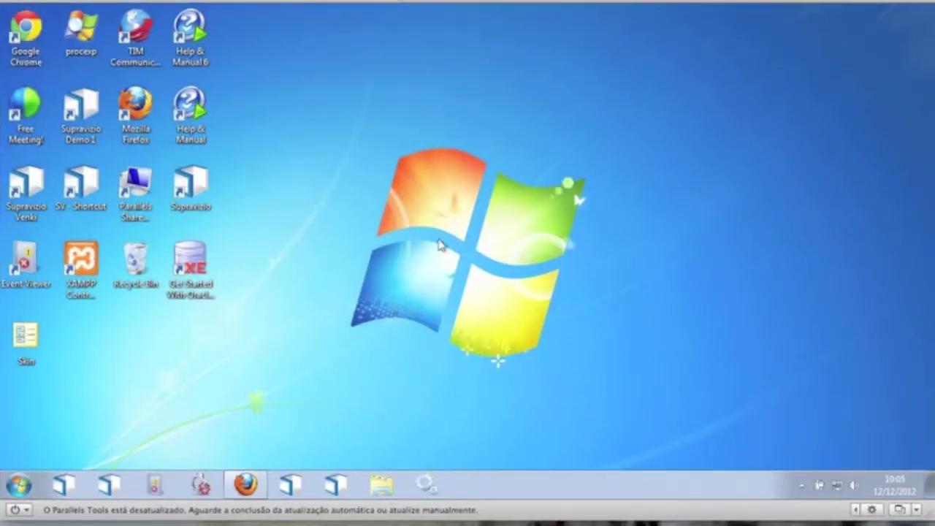
{"action": "left_click", "coordinate": [245, 484]}
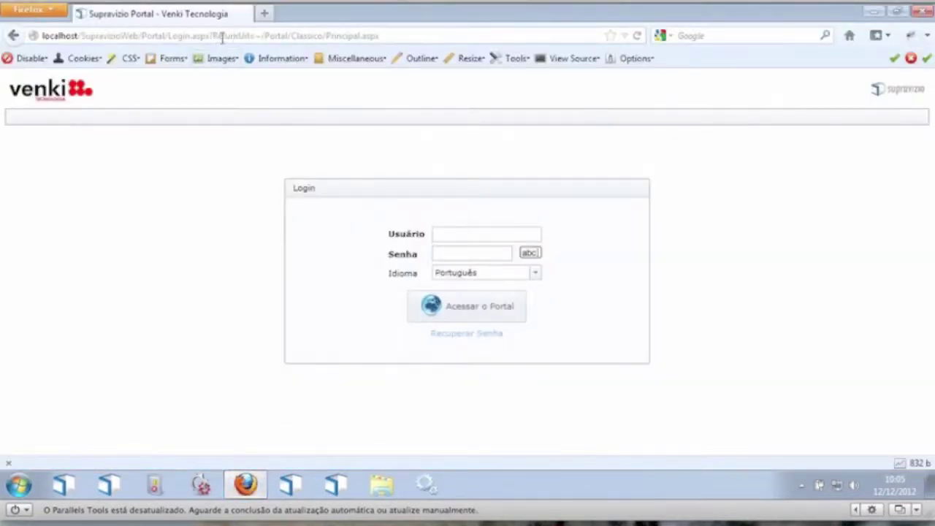
{"action": "left_click", "coordinate": [220, 36]}
{"action": "left_click_drag", "start_coordinate": [212, 35], "coordinate": [501, 14]}
{"action": "key", "text": "BackSpace"}
{"action": "key", "text": "Return"}
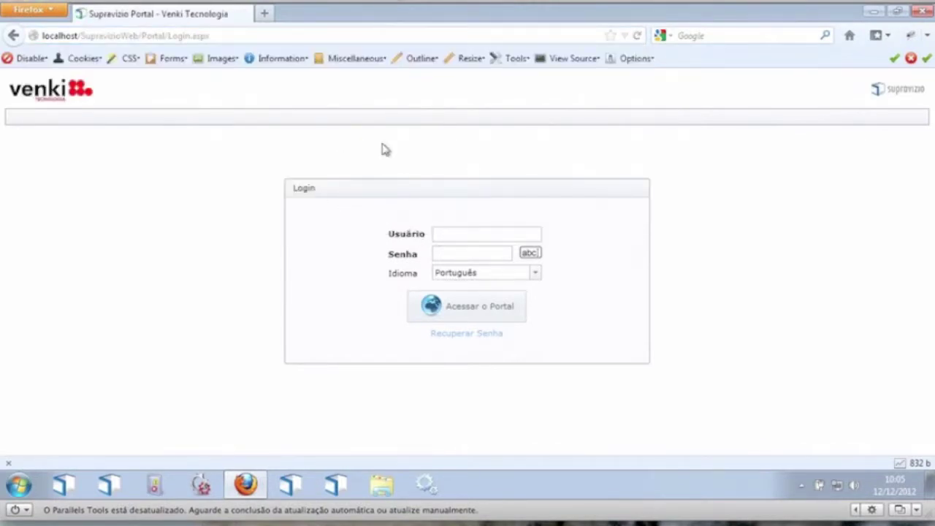
Step: Enter the user's login name in Usuário and move on to Senha
{"action": "left_click", "coordinate": [452, 234]}
{"action": "type", "text": "joao.silva"}
{"action": "key", "text": "Tab"}
Step: Enter the account password and sign in to the portal's classic interface
{"action": "type", "text": "1"}
{"action": "left_click", "coordinate": [452, 308]}
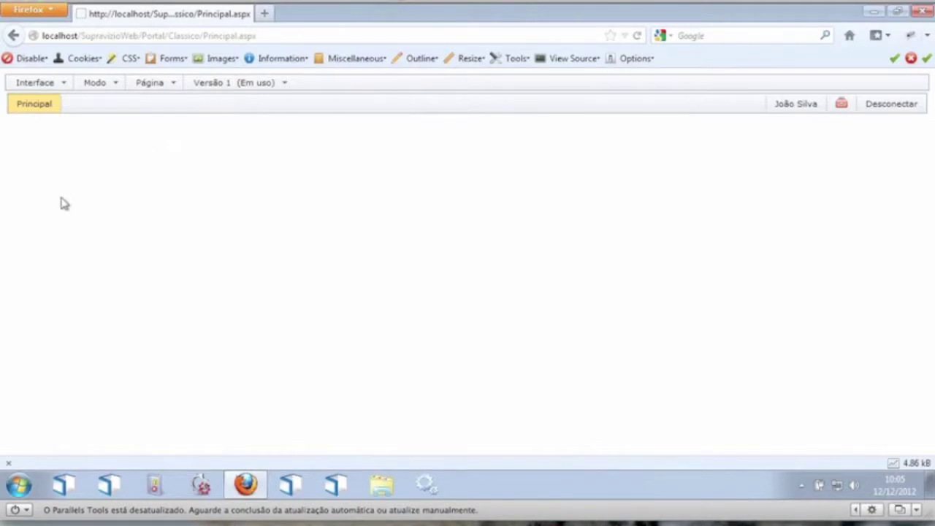
{"action": "left_click", "coordinate": [16, 84]}
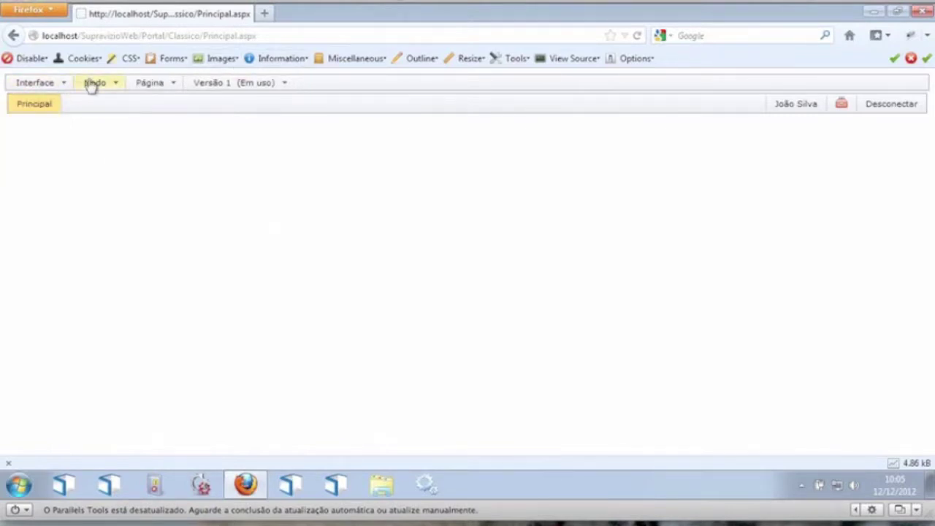
Step: Browse the Interface, Página and Versão dropdowns, ending on the Modo page-mode list
{"action": "left_click", "coordinate": [111, 87]}
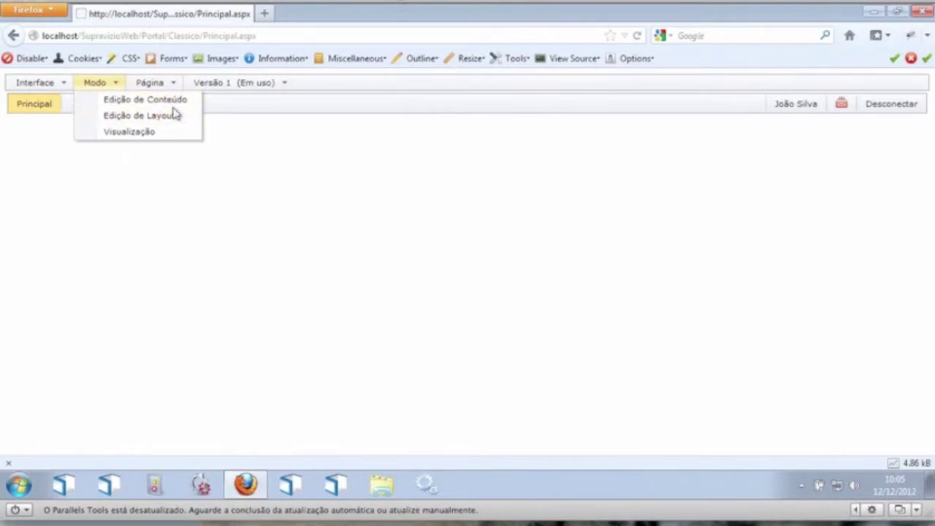
{"action": "left_click", "coordinate": [22, 86]}
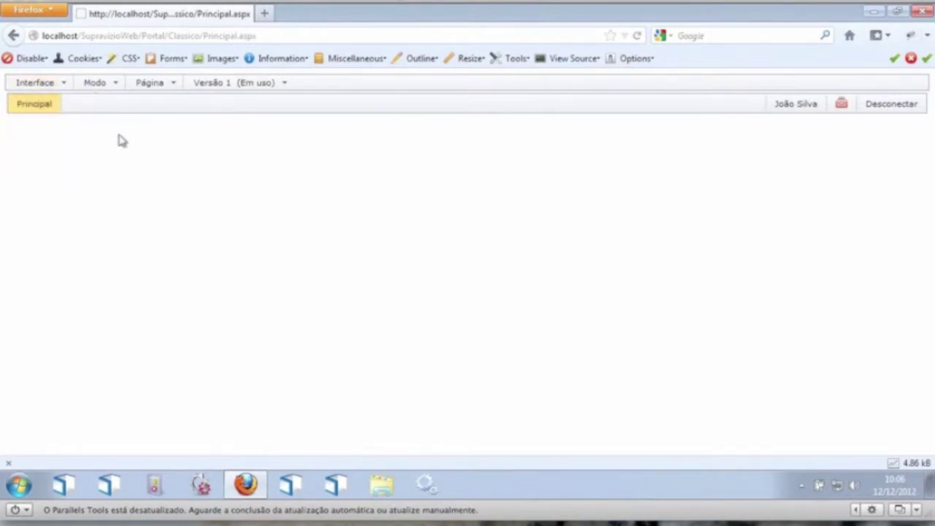
{"action": "left_click", "coordinate": [35, 84]}
{"action": "left_click", "coordinate": [163, 88]}
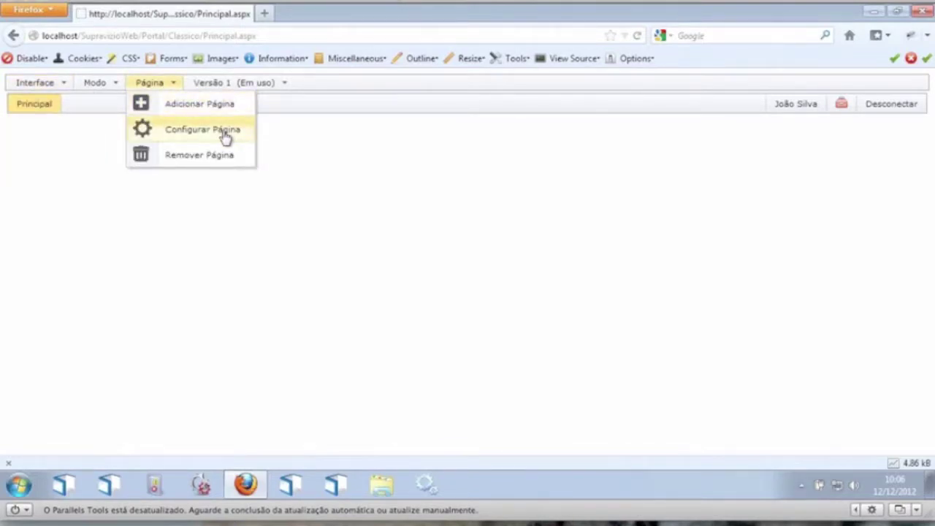
{"action": "left_click", "coordinate": [241, 86]}
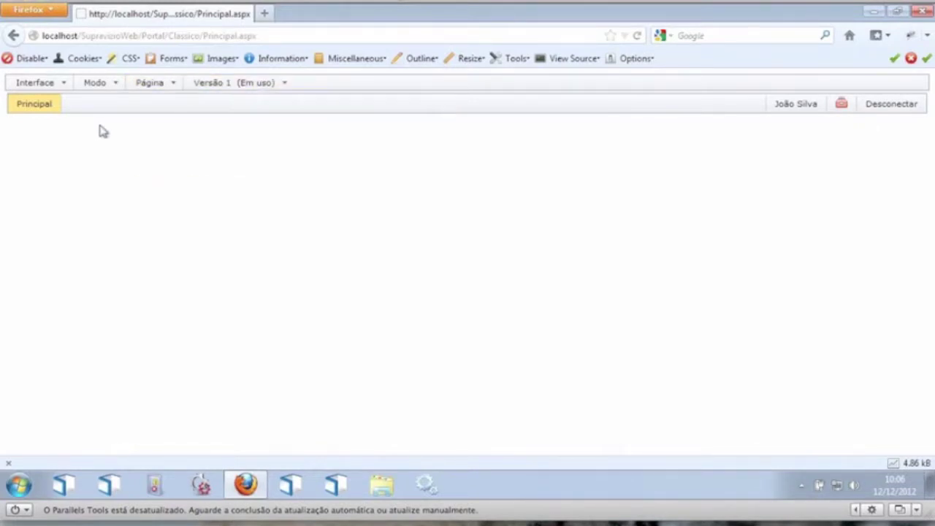
{"action": "left_click", "coordinate": [114, 88]}
{"action": "mouse_move", "coordinate": [109, 86]}
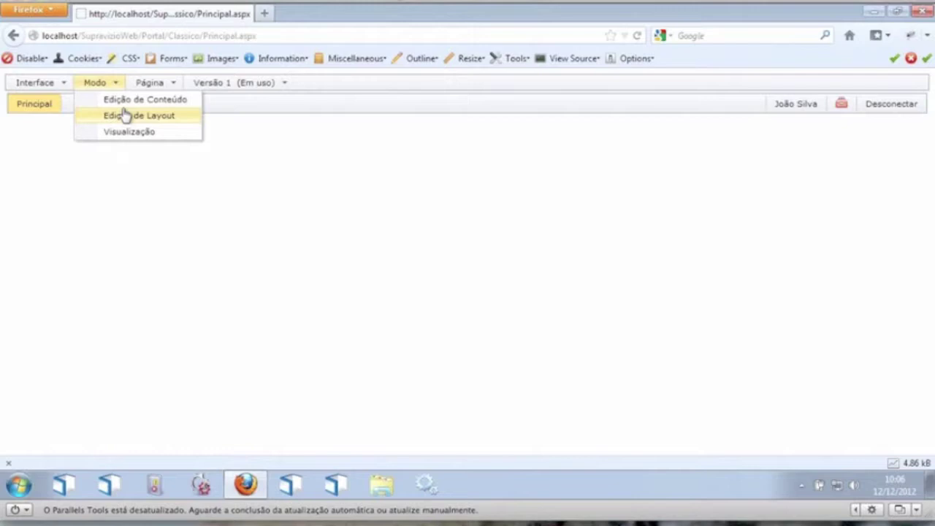
Step: Switch the page to Edição de Layout and split its panel into two rows
{"action": "left_click", "coordinate": [126, 116]}
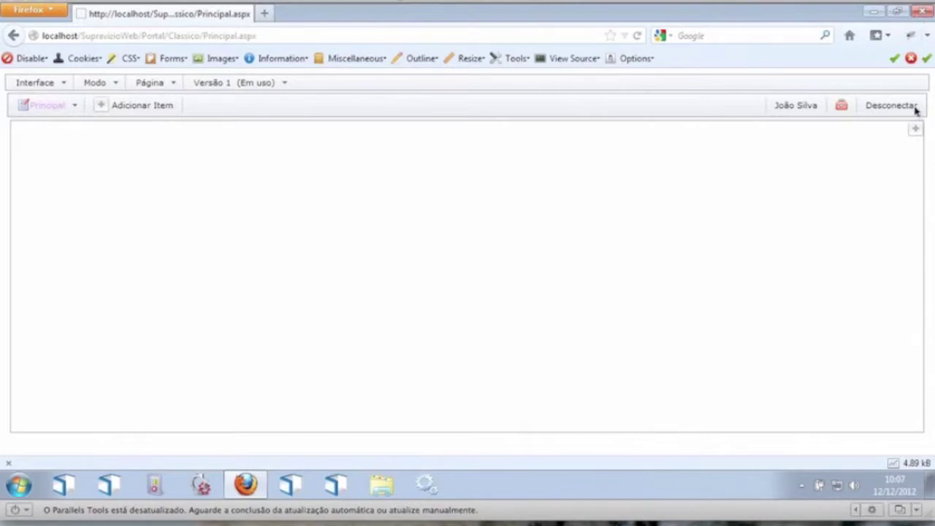
{"action": "mouse_move", "coordinate": [768, 138]}
{"action": "mouse_move", "coordinate": [547, 132]}
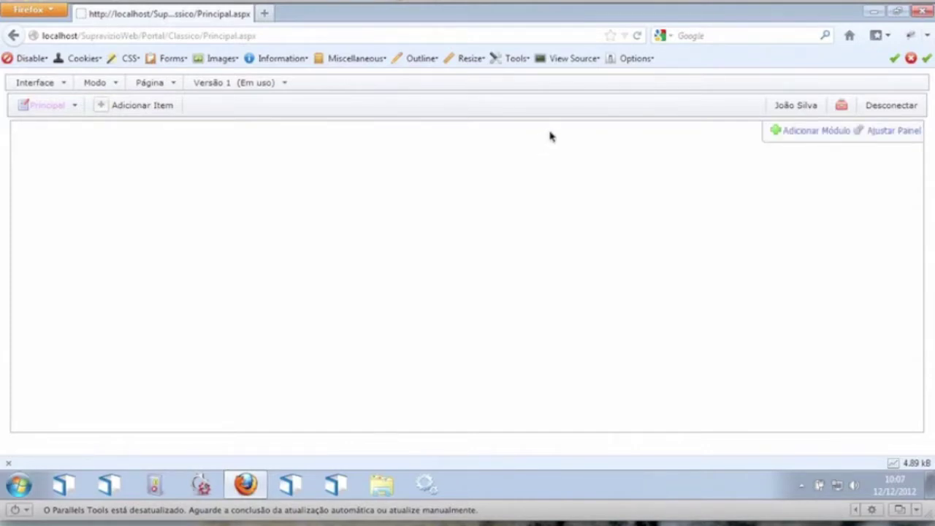
{"action": "left_click", "coordinate": [888, 137]}
{"action": "mouse_move", "coordinate": [833, 144]}
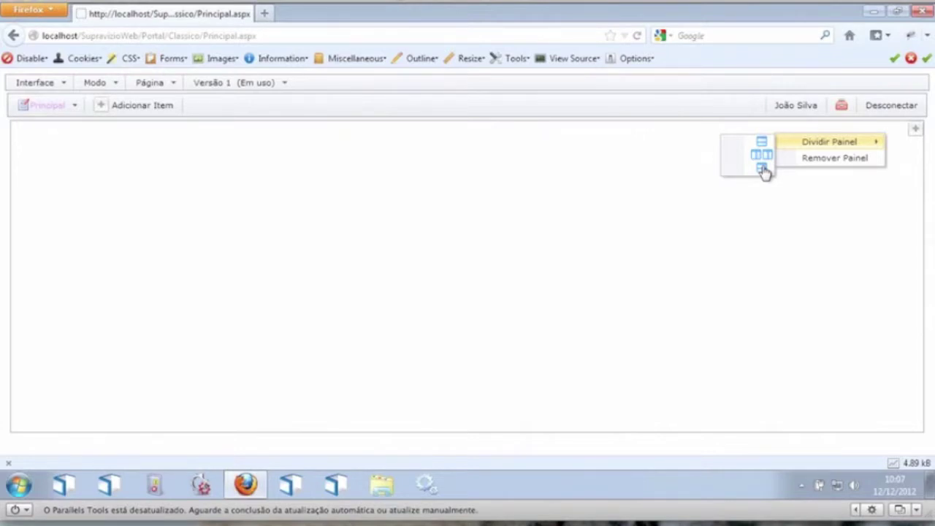
{"action": "left_click", "coordinate": [762, 170]}
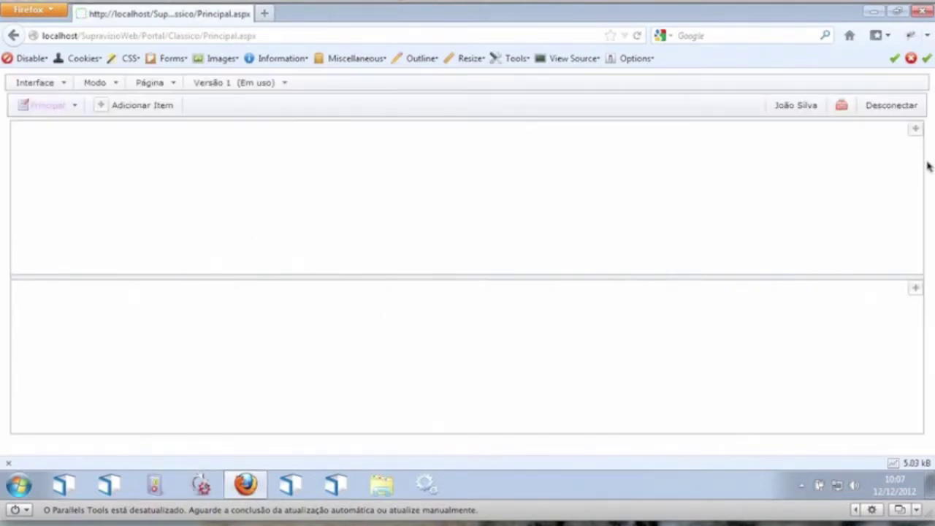
Step: Remove the lower panel with Ajustar Painel > Remover Painel
{"action": "mouse_move", "coordinate": [915, 289]}
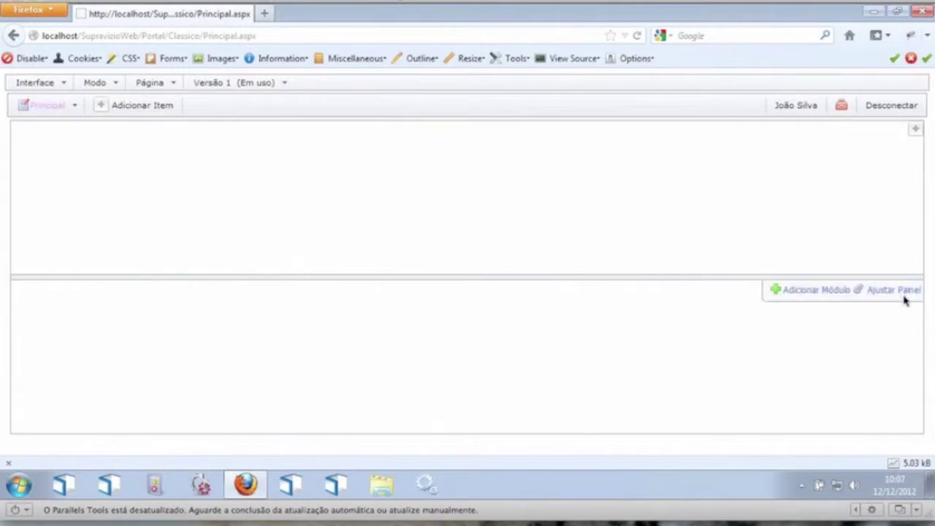
{"action": "left_click", "coordinate": [899, 291]}
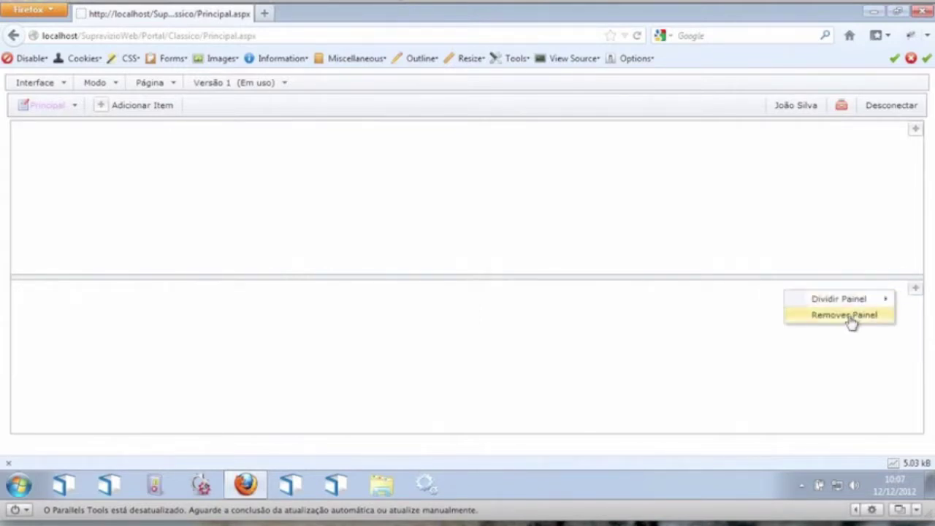
{"action": "left_click", "coordinate": [848, 321]}
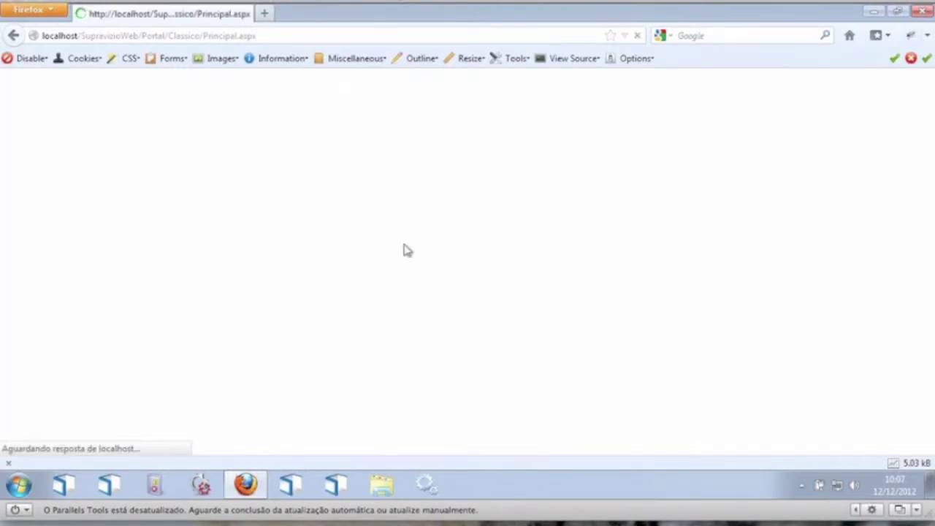
{"action": "mouse_move", "coordinate": [916, 130]}
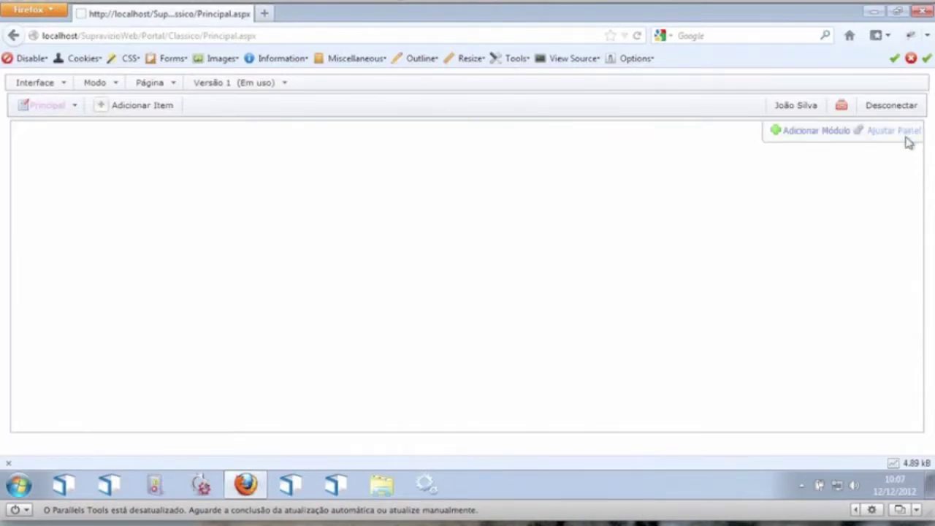
Step: Create a new module of type Abertura de Ordens de Serviço and advance to the style step
{"action": "left_click", "coordinate": [816, 131]}
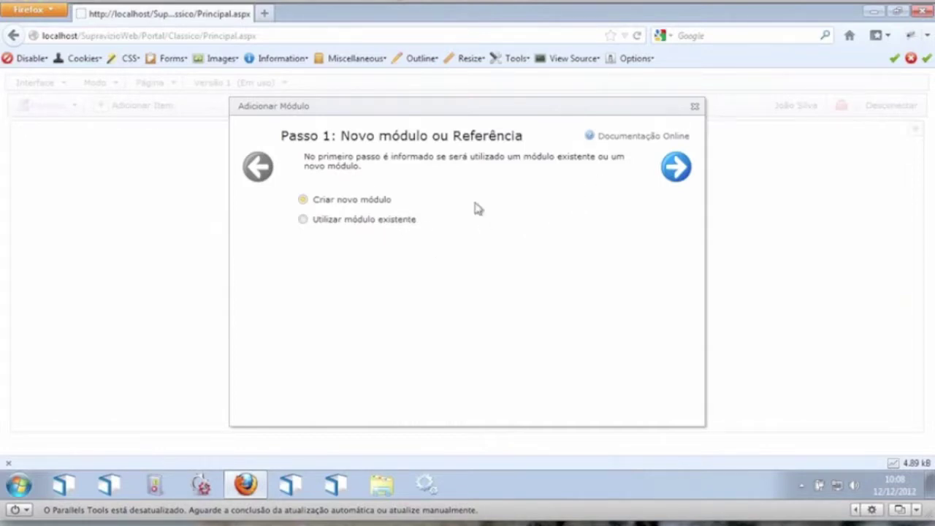
{"action": "left_click", "coordinate": [676, 166]}
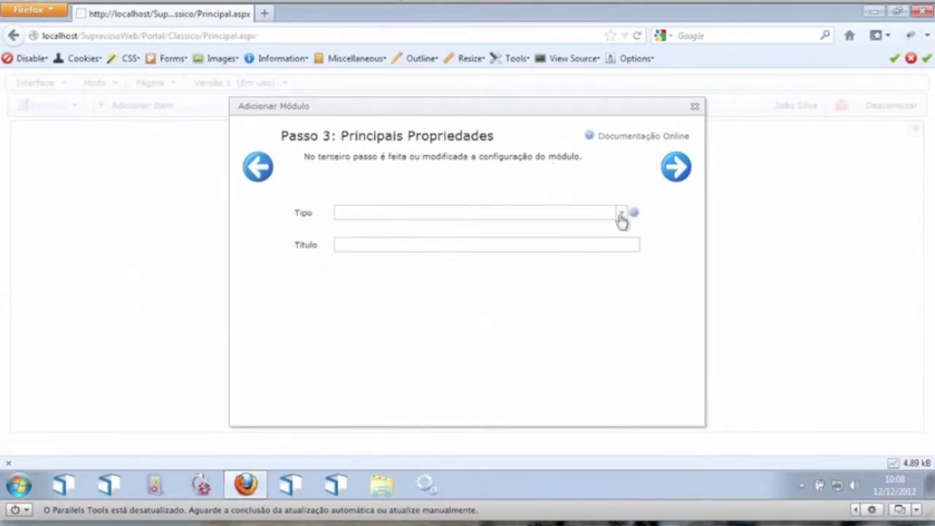
{"action": "left_click", "coordinate": [621, 215]}
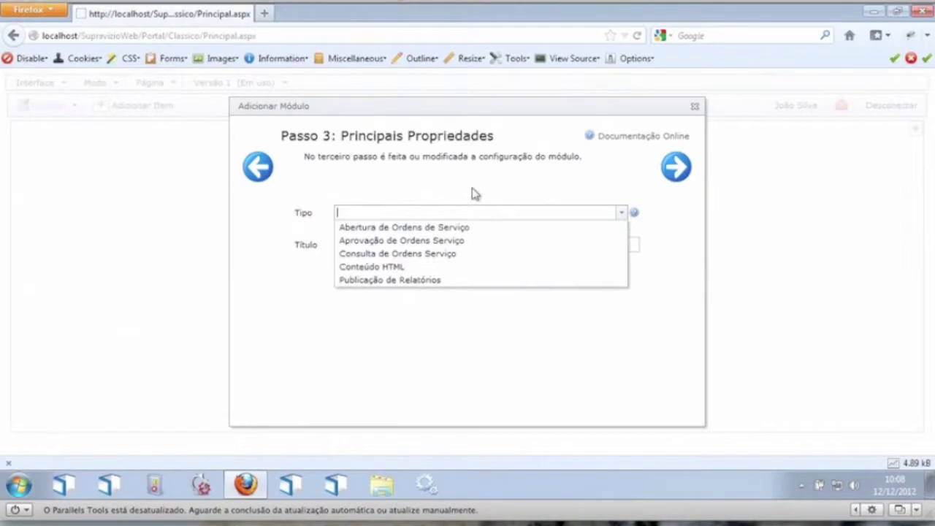
{"action": "left_click", "coordinate": [435, 229]}
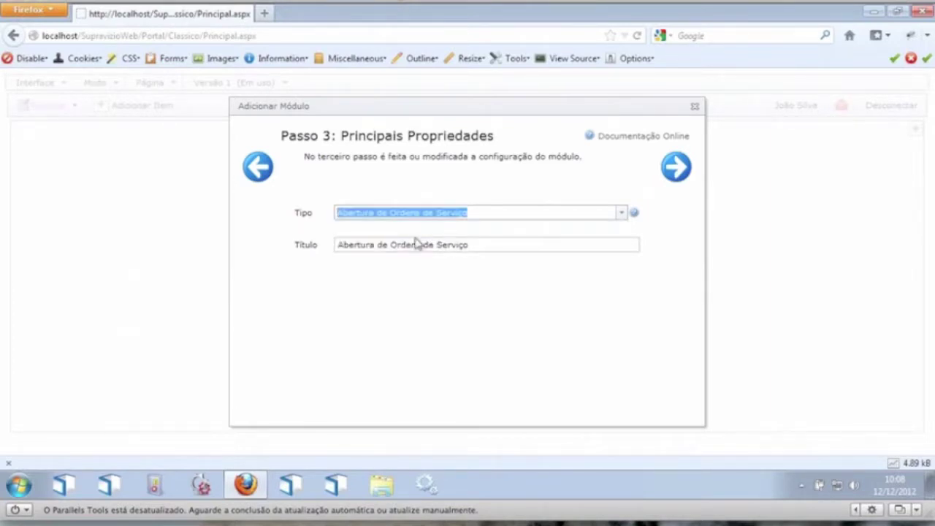
{"action": "left_click", "coordinate": [676, 167]}
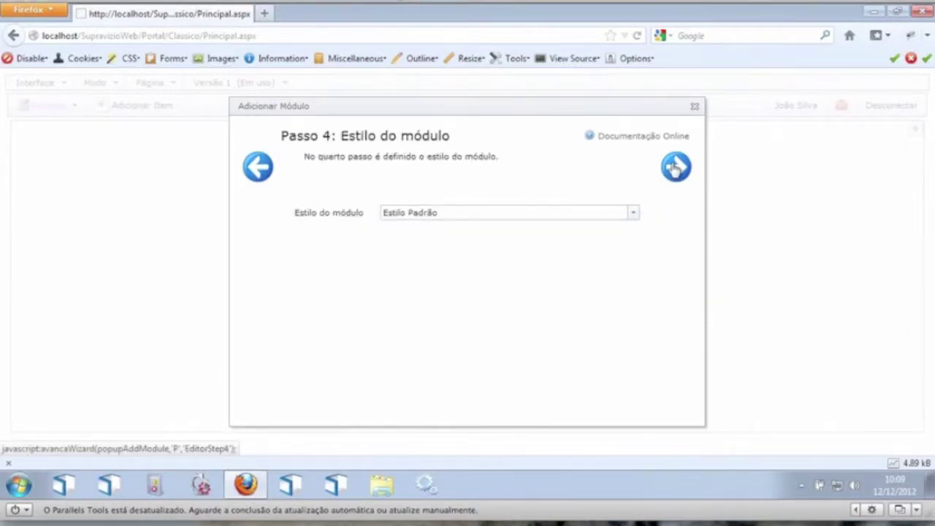
Step: Keep Estilo Padrão and the default permissions to place the module on the page
{"action": "left_click", "coordinate": [676, 168]}
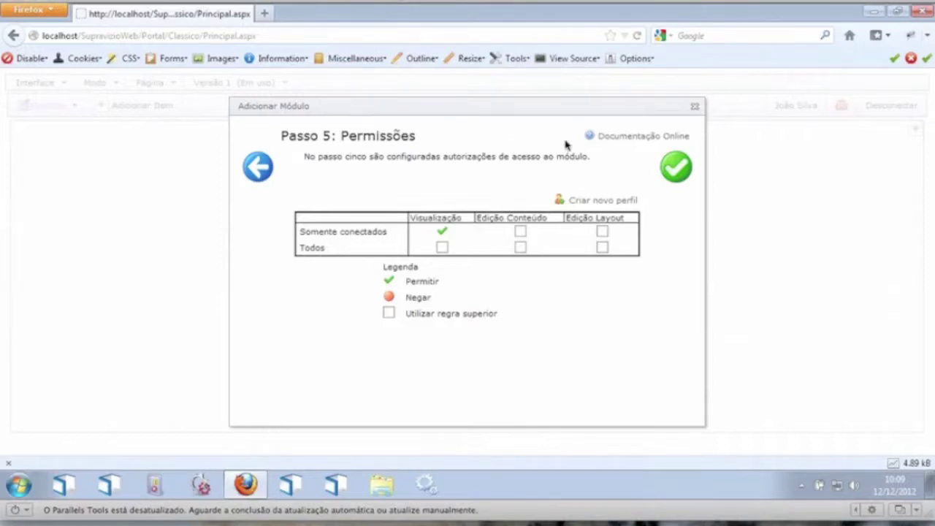
{"action": "left_click", "coordinate": [678, 168]}
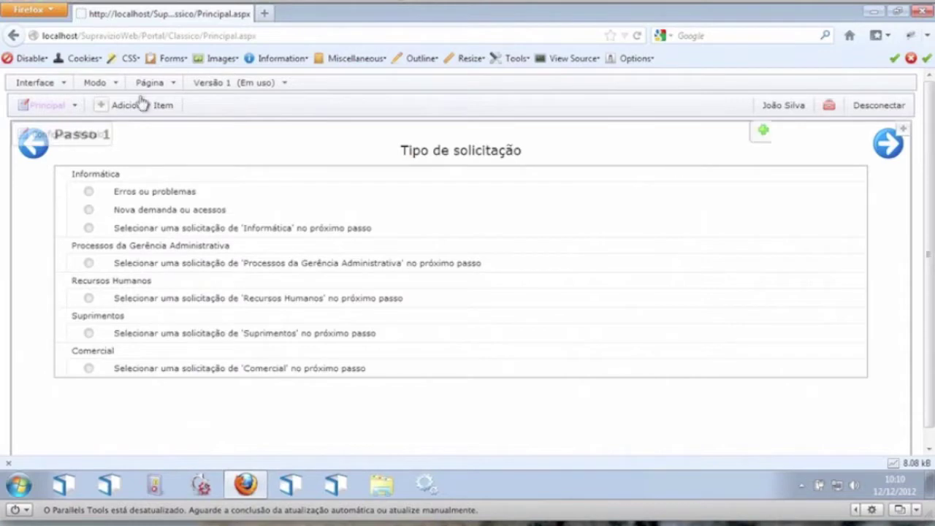
Step: Switch to view mode and choose Erros ou problemas, then Erros em software, sistema ou equipamentos
{"action": "left_click", "coordinate": [103, 84]}
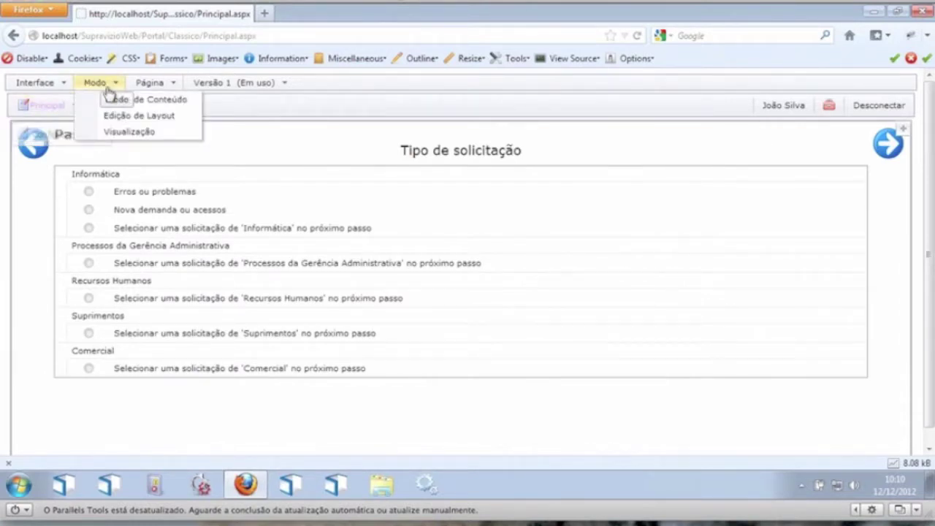
{"action": "left_click", "coordinate": [122, 131]}
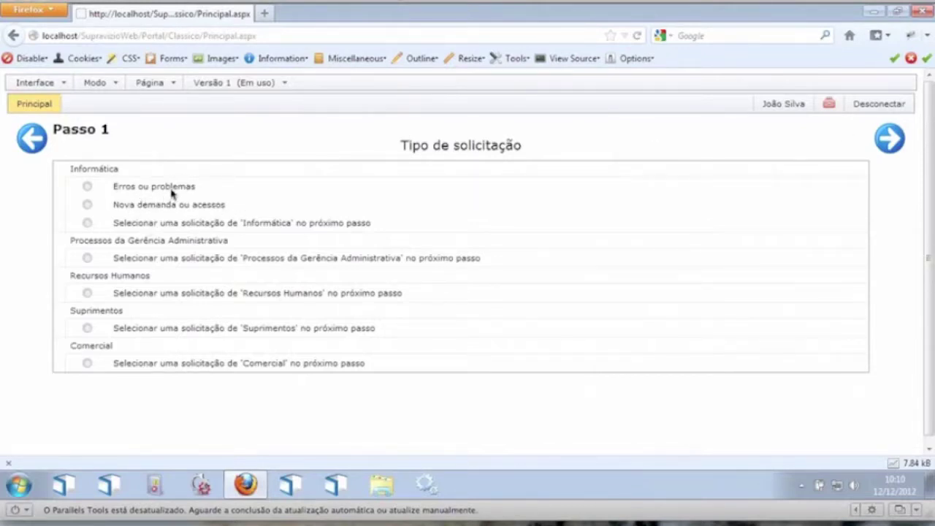
{"action": "left_click", "coordinate": [87, 186]}
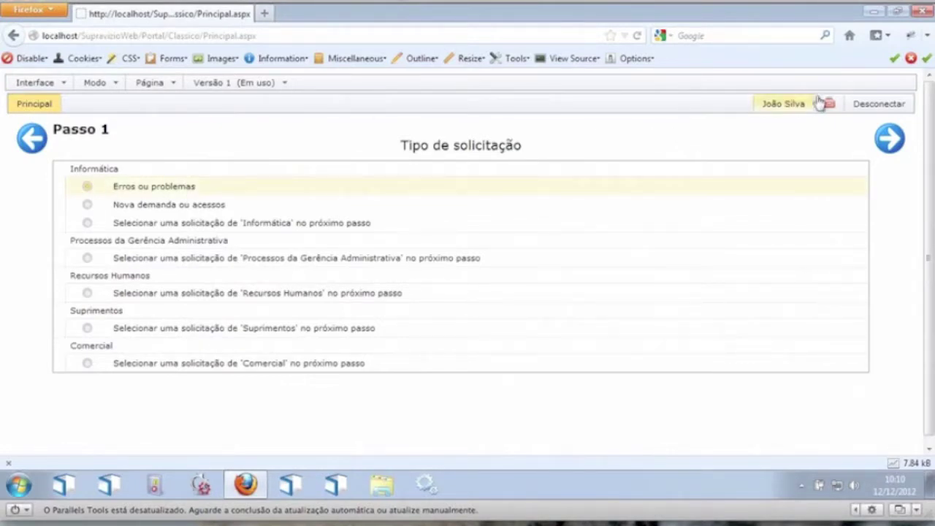
{"action": "left_click", "coordinate": [886, 139]}
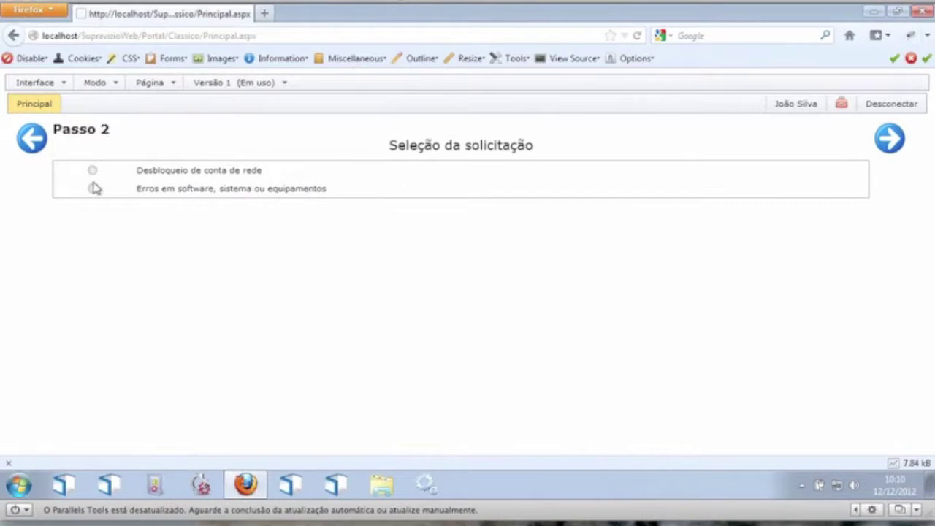
{"action": "left_click", "coordinate": [93, 189]}
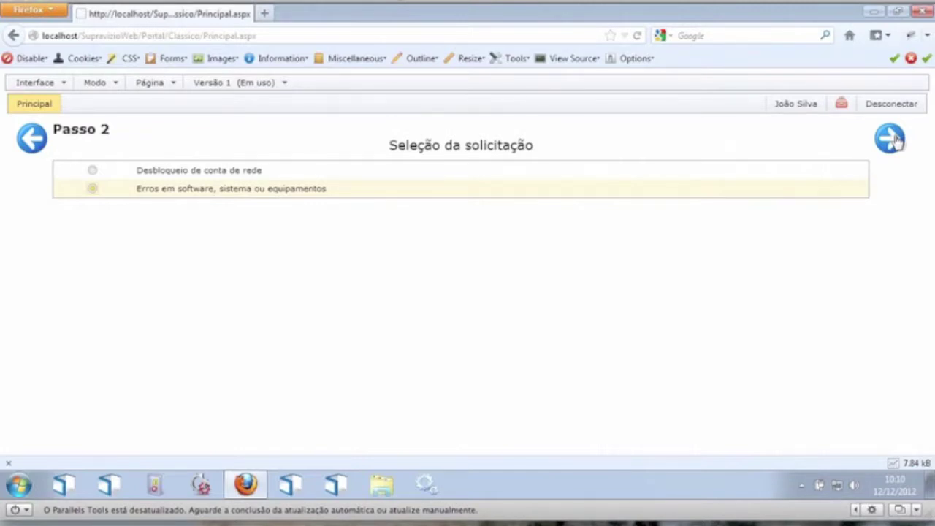
{"action": "left_click", "coordinate": [896, 141]}
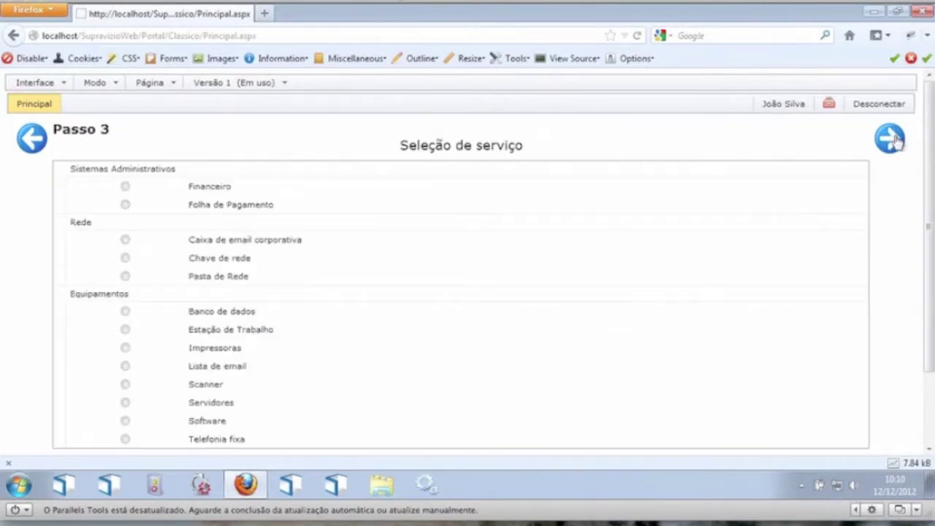
Step: Choose Folha de Pagamento, describe it as 'Teste de solicitação' and submit the request
{"action": "left_click", "coordinate": [126, 206]}
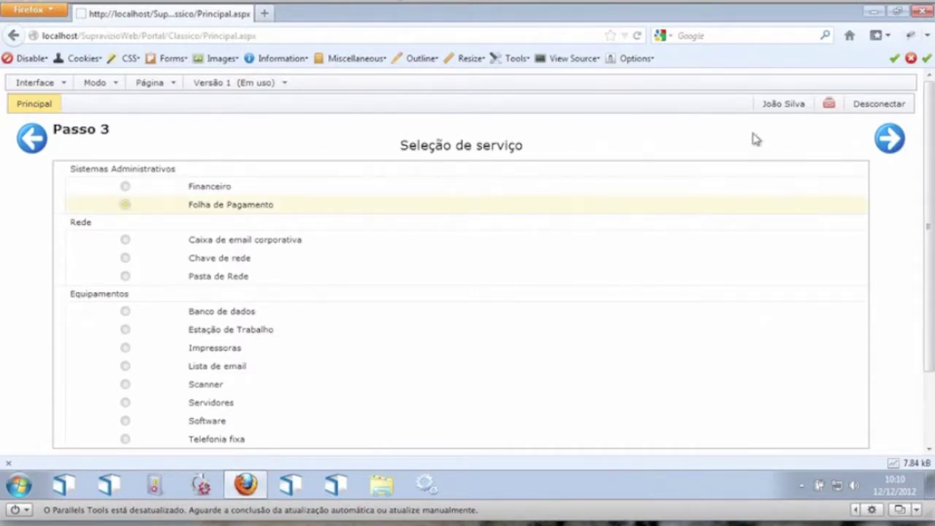
{"action": "left_click", "coordinate": [904, 140]}
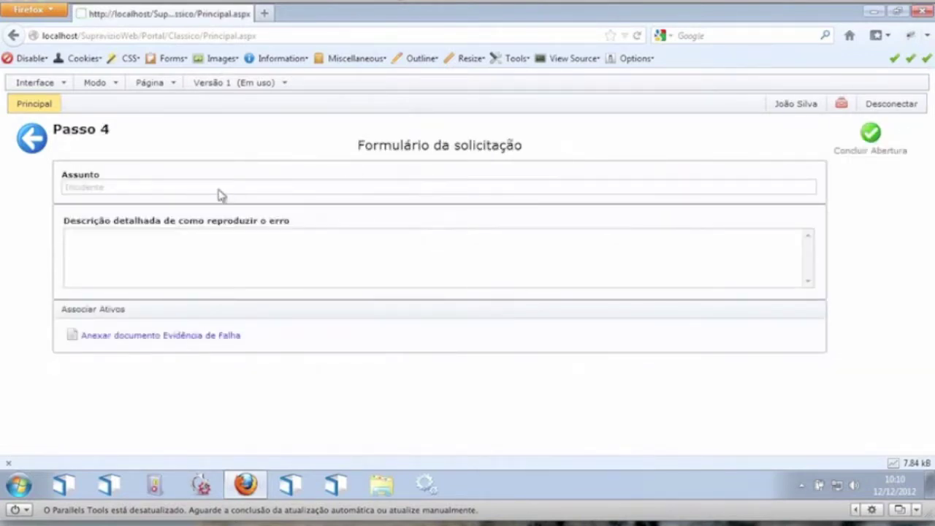
{"action": "left_click", "coordinate": [221, 246]}
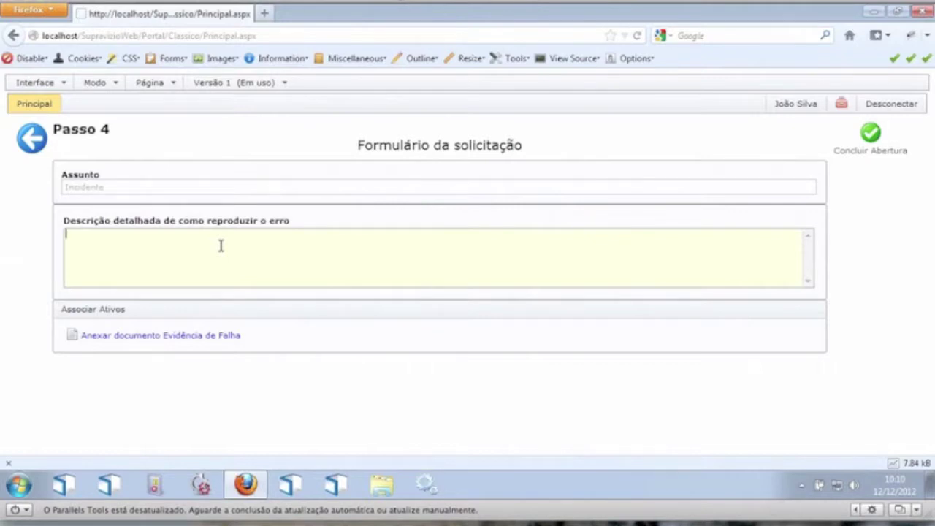
{"action": "type", "text": "Teste de solicita"}
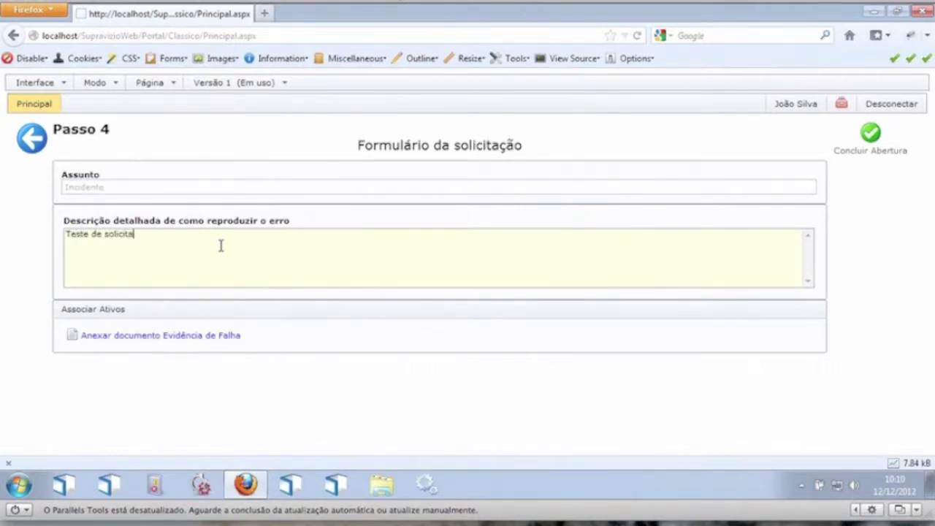
{"action": "type", "text": "ção"}
{"action": "left_click", "coordinate": [871, 133]}
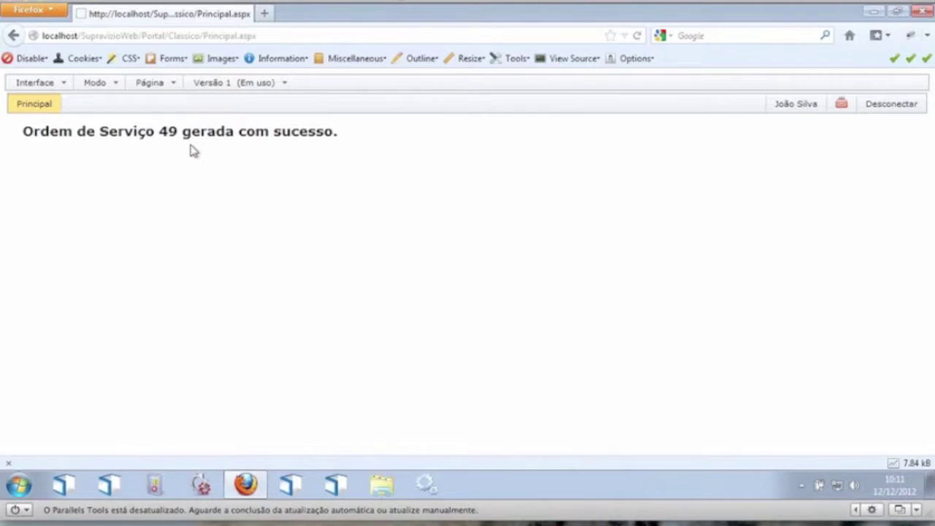
Step: After the 'Ordem de Serviço 49 gerada com sucesso' confirmation, bring up the Modo menu
{"action": "left_click", "coordinate": [108, 84]}
Step: Switch to Edição de Conteúdo and open the request module's Editar Parâmetros configurator
{"action": "left_click", "coordinate": [129, 100]}
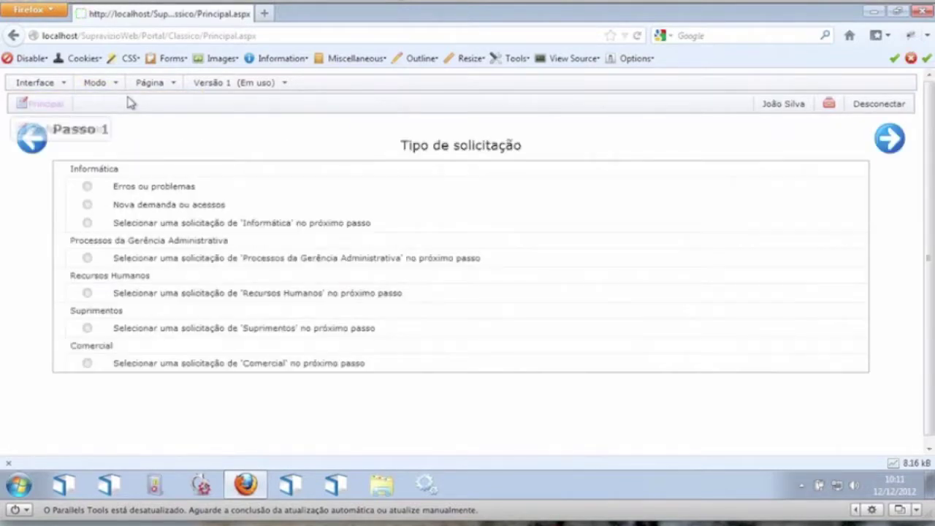
{"action": "mouse_move", "coordinate": [93, 129]}
{"action": "left_click", "coordinate": [176, 157]}
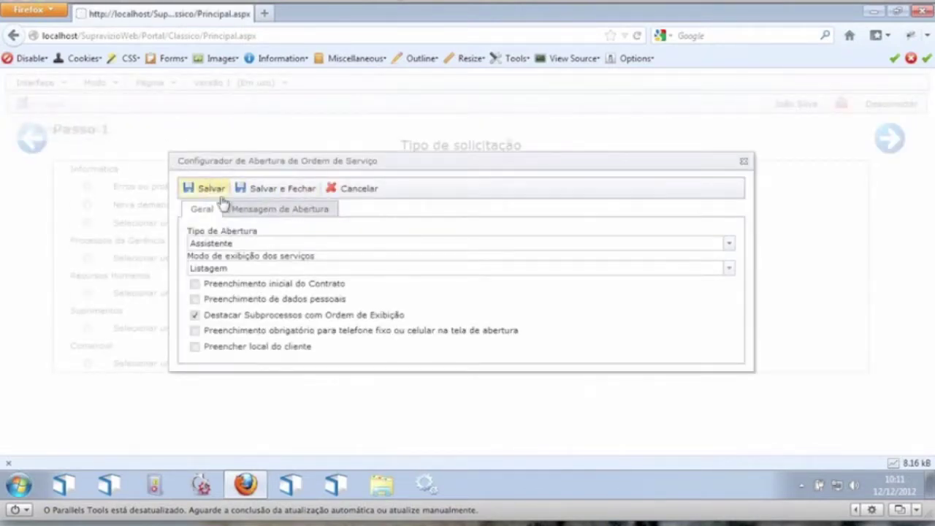
Step: Clear the Mensagem de Abertura editor, centre it and set font size 7 (36pt)
{"action": "left_click", "coordinate": [248, 211]}
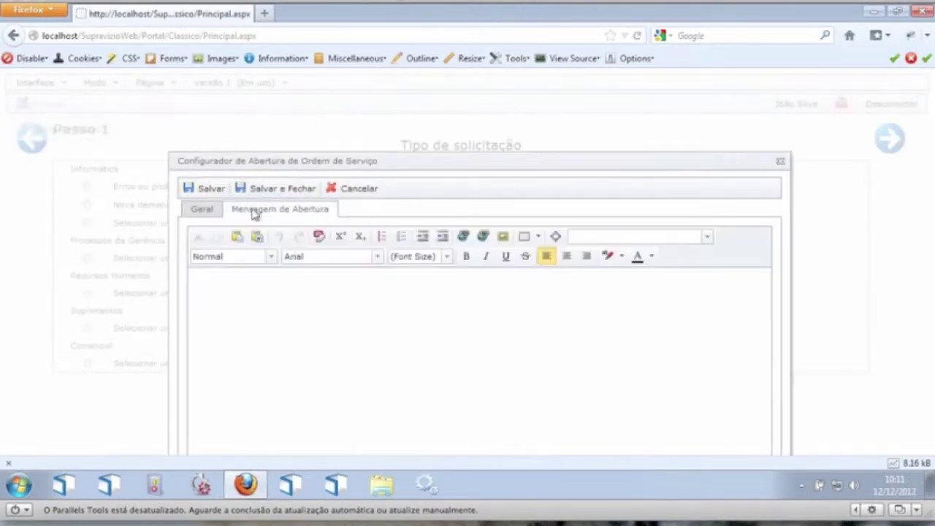
{"action": "left_click", "coordinate": [369, 292]}
{"action": "left_click_drag", "start_coordinate": [195, 300], "coordinate": [197, 359]}
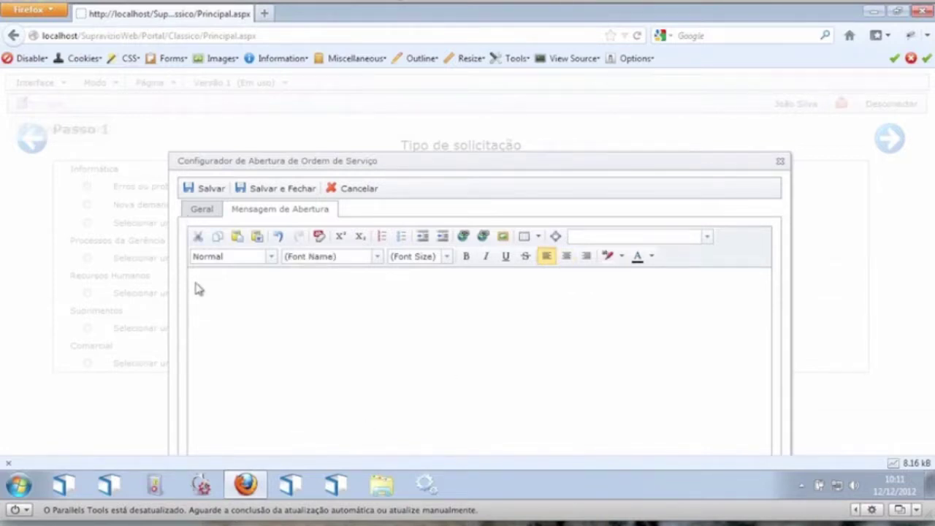
{"action": "key", "text": "XF86AudioRaiseVolume"}
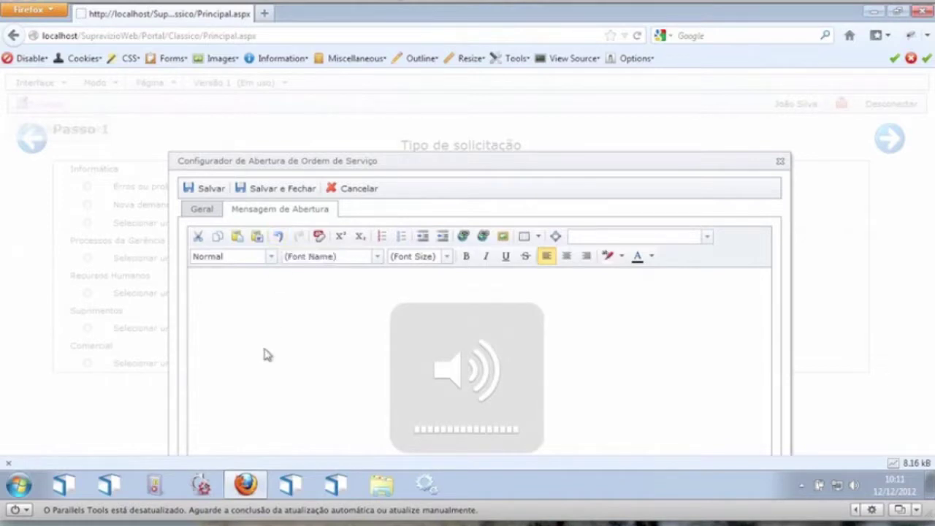
{"action": "left_click", "coordinate": [266, 351]}
{"action": "key", "text": "BackSpace"}
{"action": "key", "text": "BackSpace"}
{"action": "key", "text": "BackSpace"}
{"action": "left_click", "coordinate": [568, 258]}
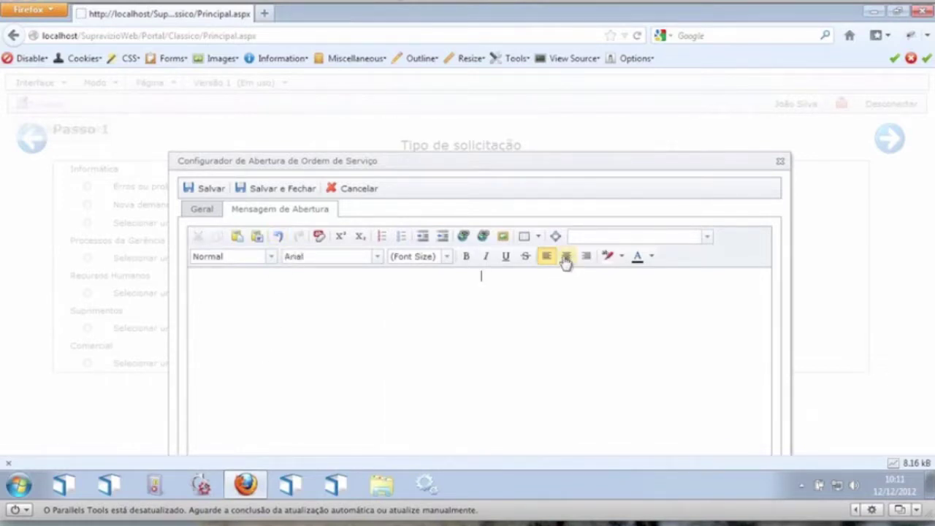
{"action": "left_click", "coordinate": [447, 257]}
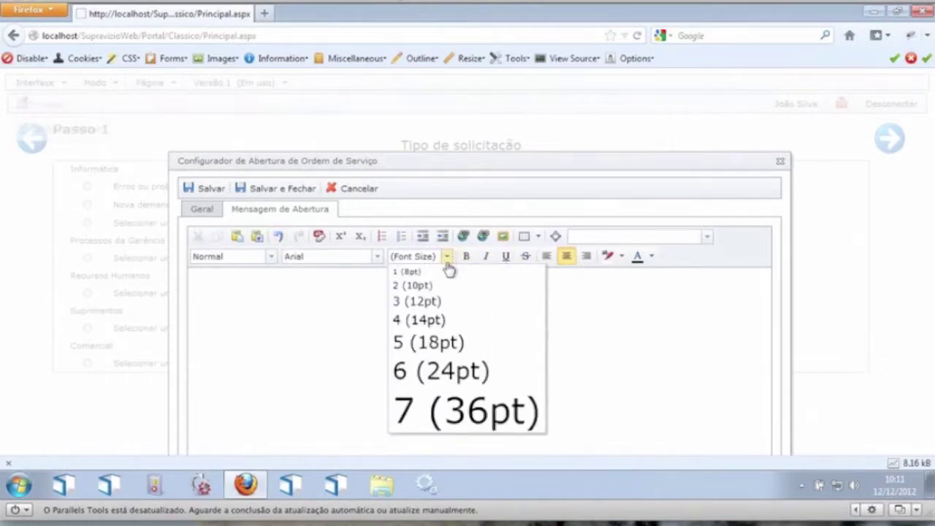
{"action": "left_click", "coordinate": [438, 404]}
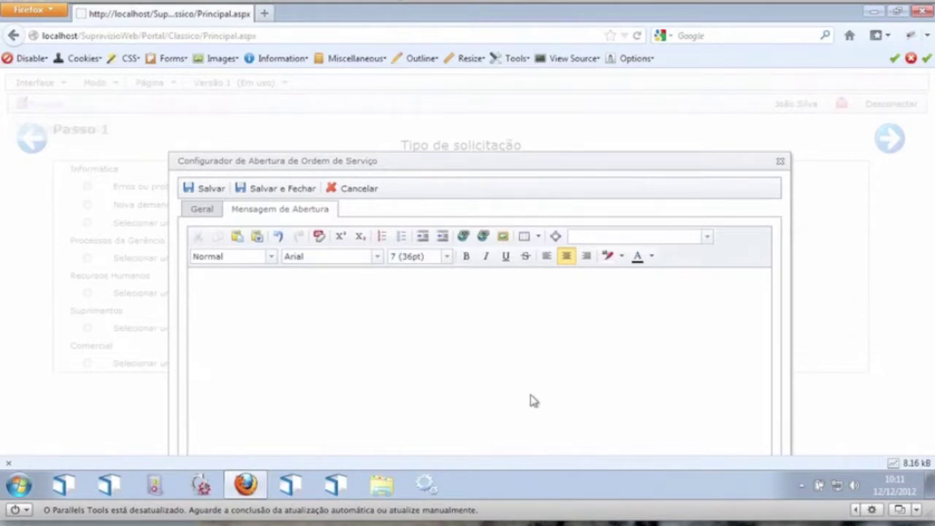
Step: Type 'Abertura realizada com sucesso, gerado chamado Número', resizing the line to 6 (24pt)
{"action": "type", "text": "Abertura da"}
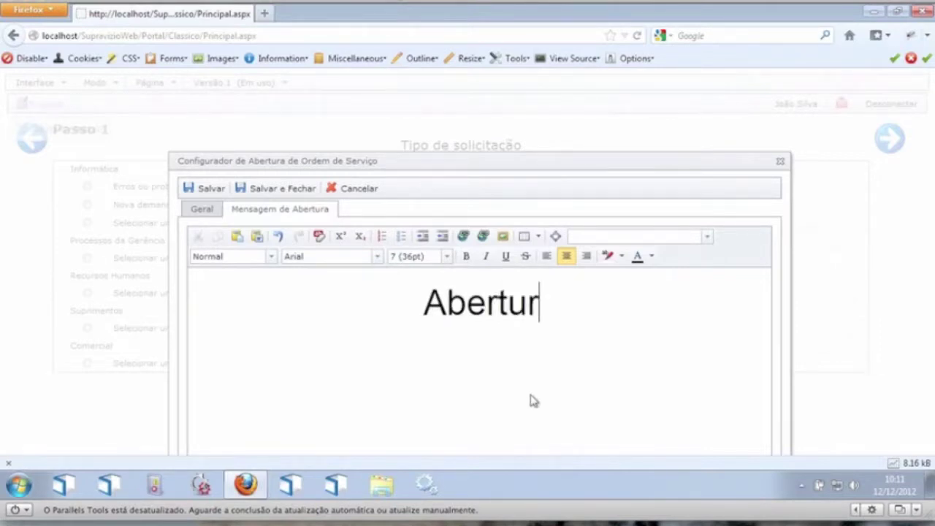
{"action": "key", "text": "BackSpace"}
{"action": "key", "text": "BackSpace"}
{"action": "type", "text": "realizada com "}
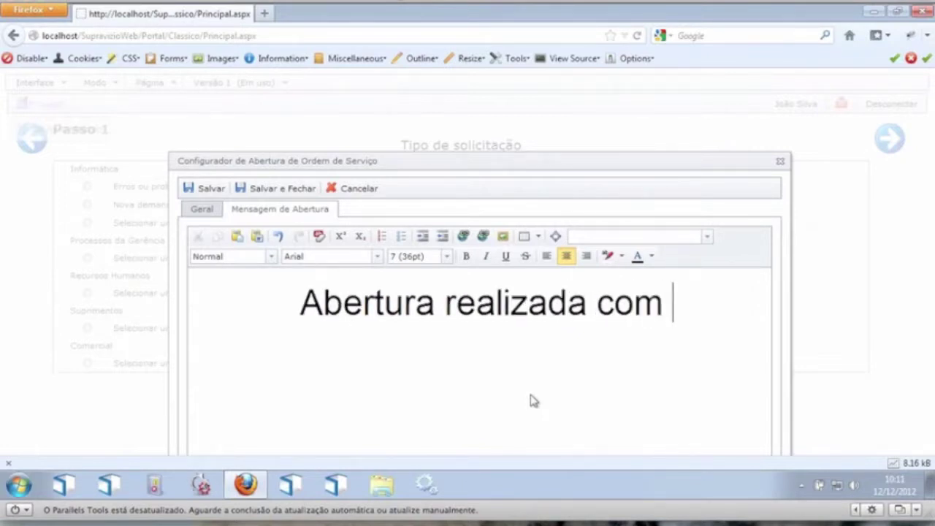
{"action": "type", "text": "sucesso"}
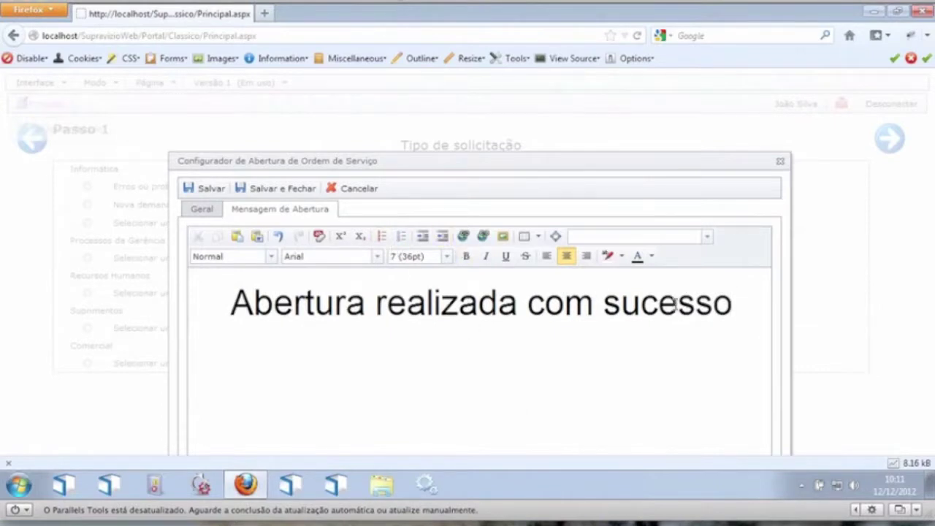
{"action": "left_click_drag", "start_coordinate": [736, 312], "coordinate": [198, 328]}
{"action": "left_click", "coordinate": [714, 307]}
{"action": "left_click", "coordinate": [448, 260]}
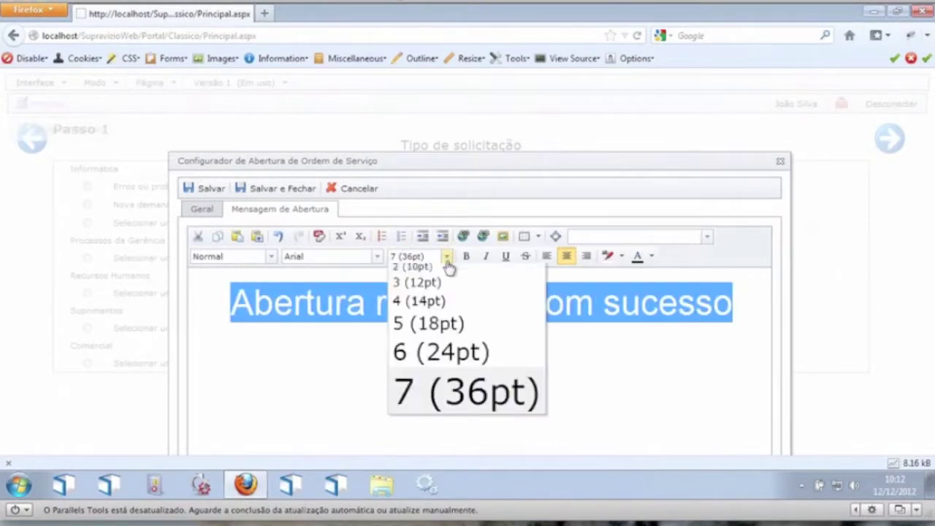
{"action": "left_click", "coordinate": [432, 374]}
{"action": "left_click", "coordinate": [658, 300]}
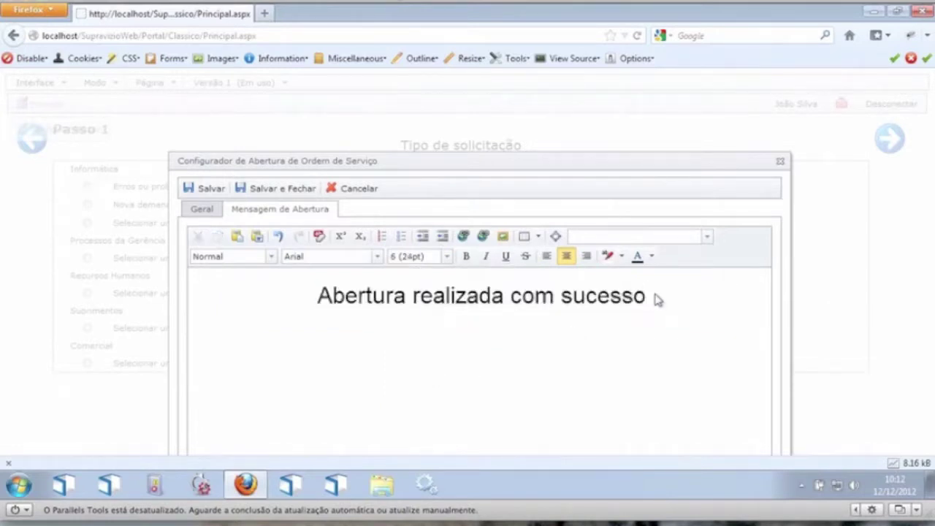
{"action": "type", "text": ", gerad"}
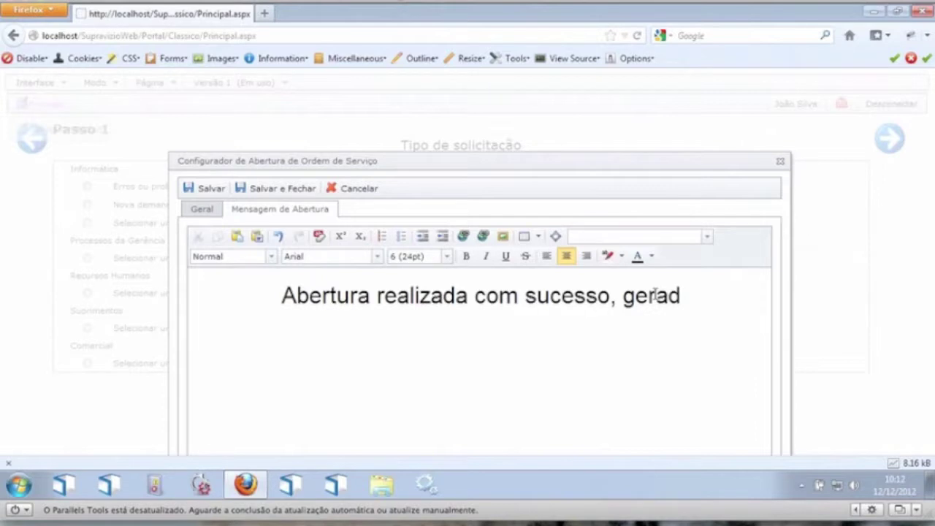
{"action": "type", "text": "o chamad"}
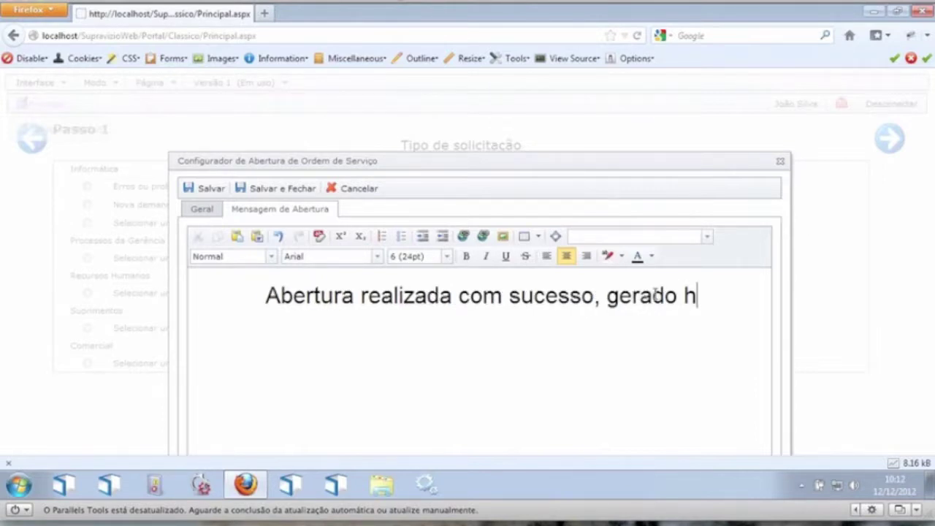
{"action": "type", "text": "o "}
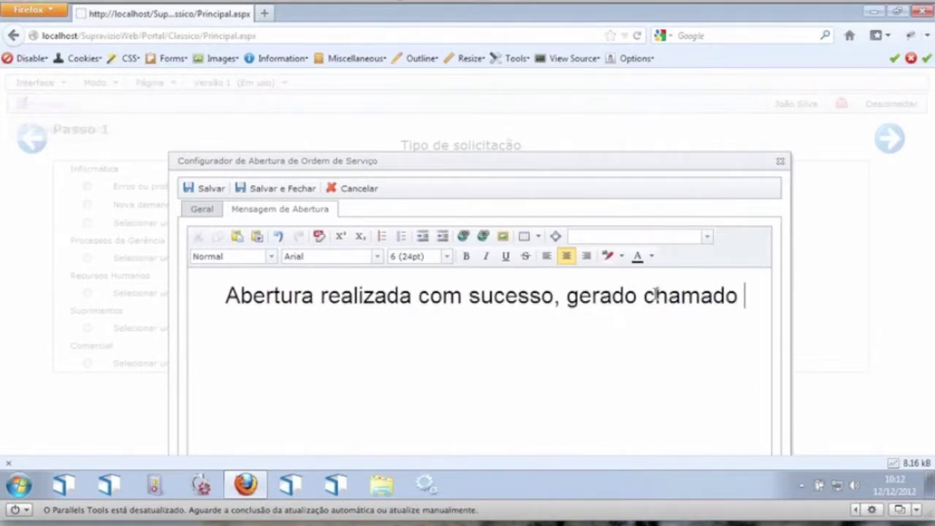
{"action": "type", "text": "Número"}
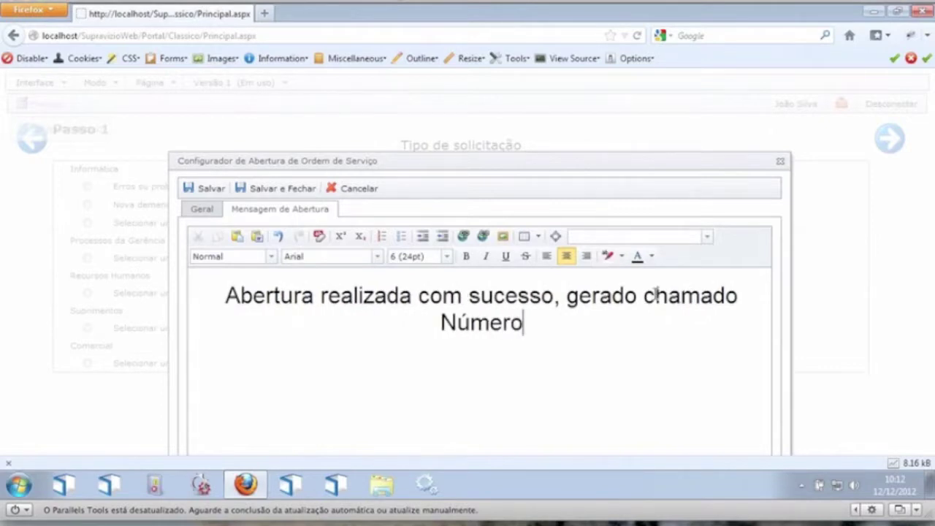
Step: Insert the OrdemServico.Numero field after 'Número' and set the following text to size 5 (18pt)
{"action": "left_click", "coordinate": [707, 239]}
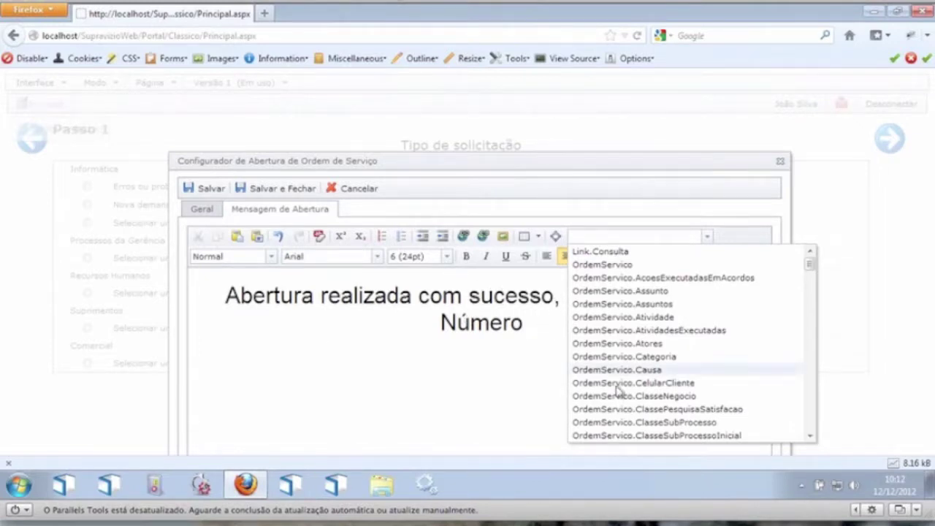
{"action": "left_click", "coordinate": [811, 436]}
{"action": "left_click", "coordinate": [811, 437]}
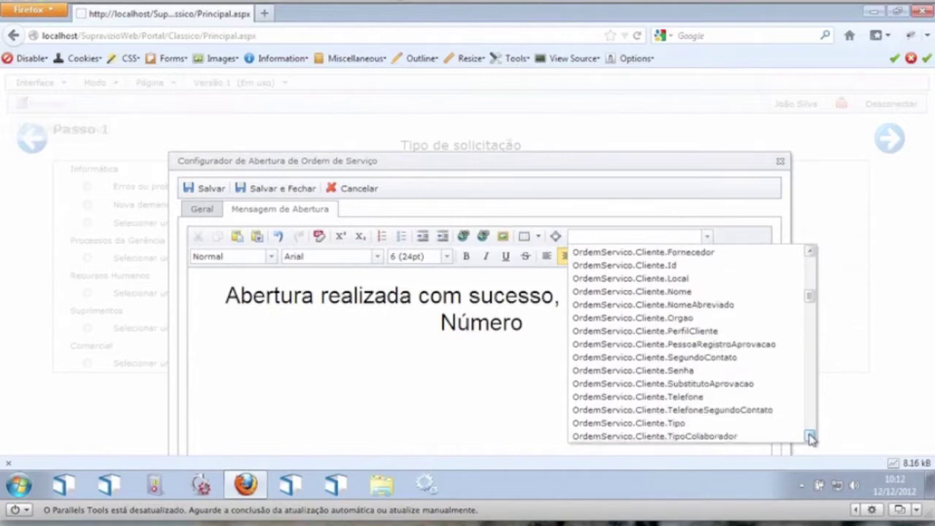
{"action": "left_click", "coordinate": [810, 437]}
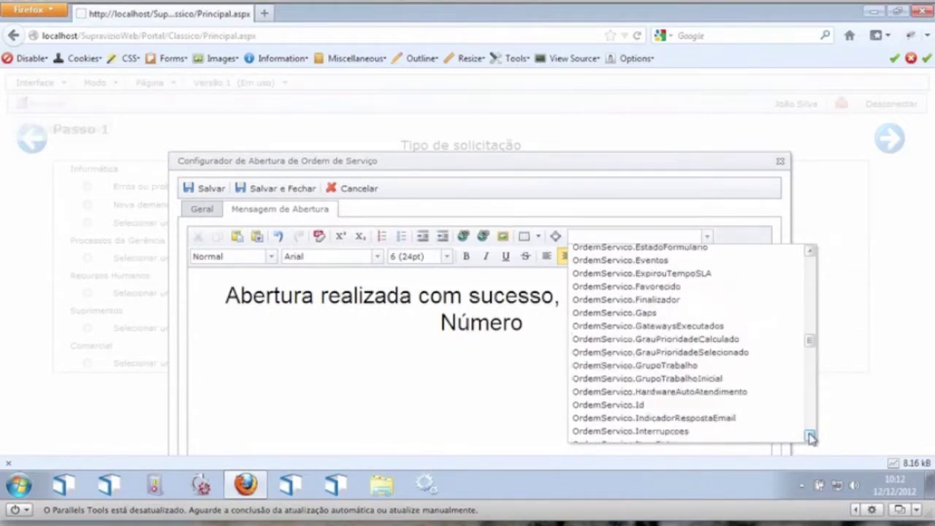
{"action": "left_click", "coordinate": [811, 437]}
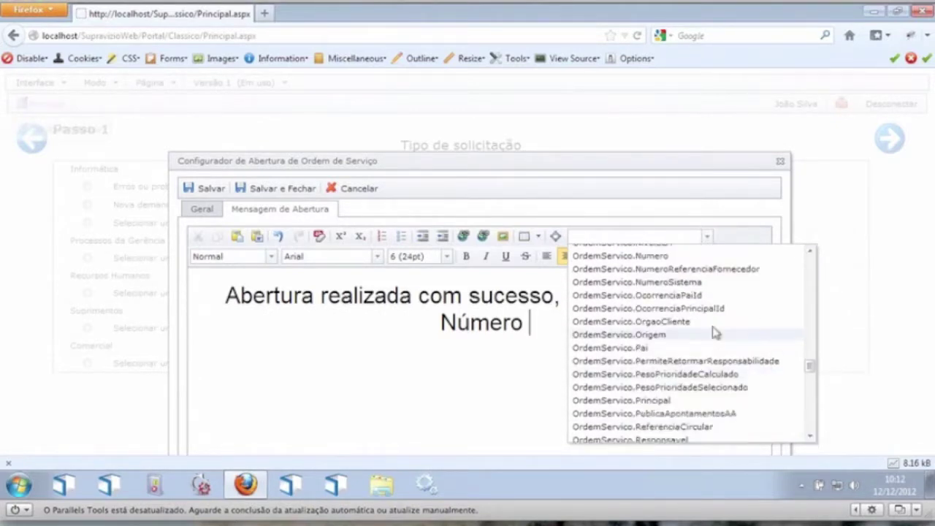
{"action": "left_click", "coordinate": [660, 255]}
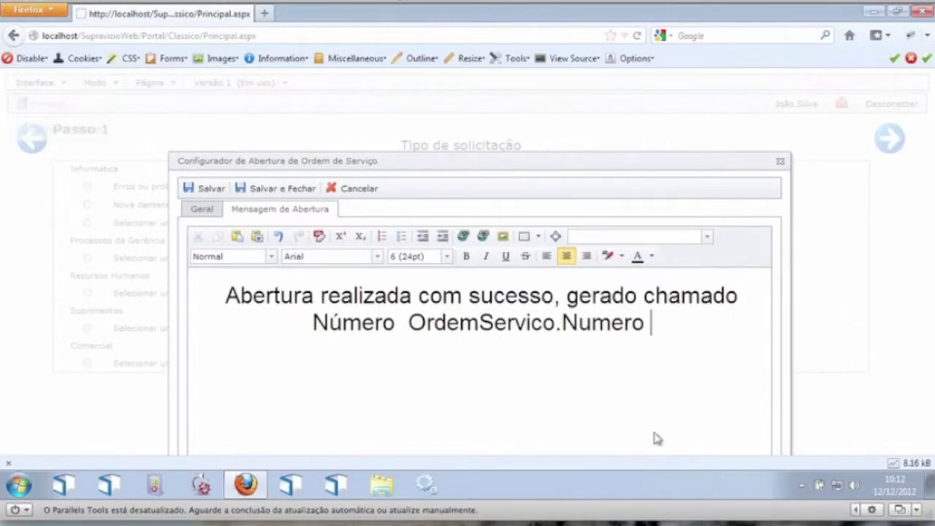
{"action": "left_click", "coordinate": [446, 258]}
{"action": "left_click", "coordinate": [438, 340]}
Step: Add a new line 'Para consultar' with the Link.Consulta field, then save and close the configurator
{"action": "key", "text": "Return"}
{"action": "type", "text": "Par"}
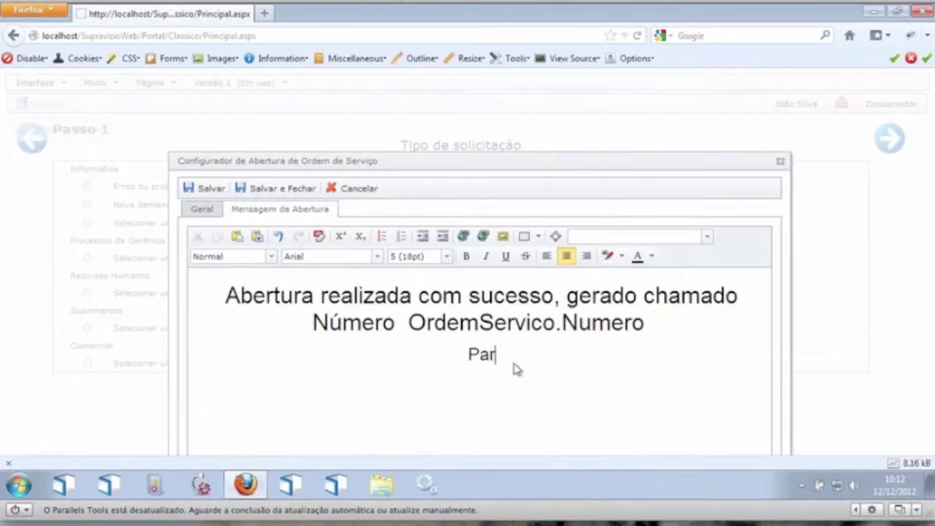
{"action": "type", "text": "a consultar"}
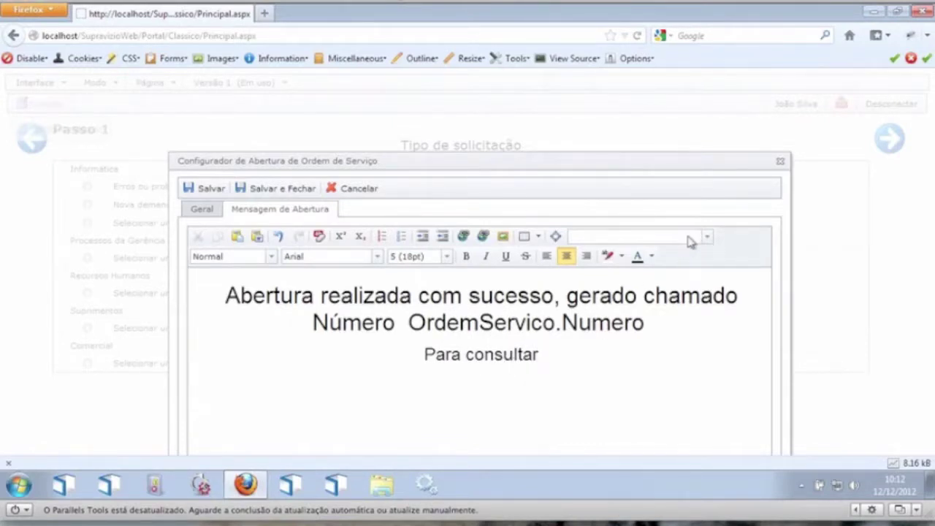
{"action": "left_click", "coordinate": [708, 241]}
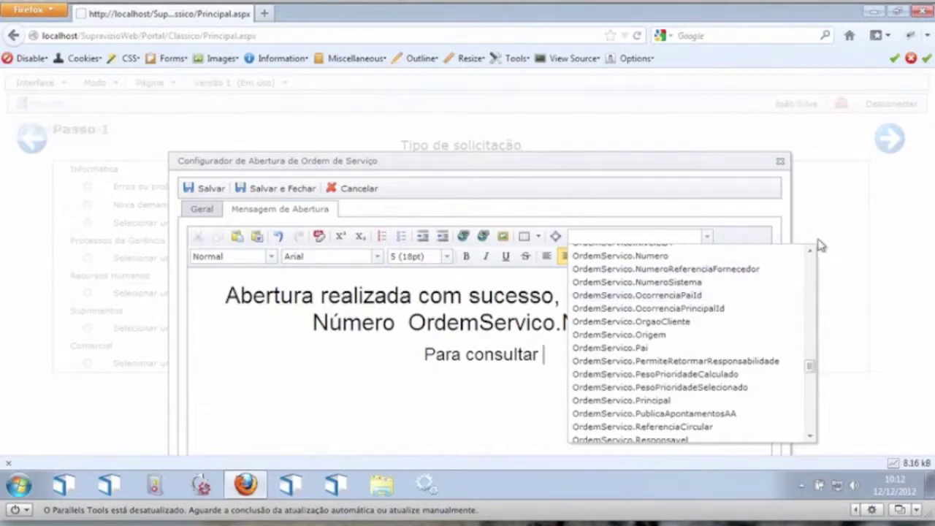
{"action": "scroll", "coordinate": [813, 251], "scroll_direction": "up", "scroll_amount": 13}
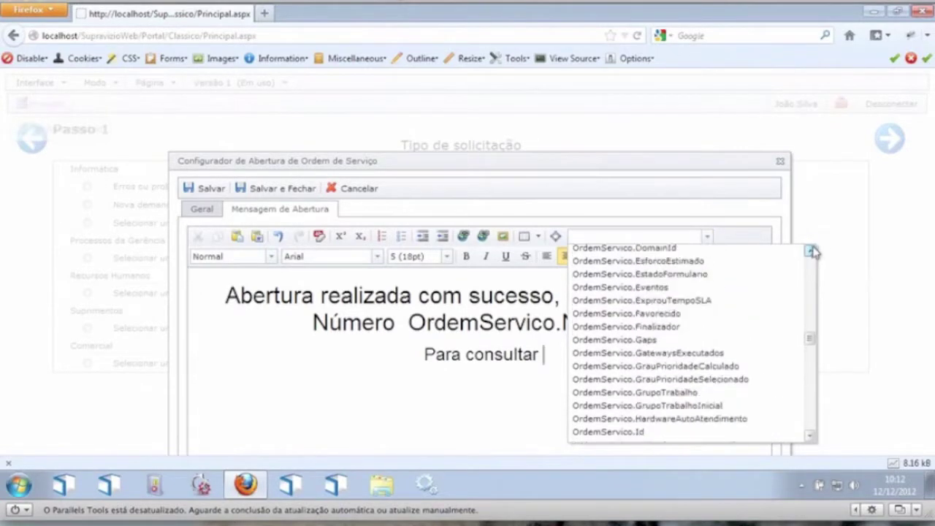
{"action": "scroll", "coordinate": [813, 252], "scroll_direction": "up", "scroll_amount": 12}
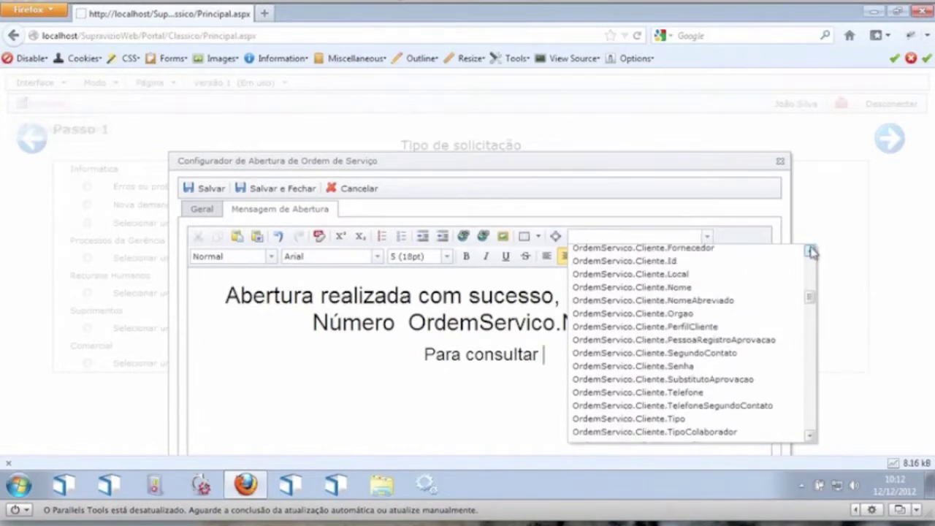
{"action": "scroll", "coordinate": [813, 251], "scroll_direction": "up", "scroll_amount": 9}
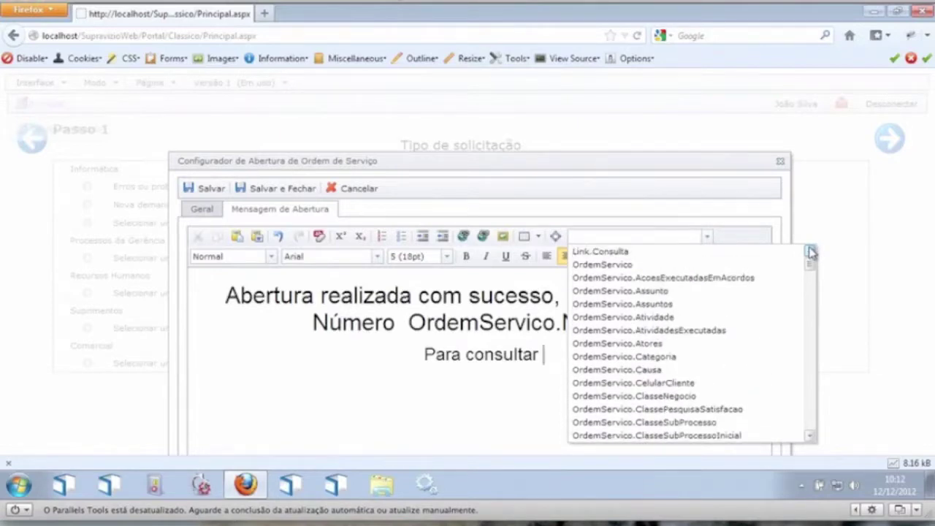
{"action": "left_click", "coordinate": [663, 253]}
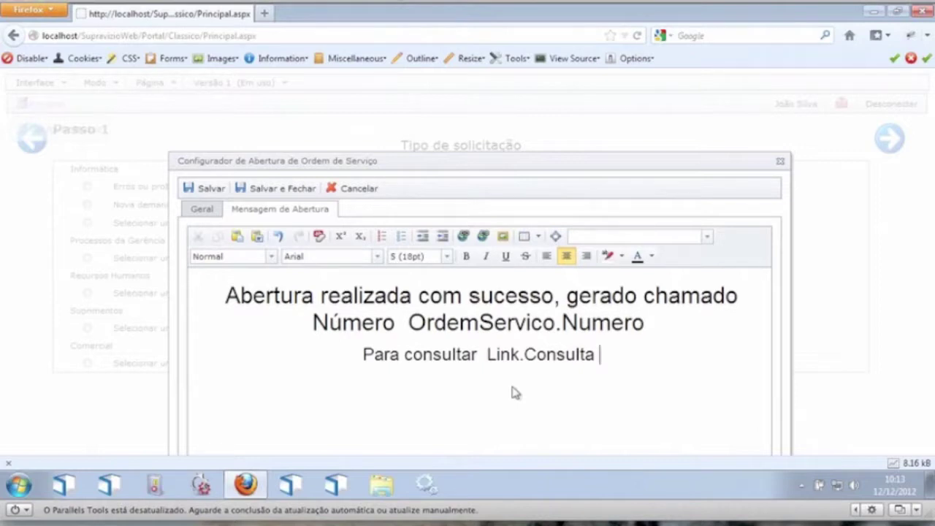
{"action": "left_click", "coordinate": [260, 189]}
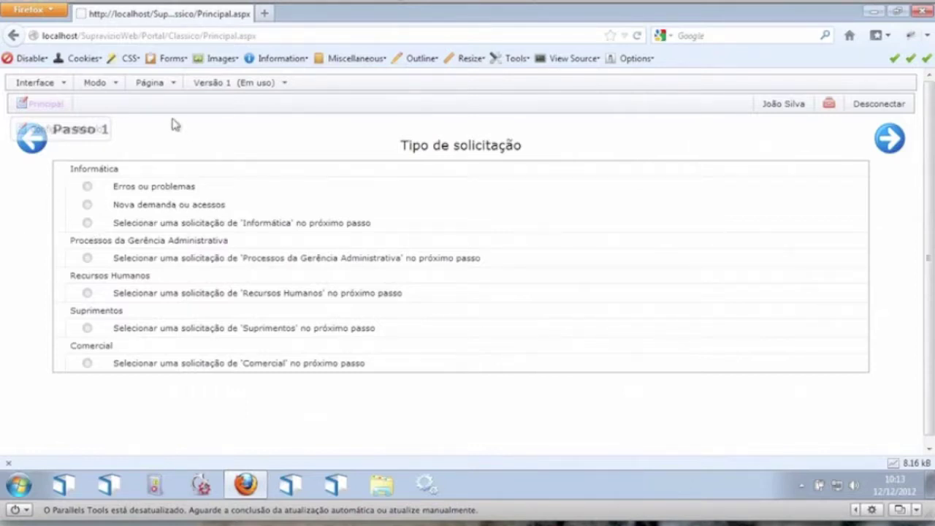
Step: Bring up the Página menu's page management options in the top bar
{"action": "mouse_move", "coordinate": [168, 87]}
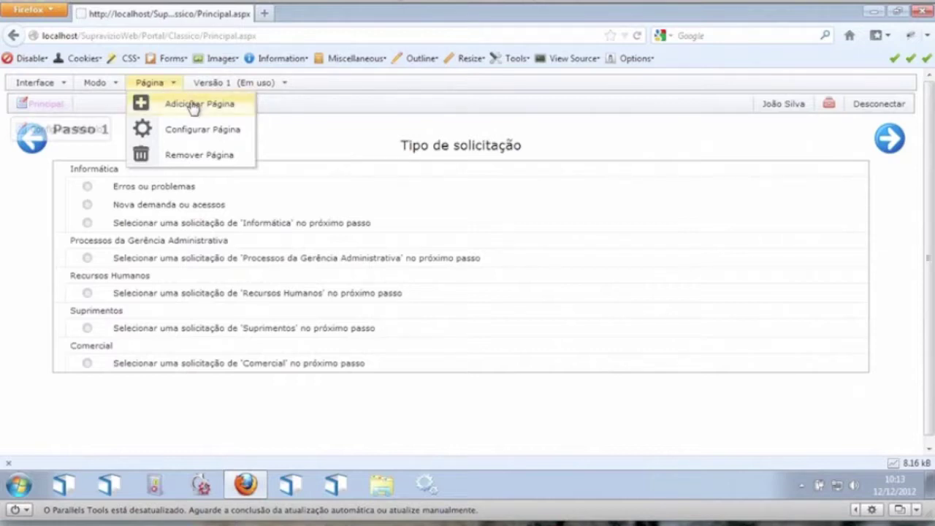
Step: Start a new page with name, title and description 'Consulta' and advance to Passo 2
{"action": "left_click", "coordinate": [194, 106]}
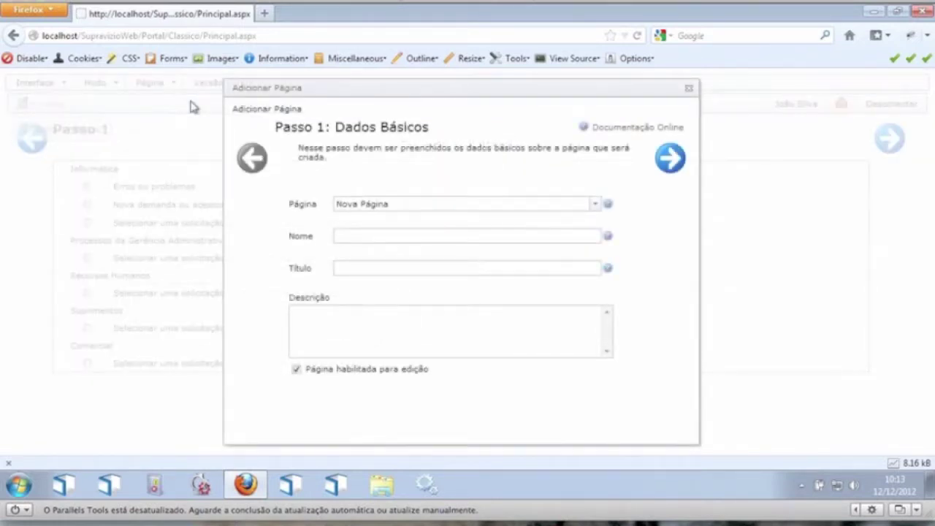
{"action": "left_click", "coordinate": [347, 240]}
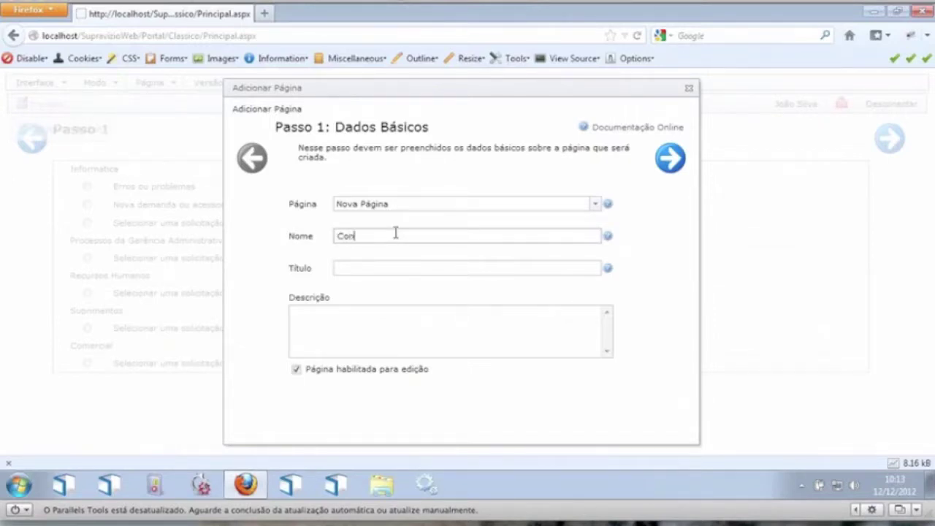
{"action": "key", "text": "Tab"}
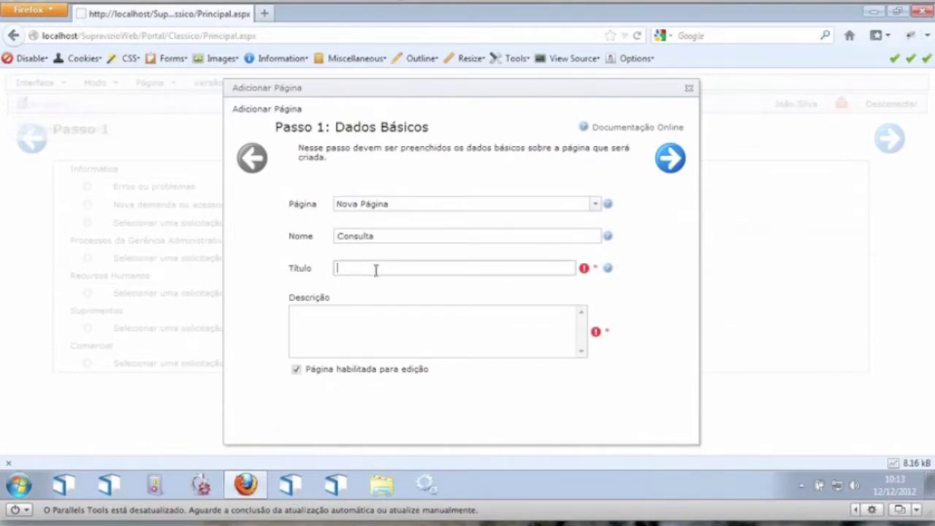
{"action": "type", "text": "Consulta"}
{"action": "left_click", "coordinate": [379, 342]}
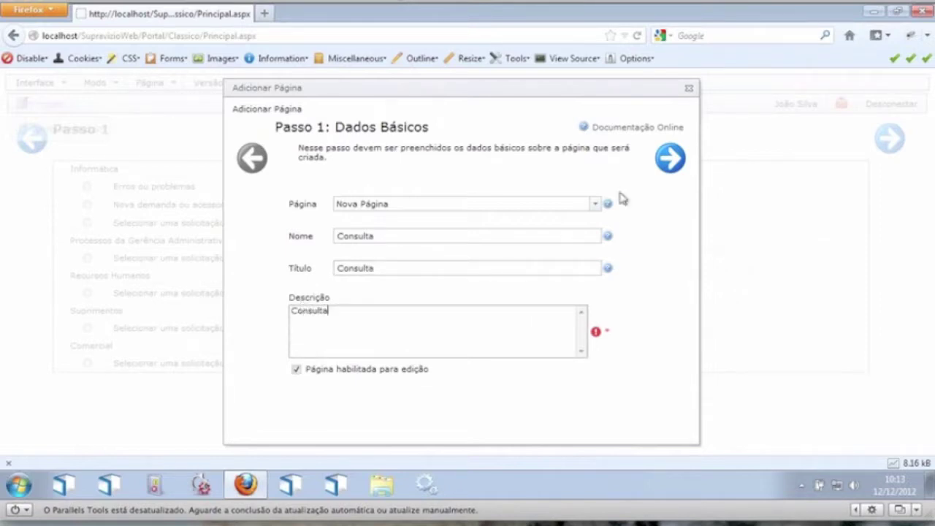
{"action": "left_click", "coordinate": [671, 166]}
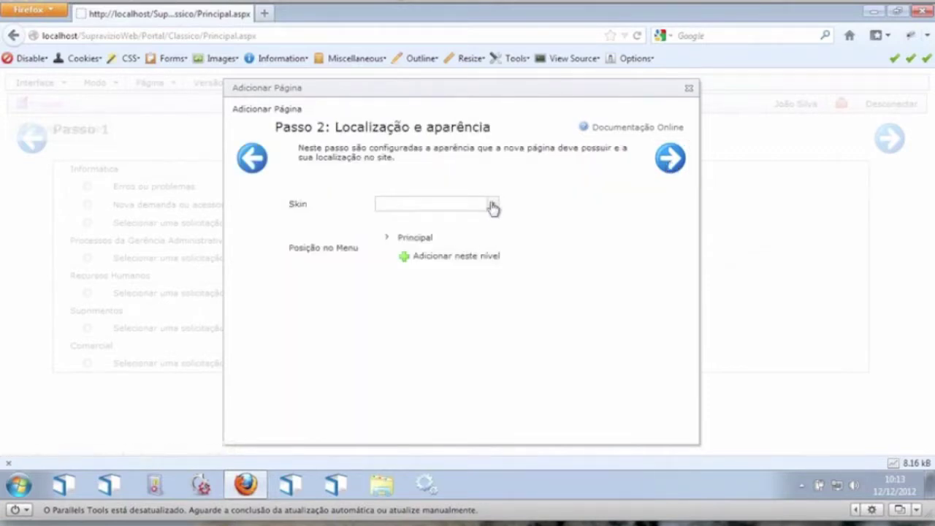
Step: Give the new page the Padrão skin and place it at the Principal menu level
{"action": "left_click", "coordinate": [493, 204]}
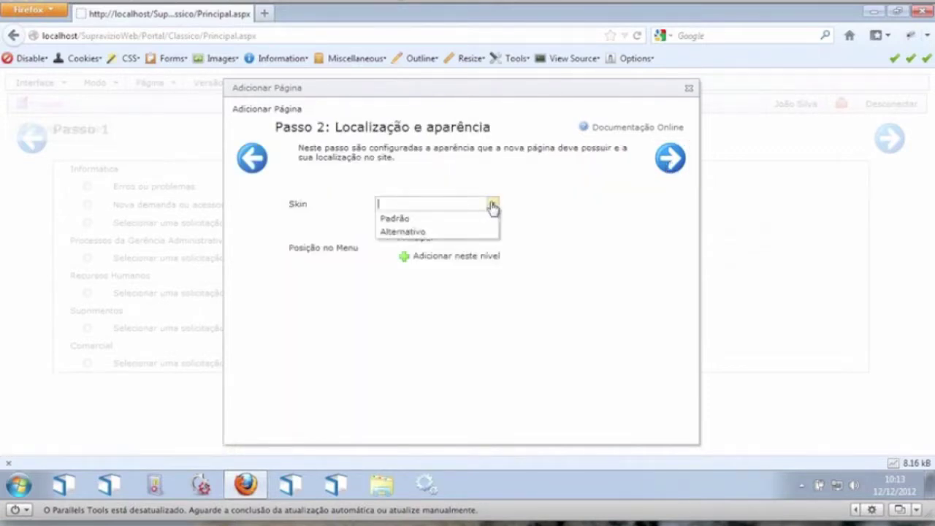
{"action": "left_click", "coordinate": [407, 219]}
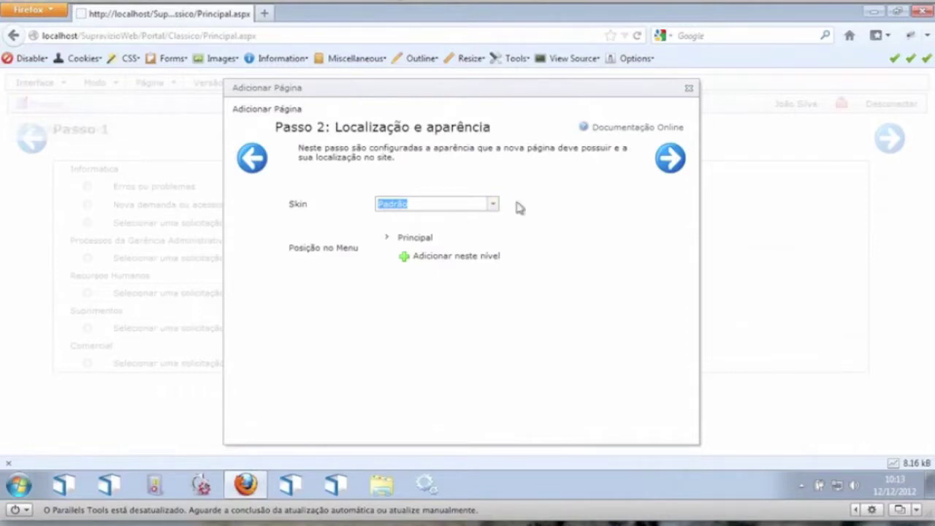
{"action": "left_click", "coordinate": [443, 263]}
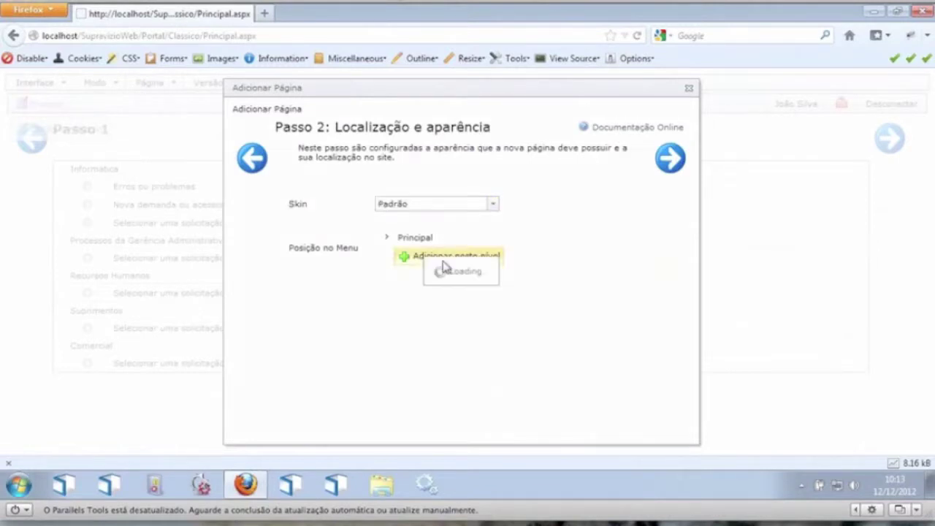
{"action": "left_click", "coordinate": [493, 204]}
{"action": "left_click", "coordinate": [451, 217]}
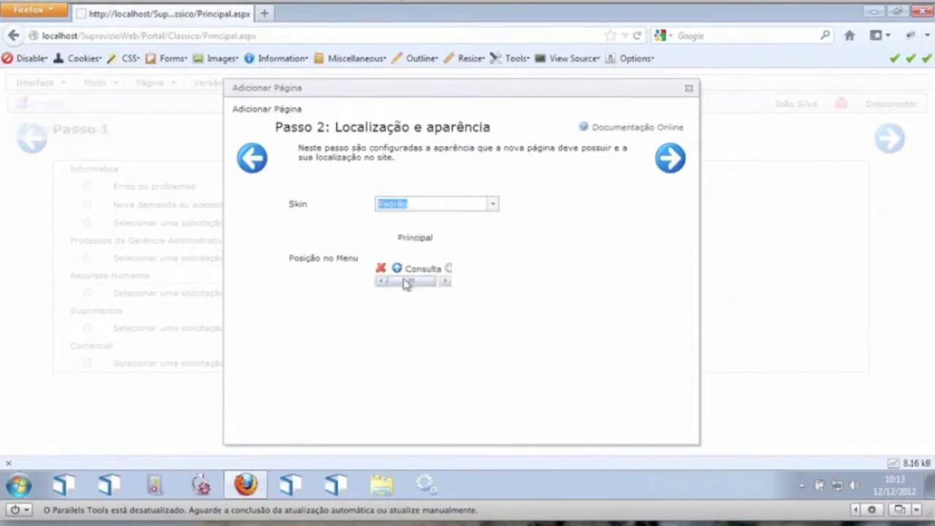
Step: Accept the default advanced properties and permissions and finish creating the Consulta page
{"action": "left_click", "coordinate": [671, 161]}
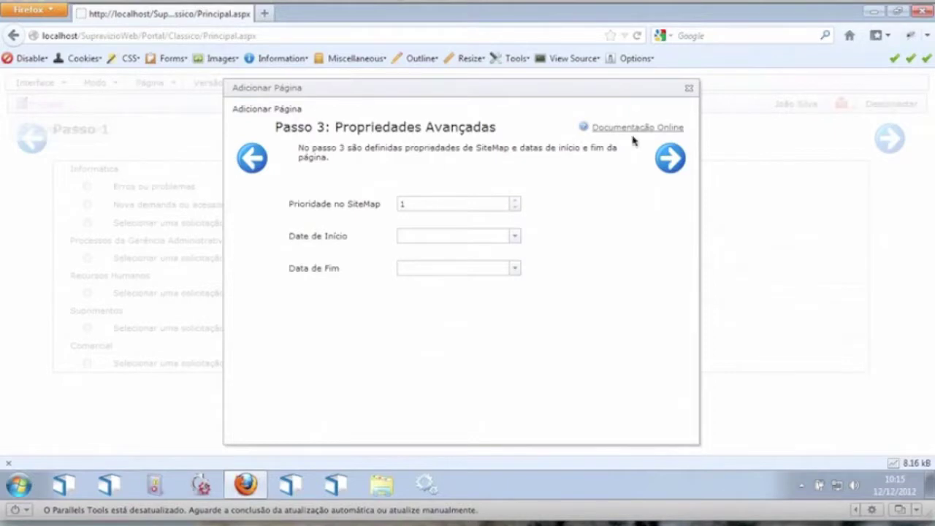
{"action": "left_click", "coordinate": [670, 159]}
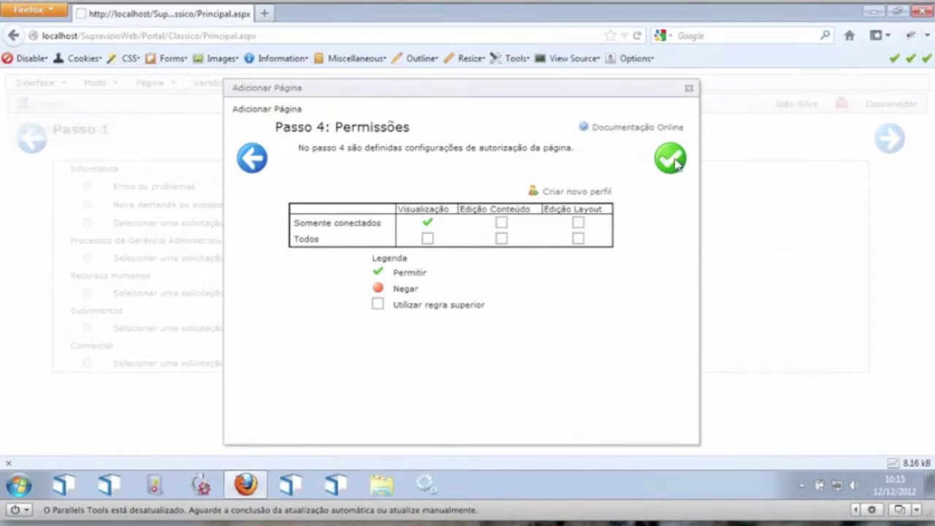
{"action": "left_click", "coordinate": [676, 163]}
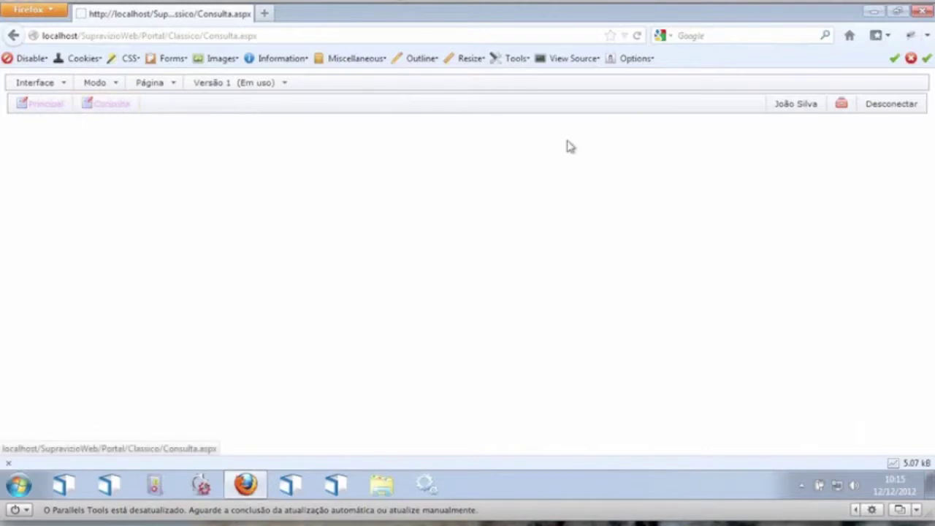
Step: Switch the Consulta page to layout editing and start adding a module to the panel
{"action": "left_click", "coordinate": [98, 84]}
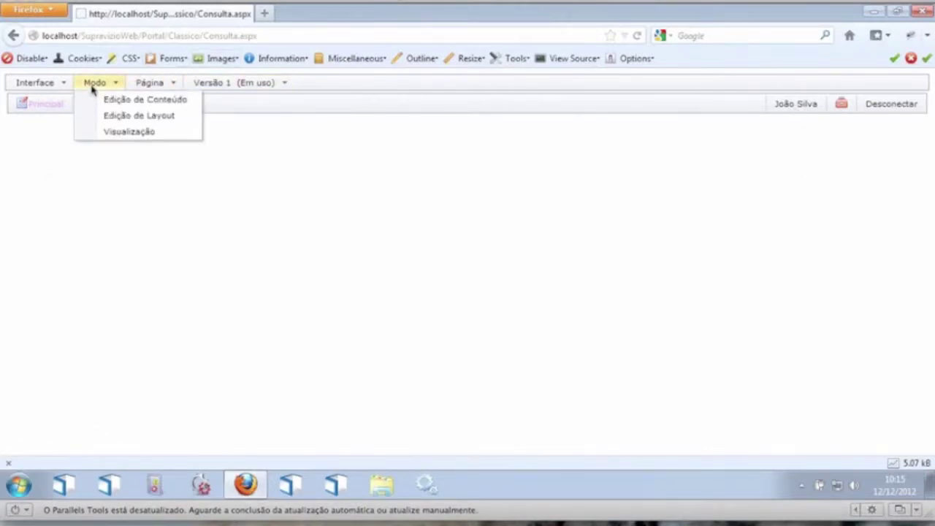
{"action": "left_click", "coordinate": [171, 117]}
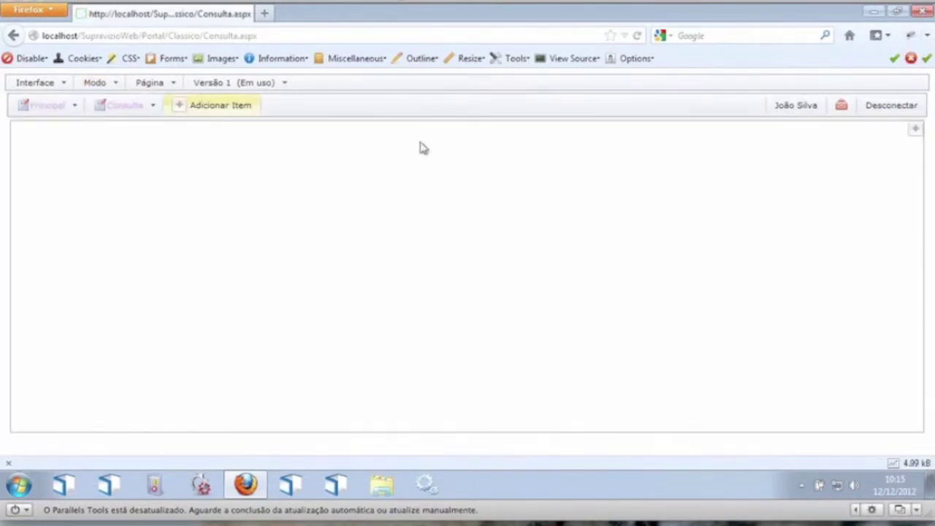
{"action": "mouse_move", "coordinate": [843, 142]}
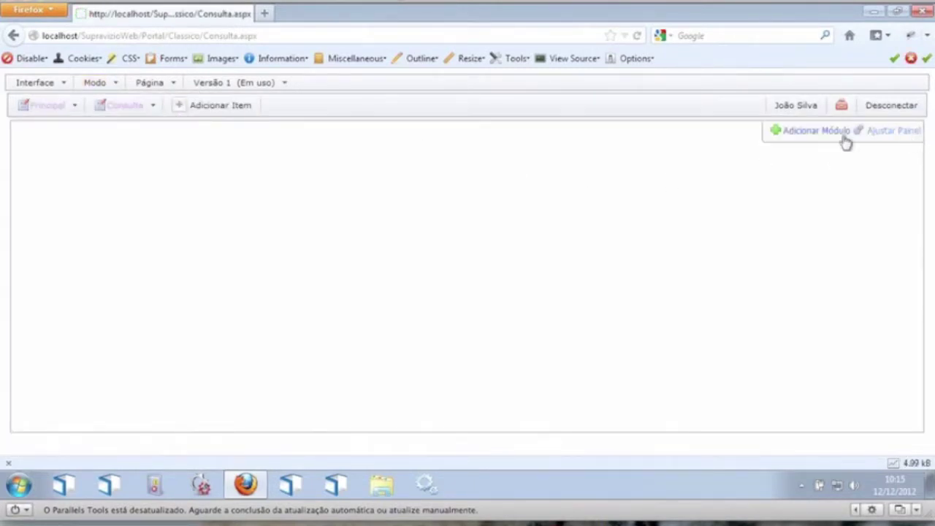
{"action": "left_click", "coordinate": [806, 140]}
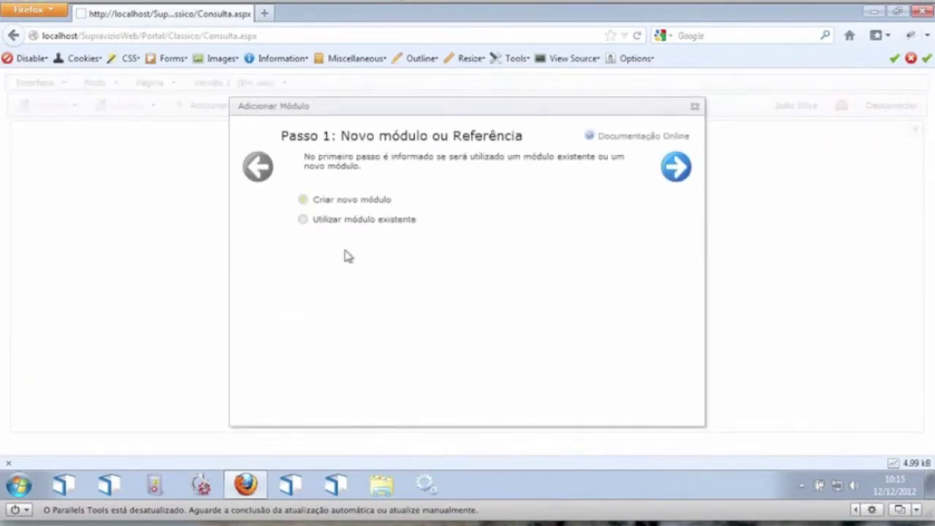
Step: Choose the Consulta de Ordens Serviço module, keep the default style, and finish adding it
{"action": "left_click", "coordinate": [677, 168]}
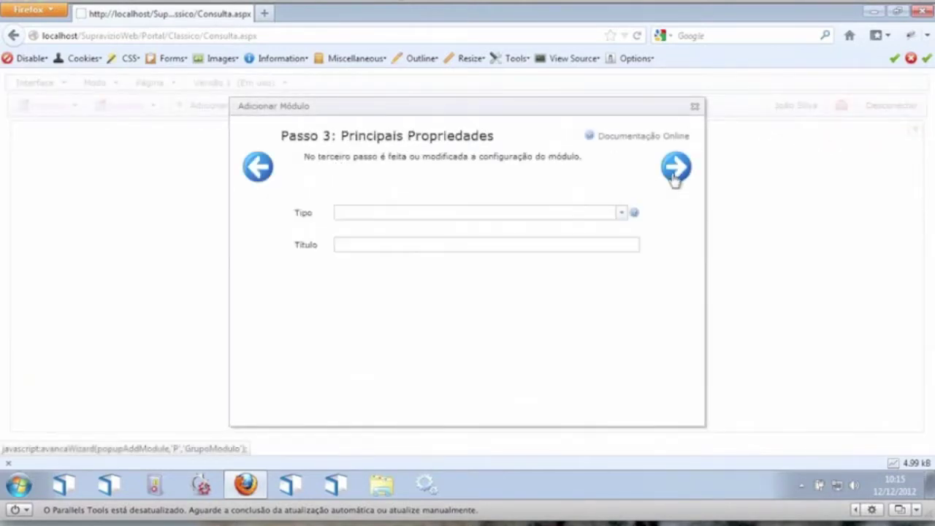
{"action": "left_click", "coordinate": [622, 213]}
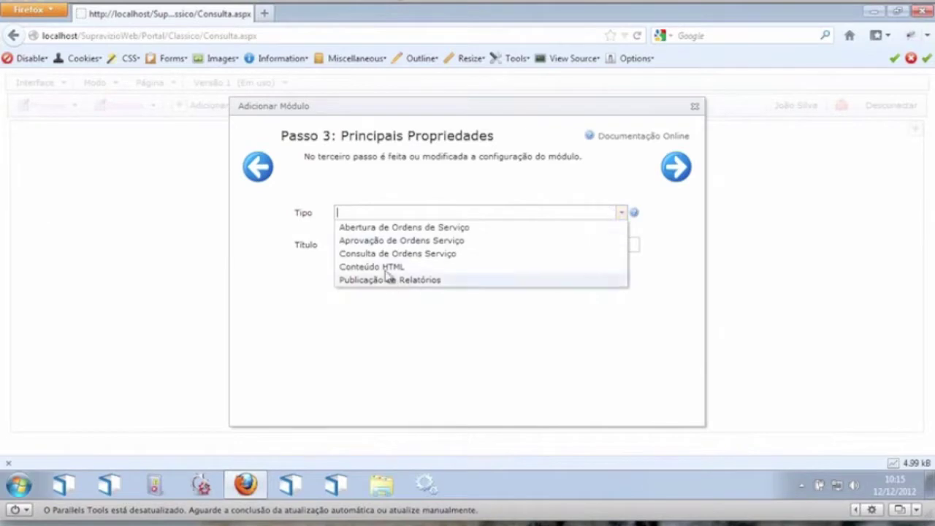
{"action": "left_click", "coordinate": [429, 262]}
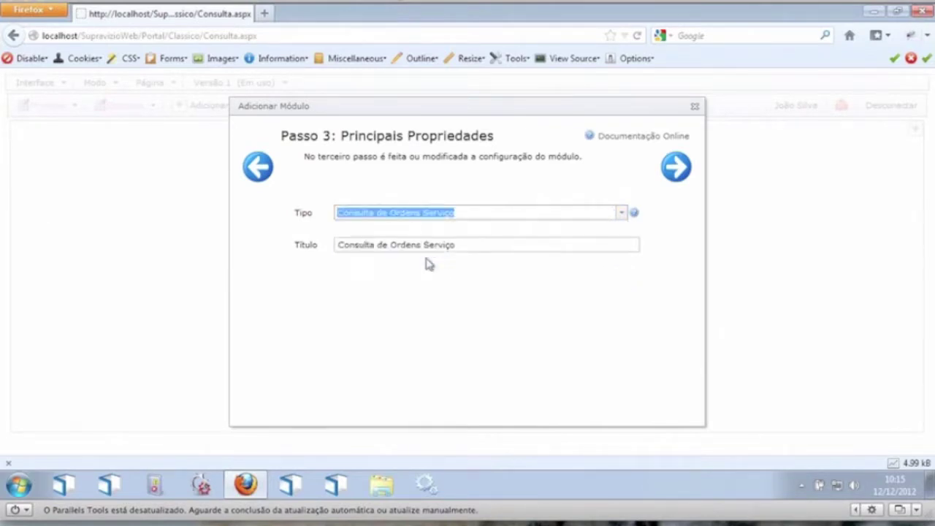
{"action": "left_click", "coordinate": [675, 179]}
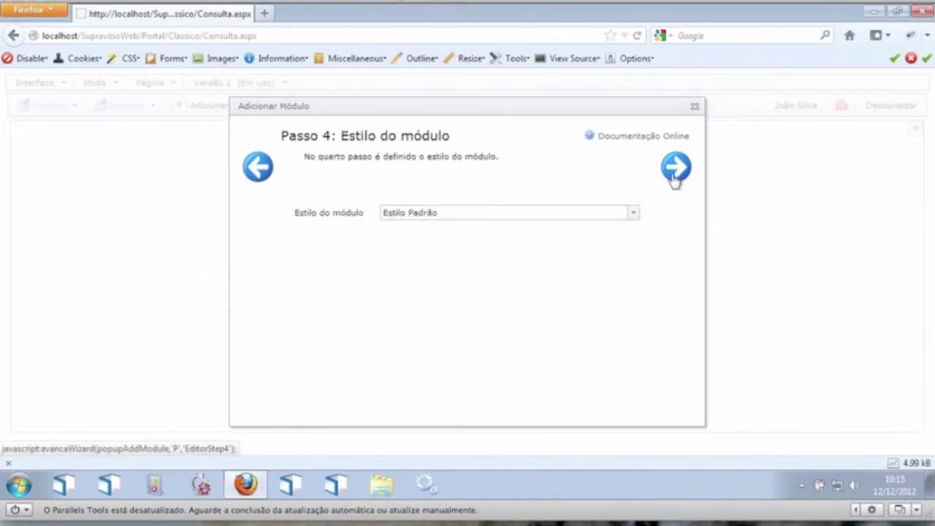
{"action": "left_click", "coordinate": [675, 180]}
{"action": "left_click", "coordinate": [674, 172]}
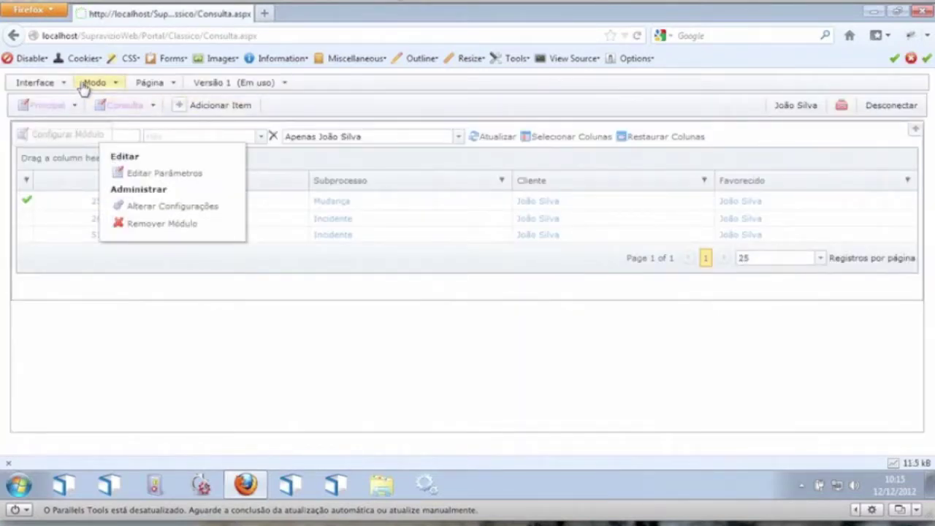
Step: Switch the page to Visualização mode and open the 49 - Incidente details from the grid
{"action": "mouse_move", "coordinate": [85, 86]}
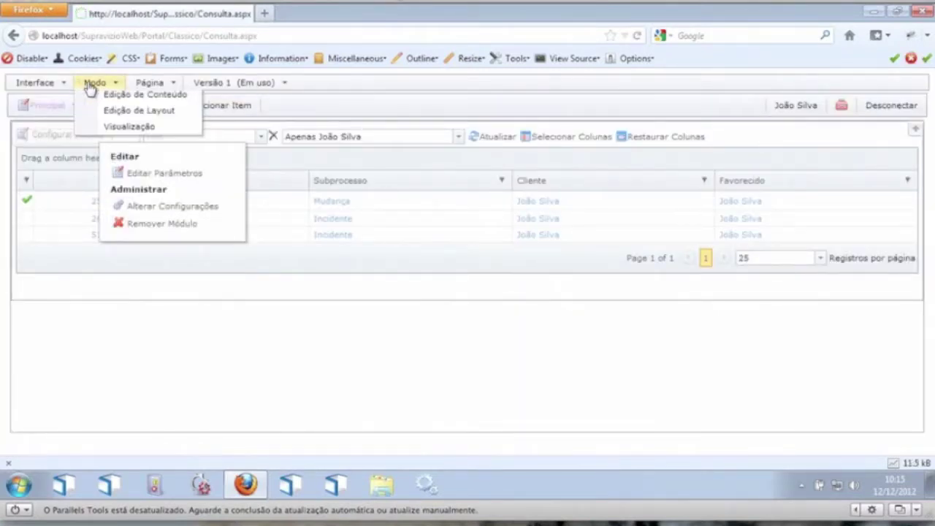
{"action": "left_click", "coordinate": [115, 134]}
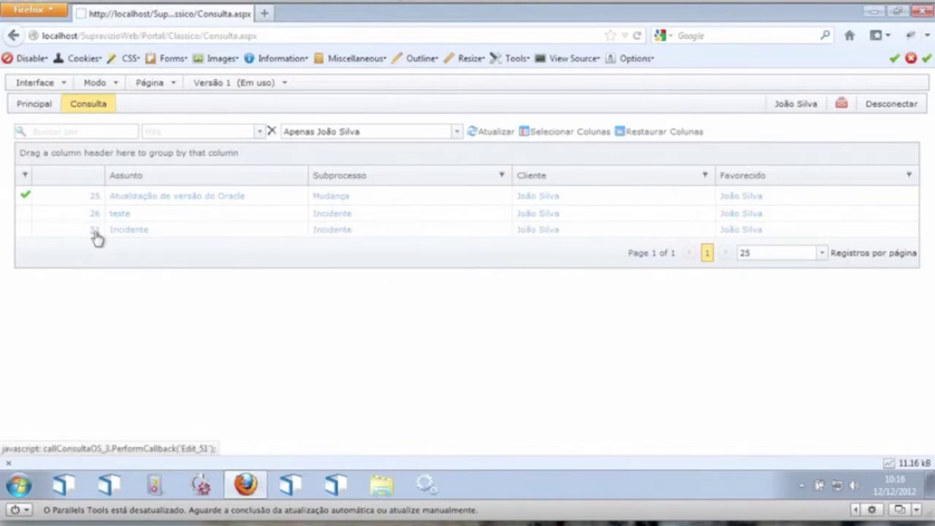
{"action": "left_click", "coordinate": [139, 232]}
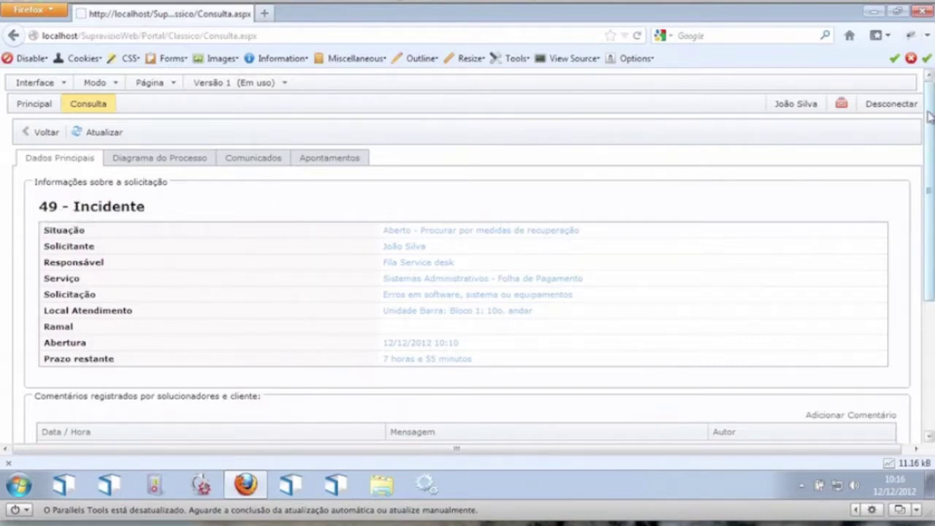
{"action": "left_click_drag", "start_coordinate": [931, 114], "coordinate": [934, 167]}
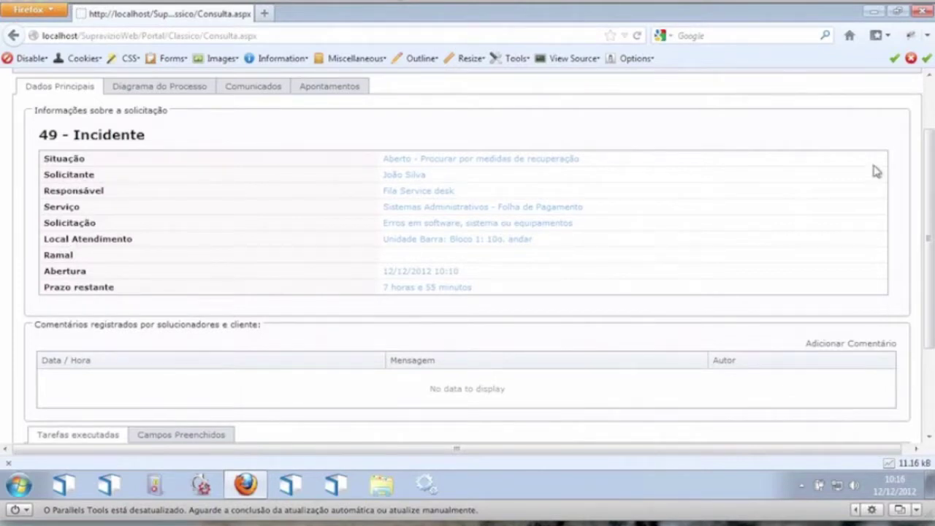
{"action": "left_click_drag", "start_coordinate": [931, 171], "coordinate": [933, 253]}
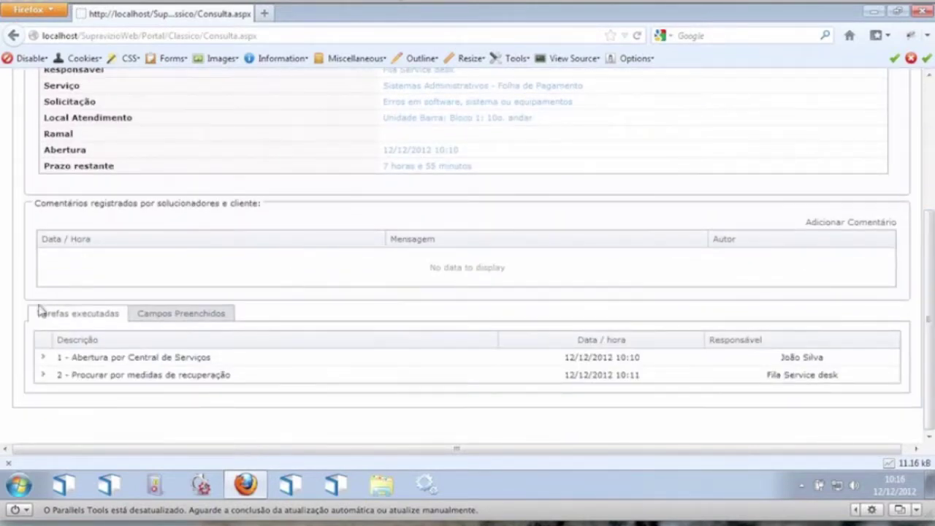
Step: Expand the first executed task and show the request's Campos Preenchidos
{"action": "left_click", "coordinate": [42, 357]}
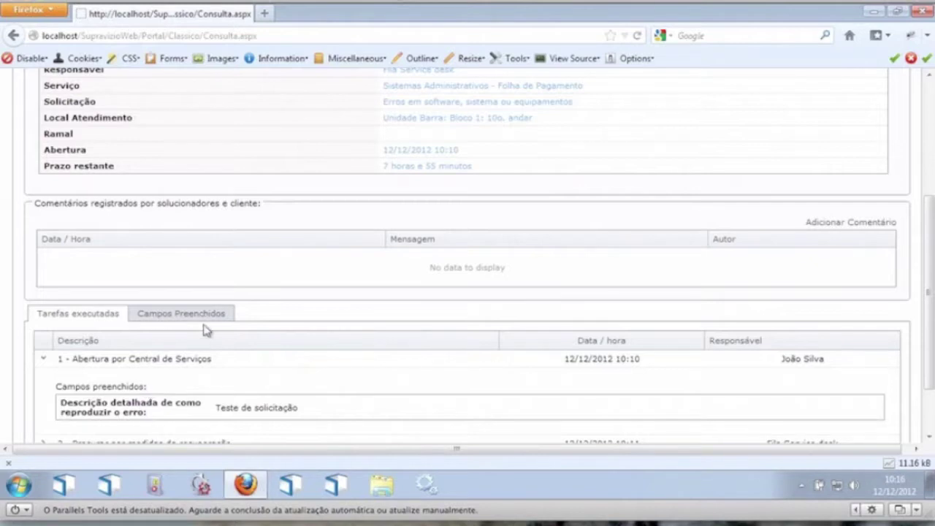
{"action": "left_click", "coordinate": [183, 314]}
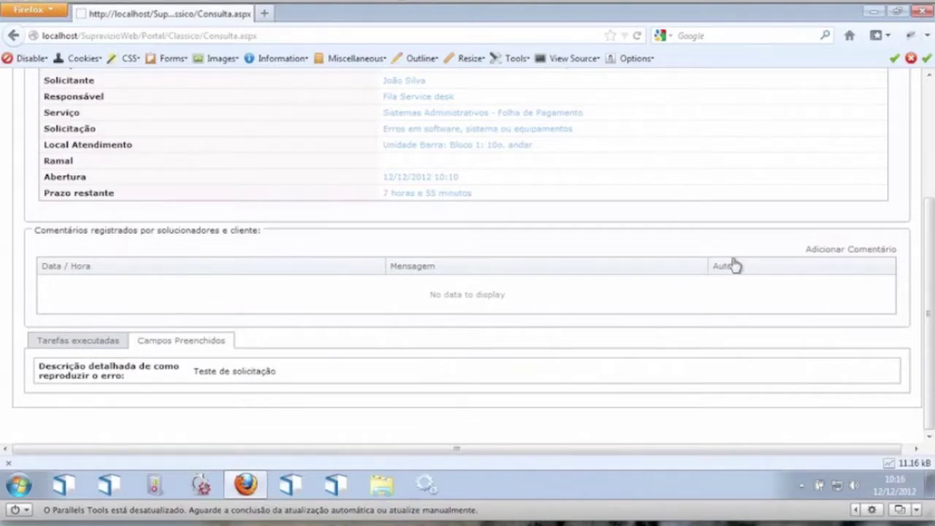
{"action": "left_click", "coordinate": [929, 91]}
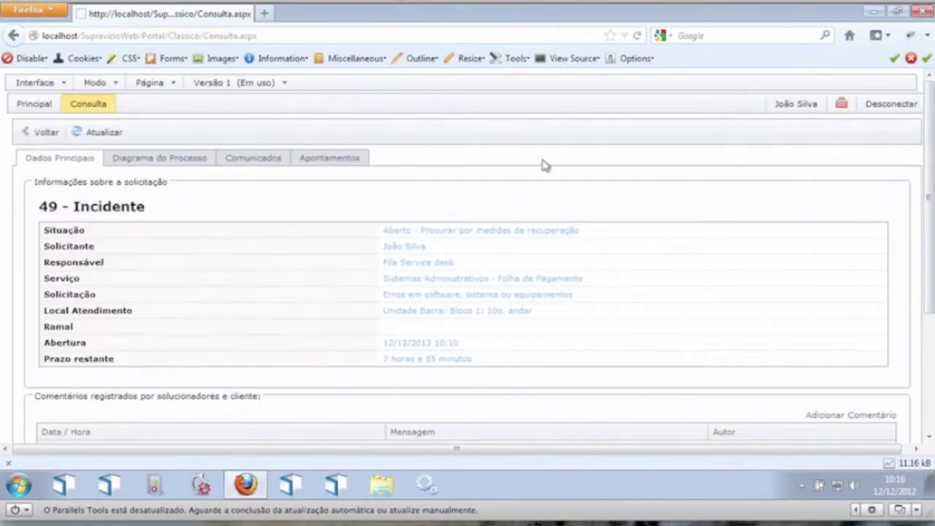
Step: Show the Diagrama do Processo for incident 49
{"action": "left_click", "coordinate": [146, 160]}
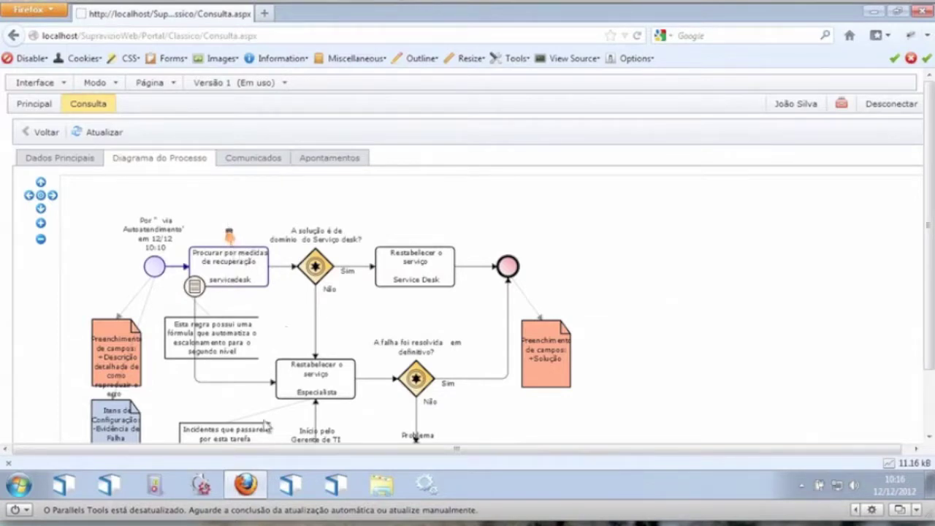
{"action": "scroll", "coordinate": [344, 287], "scroll_direction": "down", "scroll_amount": 2}
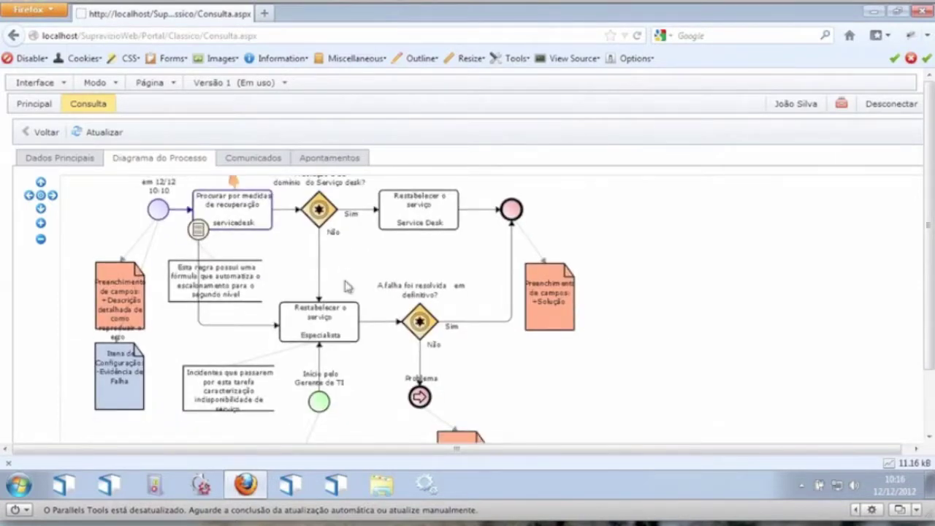
{"action": "scroll", "coordinate": [252, 252], "scroll_direction": "up", "scroll_amount": 1}
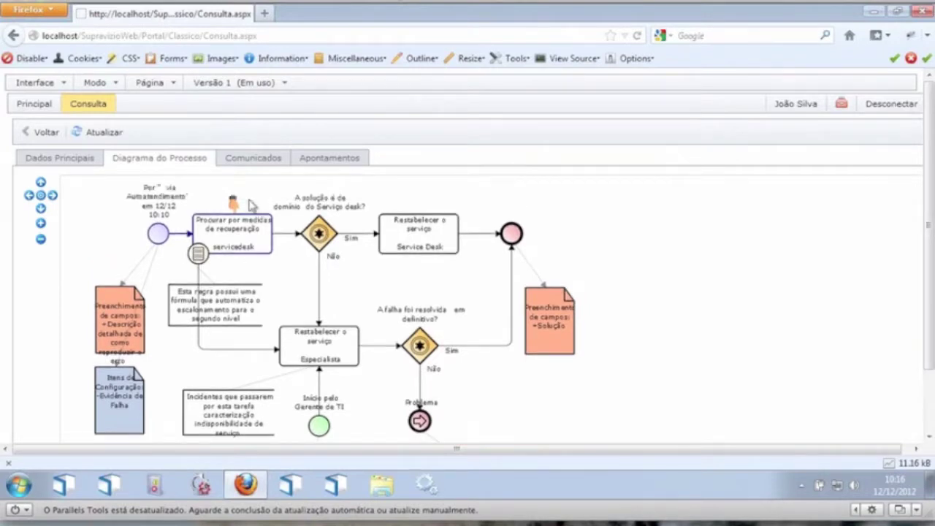
Step: Expand the notification e-mail under Comunicados to read its sender, recipients and message
{"action": "left_click", "coordinate": [247, 160]}
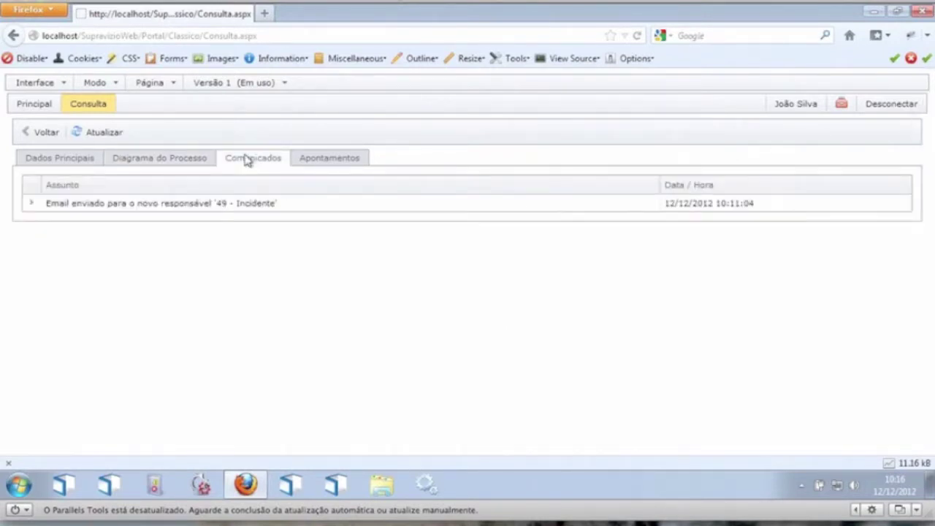
{"action": "left_click", "coordinate": [32, 204]}
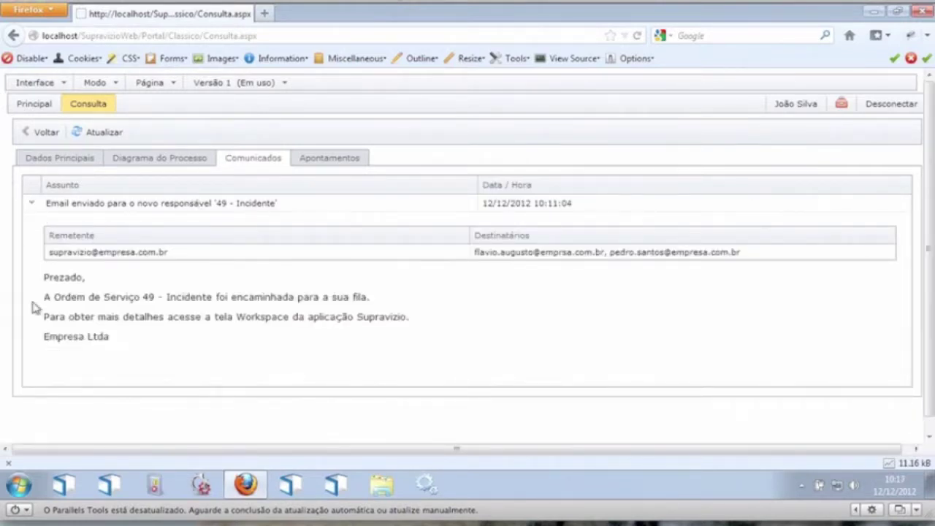
{"action": "left_click_drag", "start_coordinate": [46, 274], "coordinate": [257, 319]}
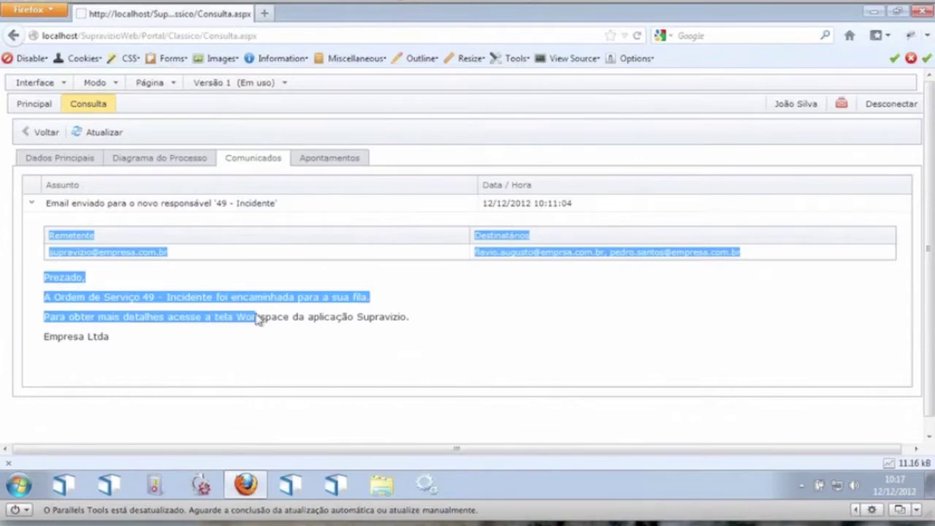
{"action": "left_click", "coordinate": [256, 317]}
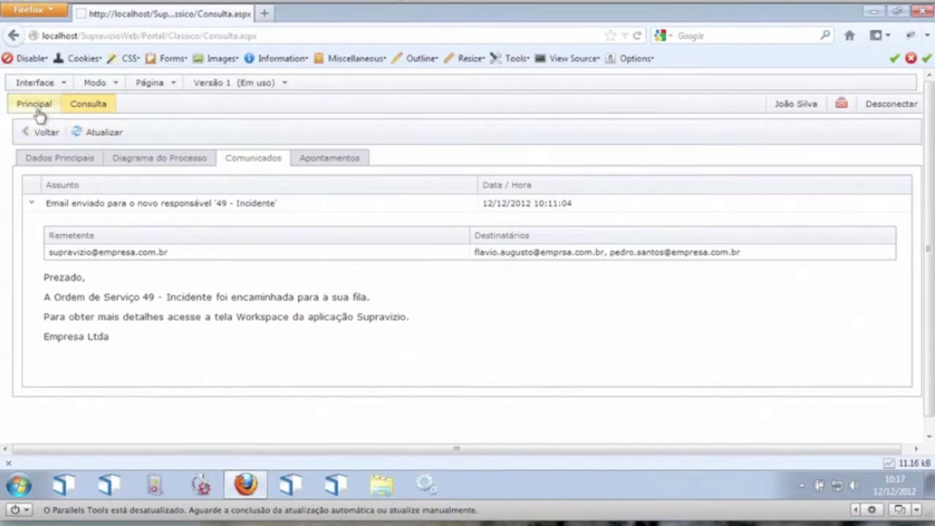
Step: From Principal, select Erros ou problemas > Erros em software > Folha de Pagamento
{"action": "left_click", "coordinate": [37, 106]}
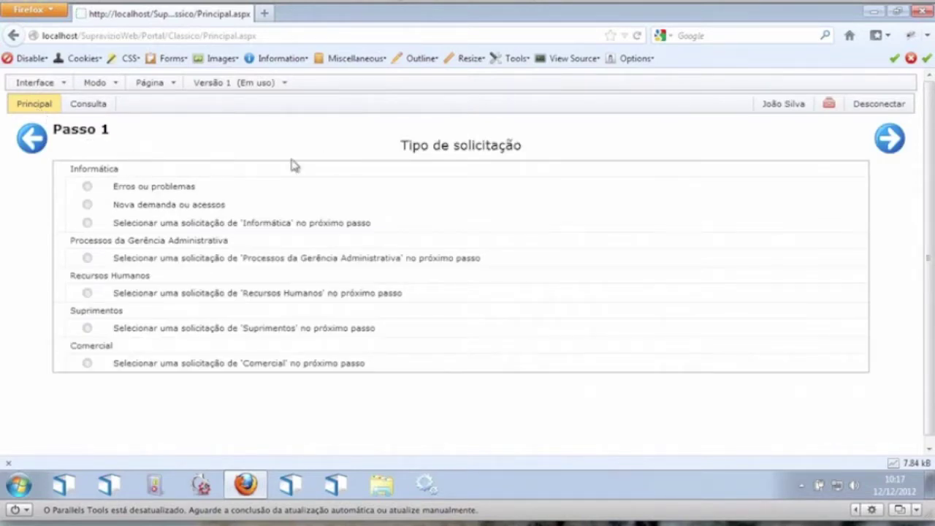
{"action": "left_click", "coordinate": [144, 190]}
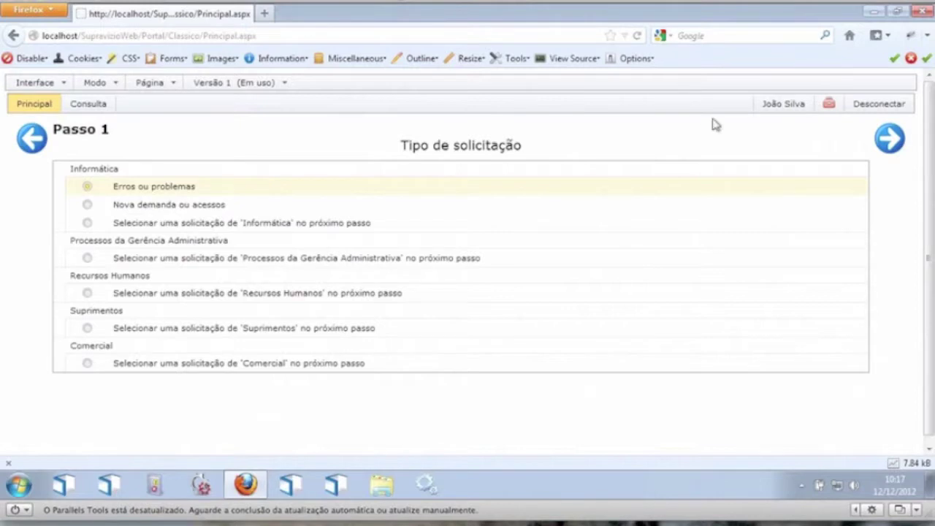
{"action": "left_click", "coordinate": [897, 141]}
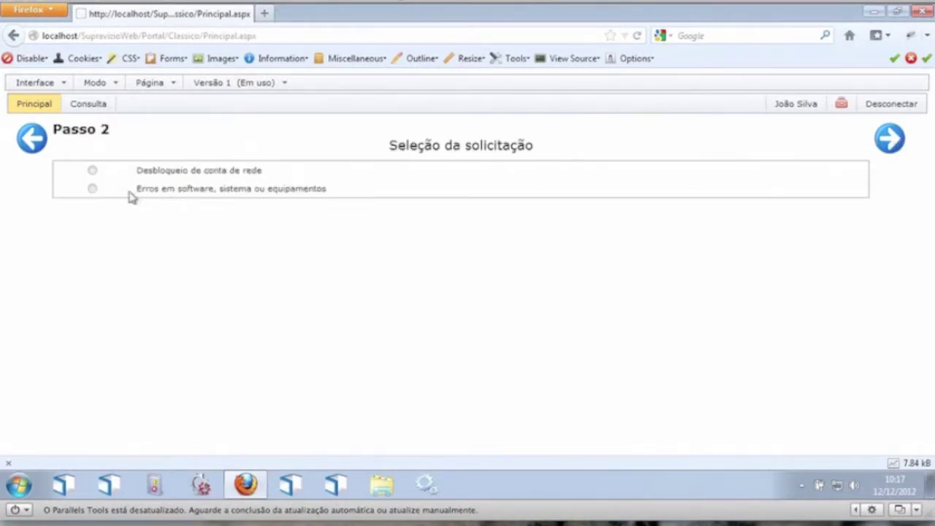
{"action": "left_click", "coordinate": [93, 190]}
{"action": "left_click", "coordinate": [891, 145]}
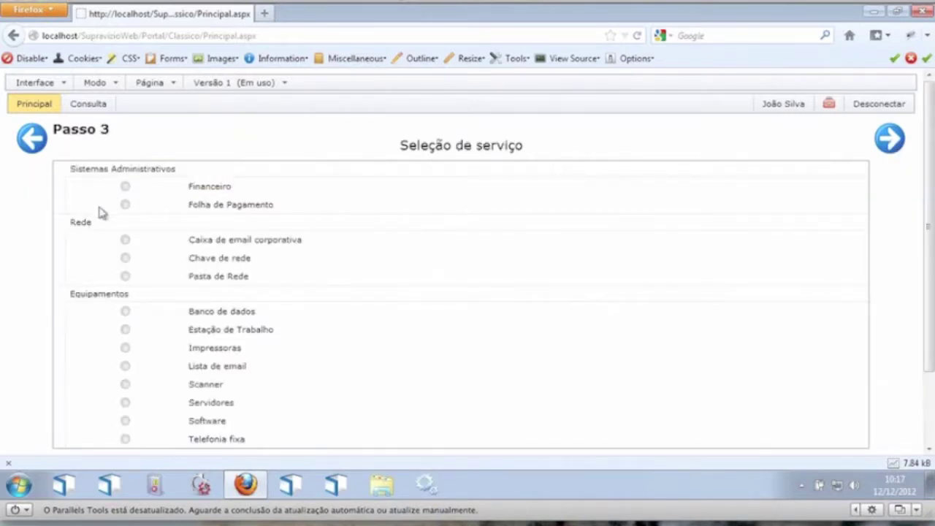
{"action": "left_click", "coordinate": [125, 205]}
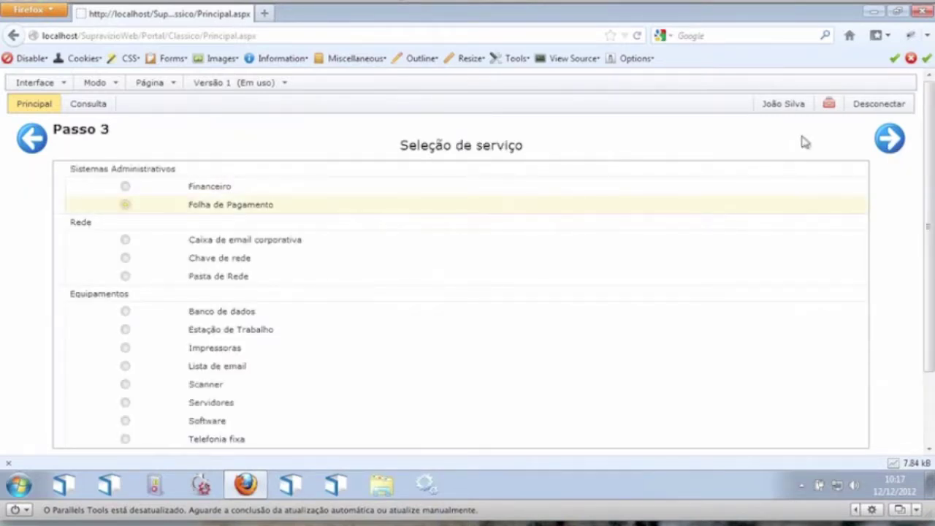
{"action": "left_click", "coordinate": [893, 138]}
Step: Fill the error description with 'Outro teste' and submit the request
{"action": "left_click", "coordinate": [206, 250]}
{"action": "right_click", "coordinate": [205, 250]}
{"action": "type", "text": "out"}
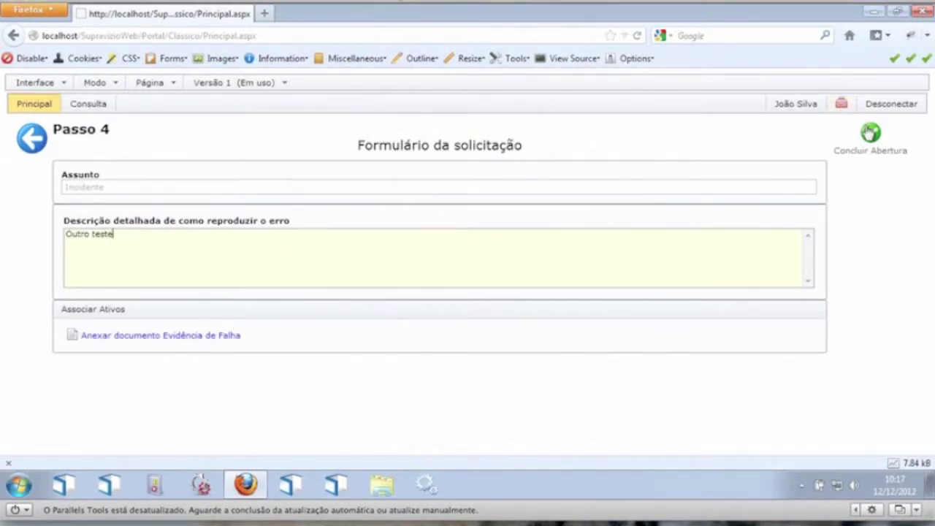
{"action": "left_click", "coordinate": [870, 132]}
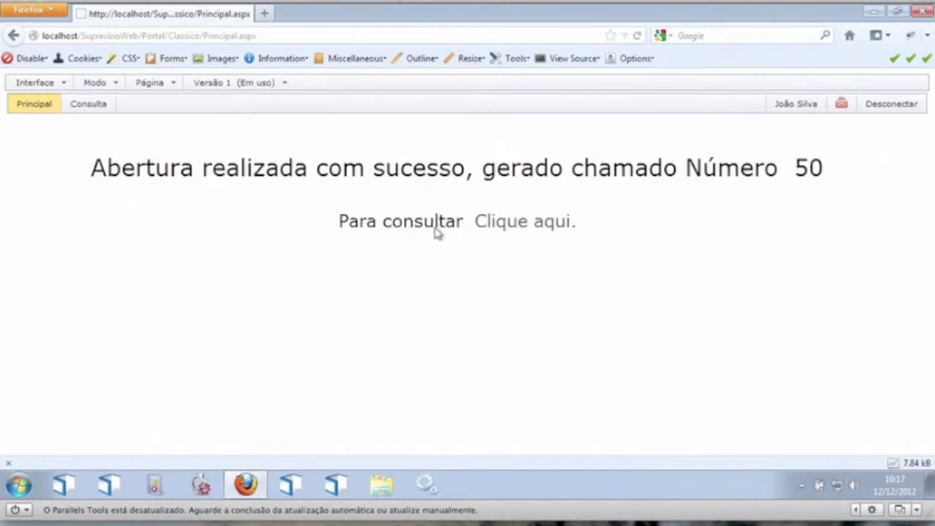
Step: Follow the 'Clique aqui.' link to the 50 - Incidente ticket and scroll its details
{"action": "left_click", "coordinate": [506, 227]}
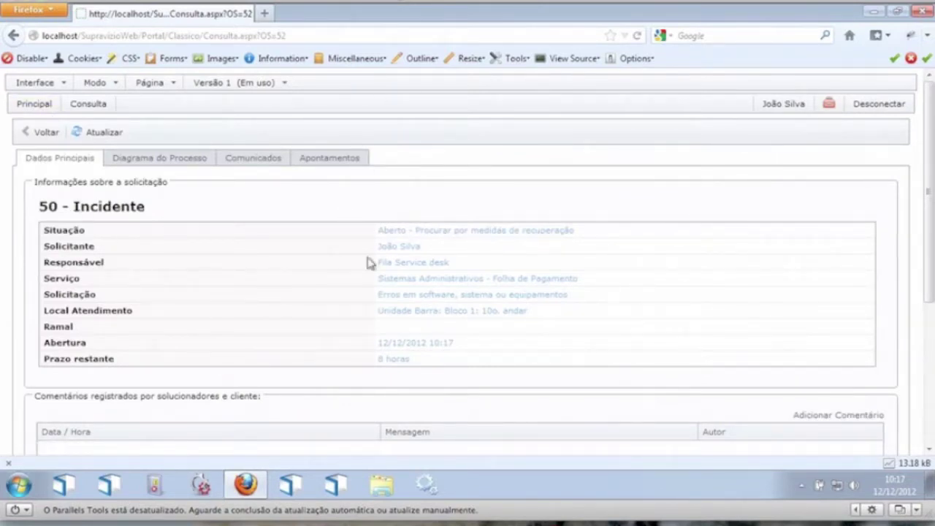
{"action": "mouse_move", "coordinate": [923, 93]}
{"action": "left_mouse_down"}
{"action": "mouse_move", "coordinate": [933, 271]}
{"action": "mouse_move", "coordinate": [922, 92]}
{"action": "left_mouse_up"}
Step: Switch the portal to the Tablet interface
{"action": "left_click", "coordinate": [52, 85]}
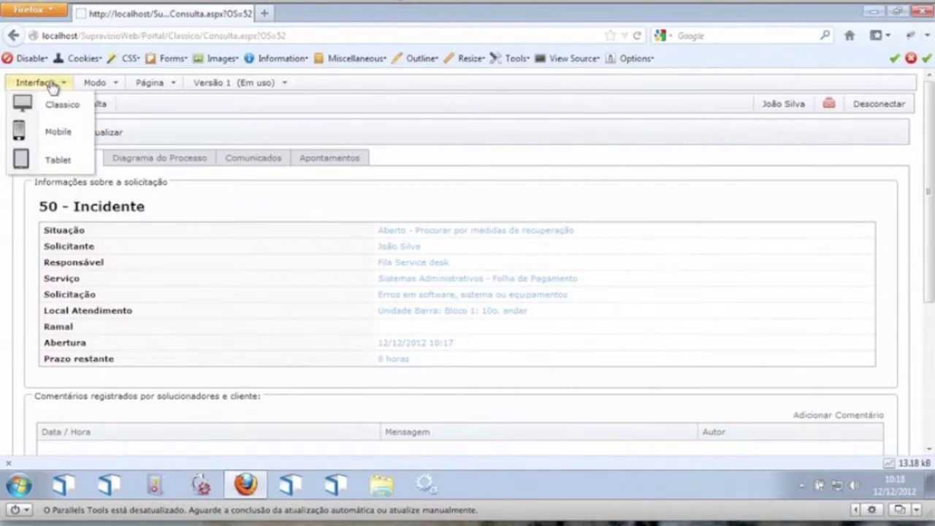
{"action": "left_click", "coordinate": [56, 162]}
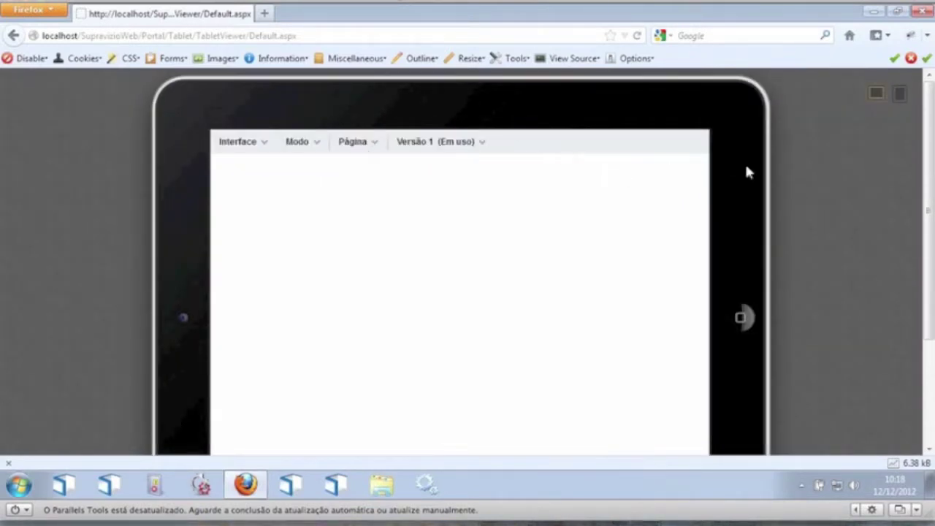
{"action": "left_click_drag", "start_coordinate": [931, 128], "coordinate": [932, 206]}
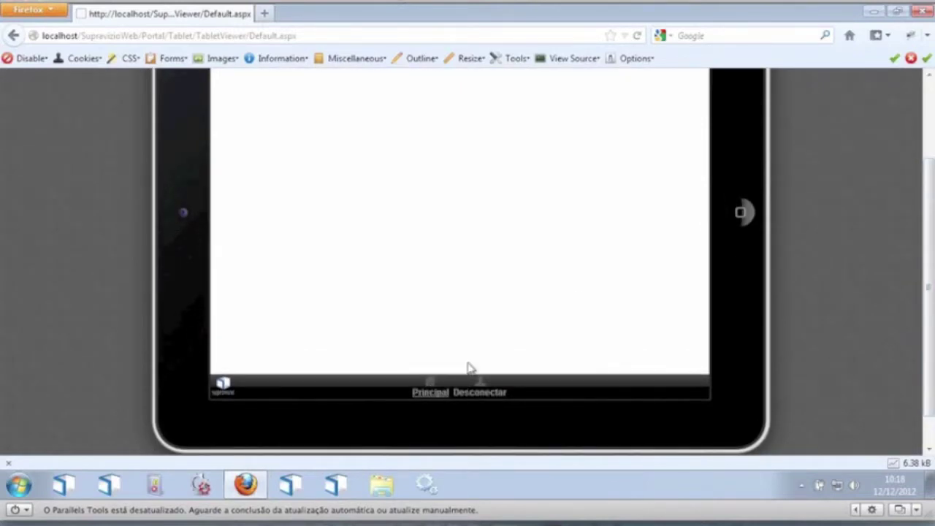
{"action": "left_click_drag", "start_coordinate": [932, 166], "coordinate": [932, 89]}
Step: Put the tablet page into Edição de Layout mode
{"action": "left_click", "coordinate": [308, 150]}
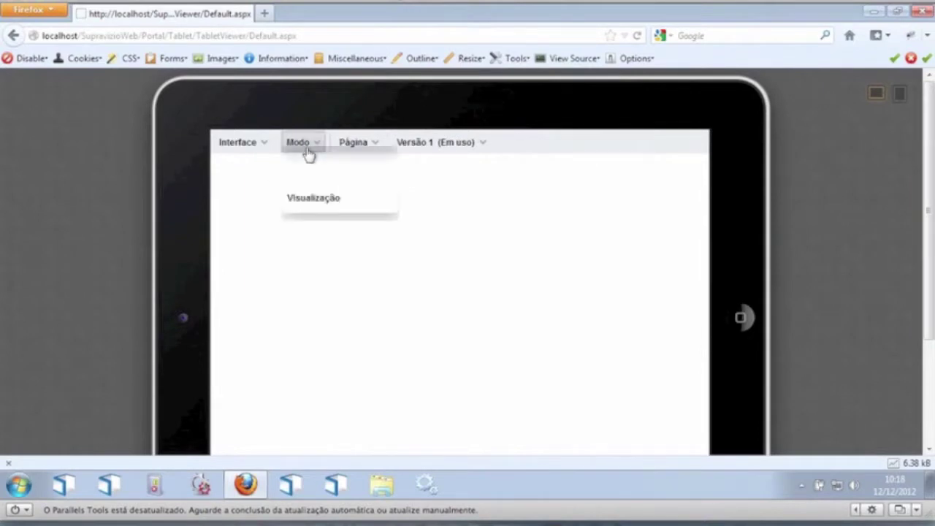
{"action": "left_click", "coordinate": [322, 195]}
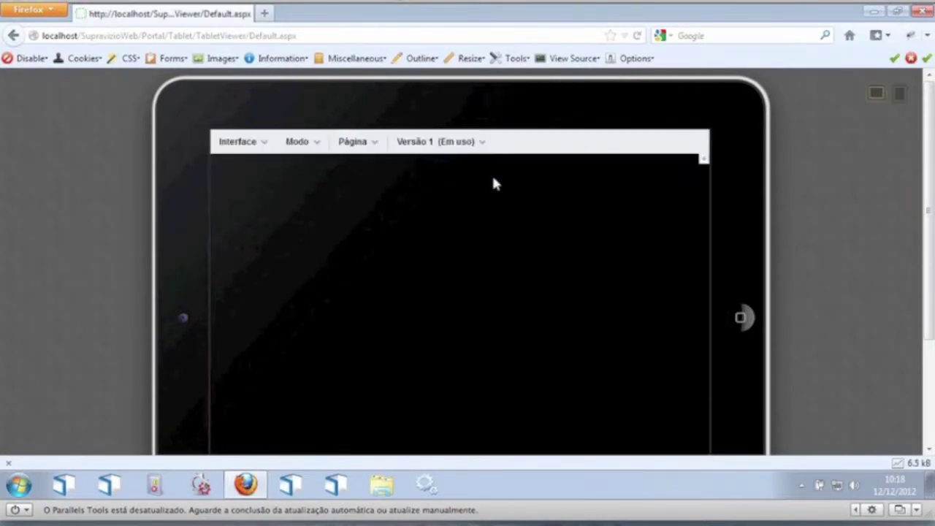
{"action": "mouse_move", "coordinate": [702, 171]}
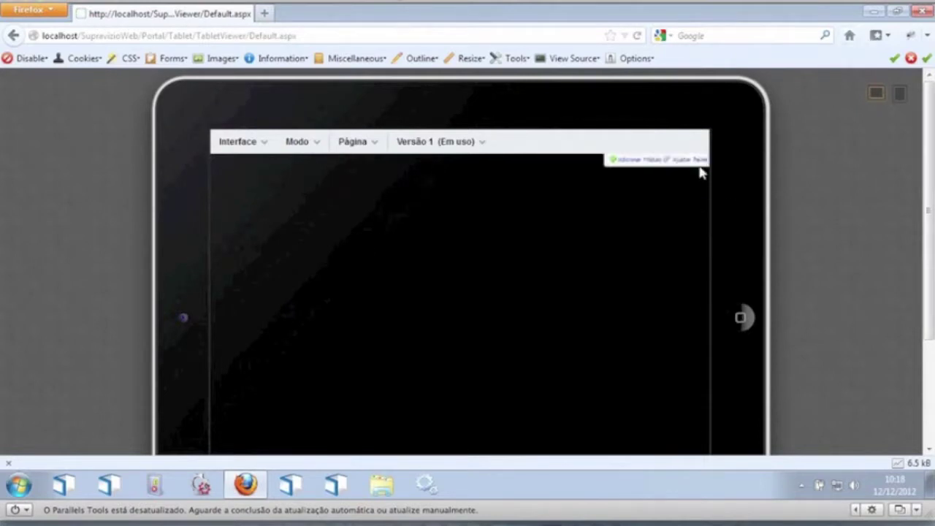
Step: Place the existing 'Principal - Abertura de Ordens de Serviço' module on the empty tablet page
{"action": "left_click", "coordinate": [644, 163]}
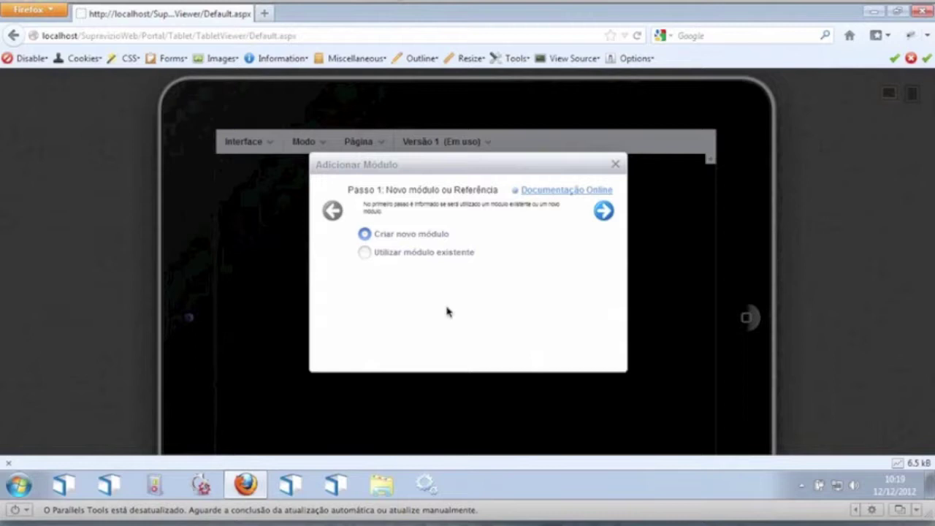
{"action": "left_click", "coordinate": [365, 253]}
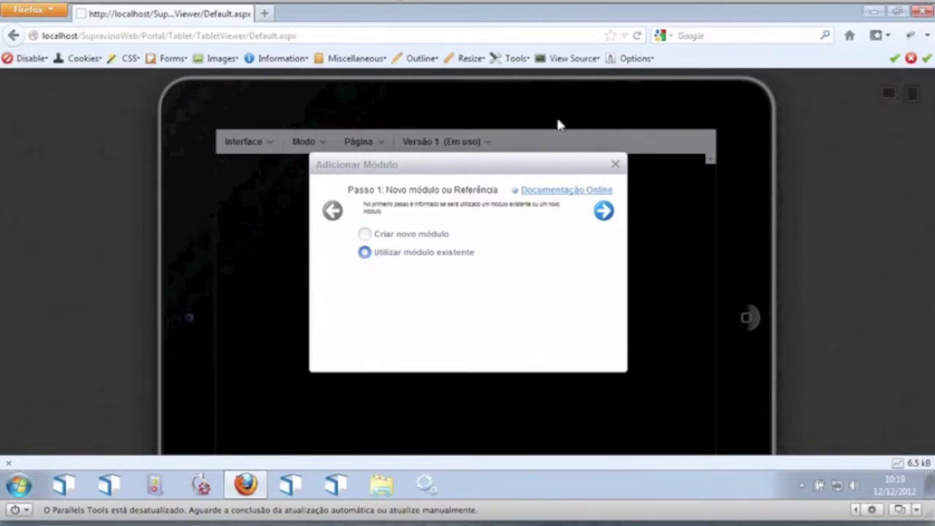
{"action": "left_click", "coordinate": [604, 212]}
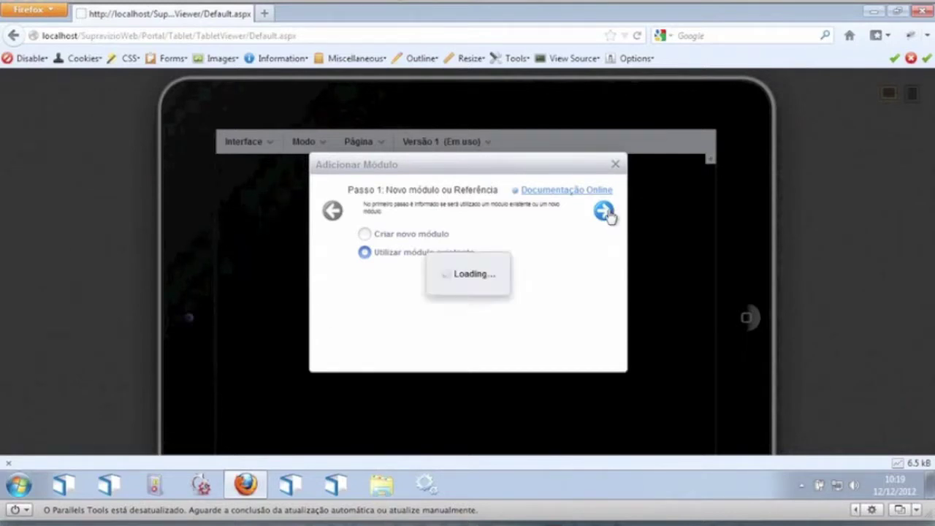
{"action": "left_click", "coordinate": [568, 249]}
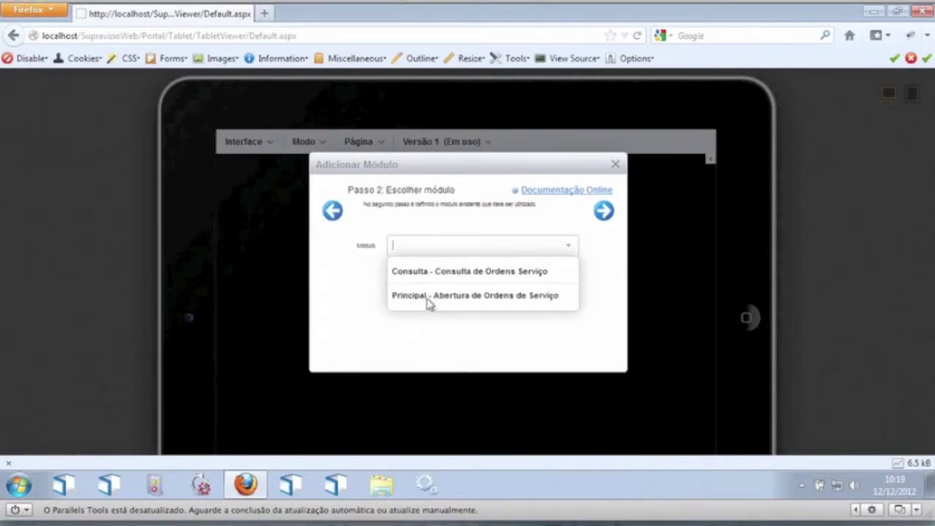
{"action": "left_click", "coordinate": [475, 298]}
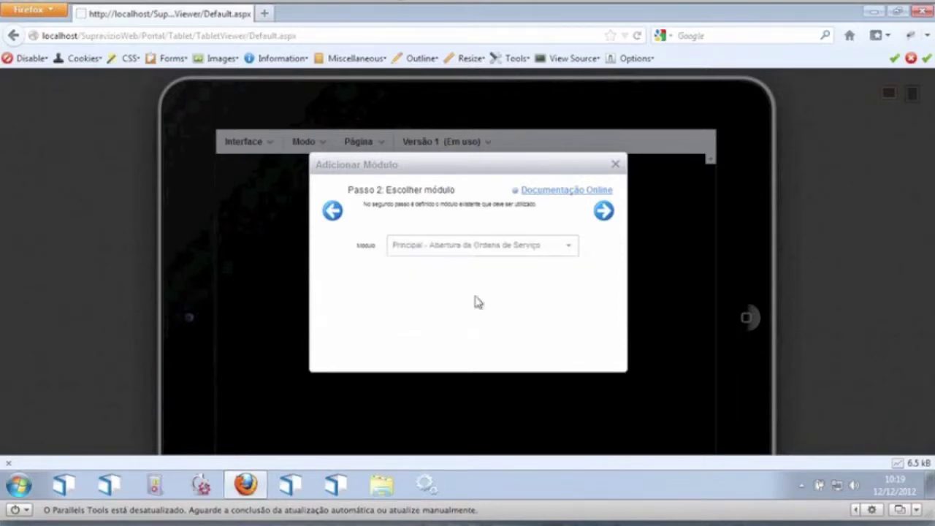
{"action": "left_click", "coordinate": [605, 211]}
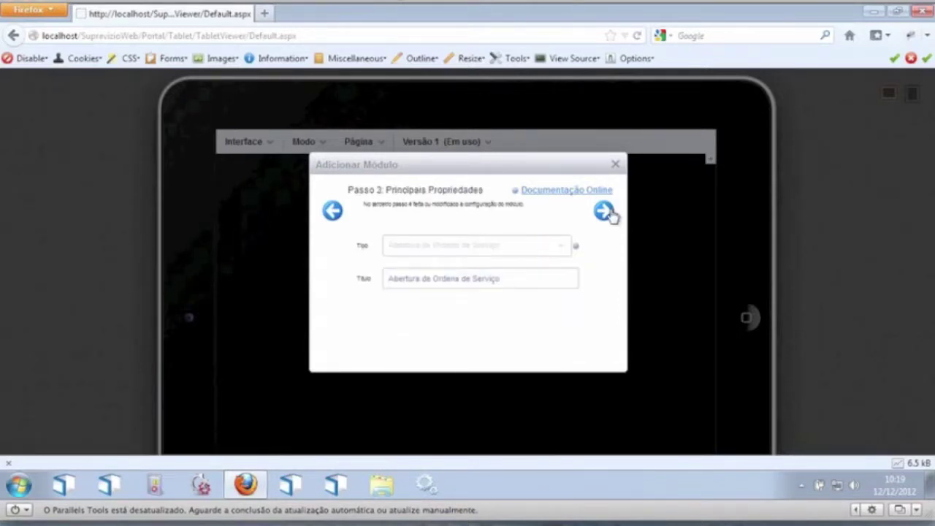
{"action": "left_click", "coordinate": [605, 211]}
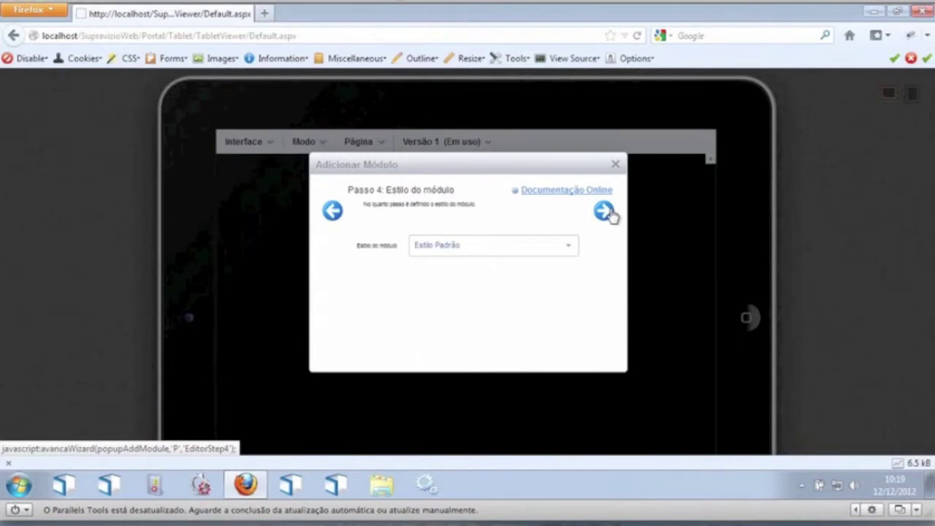
{"action": "left_click", "coordinate": [605, 211]}
{"action": "left_click", "coordinate": [605, 211]}
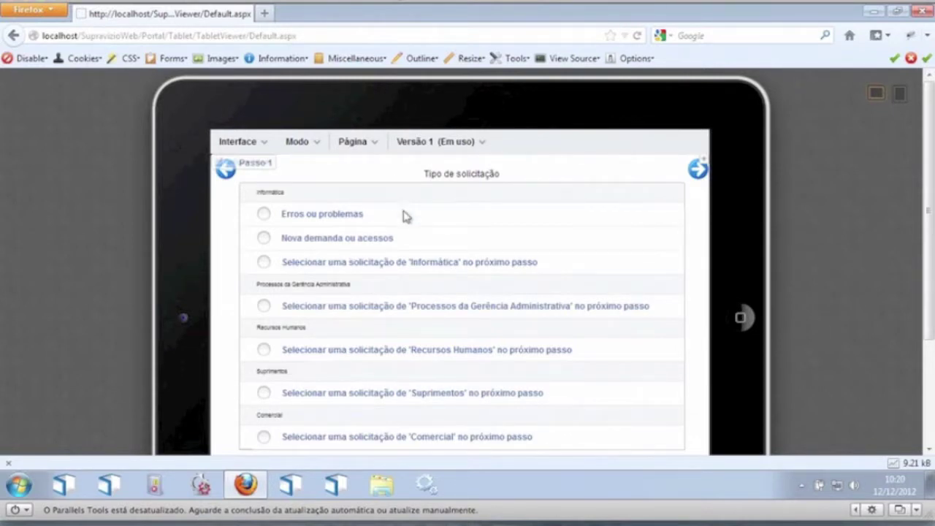
Step: In Visualização mode, submit an Erros em software request for Folha de Pagamento described 'Teste tablet'
{"action": "left_click", "coordinate": [299, 144]}
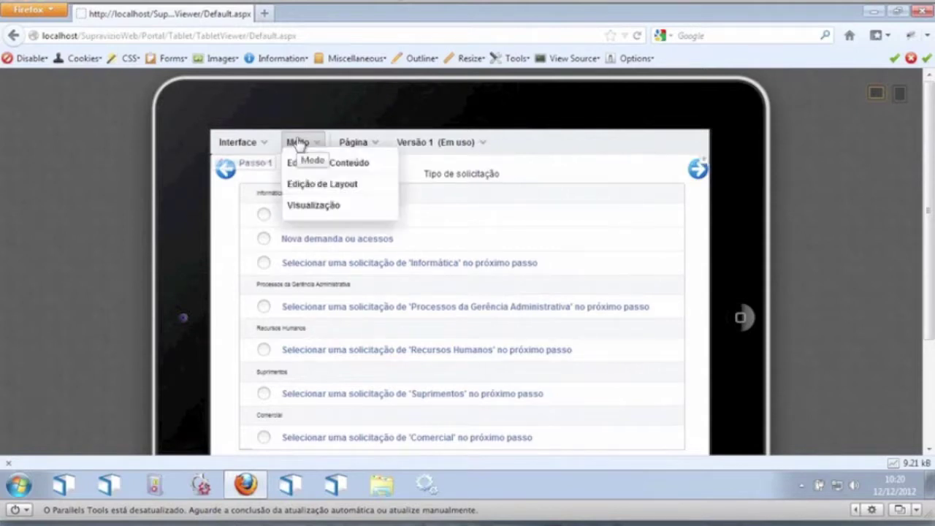
{"action": "left_click", "coordinate": [316, 207]}
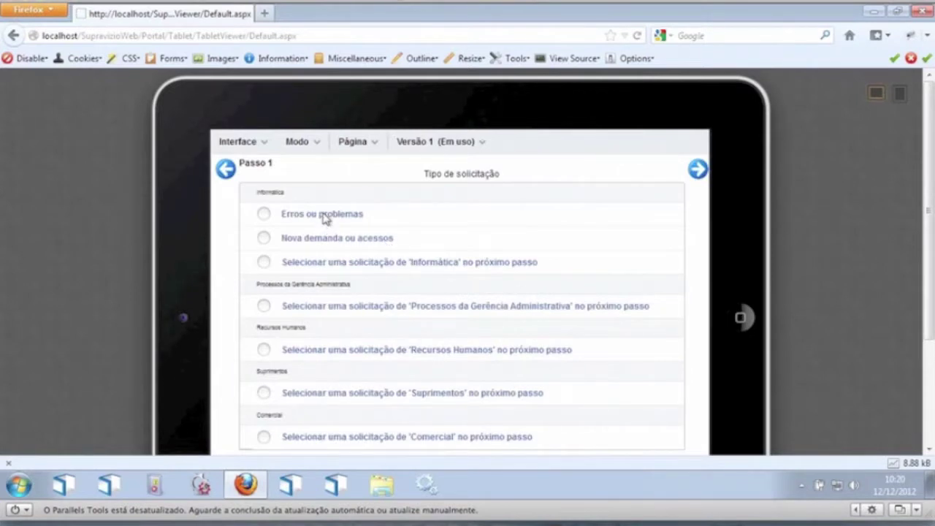
{"action": "left_click", "coordinate": [499, 218]}
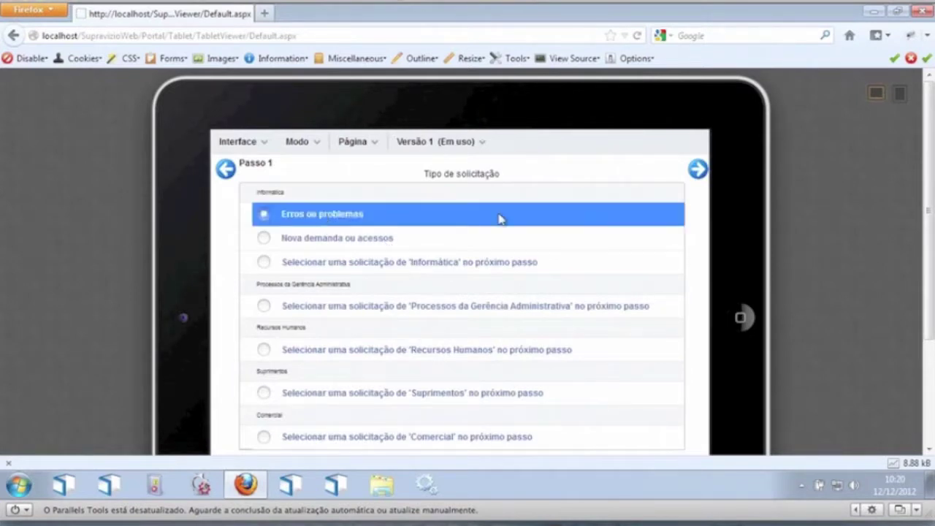
{"action": "left_click", "coordinate": [703, 171]}
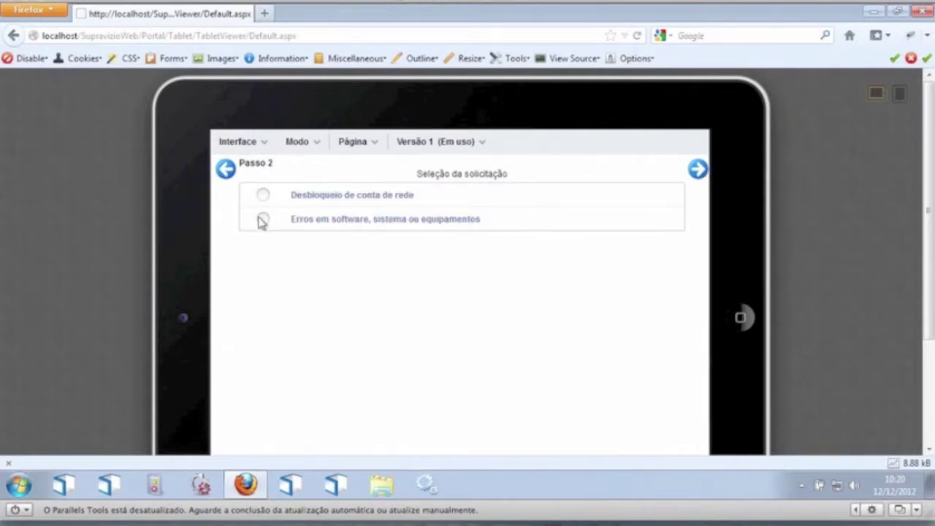
{"action": "left_click", "coordinate": [262, 220]}
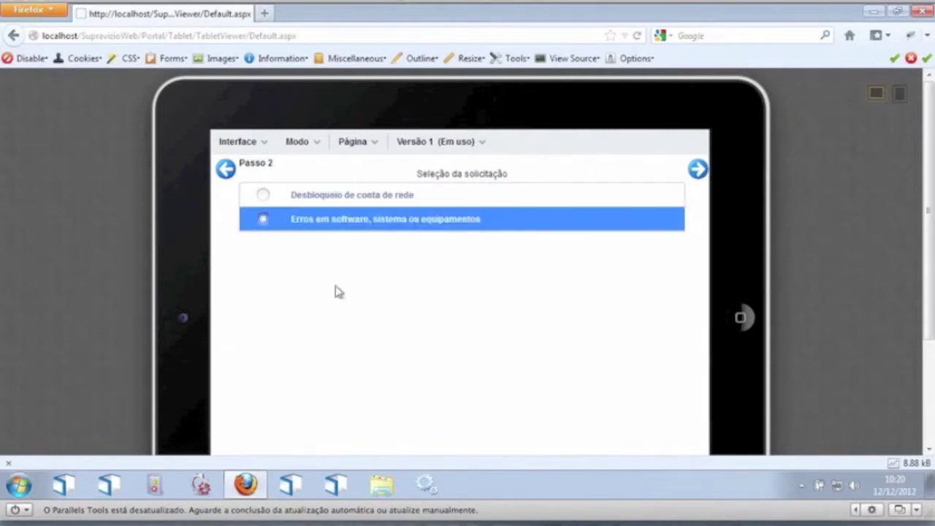
{"action": "left_click", "coordinate": [699, 170]}
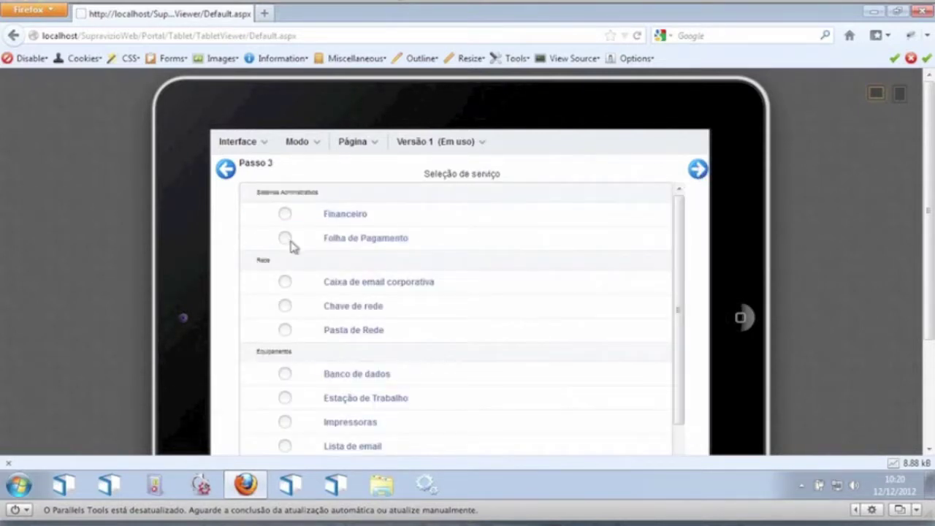
{"action": "left_click", "coordinate": [295, 241]}
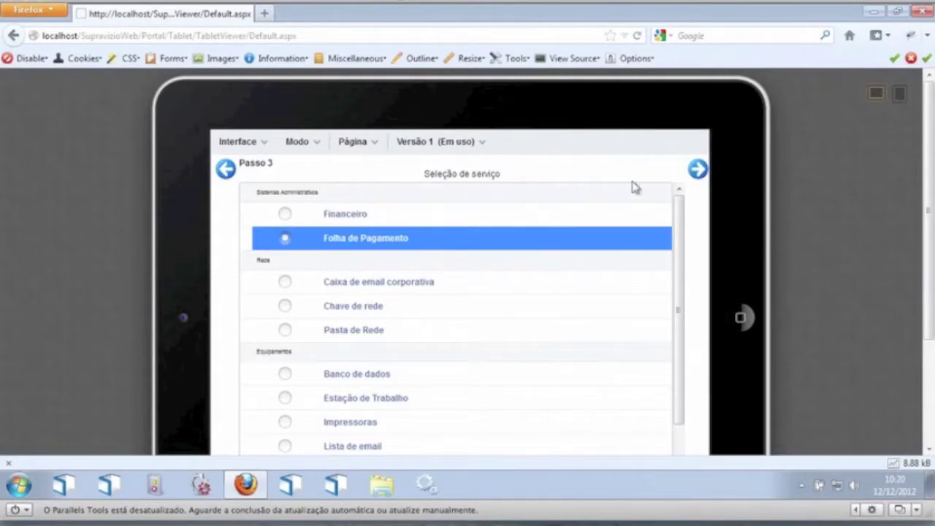
{"action": "left_click", "coordinate": [699, 170]}
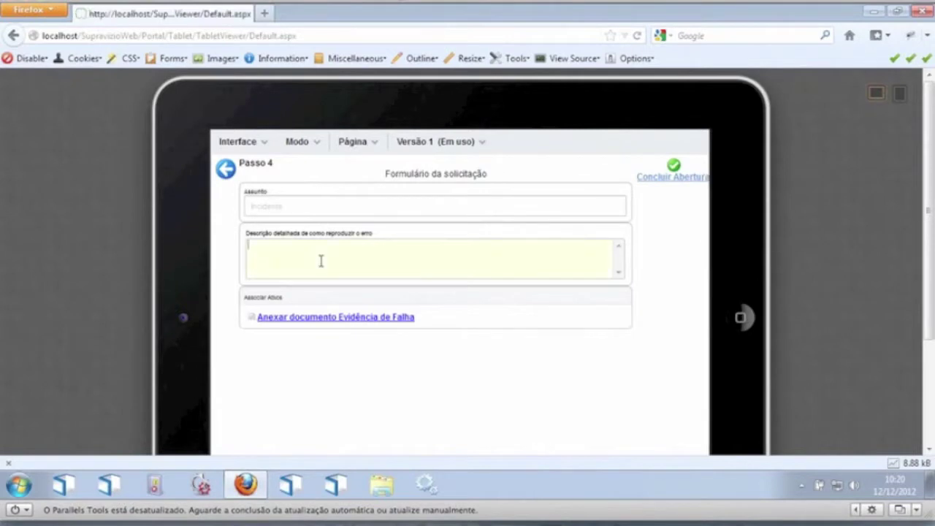
{"action": "type", "text": "Teste tablet"}
{"action": "left_click", "coordinate": [673, 179]}
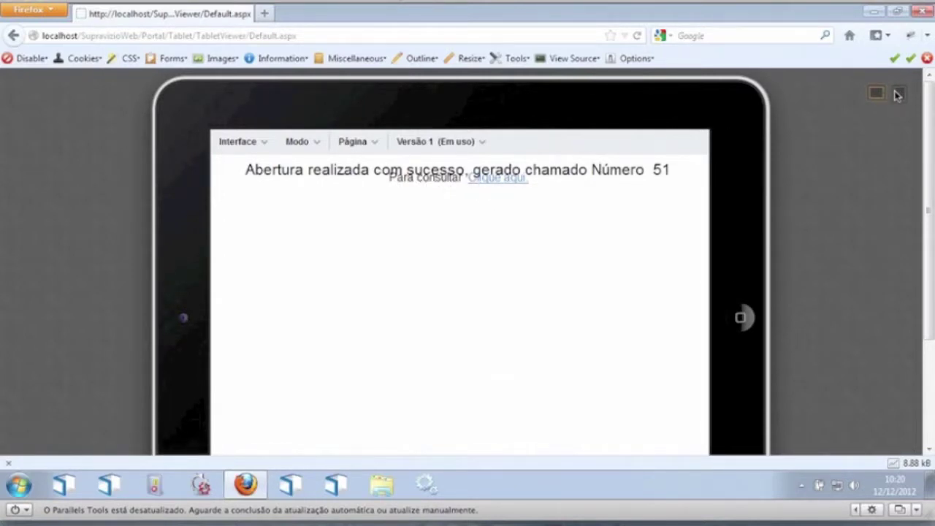
Step: Return the tablet page to Edição de Layout mode
{"action": "left_click_drag", "start_coordinate": [931, 168], "coordinate": [934, 138]}
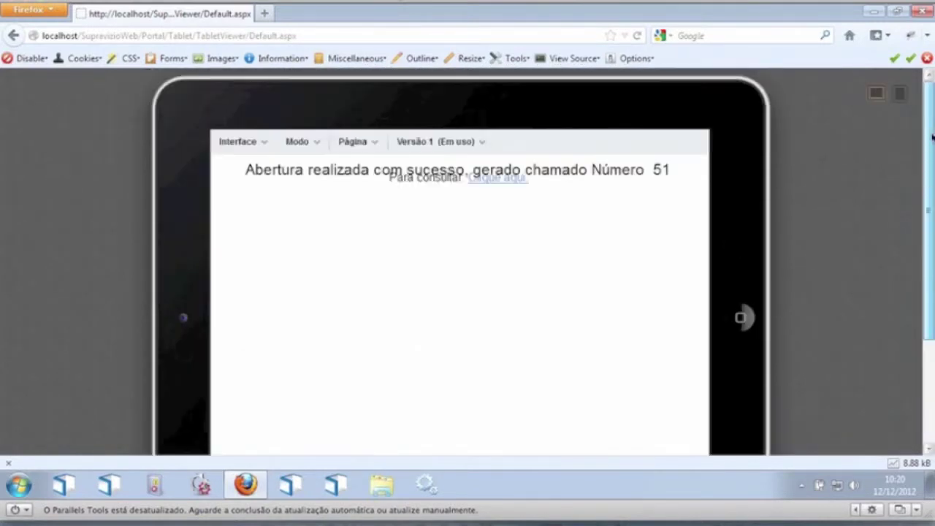
{"action": "left_click", "coordinate": [302, 149]}
{"action": "left_click", "coordinate": [334, 191]}
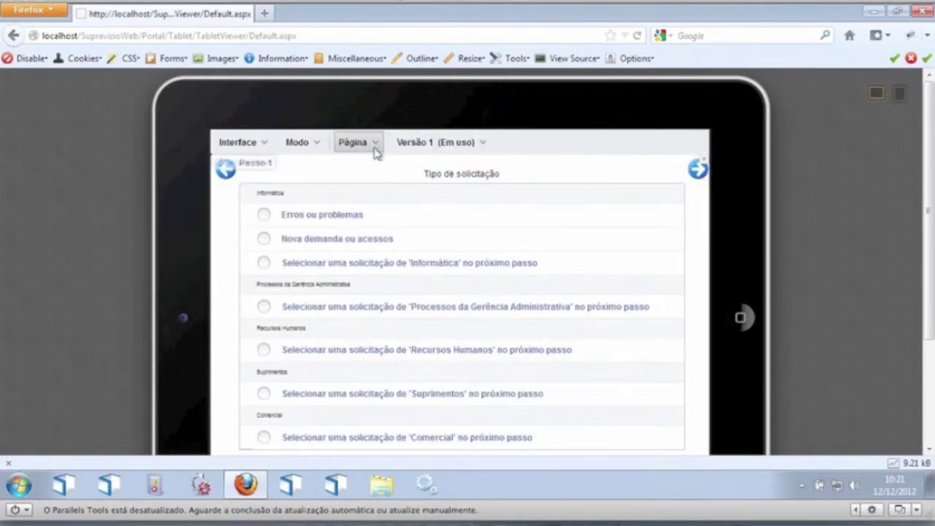
Step: Start a new page based on Consulta, with the description 'Consulta'
{"action": "left_click", "coordinate": [376, 147]}
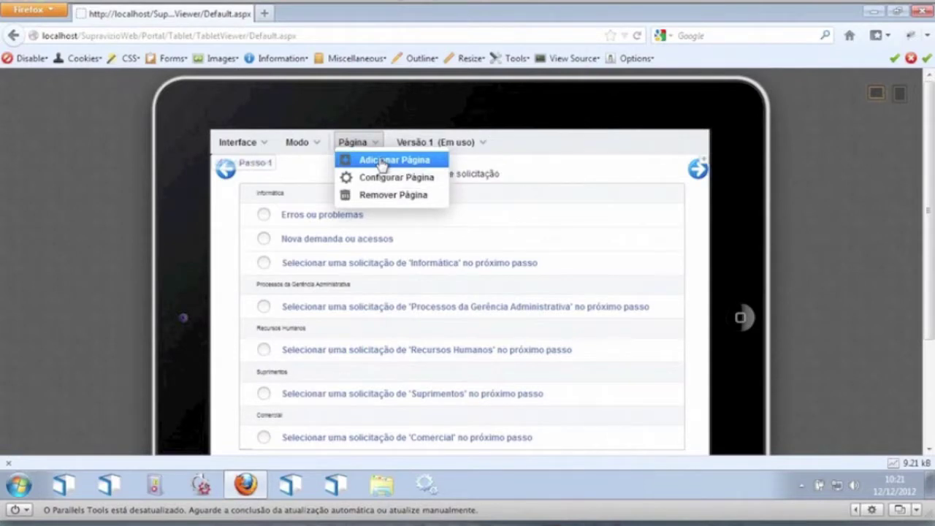
{"action": "left_click", "coordinate": [381, 160]}
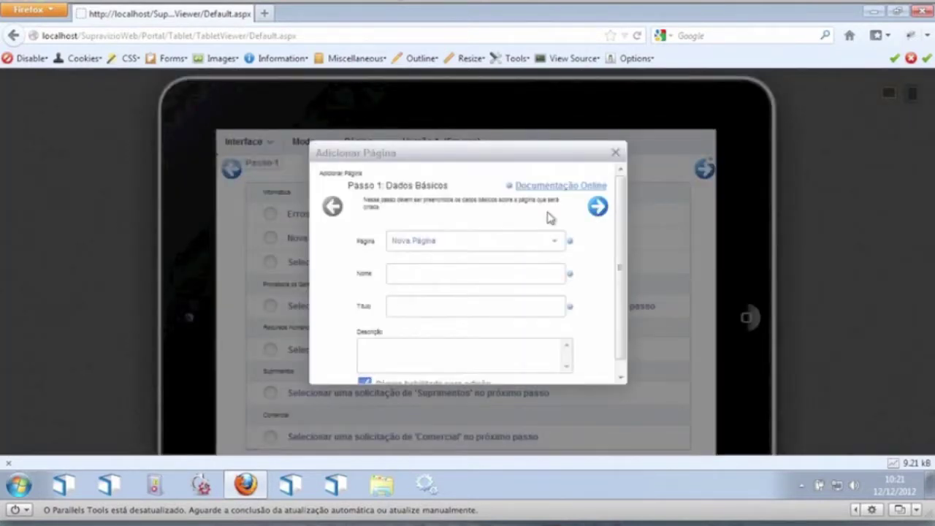
{"action": "scroll", "coordinate": [626, 258], "scroll_direction": "down", "scroll_amount": 1}
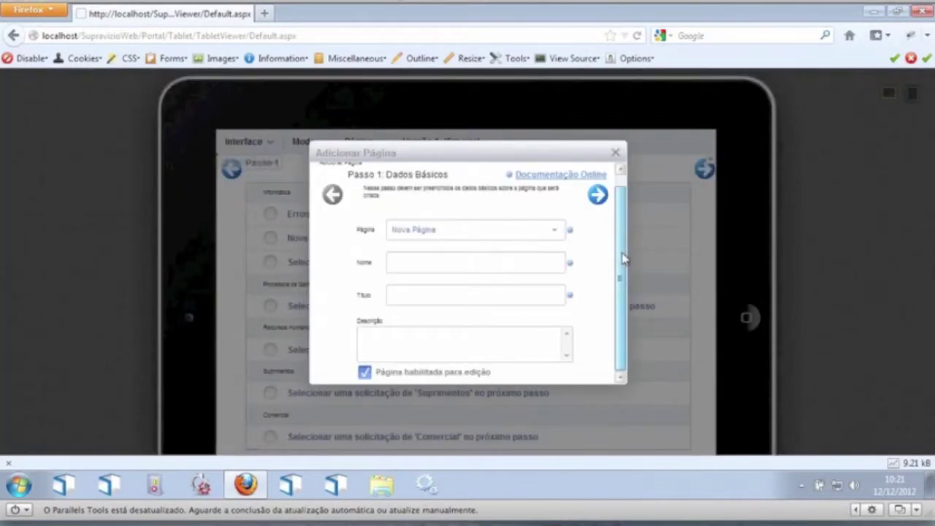
{"action": "left_click", "coordinate": [514, 263]}
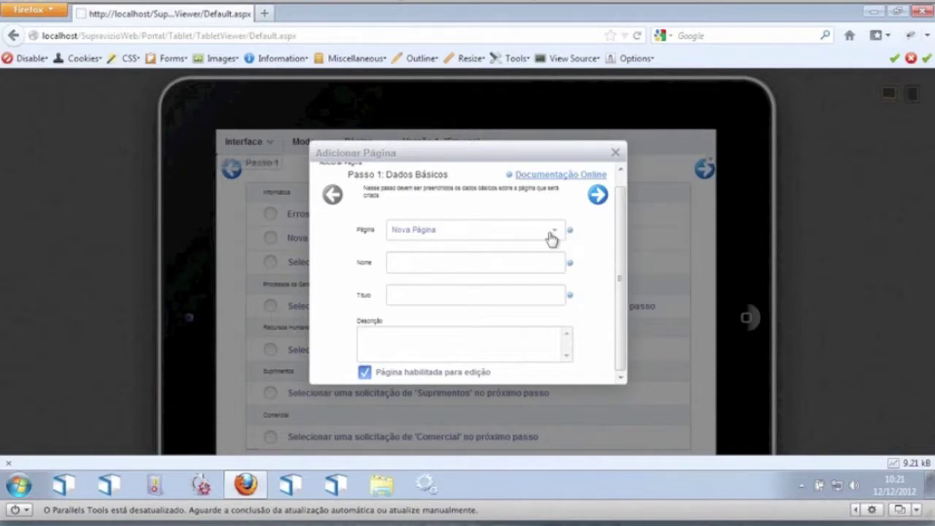
{"action": "left_click", "coordinate": [551, 233]}
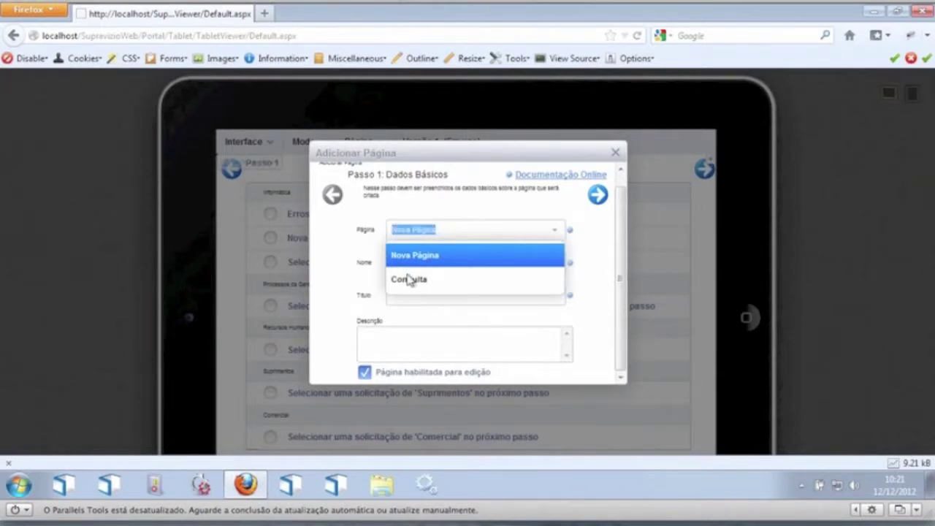
{"action": "left_click", "coordinate": [432, 282]}
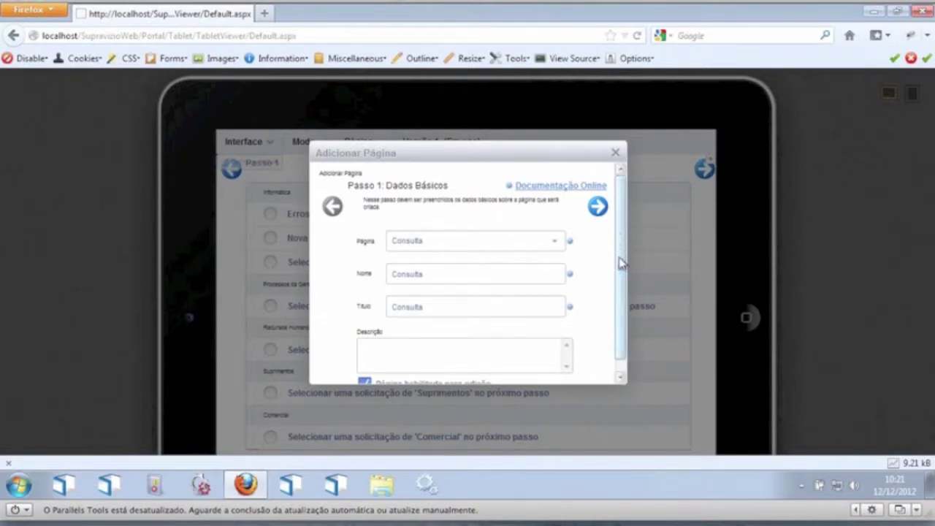
{"action": "left_click", "coordinate": [434, 346]}
{"action": "type", "text": "V"}
{"action": "key", "text": "BackSpace"}
{"action": "type", "text": "Consulta"}
{"action": "left_click", "coordinate": [600, 207]}
Step: Give the new page the Padrão skin and step the wizard through to finish
{"action": "left_click", "coordinate": [539, 242]}
{"action": "left_click", "coordinate": [538, 243]}
{"action": "left_click", "coordinate": [472, 269]}
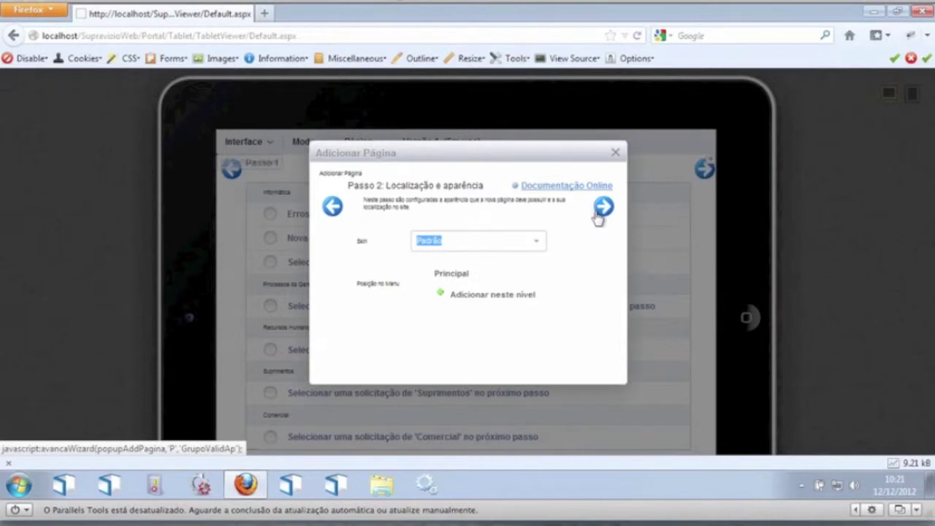
{"action": "left_click", "coordinate": [603, 212]}
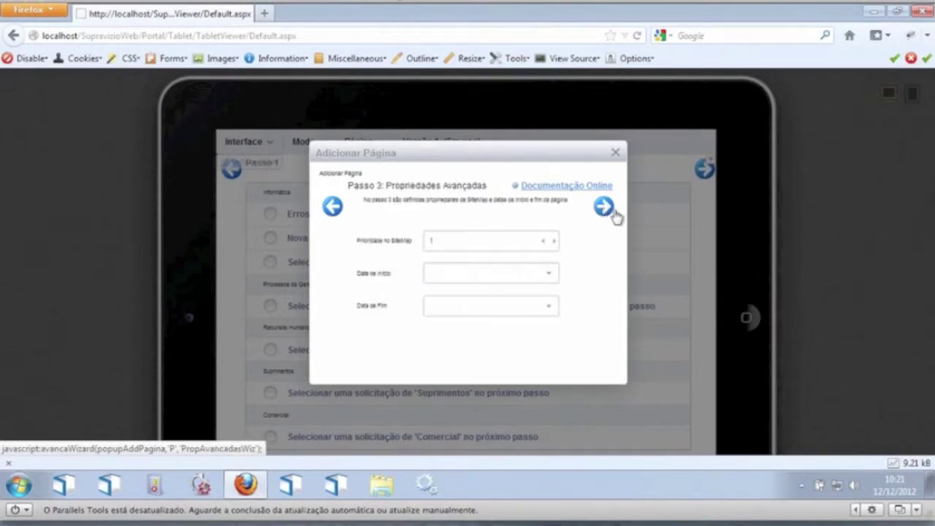
{"action": "left_click", "coordinate": [612, 209]}
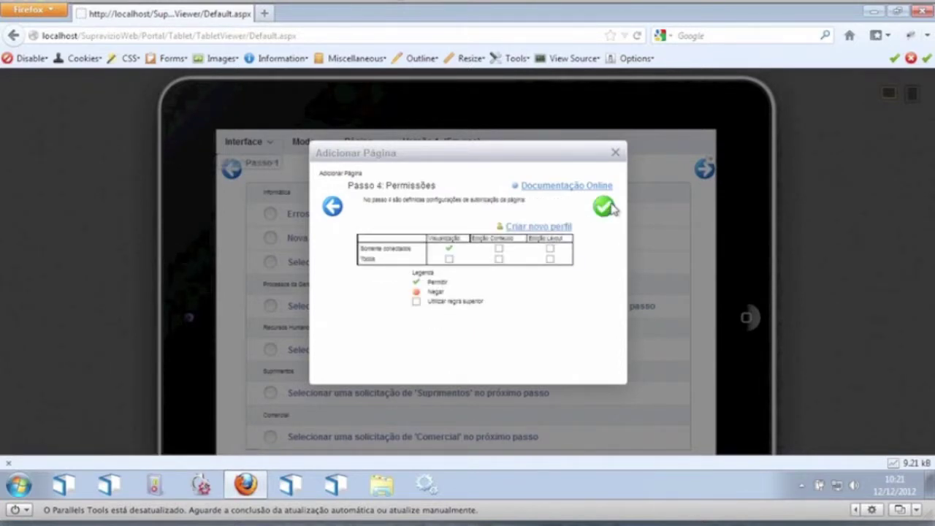
{"action": "left_click", "coordinate": [605, 206]}
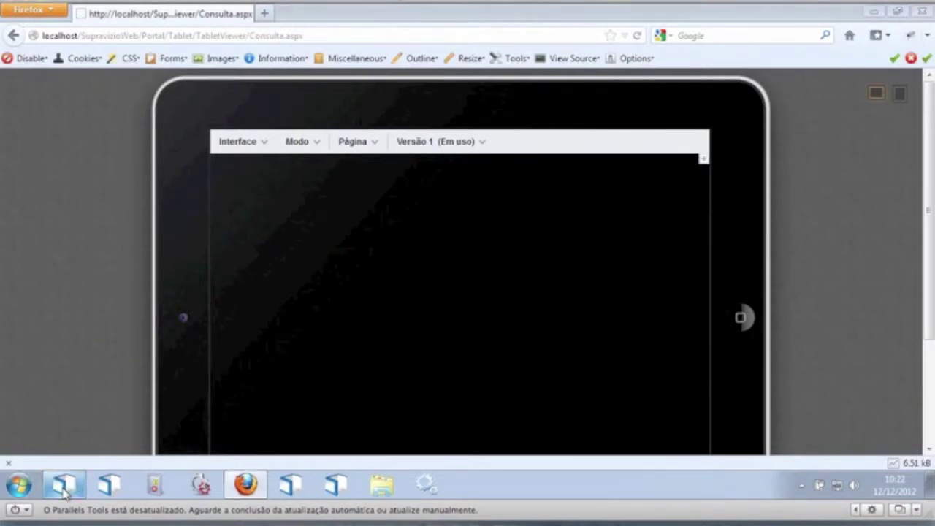
Step: Log in to the Supravizio desktop app with the demo user's username and password
{"action": "left_click", "coordinate": [65, 490]}
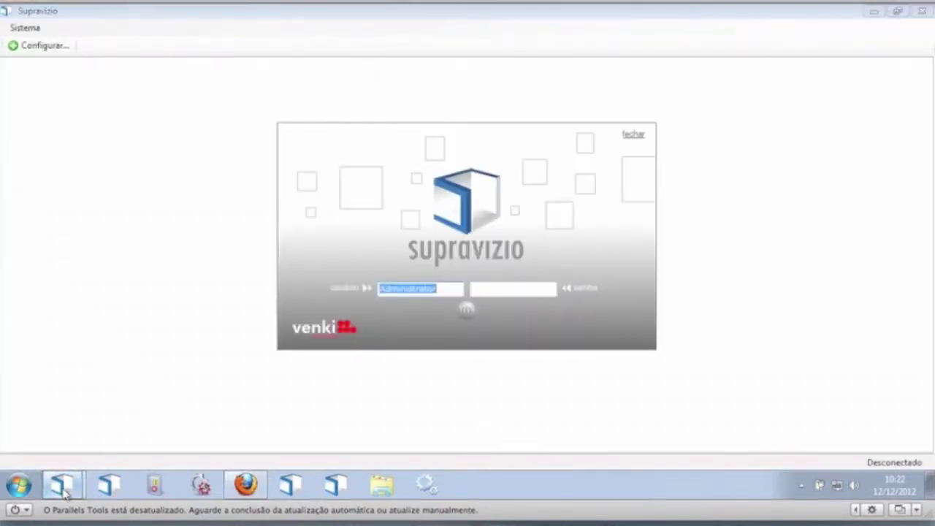
{"action": "left_click_drag", "start_coordinate": [450, 286], "coordinate": [315, 287]}
{"action": "type", "text": "joao.silva"}
{"action": "key", "text": "Tab"}
{"action": "type", "text": "*"}
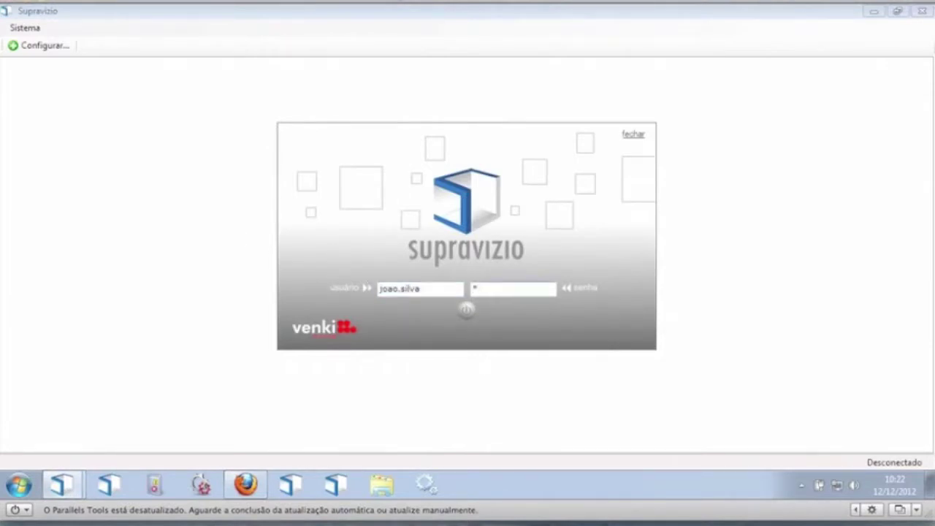
{"action": "key", "text": "Return"}
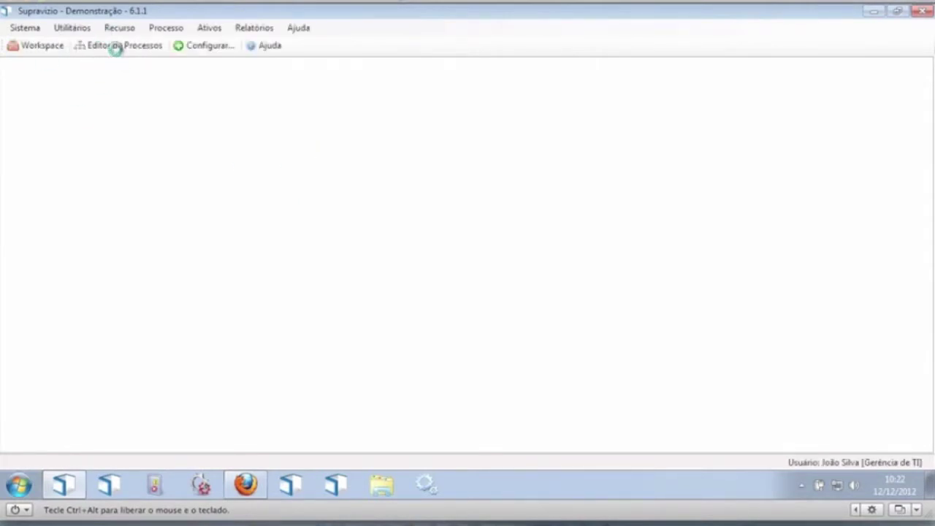
{"action": "left_click", "coordinate": [113, 46]}
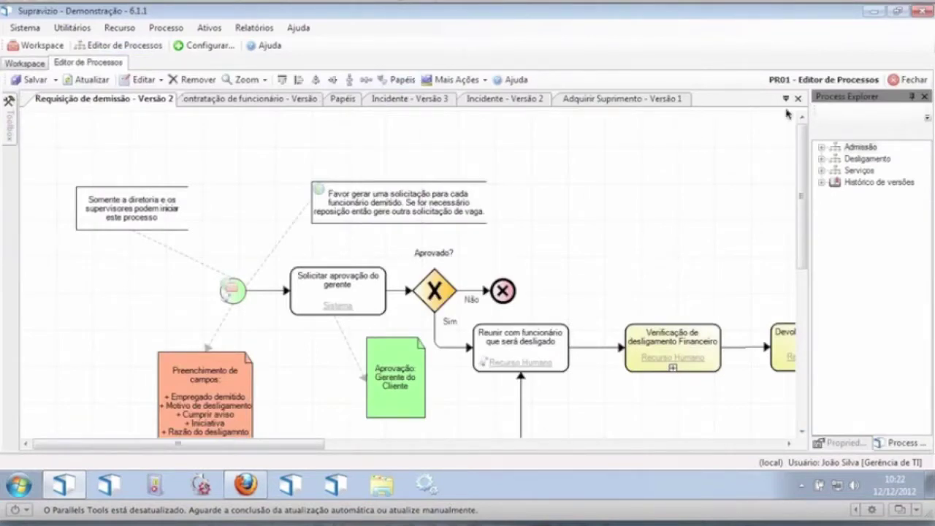
Step: Open the Incidente current version 2 diagram from the Tecnologia da Informação area
{"action": "left_click", "coordinate": [815, 257]}
{"action": "left_click", "coordinate": [790, 252]}
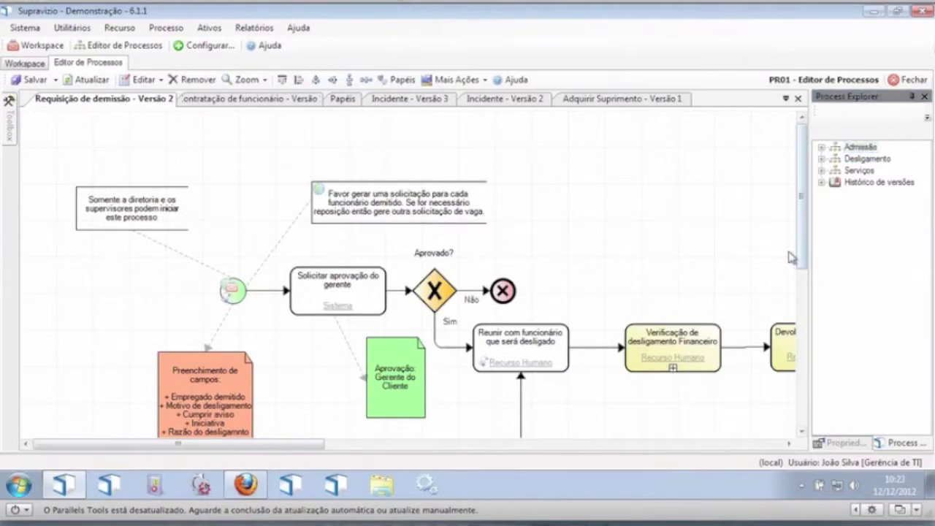
{"action": "left_click", "coordinate": [928, 117]}
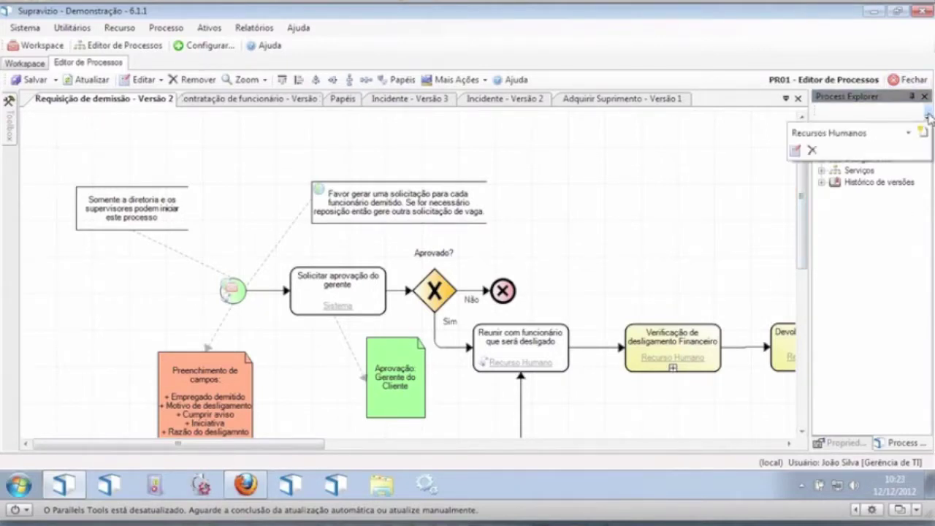
{"action": "left_click", "coordinate": [909, 133]}
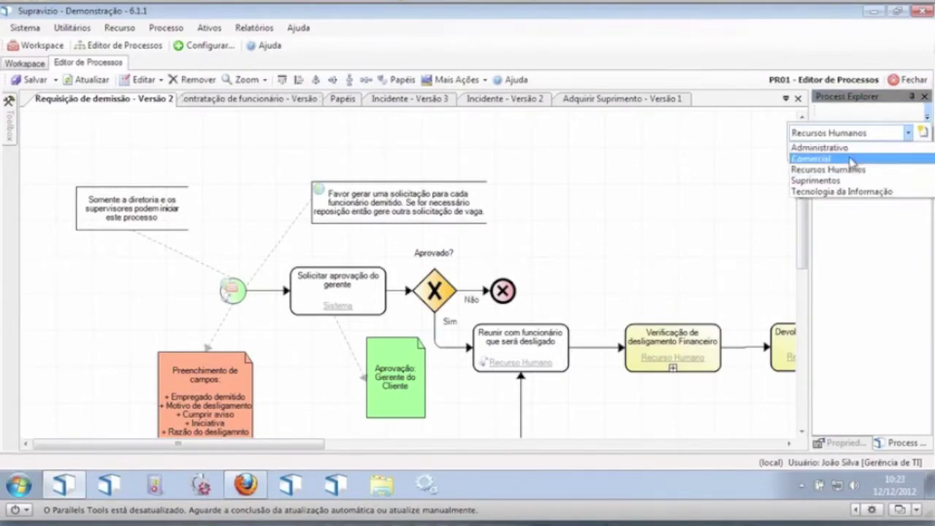
{"action": "left_click", "coordinate": [844, 193]}
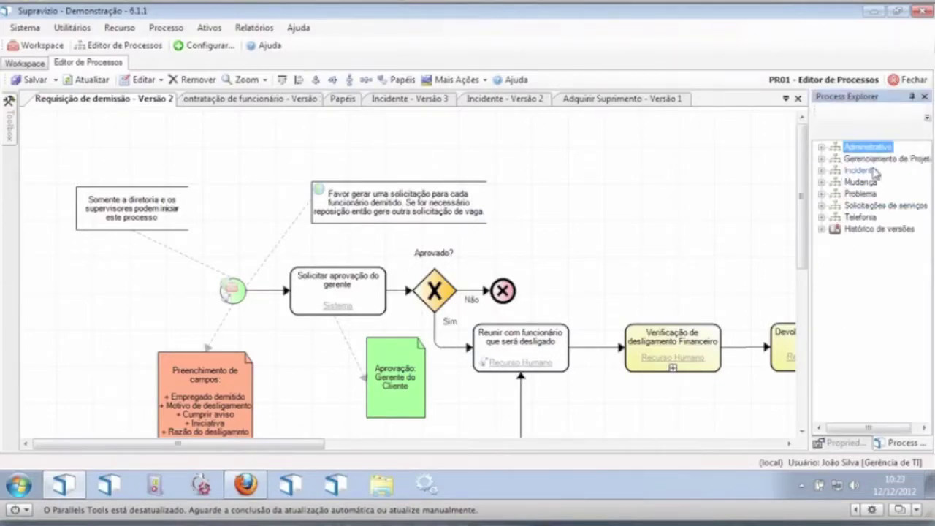
{"action": "left_click", "coordinate": [847, 170]}
{"action": "left_click", "coordinate": [822, 170]}
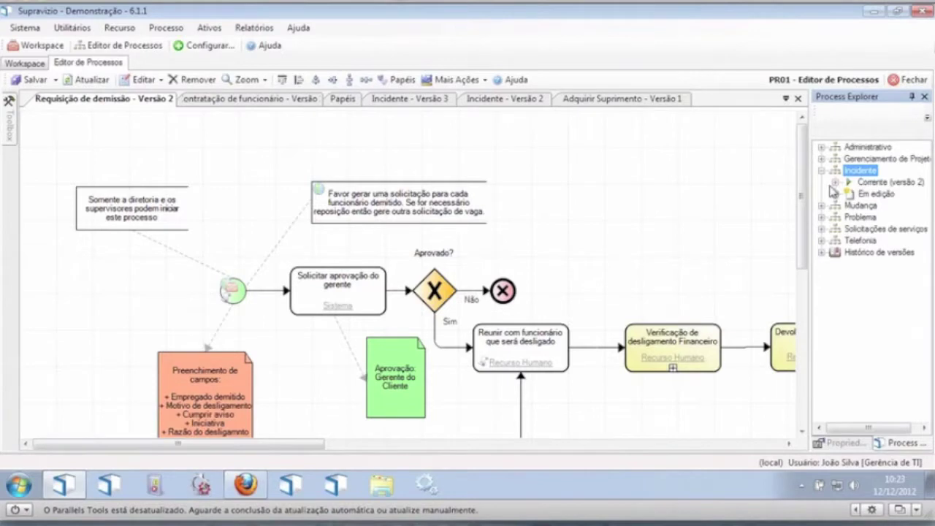
{"action": "left_click", "coordinate": [835, 183]}
{"action": "left_click", "coordinate": [887, 195]}
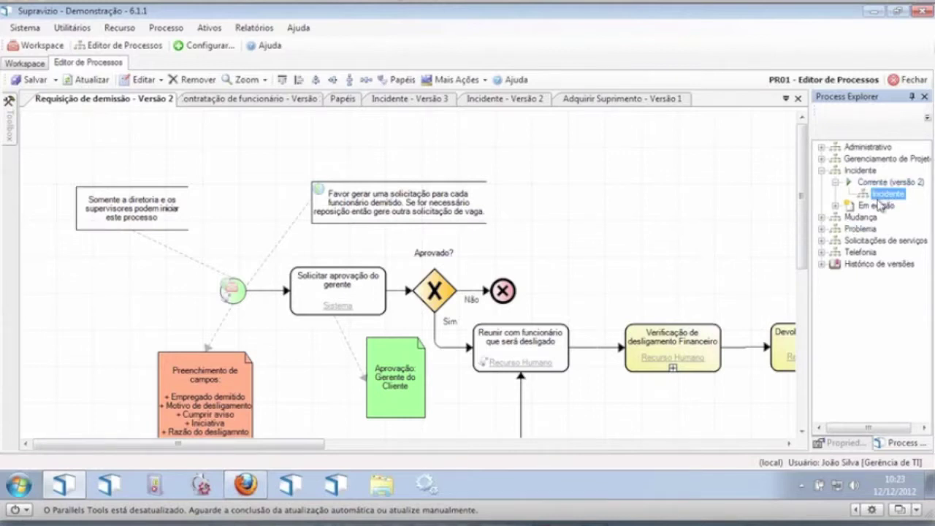
{"action": "double_click", "coordinate": [886, 195]}
Step: Inspect the Início pelo Service desk start event's properties, then bring up the Incidente process actions
{"action": "left_click", "coordinate": [136, 220]}
{"action": "left_click", "coordinate": [837, 444]}
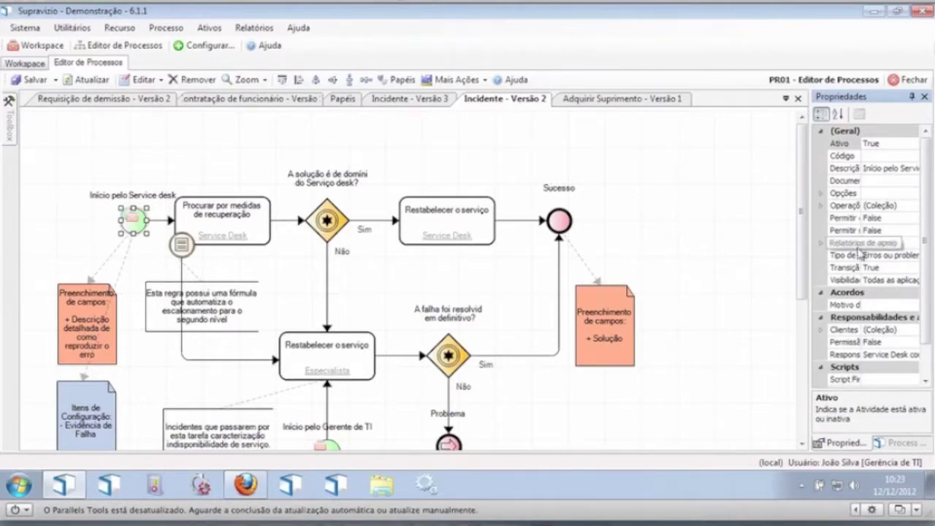
{"action": "left_click_drag", "start_coordinate": [809, 257], "coordinate": [755, 297]}
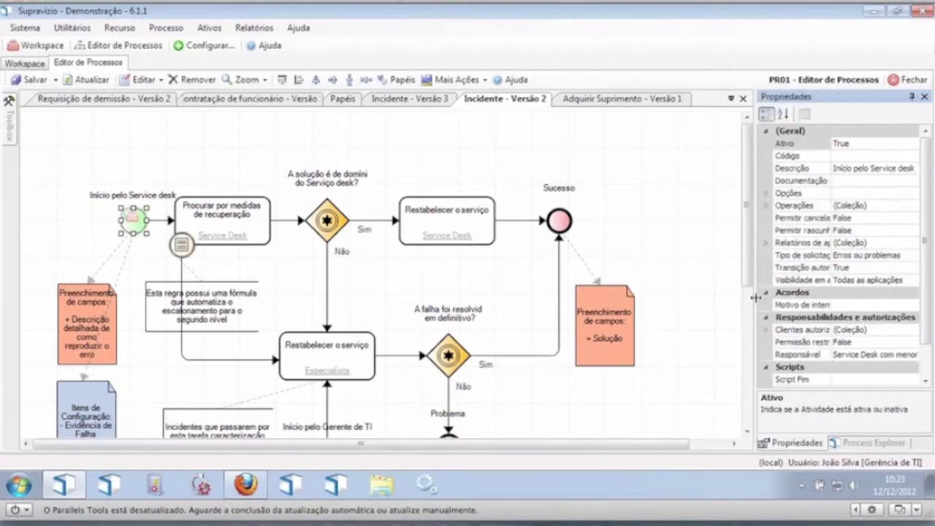
{"action": "left_click", "coordinate": [861, 444]}
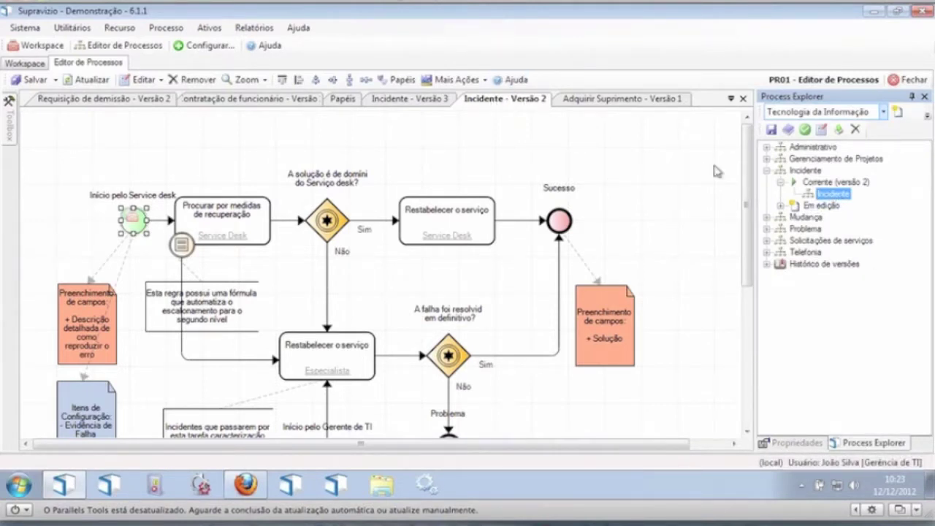
{"action": "right_click", "coordinate": [845, 195]}
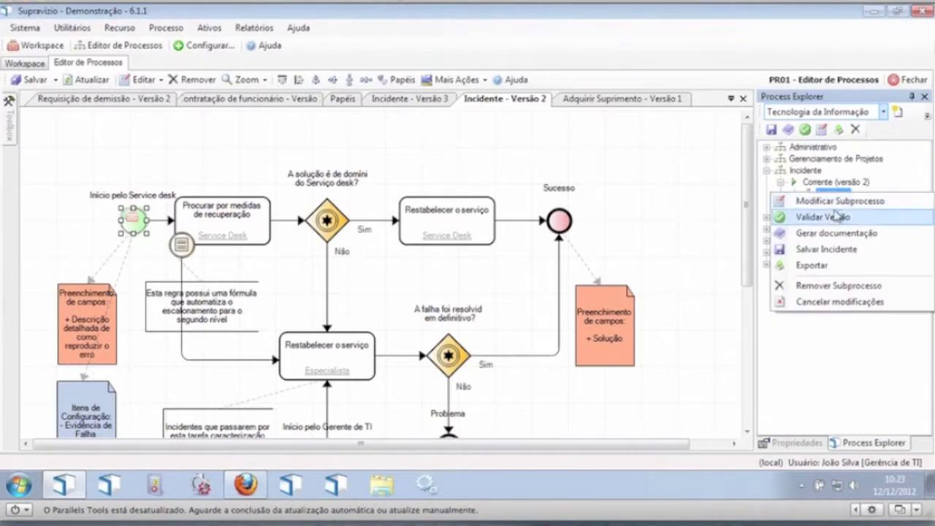
{"action": "left_click", "coordinate": [839, 201]}
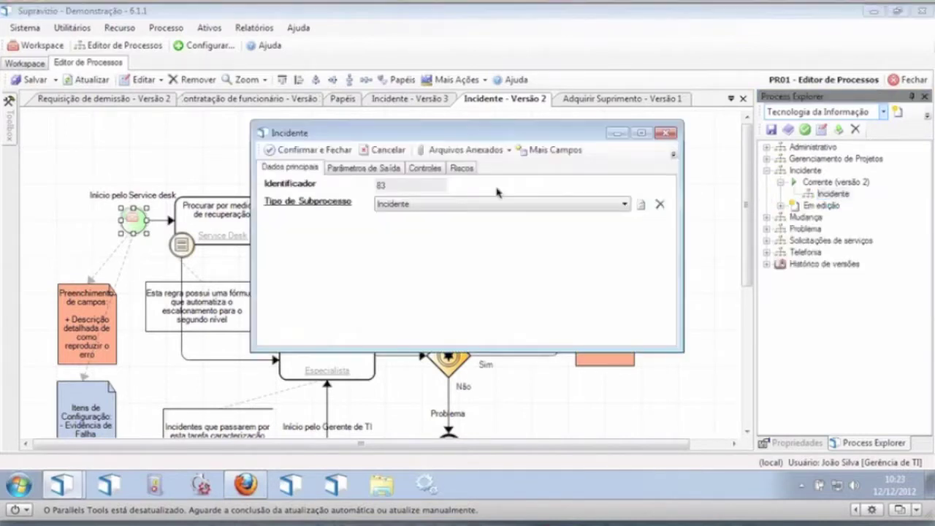
{"action": "left_click", "coordinate": [330, 202]}
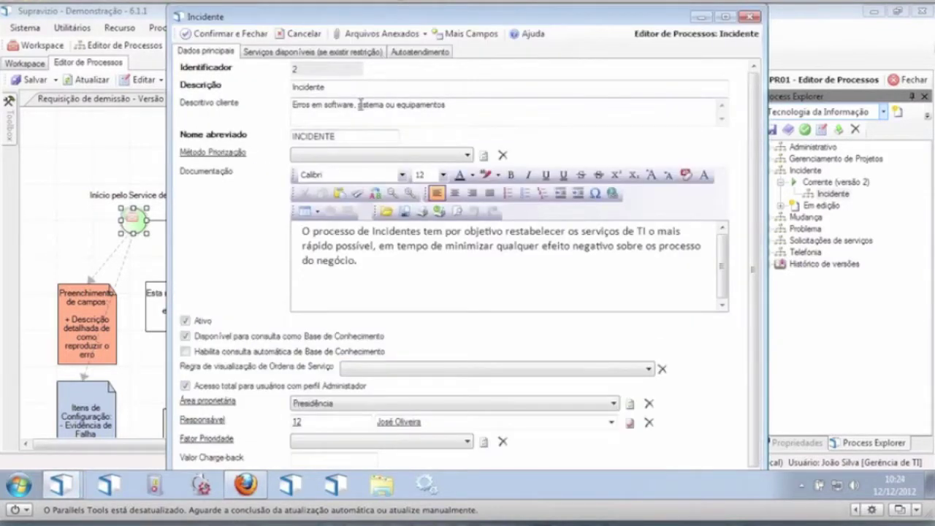
{"action": "left_click_drag", "start_coordinate": [326, 106], "coordinate": [457, 110]}
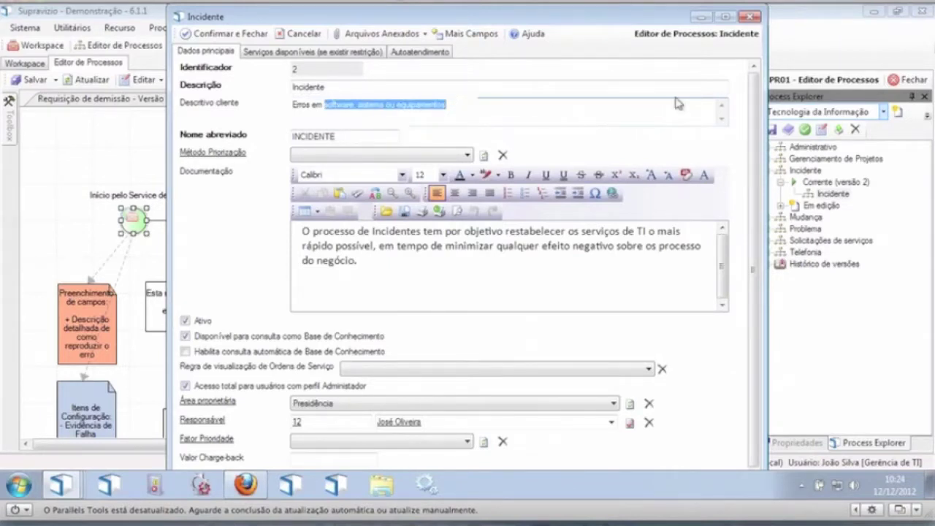
{"action": "left_click", "coordinate": [751, 21]}
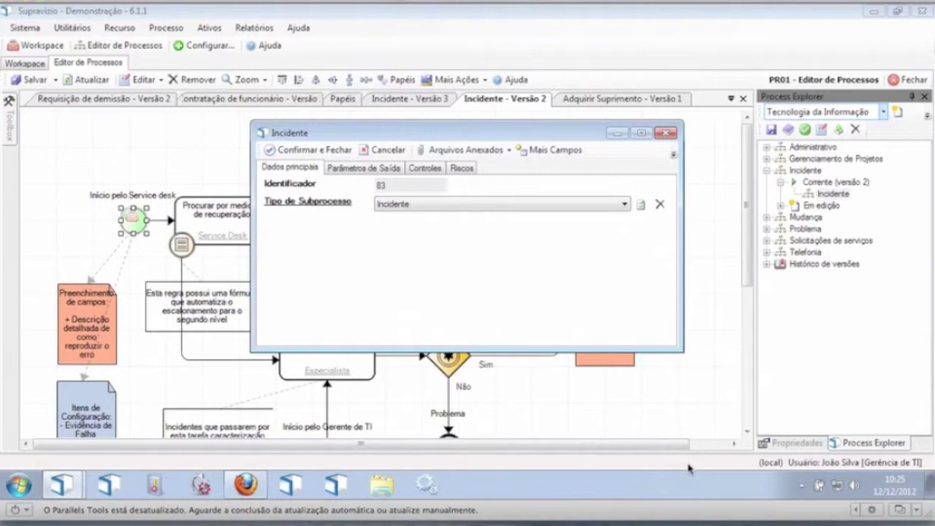
{"action": "left_click", "coordinate": [307, 149]}
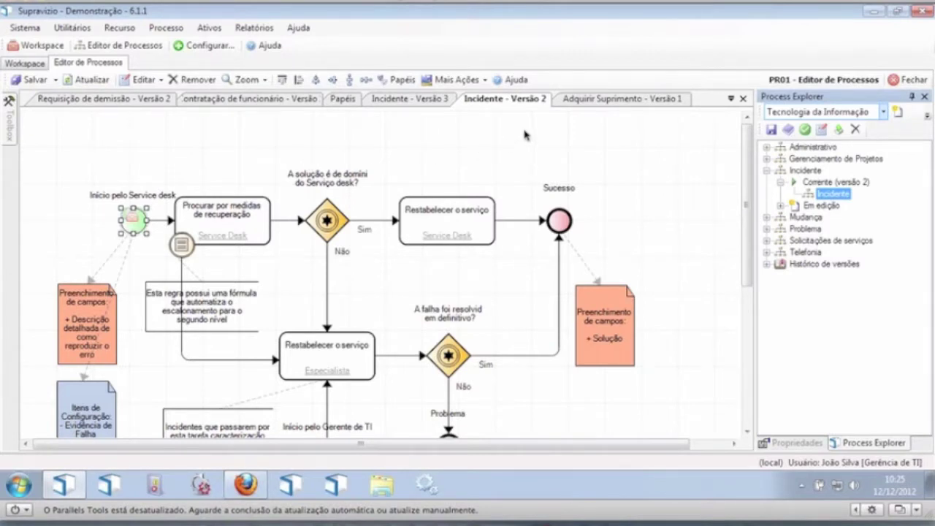
Step: Open the description translation for the Procurar por medidas de recuperação task
{"action": "left_click", "coordinate": [189, 219]}
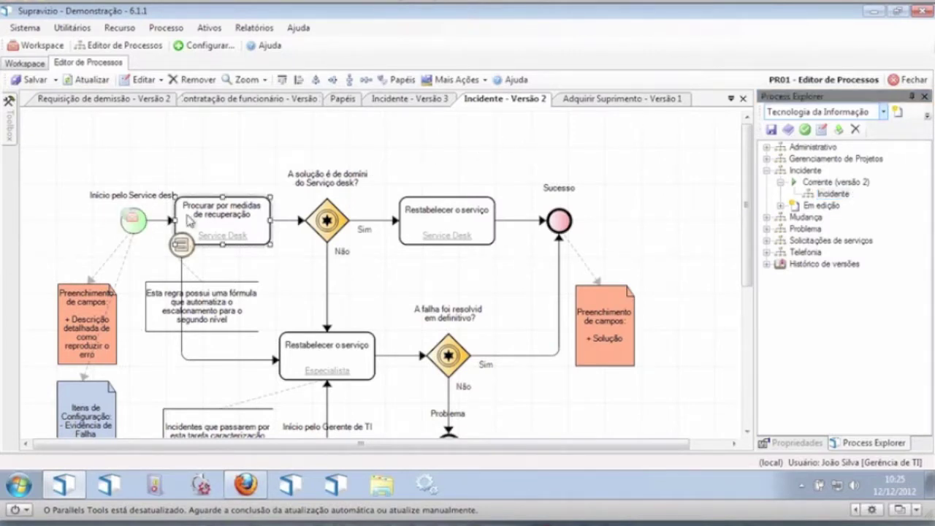
{"action": "right_click", "coordinate": [189, 219]}
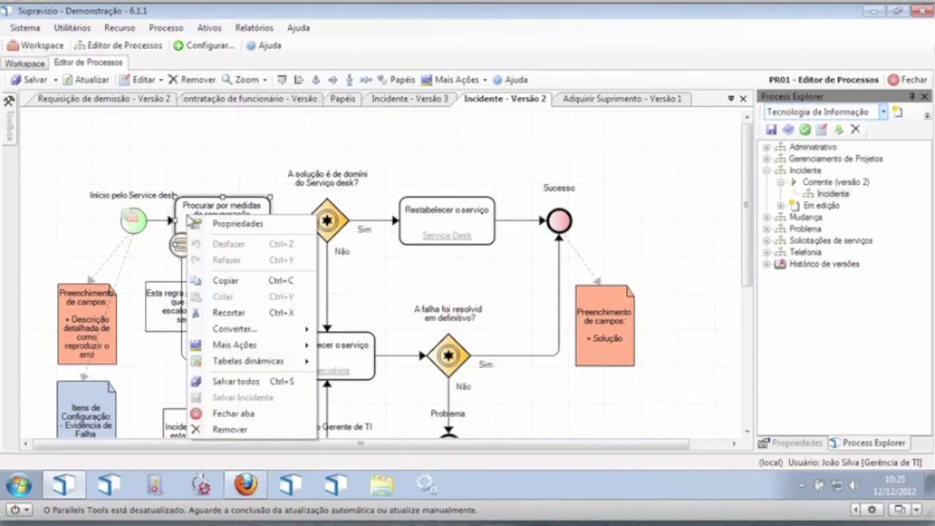
{"action": "mouse_move", "coordinate": [239, 346]}
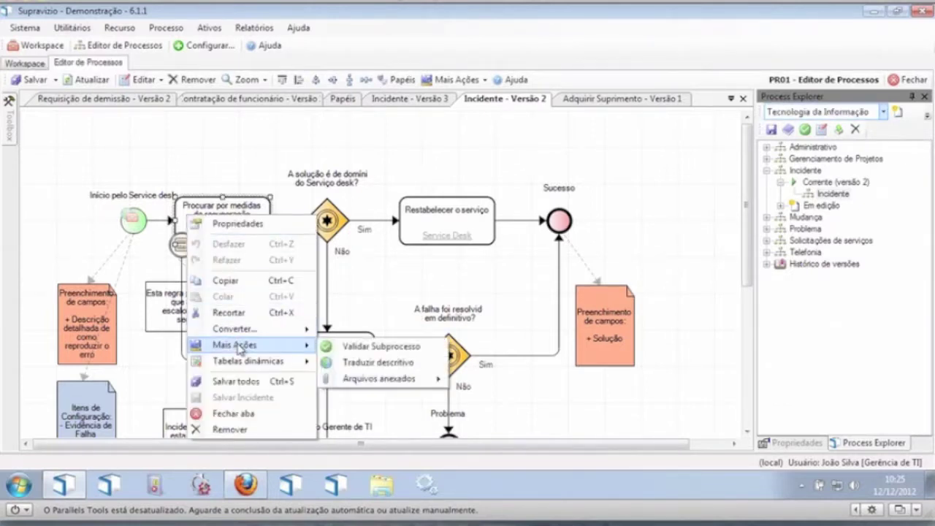
{"action": "left_click", "coordinate": [399, 363]}
Step: Try English and Spanish cultures, cancel without changes, and bring the Firefox tablet viewer forward
{"action": "left_click", "coordinate": [423, 170]}
{"action": "left_click", "coordinate": [395, 193]}
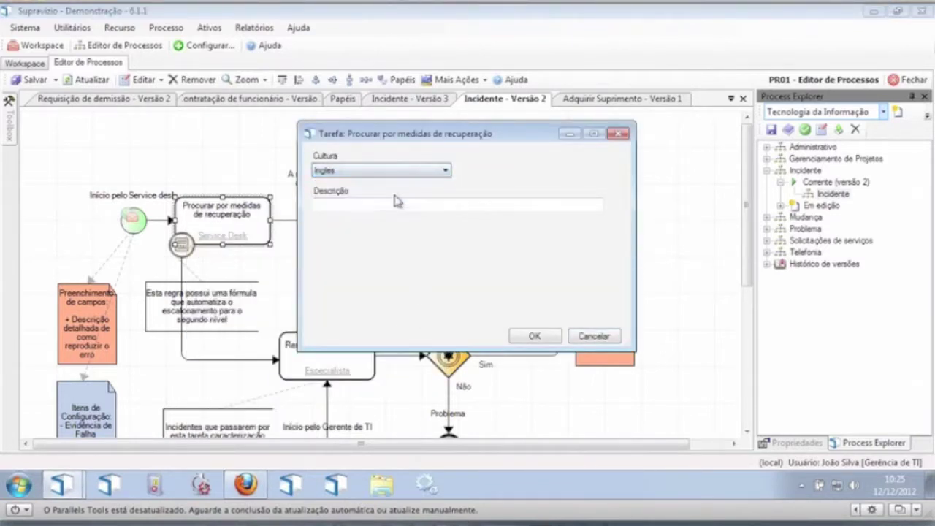
{"action": "left_click", "coordinate": [395, 171]}
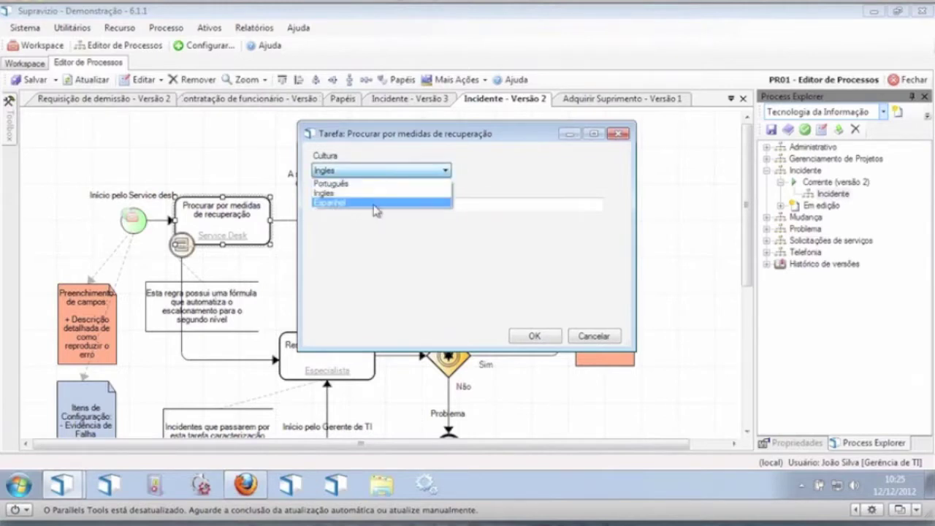
{"action": "left_click", "coordinate": [376, 204]}
{"action": "left_click", "coordinate": [378, 171]}
{"action": "left_click", "coordinate": [371, 184]}
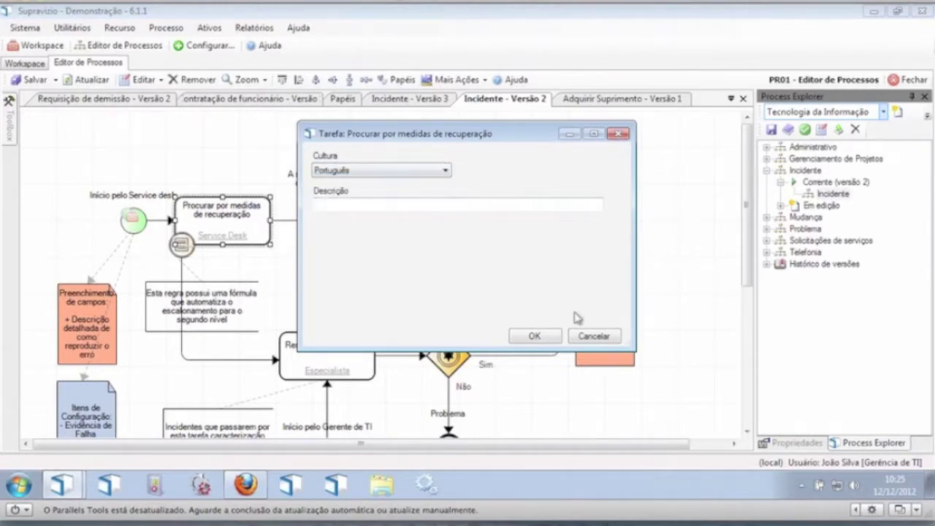
{"action": "left_click", "coordinate": [586, 337]}
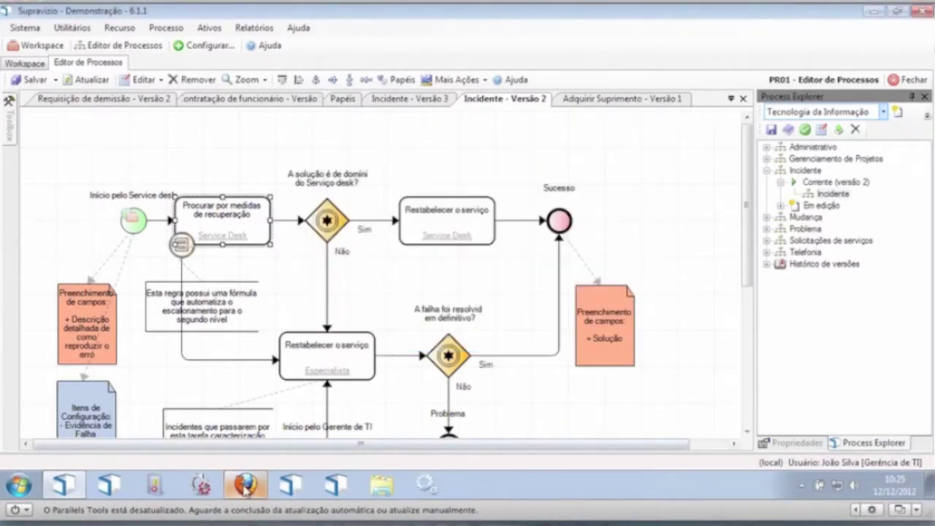
{"action": "left_click", "coordinate": [246, 488]}
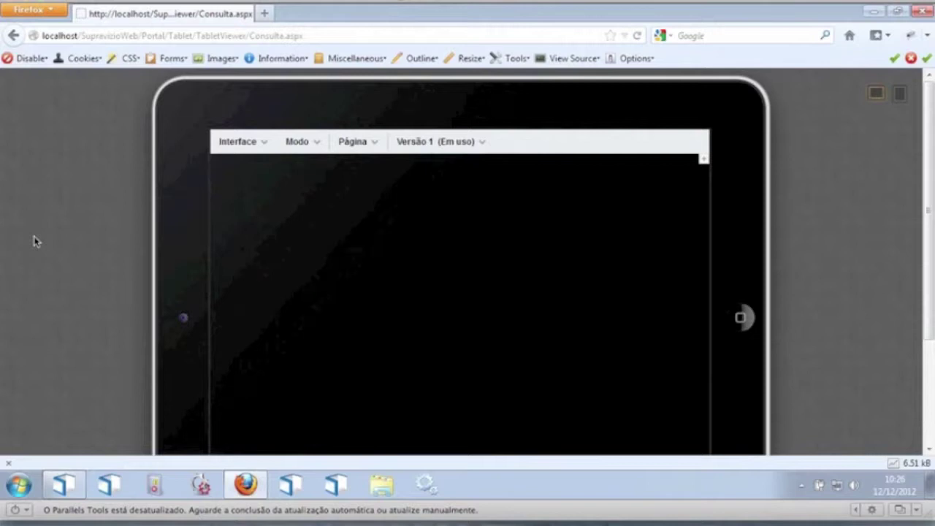
Step: Add a Consulta de Ordens Serviço module to the tablet Consulta page
{"action": "left_click", "coordinate": [303, 141]}
{"action": "mouse_move", "coordinate": [701, 160]}
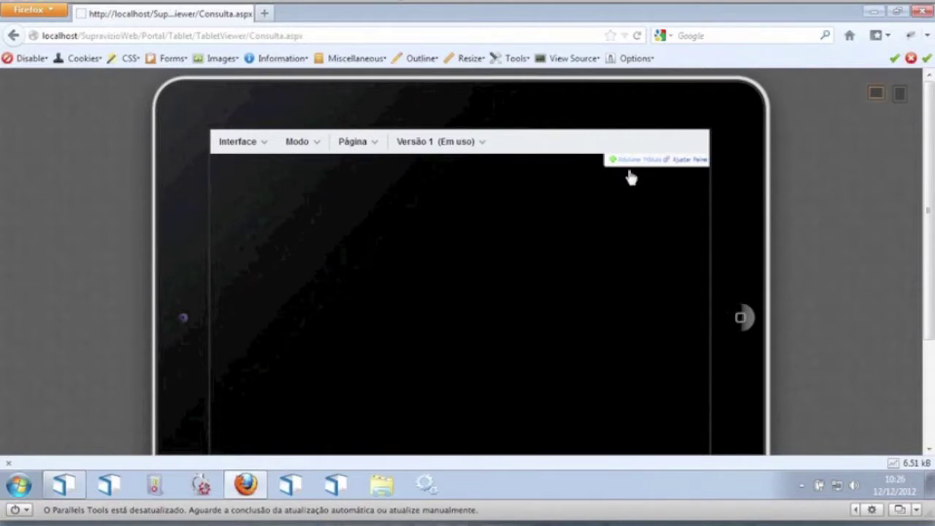
{"action": "left_click", "coordinate": [632, 162]}
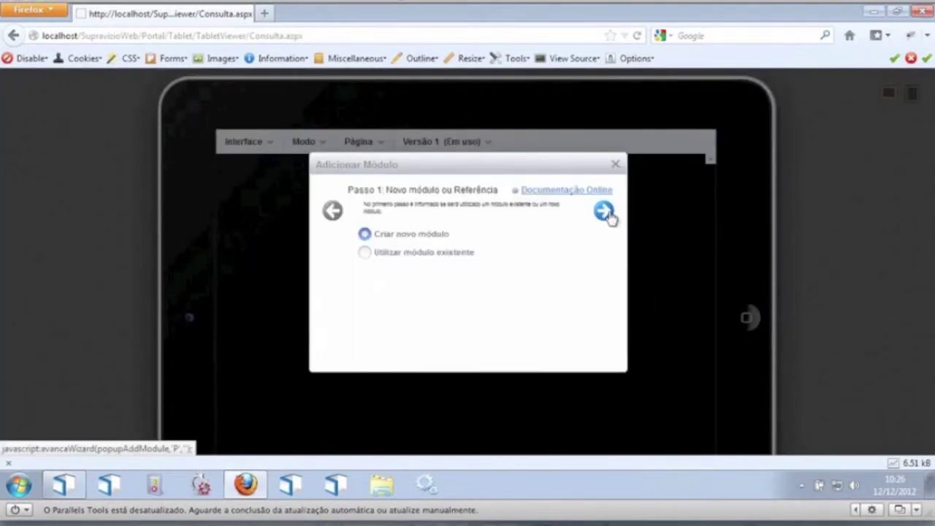
{"action": "left_click", "coordinate": [605, 212]}
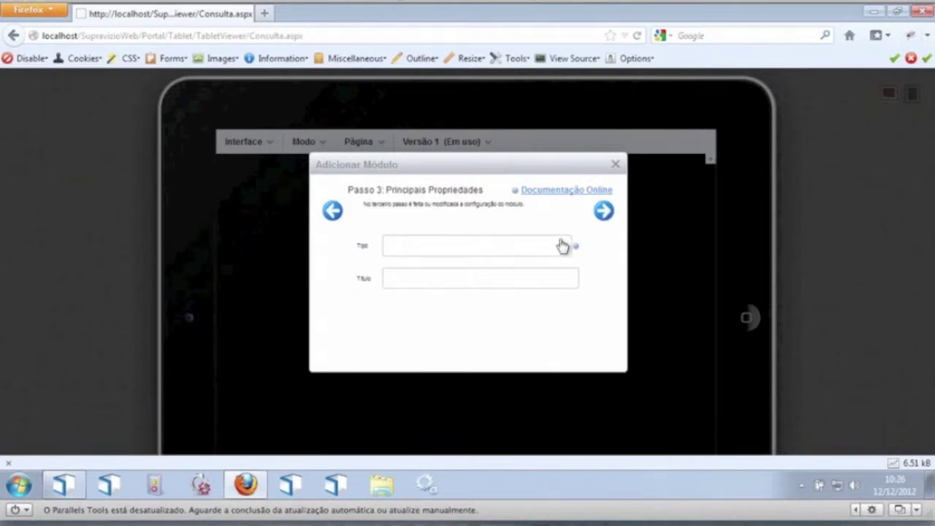
{"action": "left_click", "coordinate": [559, 246]}
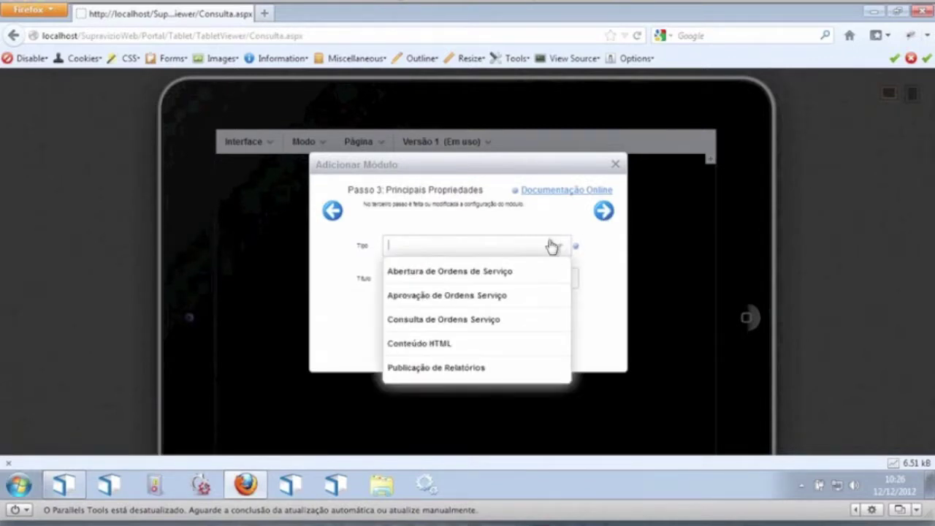
{"action": "left_click", "coordinate": [432, 323]}
{"action": "left_click", "coordinate": [603, 211]}
{"action": "left_click", "coordinate": [603, 212]}
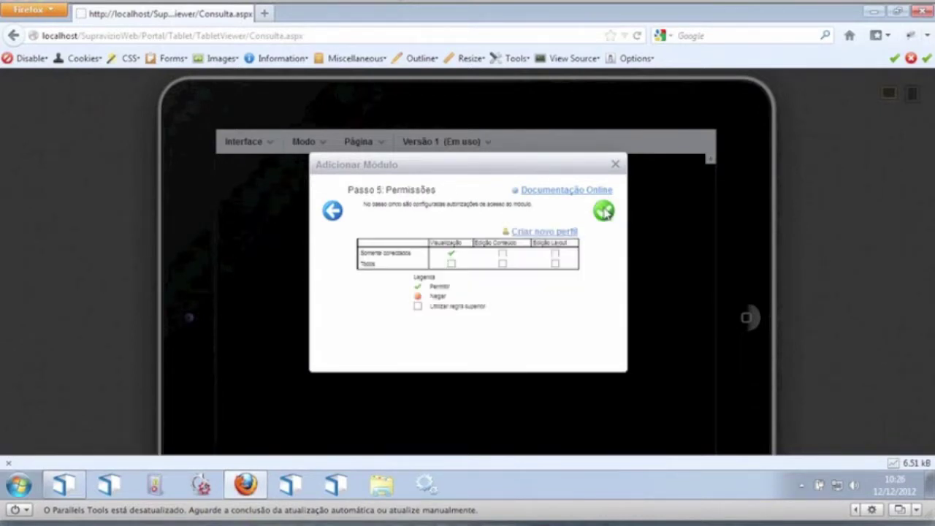
{"action": "left_click", "coordinate": [604, 211]}
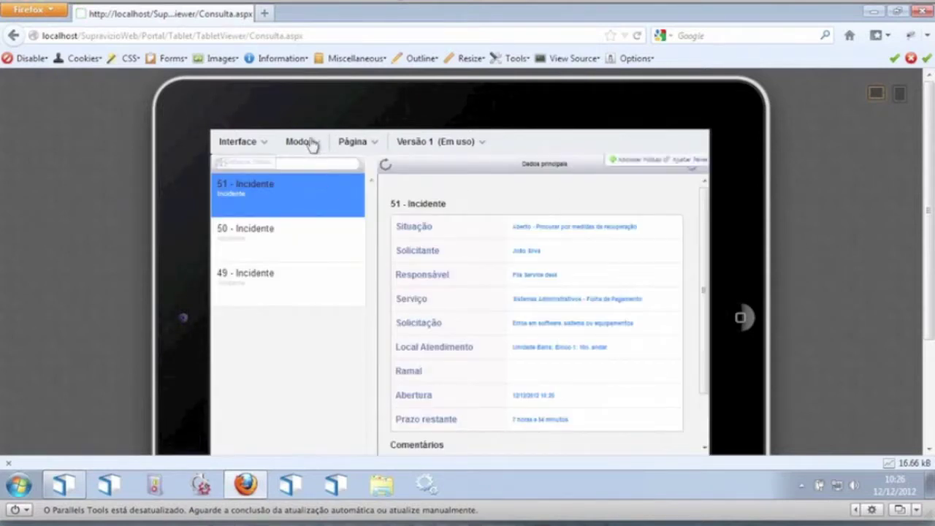
Step: Switch to Visualização mode and open incident 51's details
{"action": "left_click", "coordinate": [307, 143]}
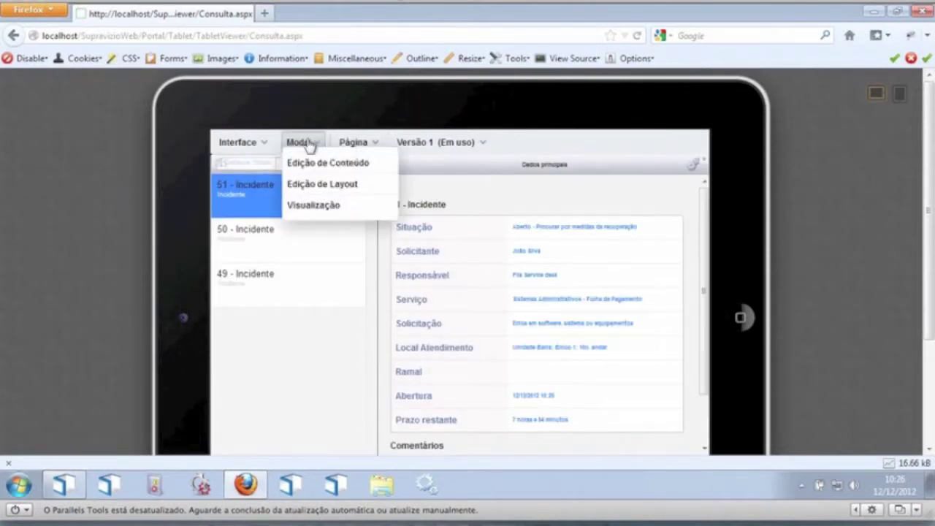
{"action": "left_click", "coordinate": [314, 205]}
{"action": "left_click", "coordinate": [342, 212]}
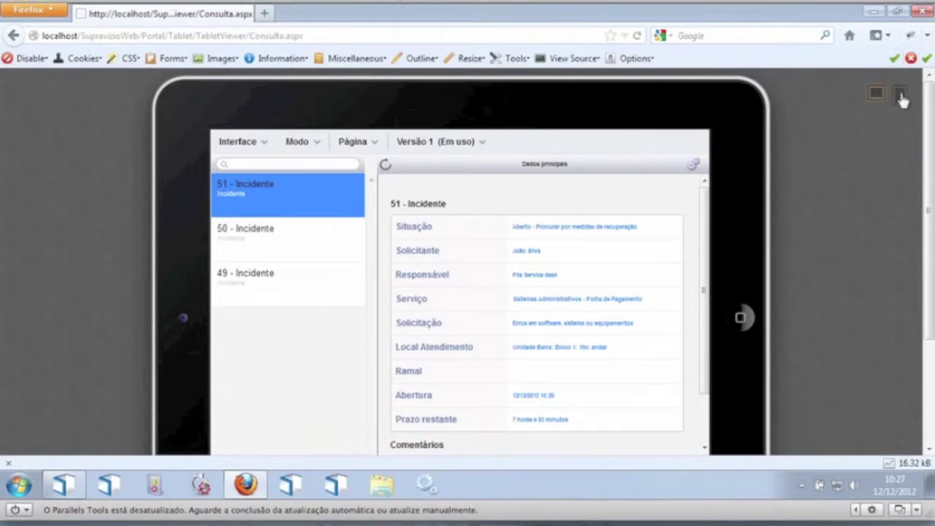
Step: Check incident 51's details in portrait and landscape, then return to Edição de Layout
{"action": "left_click", "coordinate": [902, 95]}
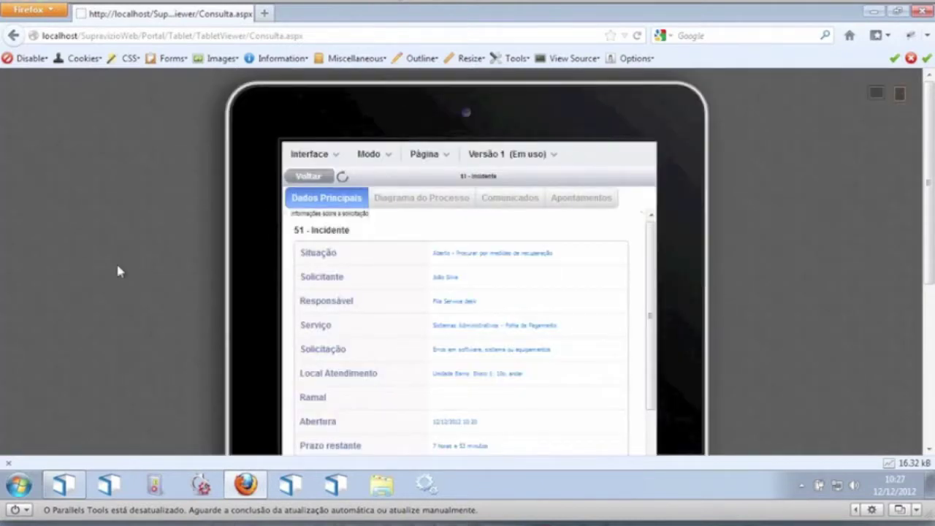
{"action": "left_click", "coordinate": [315, 180]}
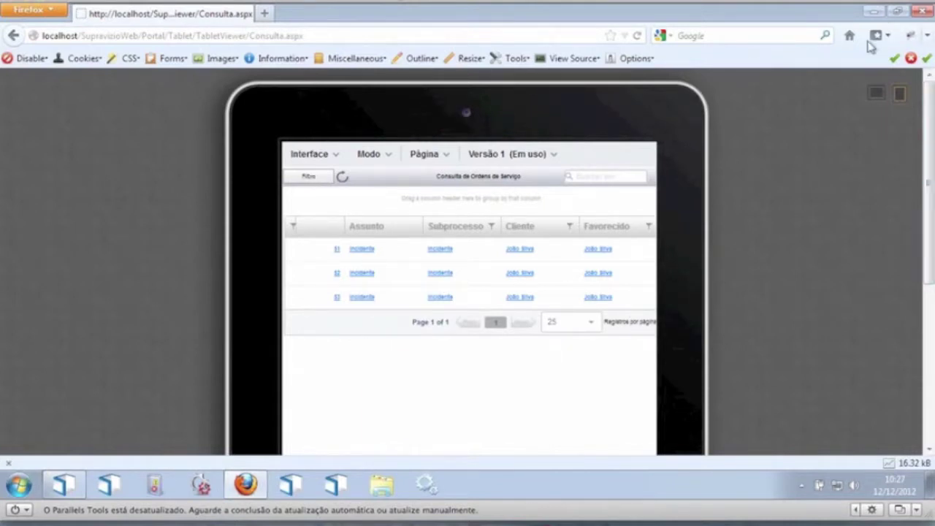
{"action": "left_click", "coordinate": [877, 93]}
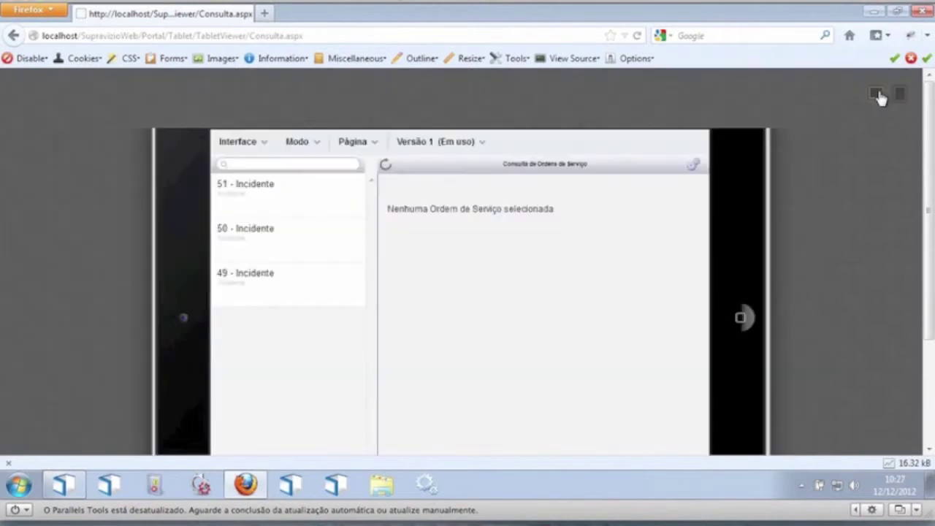
{"action": "left_click", "coordinate": [281, 211]}
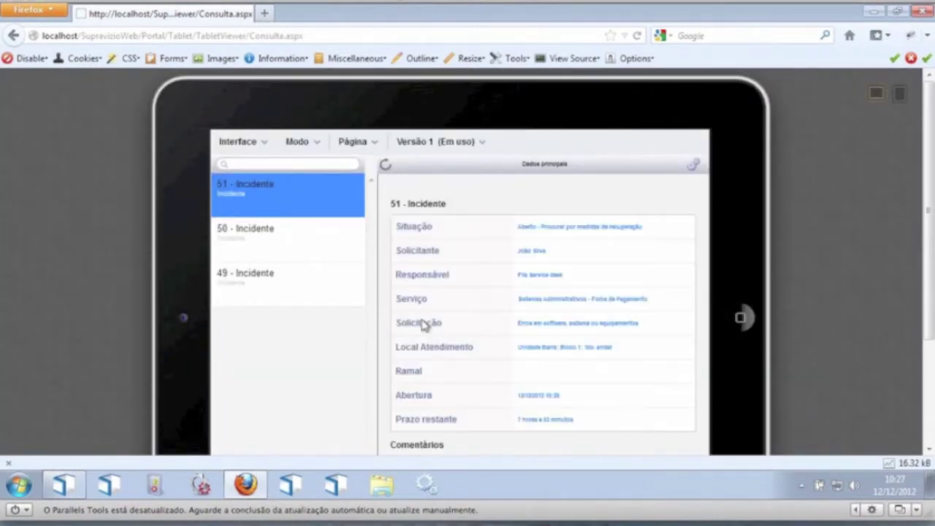
{"action": "scroll", "coordinate": [928, 211], "scroll_direction": "down", "scroll_amount": 3}
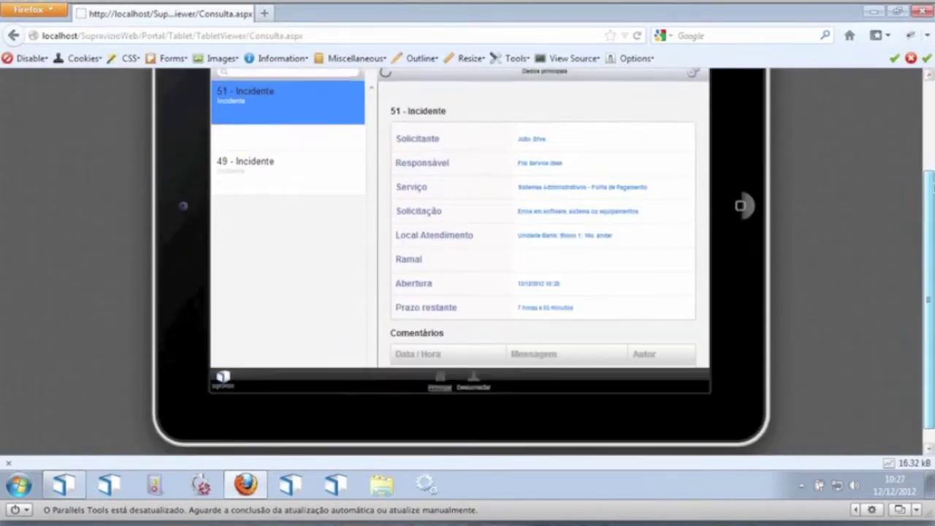
{"action": "scroll", "coordinate": [928, 212], "scroll_direction": "up", "scroll_amount": 2}
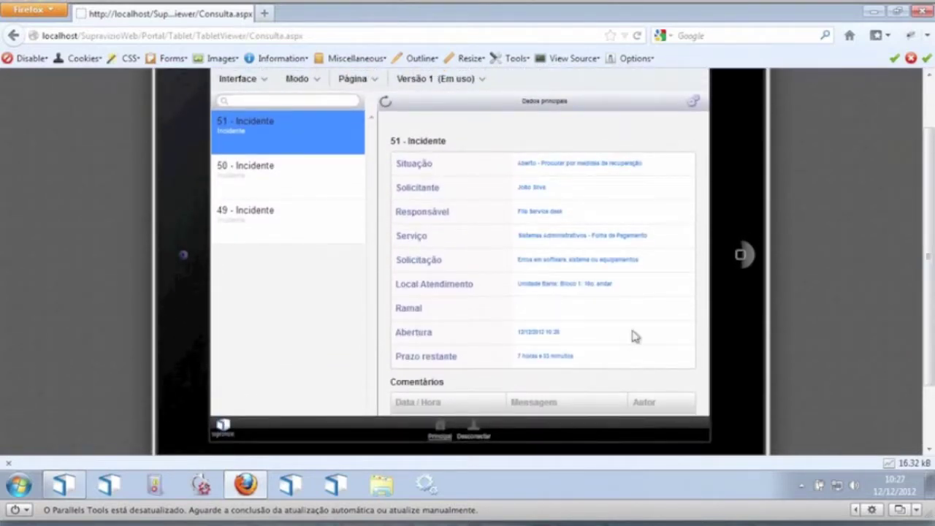
{"action": "left_click", "coordinate": [304, 83]}
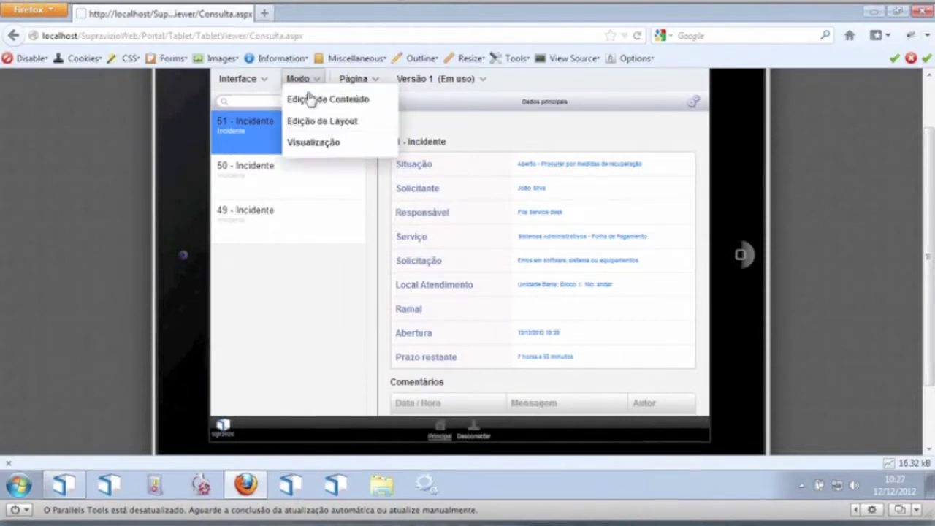
{"action": "left_click", "coordinate": [337, 130]}
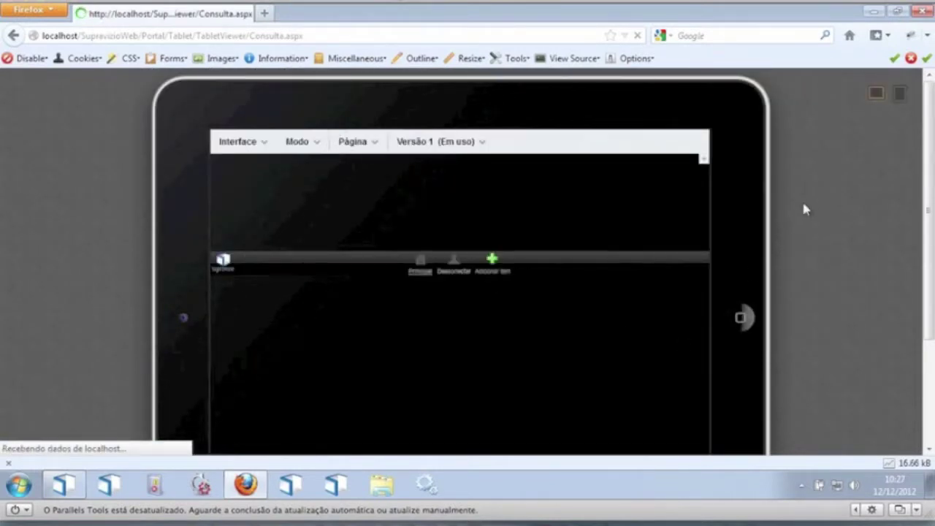
Step: Add a bottom-menu item with an icon, linked to the Consulta page
{"action": "scroll", "coordinate": [448, 323], "scroll_direction": "down", "scroll_amount": 3}
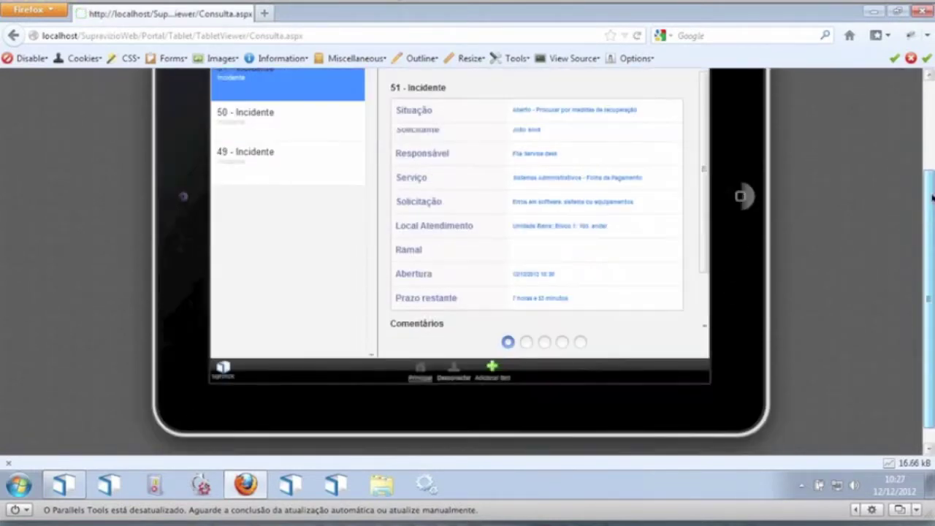
{"action": "left_click", "coordinate": [496, 370]}
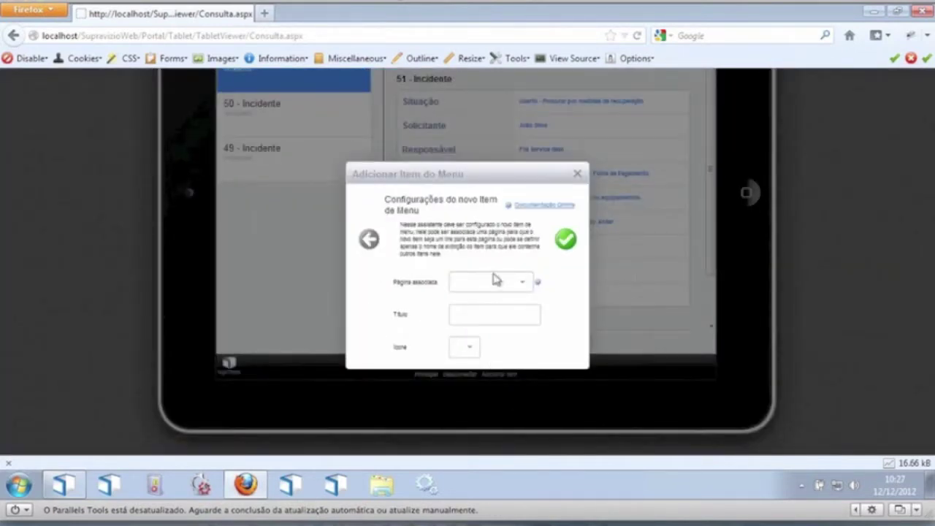
{"action": "left_click", "coordinate": [523, 285]}
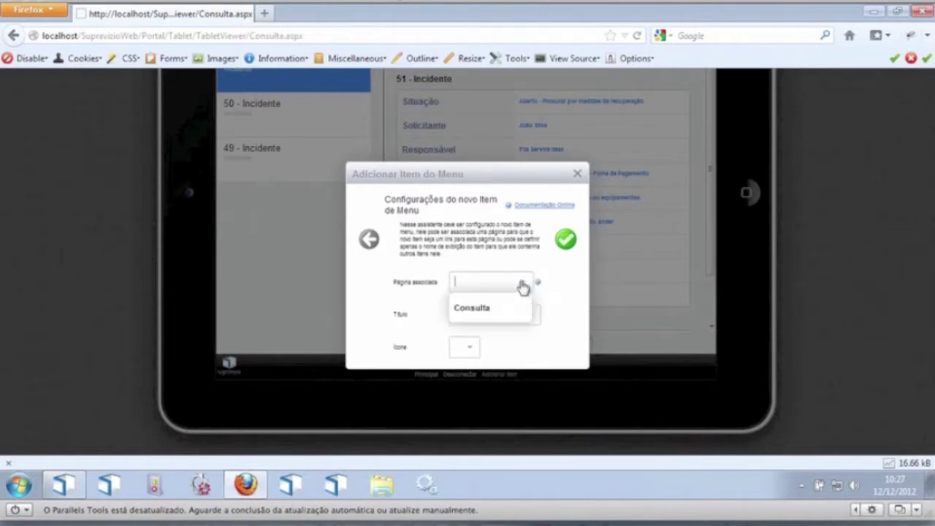
{"action": "left_click", "coordinate": [480, 310]}
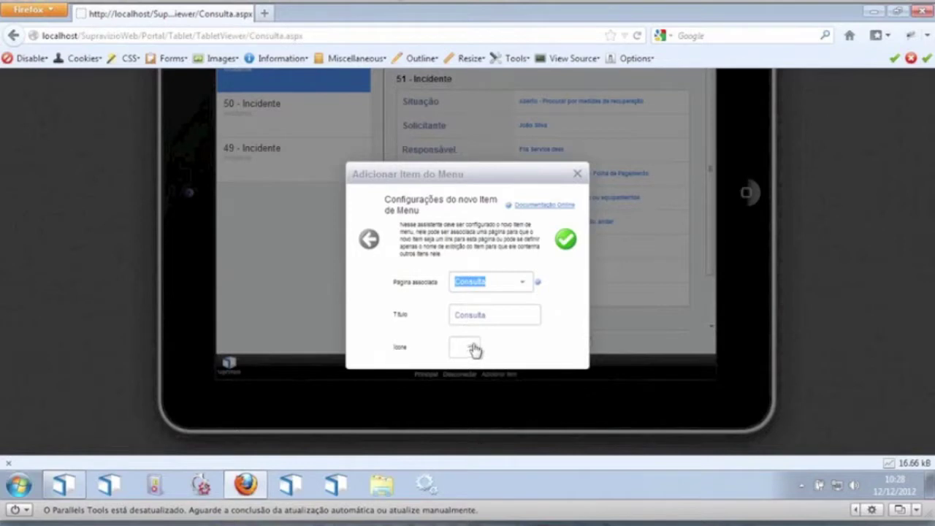
{"action": "left_click", "coordinate": [474, 350]}
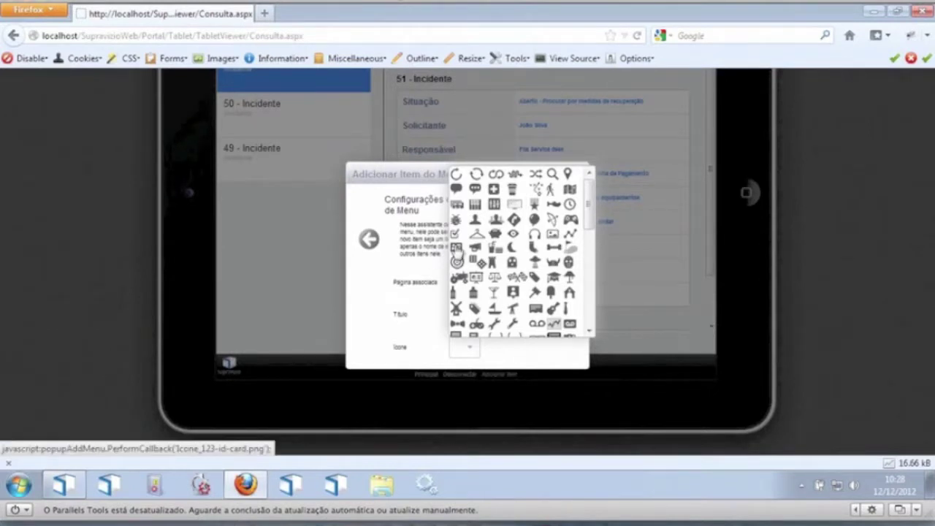
{"action": "left_click", "coordinate": [456, 250]}
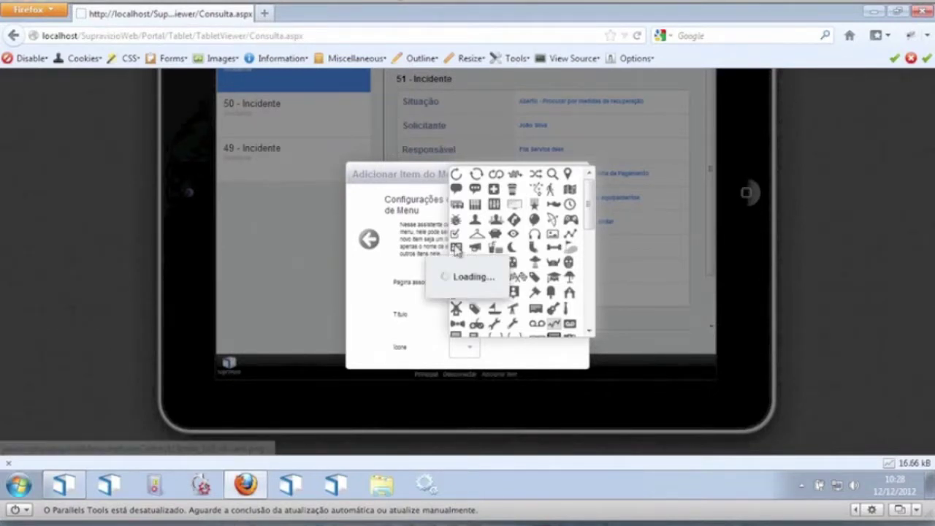
{"action": "left_click", "coordinate": [563, 244]}
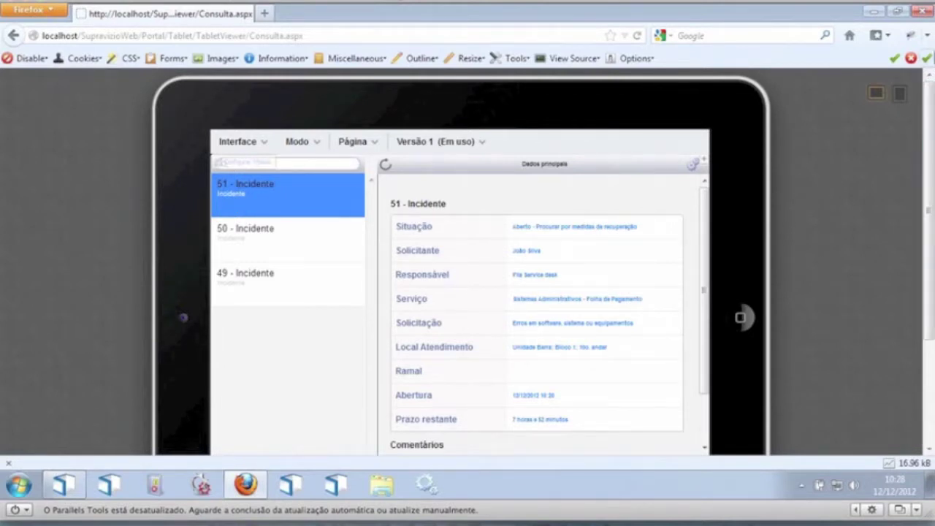
{"action": "left_click_drag", "start_coordinate": [931, 98], "coordinate": [922, 237]}
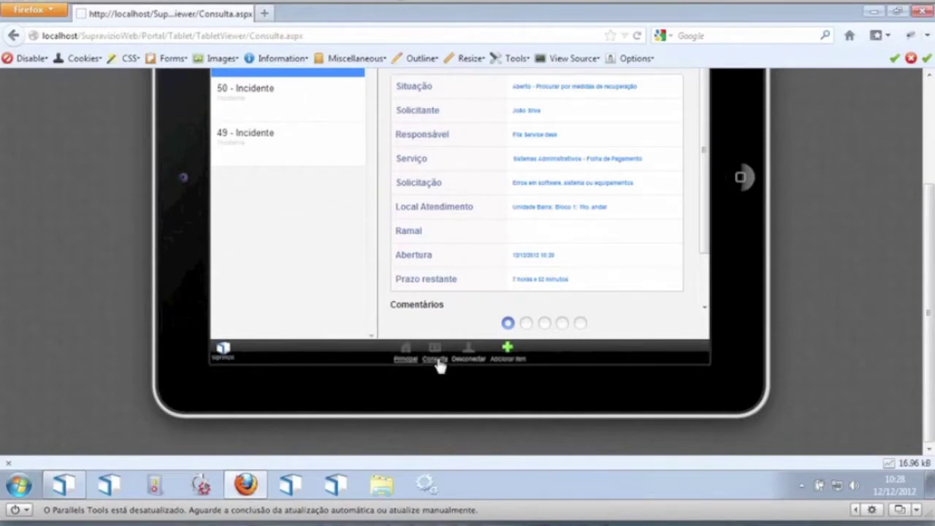
{"action": "left_click", "coordinate": [931, 105]}
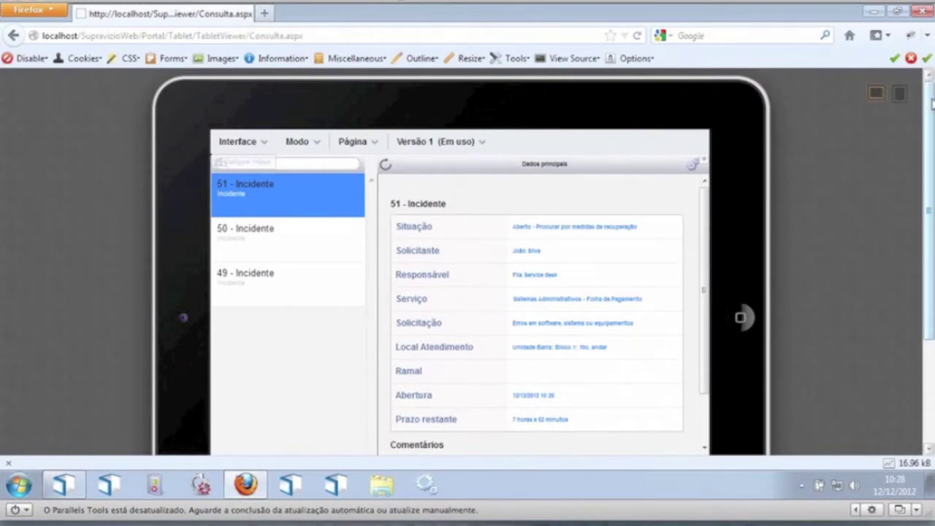
Step: Switch Modo from layout editing to Visualização to preview incident 51's page
{"action": "left_click", "coordinate": [309, 146]}
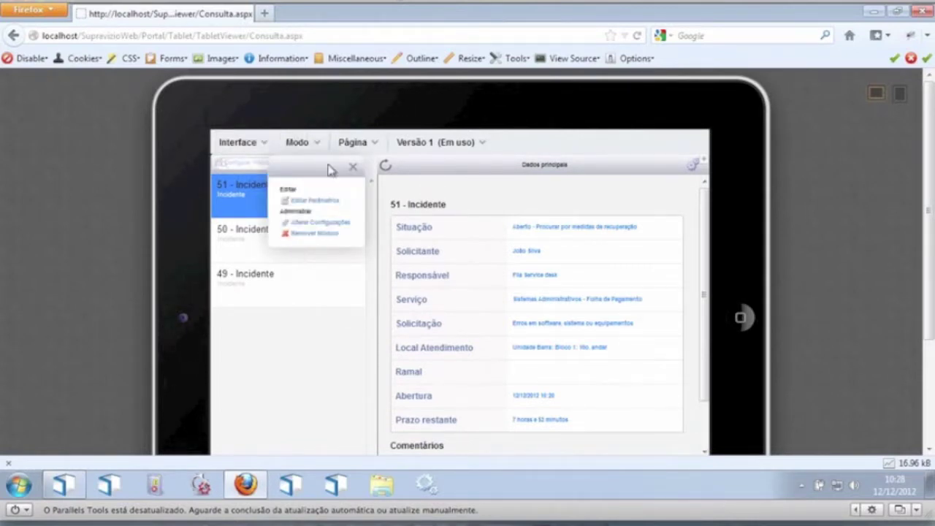
{"action": "left_click", "coordinate": [306, 145]}
{"action": "left_click", "coordinate": [309, 206]}
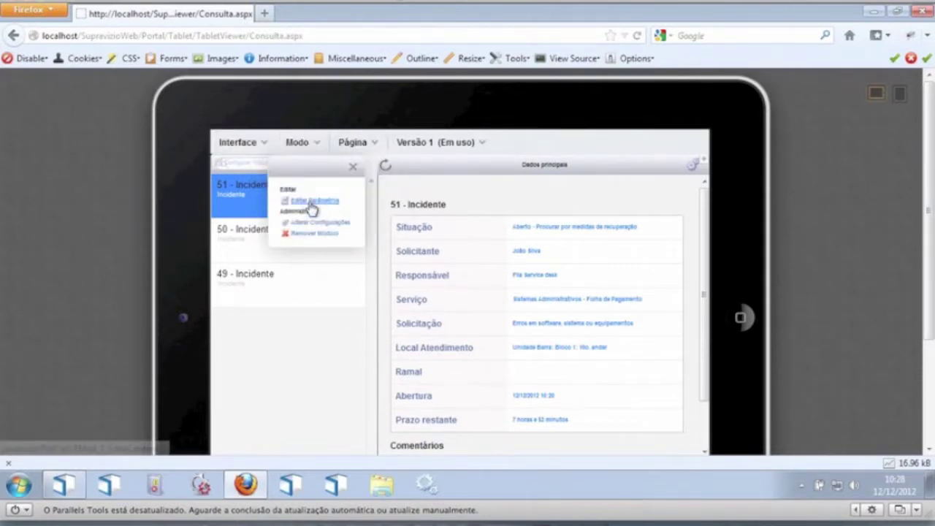
{"action": "left_click", "coordinate": [311, 205]}
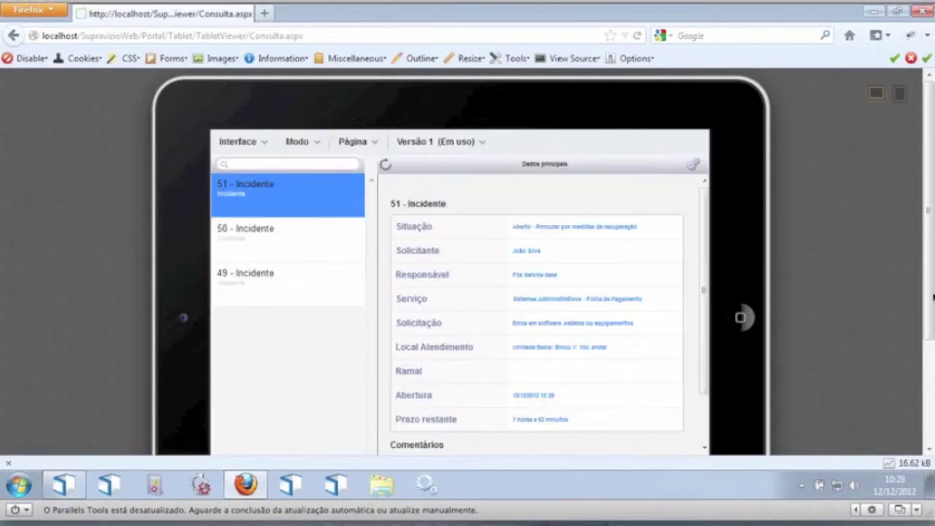
Step: Scroll through incident 51's details and swipe left to the Detalhes da Ordem de Serviço page
{"action": "scroll", "coordinate": [714, 178], "scroll_direction": "down", "scroll_amount": 1}
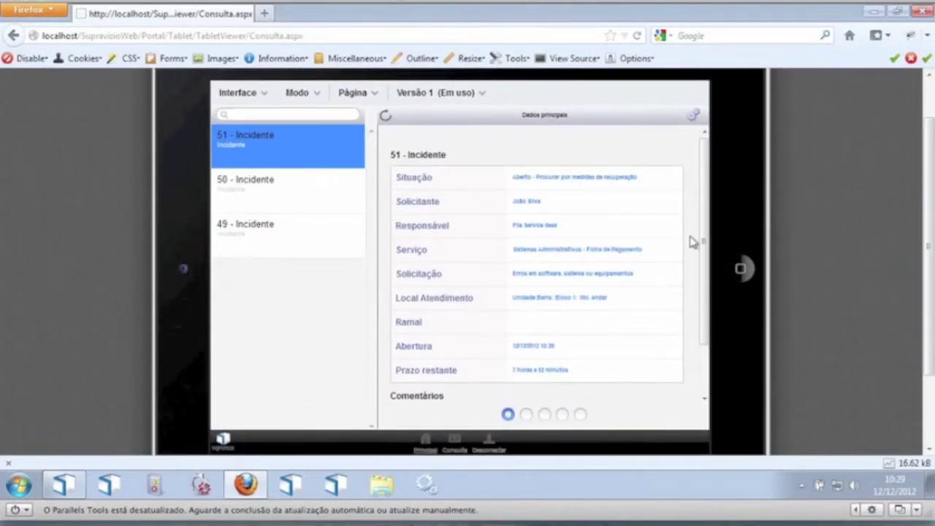
{"action": "left_click_drag", "start_coordinate": [704, 230], "coordinate": [714, 148]}
{"action": "left_click_drag", "start_coordinate": [709, 179], "coordinate": [709, 146]}
{"action": "left_click_drag", "start_coordinate": [706, 200], "coordinate": [706, 139]}
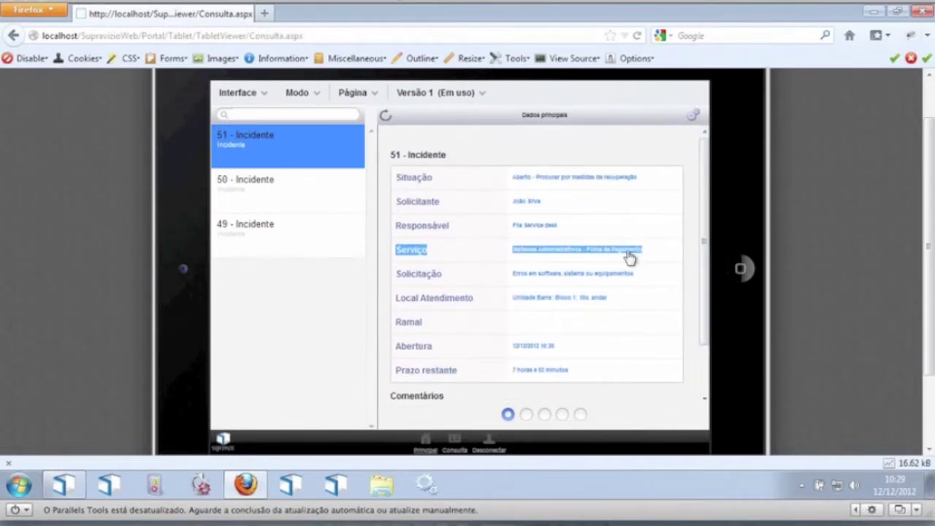
{"action": "left_click", "coordinate": [663, 162]}
{"action": "left_click_drag", "start_coordinate": [491, 158], "coordinate": [479, 165]}
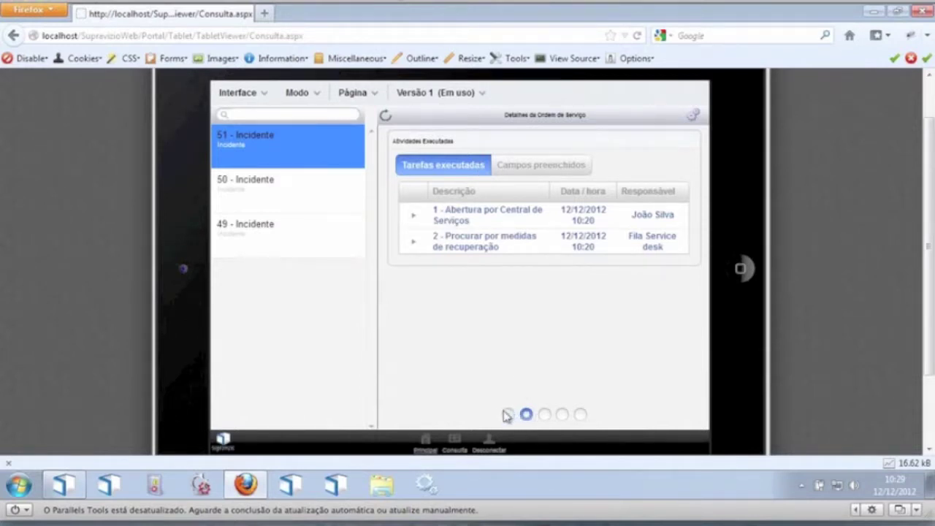
Step: View incident 51's process diagram and the communications sent for it
{"action": "left_click_drag", "start_coordinate": [640, 336], "coordinate": [438, 326]}
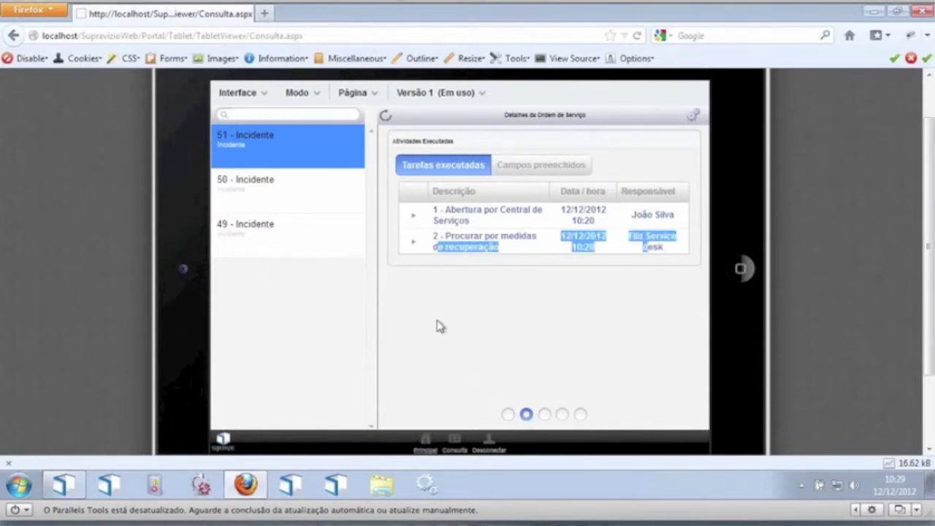
{"action": "left_click", "coordinate": [564, 415]}
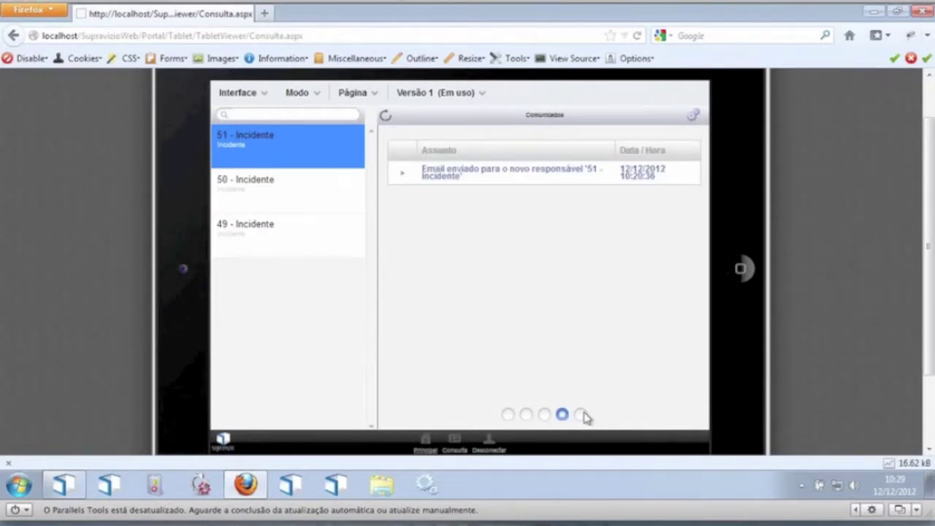
{"action": "left_click", "coordinate": [546, 415]}
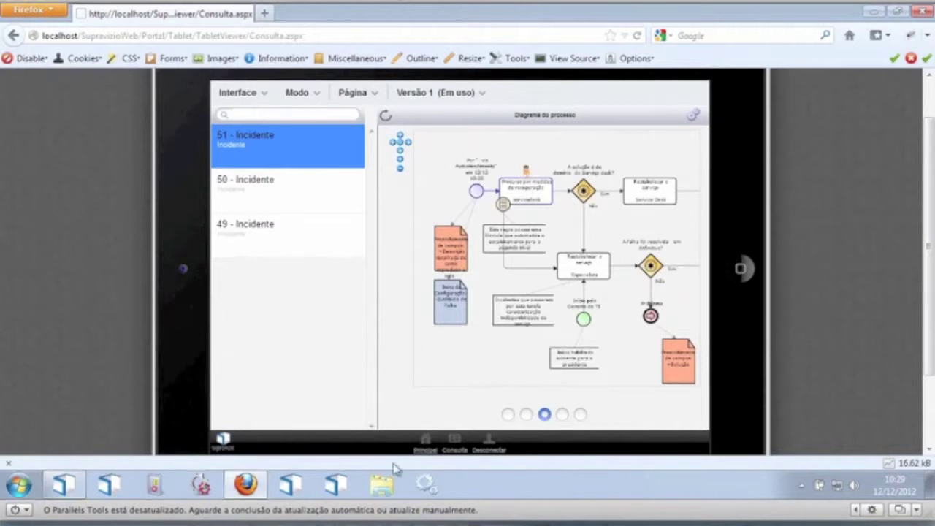
Step: Back on service-order details, expand the first executed task, then show incident 50's data
{"action": "left_click", "coordinate": [526, 414]}
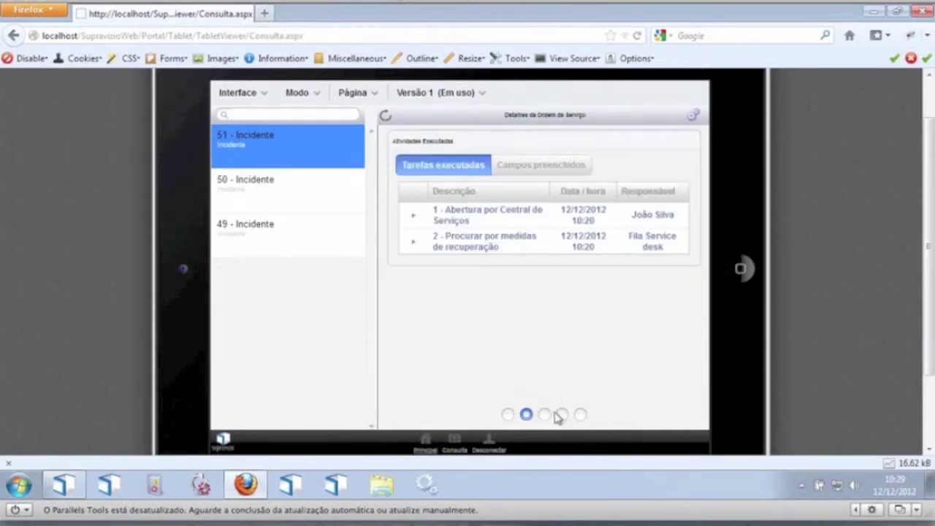
{"action": "left_click", "coordinate": [414, 217]}
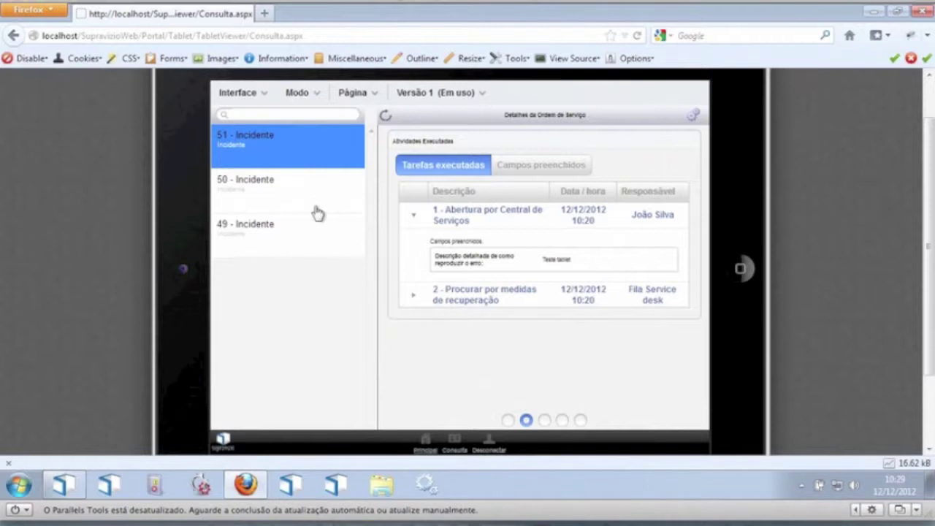
{"action": "left_click", "coordinate": [293, 196]}
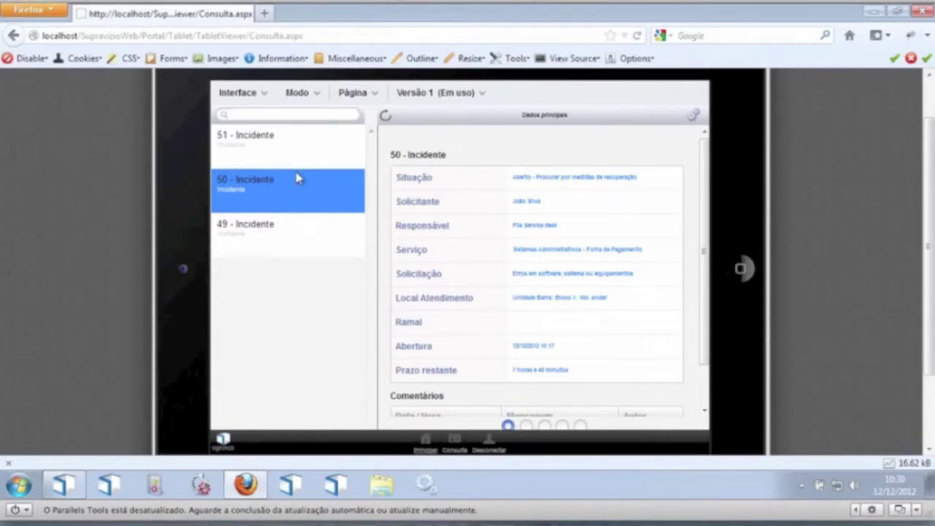
Step: Show incident 49, then switch Interface to Clássico from the tablet home, zoom in and reload
{"action": "left_click", "coordinate": [297, 240]}
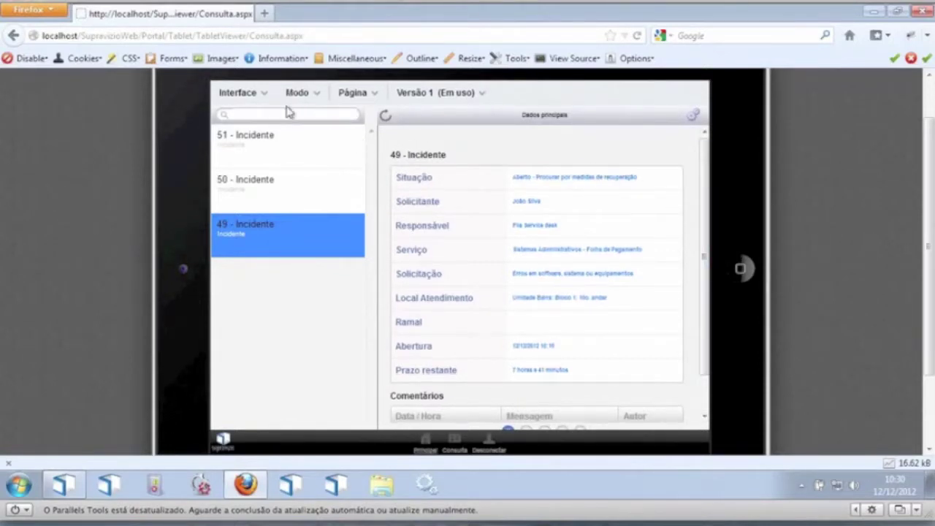
{"action": "left_click", "coordinate": [429, 444]}
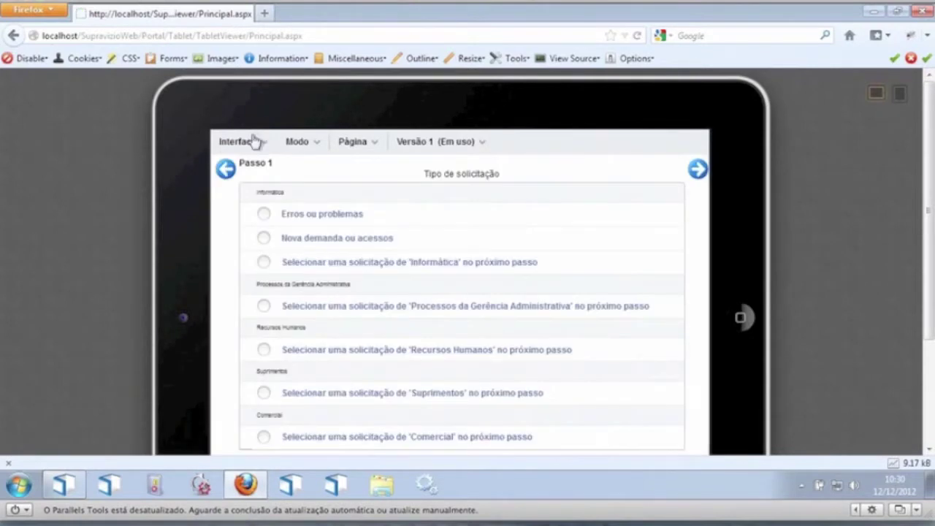
{"action": "left_click", "coordinate": [254, 141]}
{"action": "left_click", "coordinate": [262, 162]}
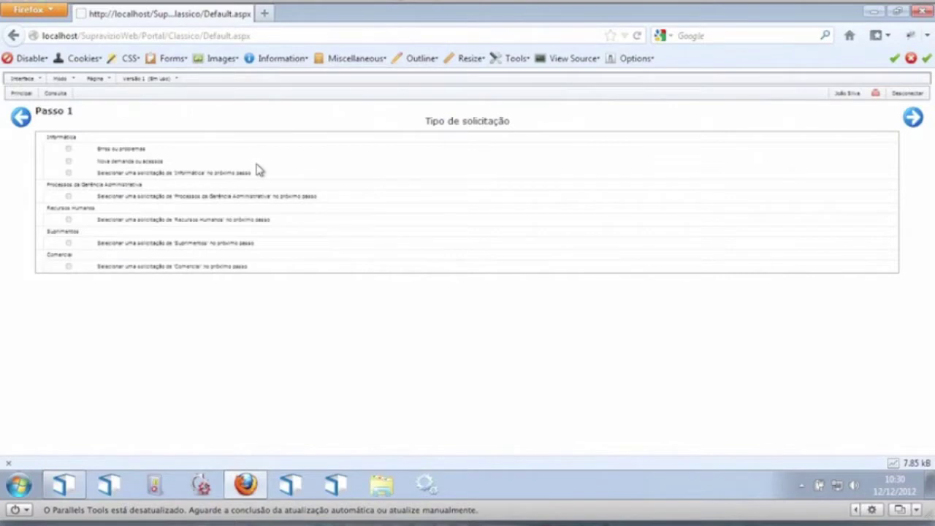
{"action": "key", "text": "ctrl+plus"}
{"action": "key", "text": "ctrl+plus"}
{"action": "key", "text": "ctrl+plus"}
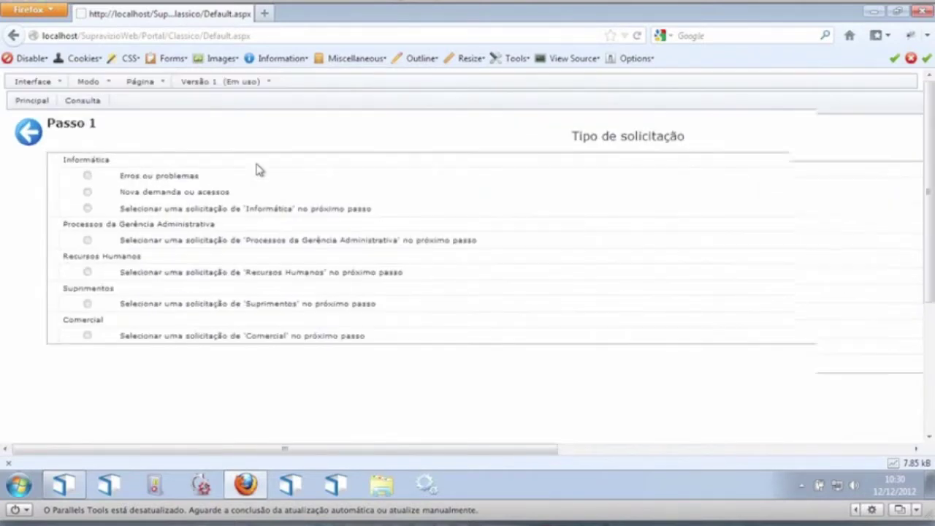
{"action": "key", "text": "Return"}
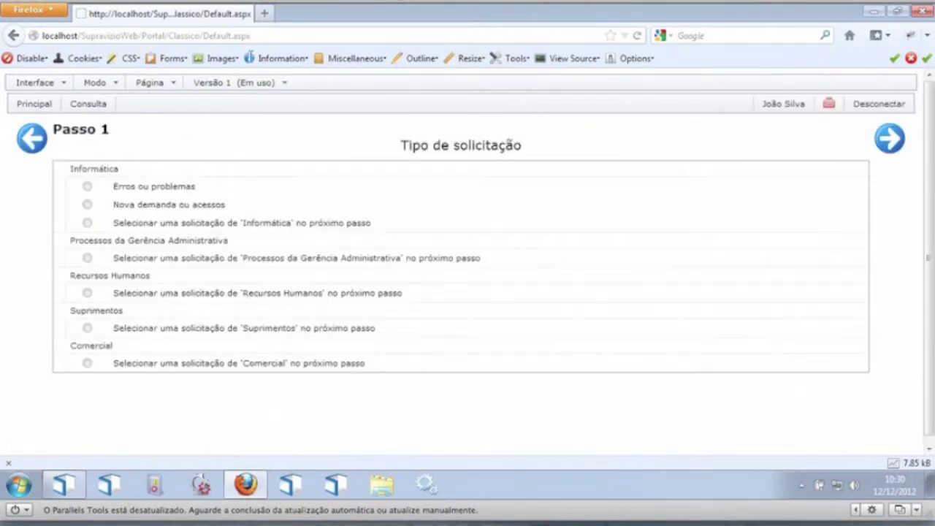
Step: Add a new page named 'Aprovação', copying its title into the description field
{"action": "mouse_move", "coordinate": [146, 93]}
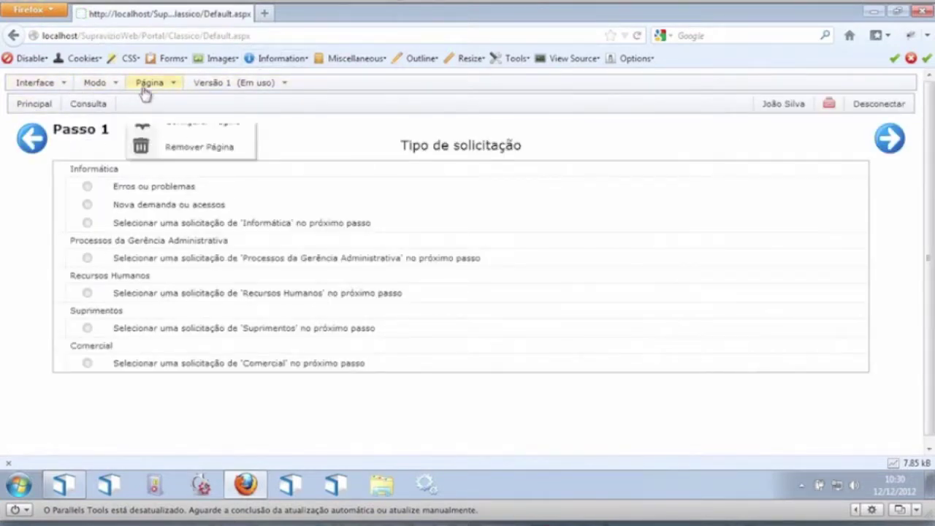
{"action": "left_click", "coordinate": [217, 107]}
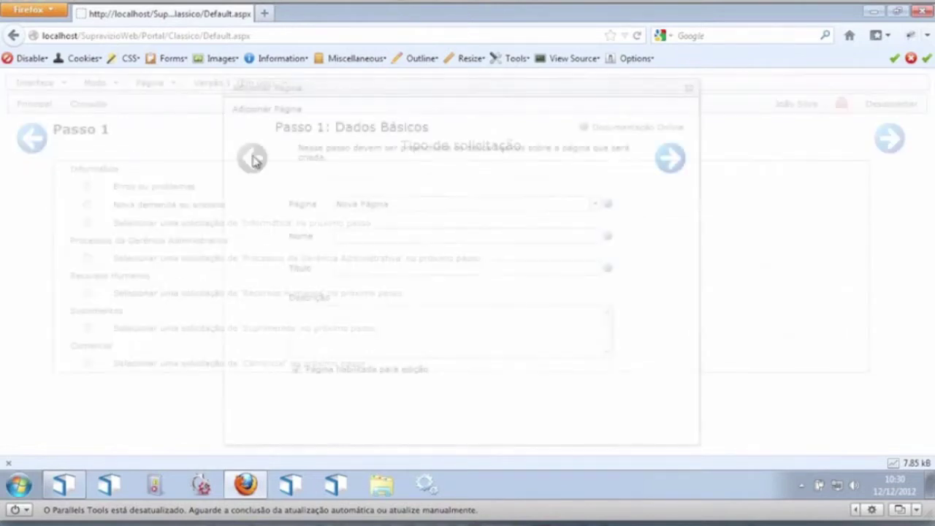
{"action": "left_click", "coordinate": [365, 236]}
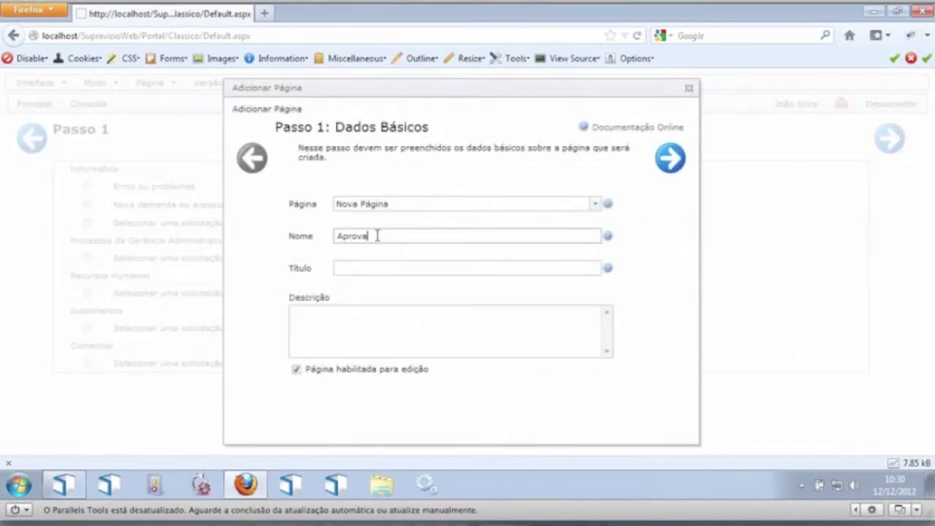
{"action": "type", "text": "Aprovação"}
{"action": "key", "text": "Tab"}
{"action": "left_click", "coordinate": [404, 235]}
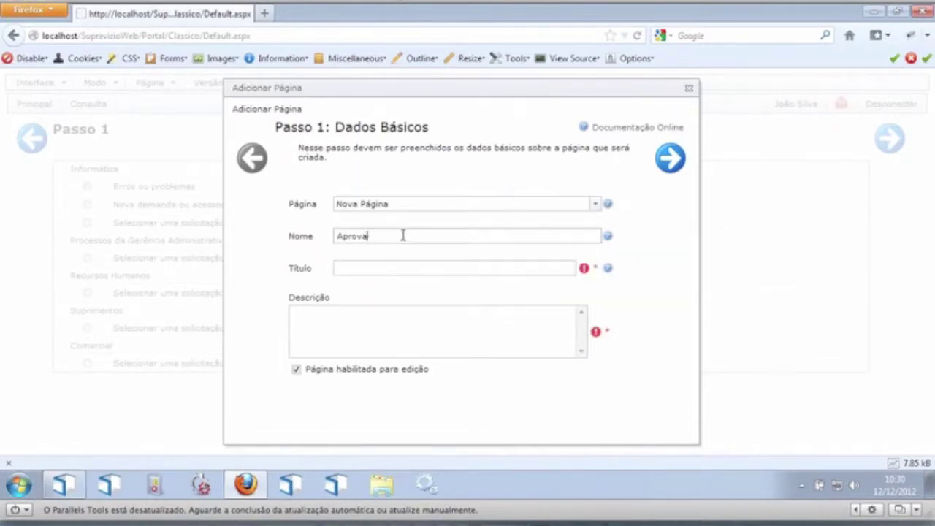
{"action": "key", "text": "Tab"}
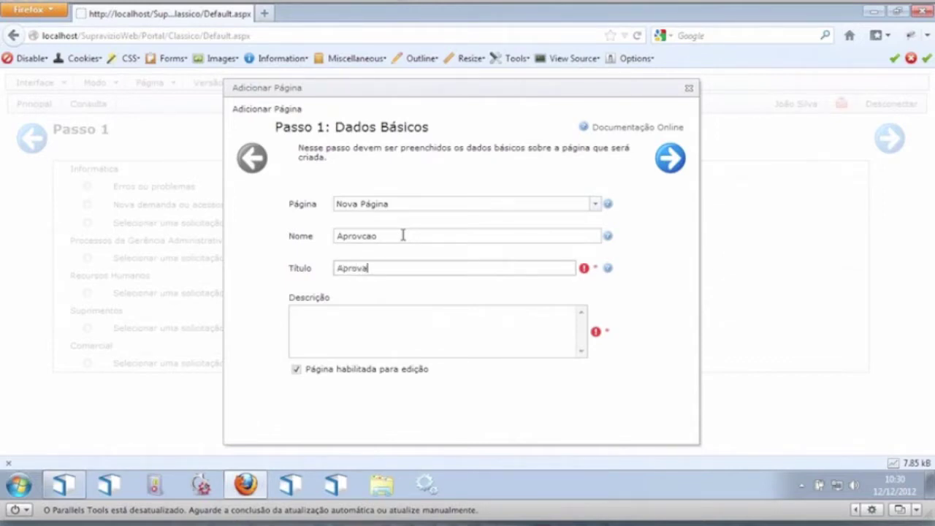
{"action": "key", "text": "ctrl+a"}
{"action": "key", "text": "ctrl+c"}
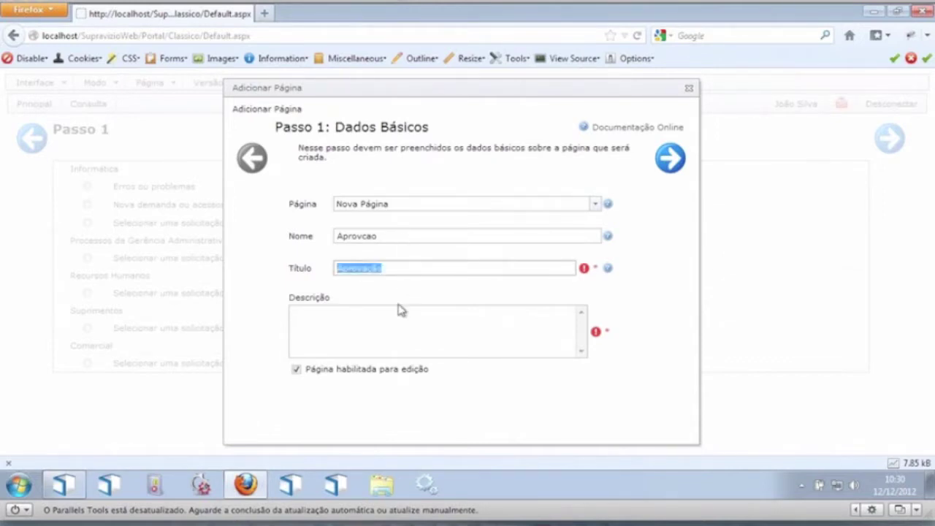
{"action": "left_click", "coordinate": [349, 321]}
{"action": "key", "text": "ctrl+v"}
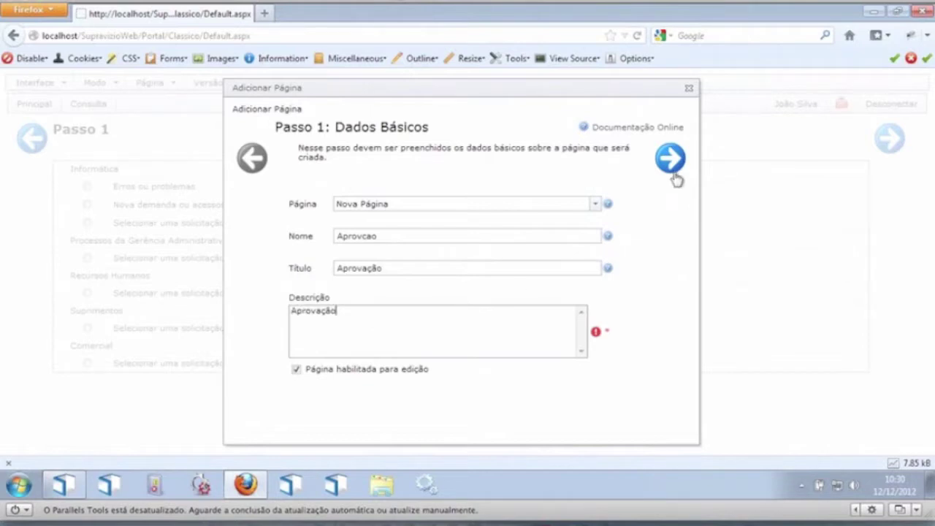
Step: Place the page at the top menu level with the Padrão skin and finish creating it
{"action": "left_click", "coordinate": [675, 176]}
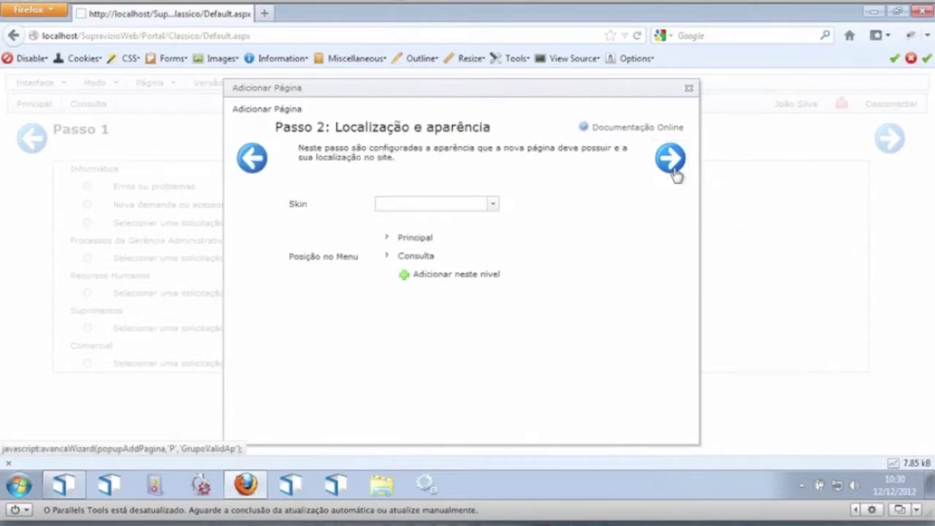
{"action": "left_click", "coordinate": [453, 275]}
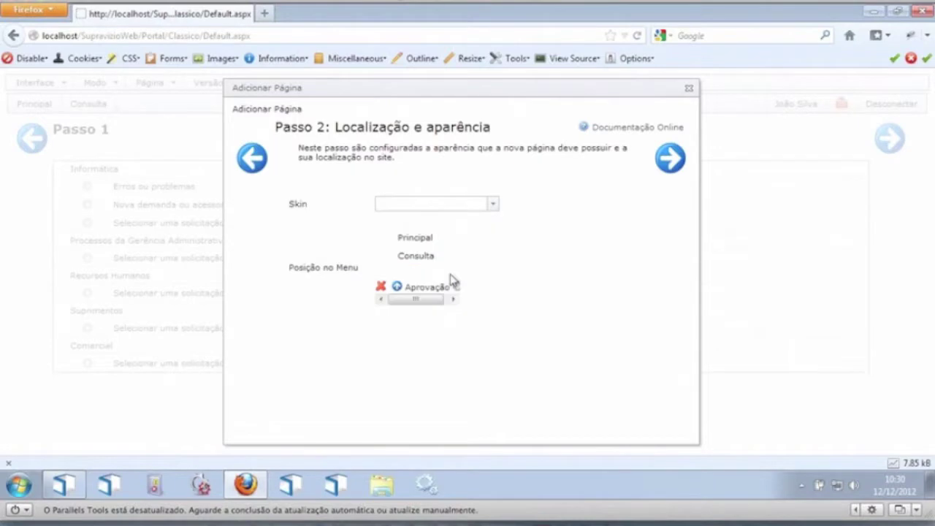
{"action": "left_click", "coordinate": [493, 205]}
{"action": "left_click", "coordinate": [439, 219]}
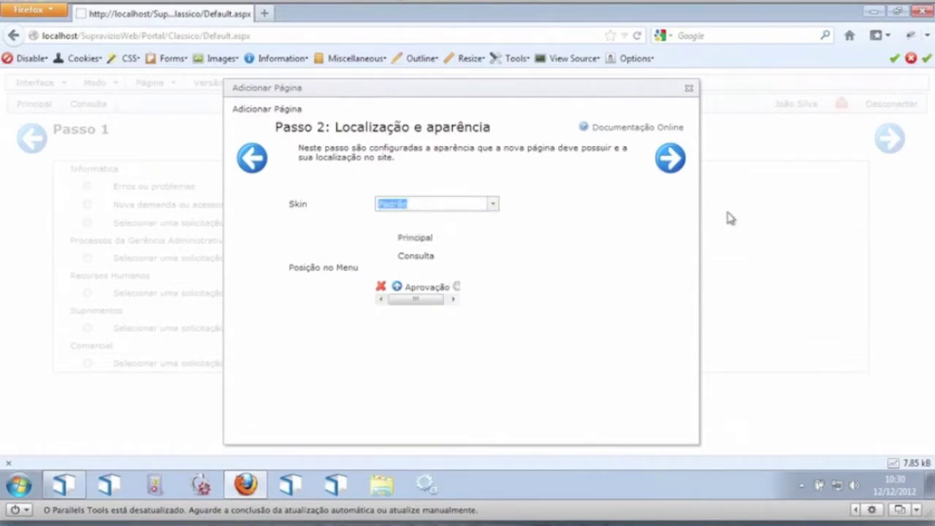
{"action": "left_click", "coordinate": [681, 167]}
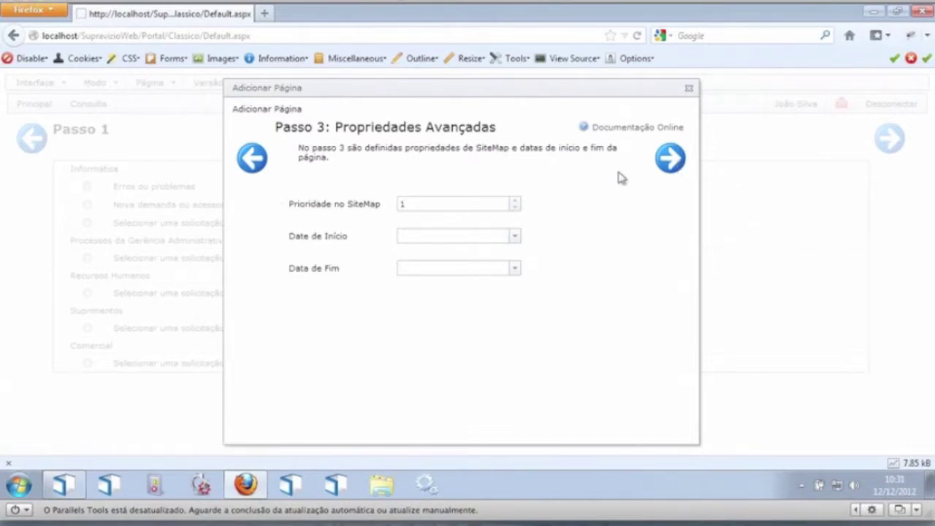
{"action": "left_click", "coordinate": [680, 162]}
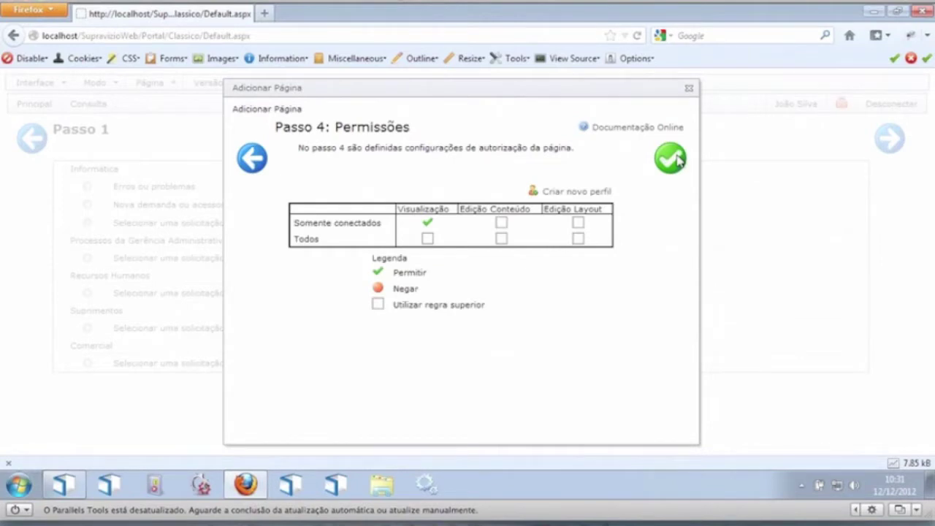
{"action": "left_click", "coordinate": [678, 161]}
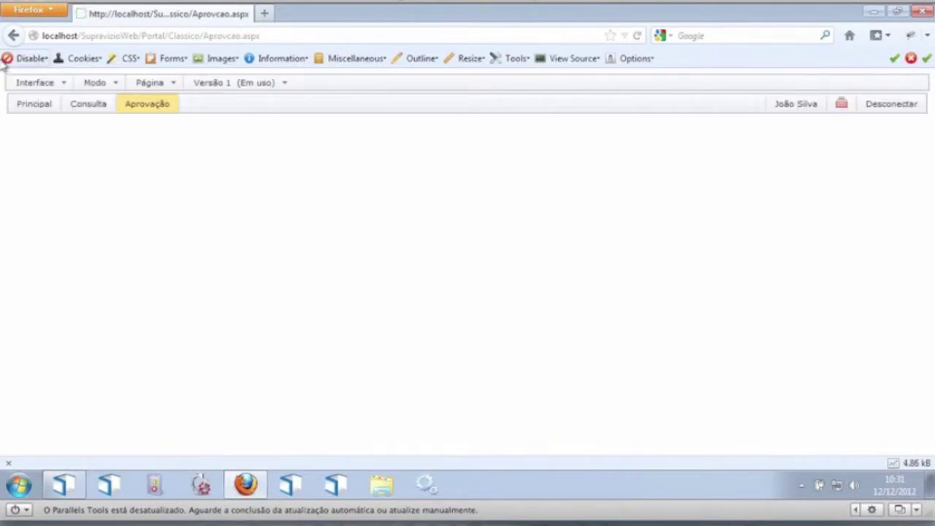
Step: Switch Modo to Edição de Layout and start adding a module to the Aprovação page
{"action": "left_click", "coordinate": [95, 84]}
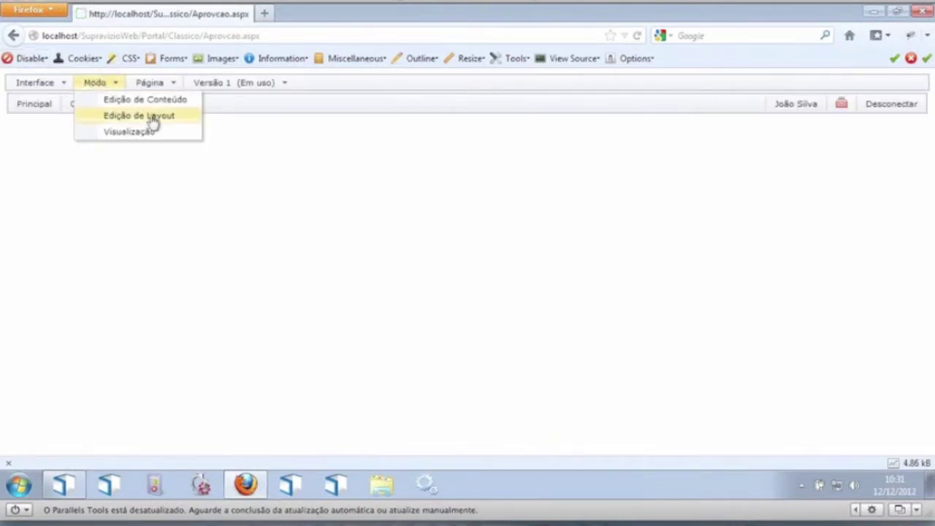
{"action": "left_click", "coordinate": [152, 121]}
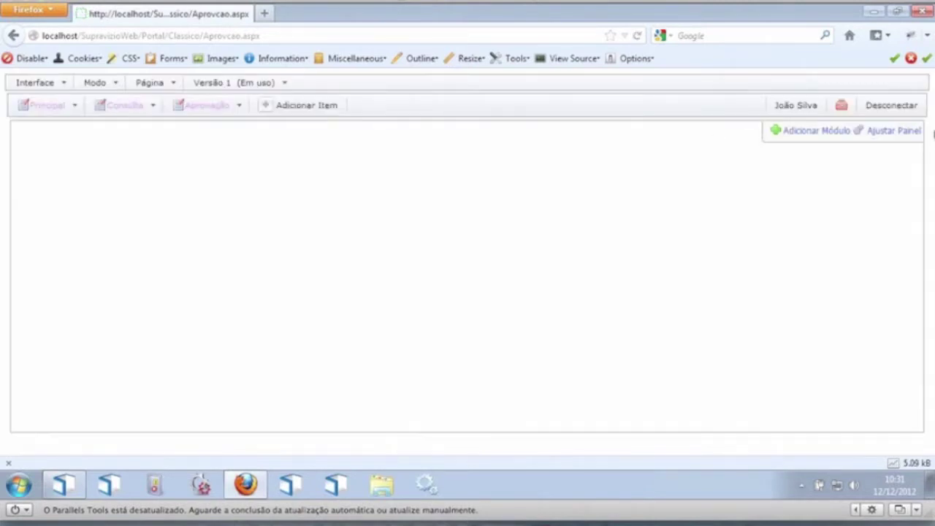
{"action": "left_click", "coordinate": [792, 131]}
{"action": "right_click", "coordinate": [687, 164]}
{"action": "left_click", "coordinate": [594, 207]}
Step: Set the module type to Aprovação de Ordens Serviço and finish adding it
{"action": "left_click", "coordinate": [680, 172]}
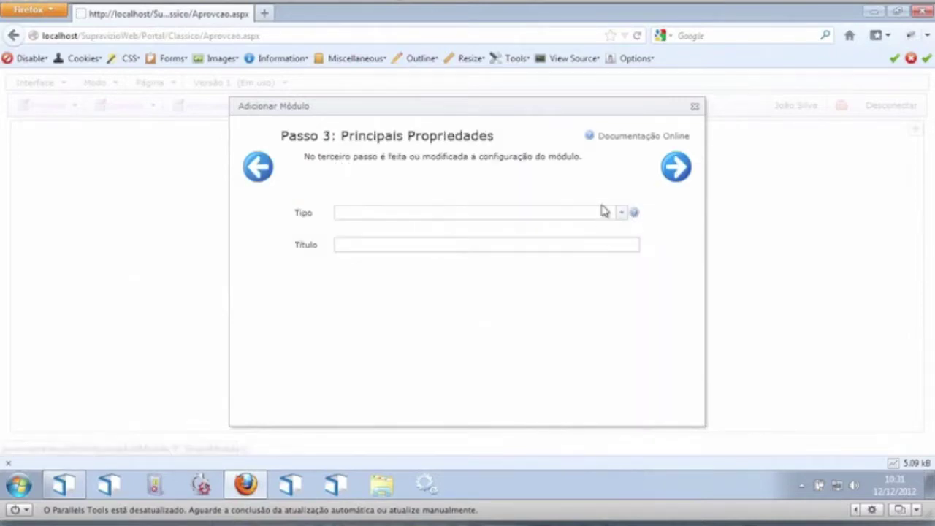
{"action": "left_click", "coordinate": [622, 212]}
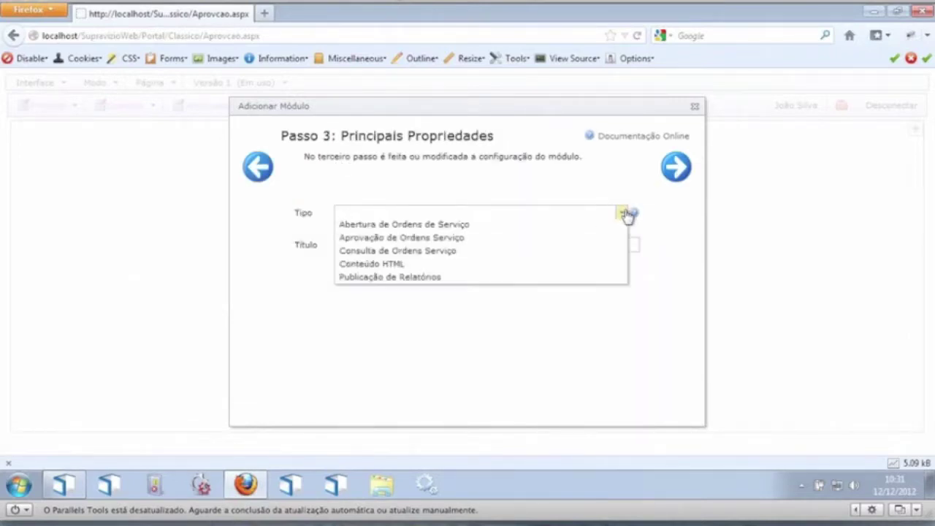
{"action": "left_click", "coordinate": [426, 241]}
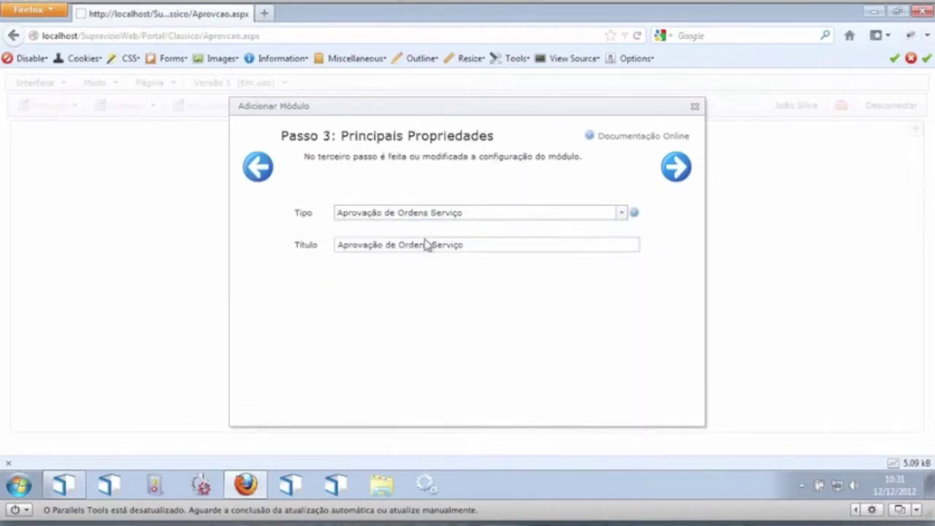
{"action": "left_click", "coordinate": [673, 174]}
{"action": "left_click", "coordinate": [671, 179]}
{"action": "left_click", "coordinate": [672, 176]}
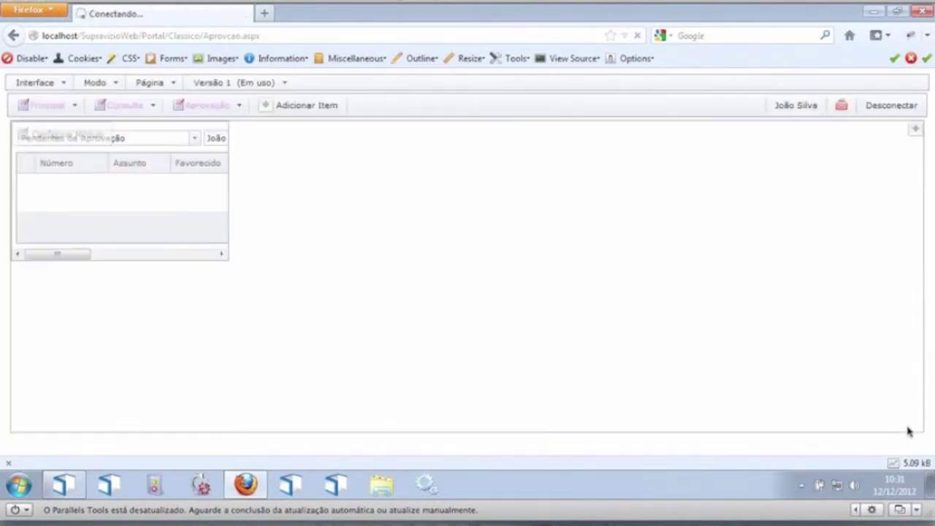
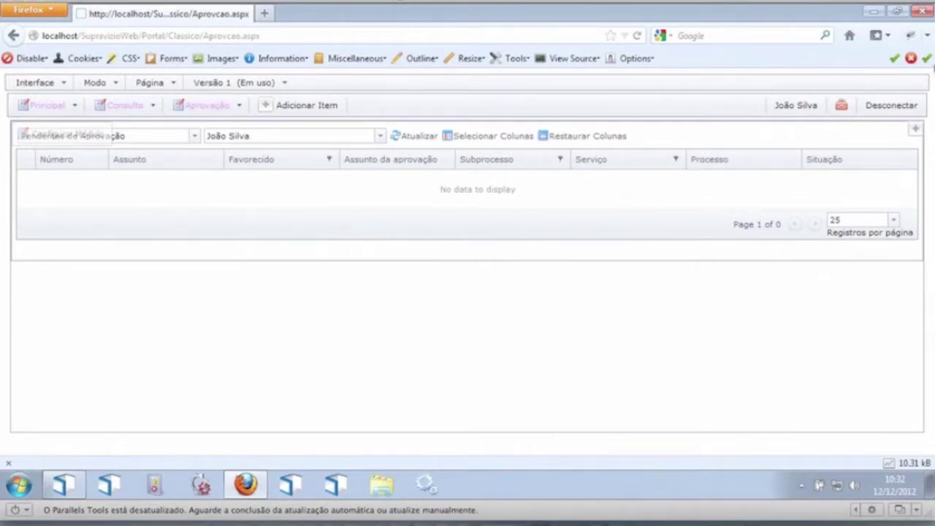
Step: Switch the portal Modo to Visualização and log out to the login page
{"action": "left_click", "coordinate": [106, 84]}
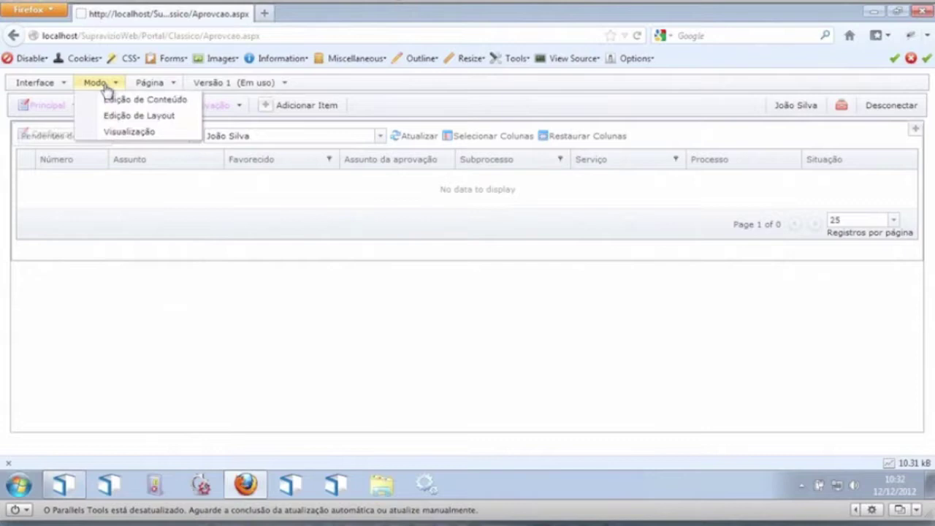
{"action": "left_click", "coordinate": [137, 133]}
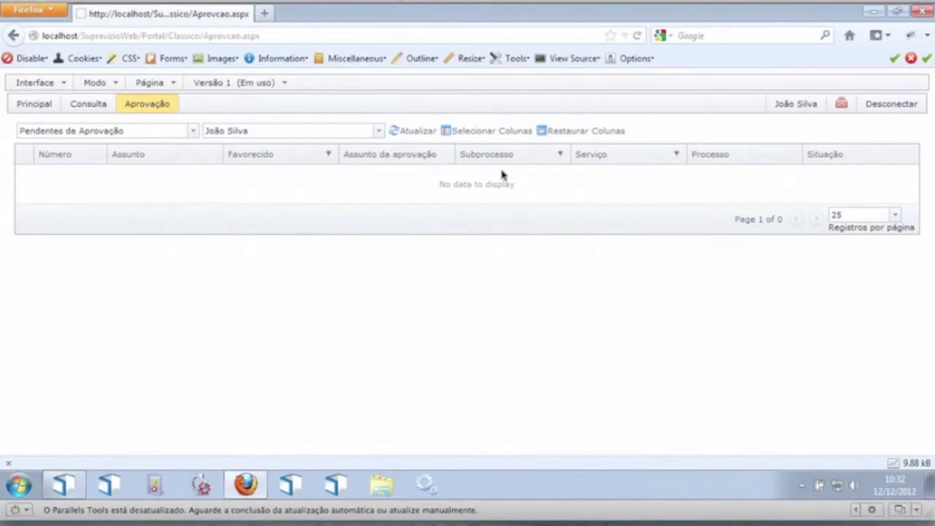
{"action": "left_click", "coordinate": [904, 106]}
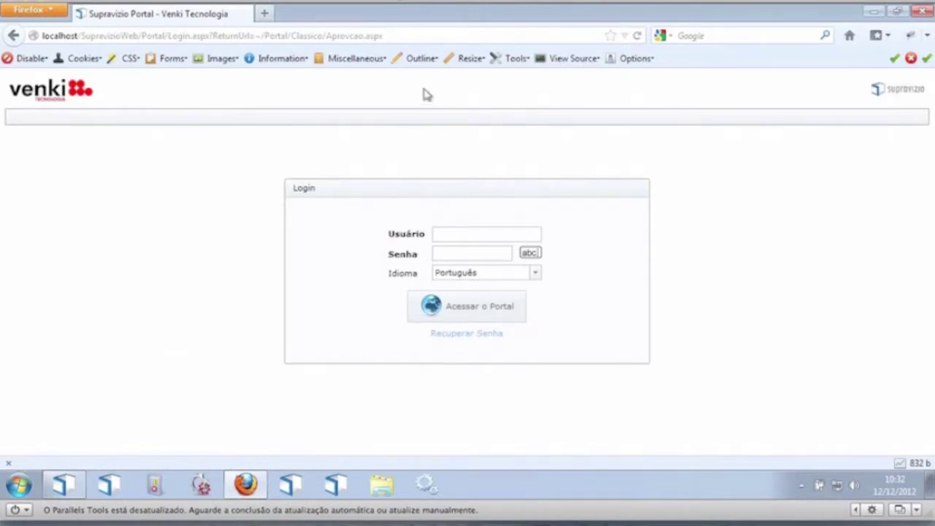
Step: Log back in as the requesting user with Português as the language, and go to the Principal page
{"action": "left_click", "coordinate": [460, 231]}
{"action": "type", "text": "carl"}
{"action": "key", "text": "Down"}
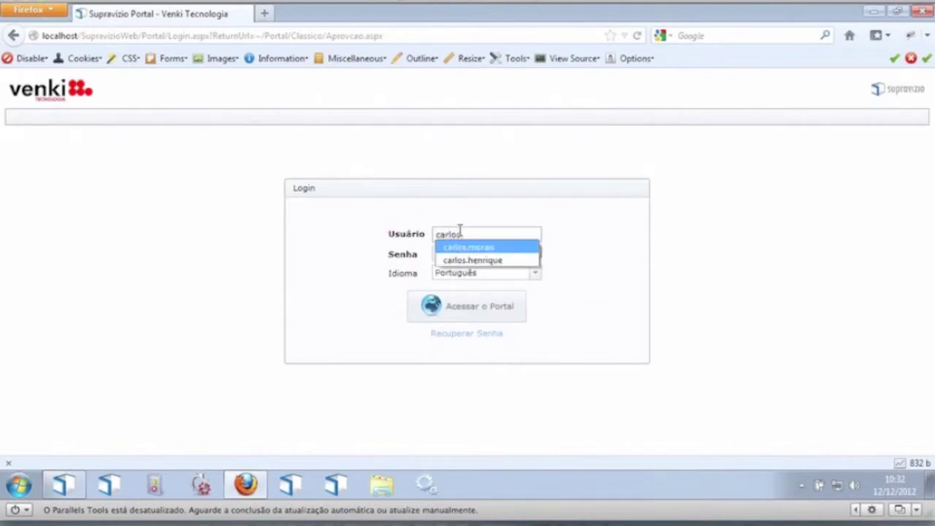
{"action": "key", "text": "Return"}
{"action": "key", "text": "Tab"}
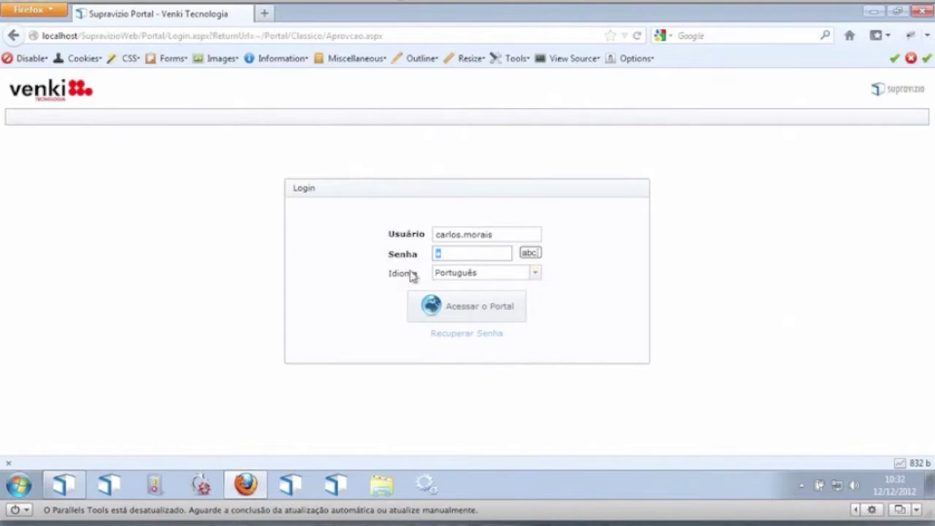
{"action": "left_click_drag", "start_coordinate": [388, 276], "coordinate": [441, 285]}
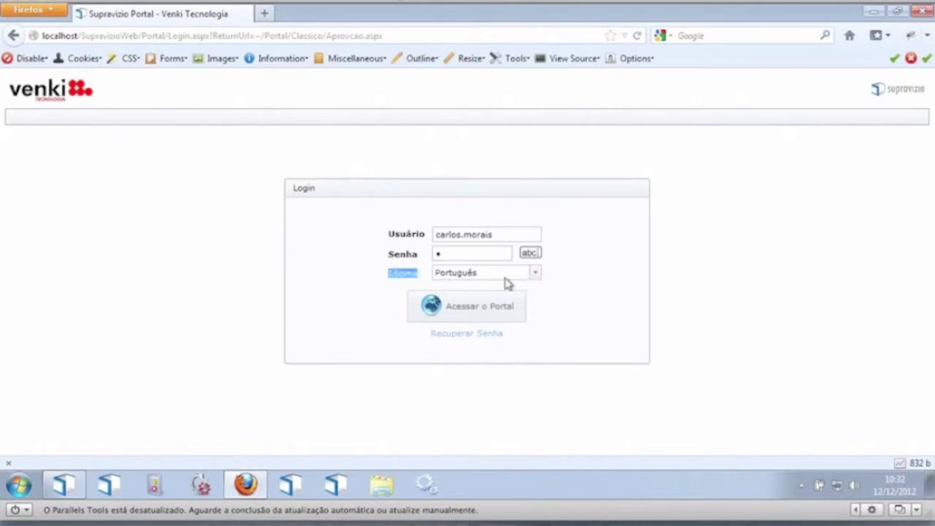
{"action": "left_click", "coordinate": [537, 275]}
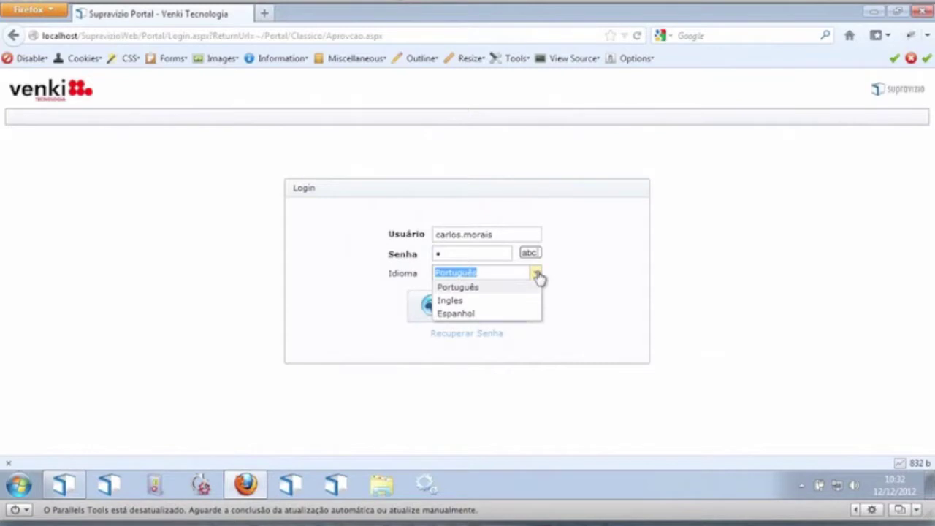
{"action": "left_click", "coordinate": [587, 254]}
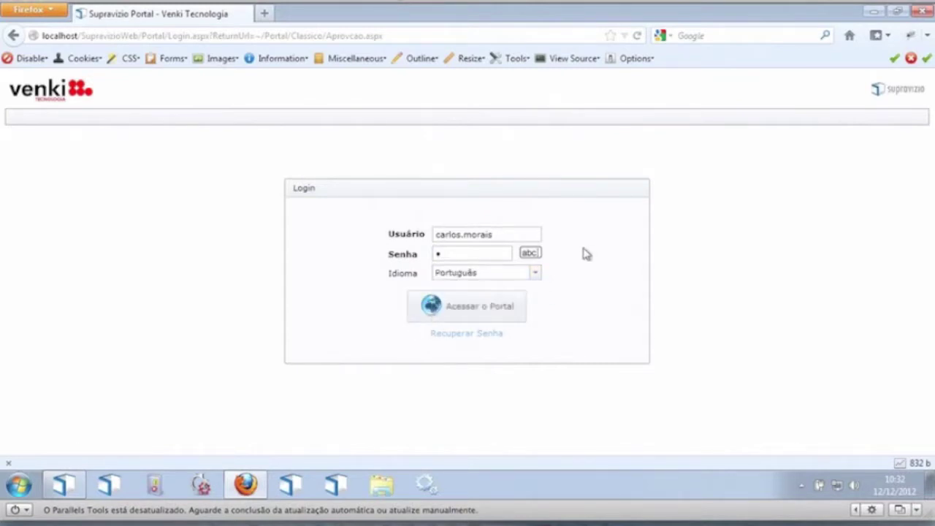
{"action": "left_click", "coordinate": [445, 307]}
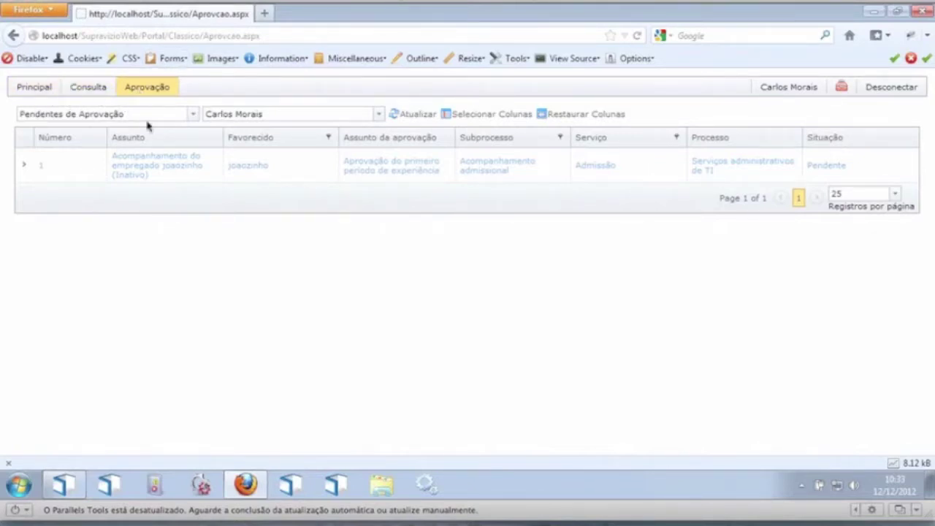
{"action": "left_click", "coordinate": [49, 90]}
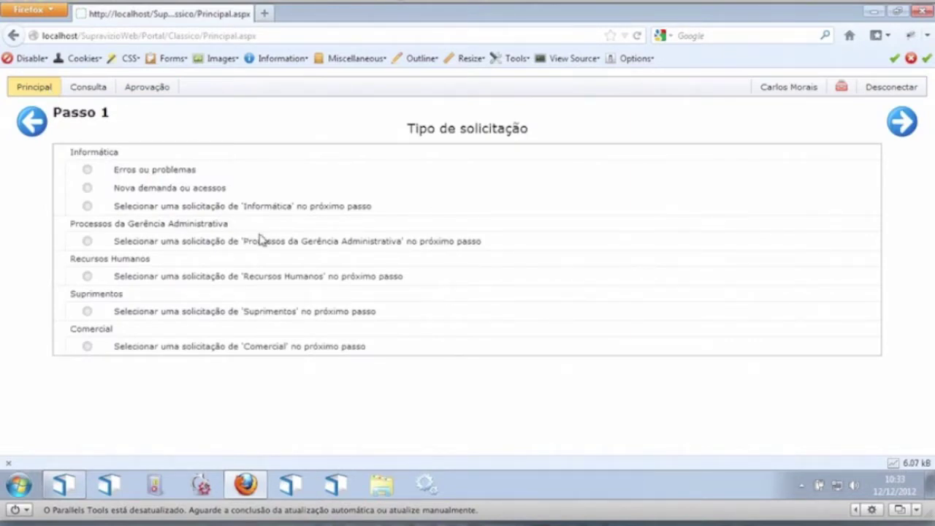
Step: Choose Processos da Gerência Administrativa, then the Solicitação de viagens request type
{"action": "left_click", "coordinate": [167, 241]}
{"action": "left_click", "coordinate": [902, 121]}
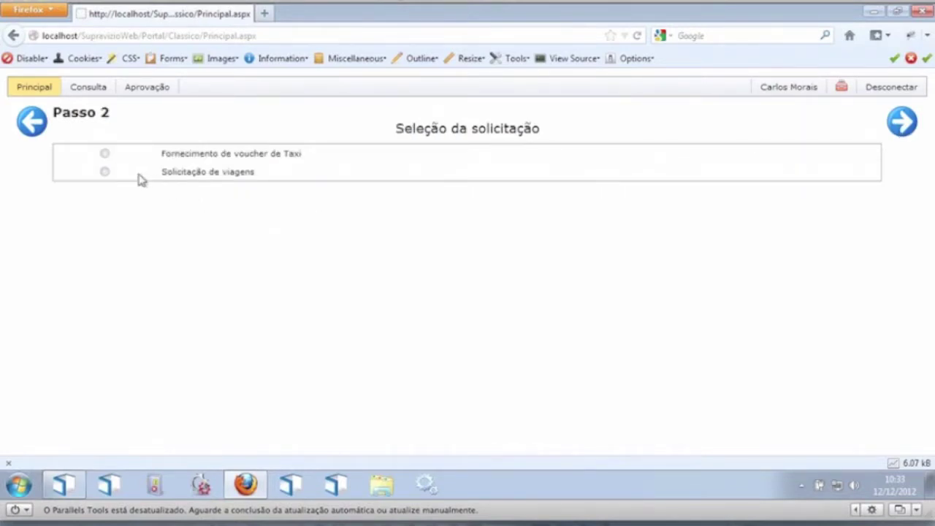
{"action": "left_click", "coordinate": [140, 177]}
{"action": "left_click", "coordinate": [905, 121]}
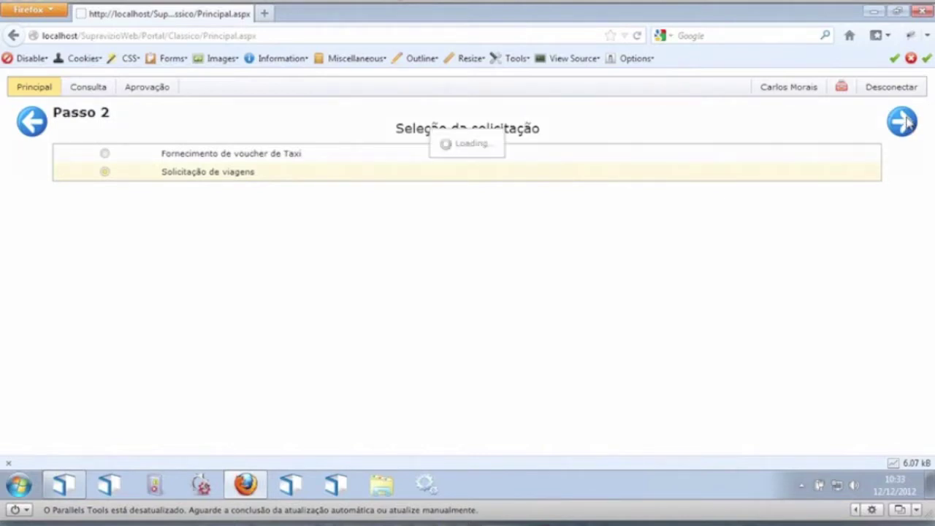
Step: Set the trip from rio to sp, departing 04/01/2013 and returning 05/01/2013
{"action": "left_click", "coordinate": [243, 221]}
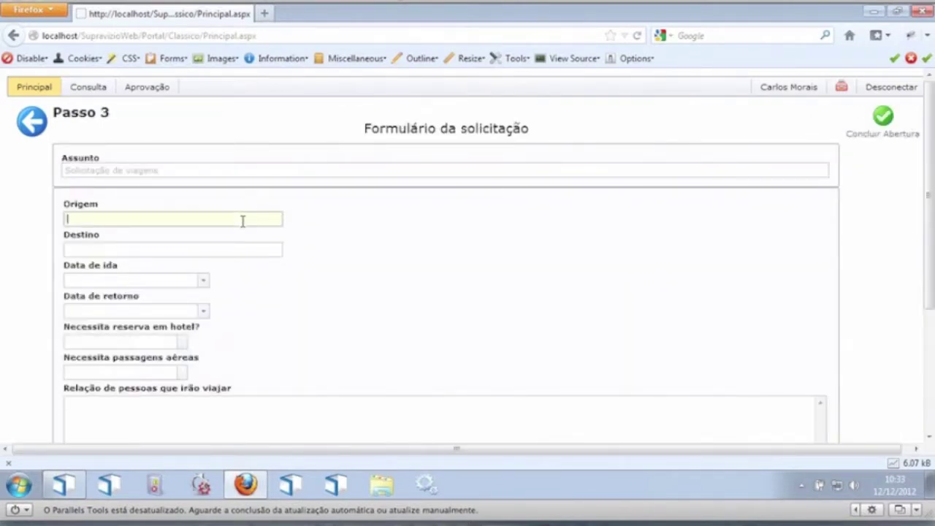
{"action": "type", "text": "rio"}
{"action": "key", "text": "Tab"}
{"action": "type", "text": "sp"}
{"action": "left_click", "coordinate": [203, 281]}
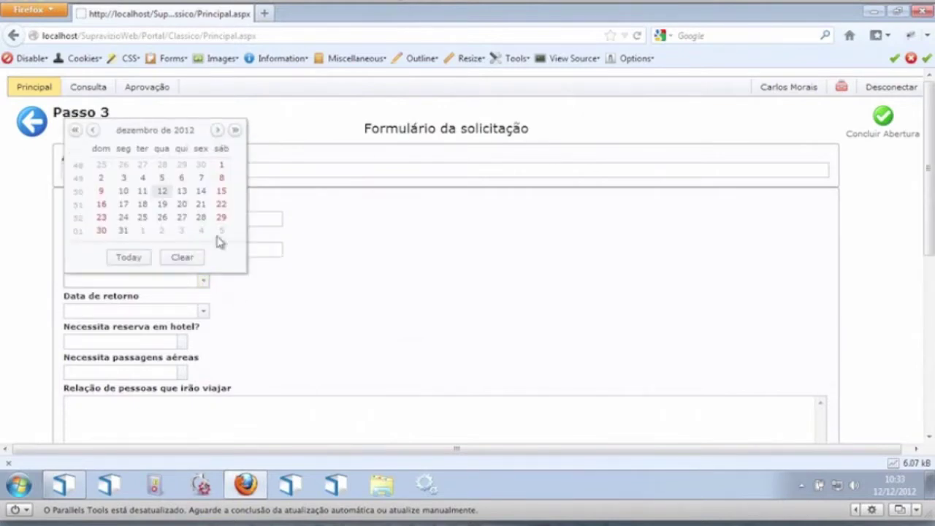
{"action": "left_click", "coordinate": [201, 230]}
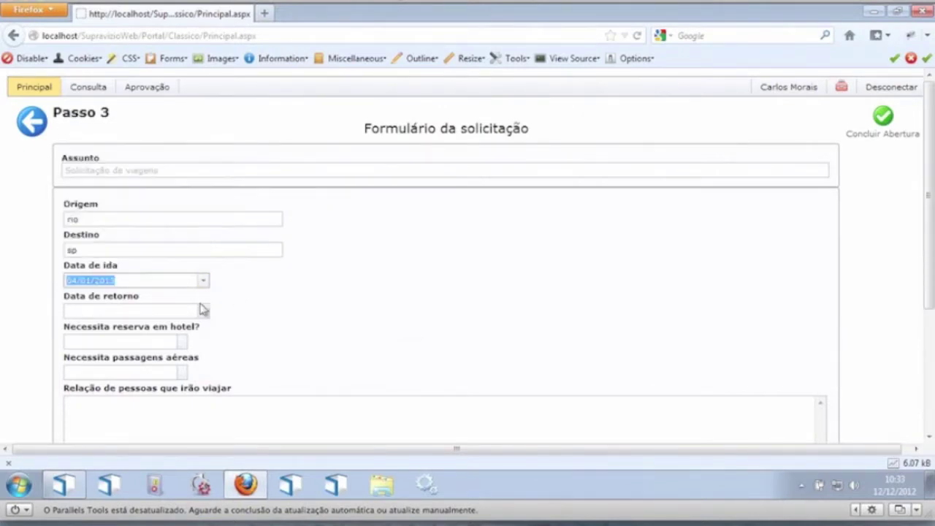
{"action": "left_click", "coordinate": [203, 312]}
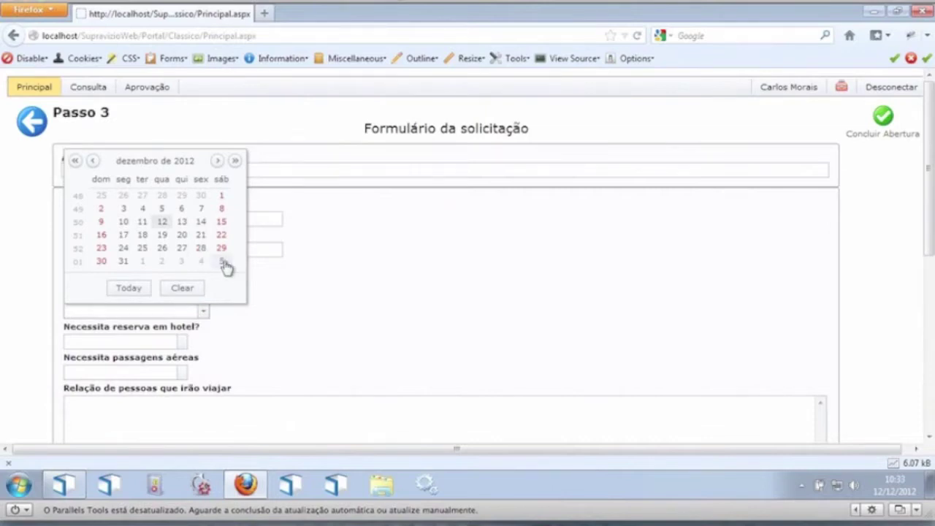
{"action": "left_click", "coordinate": [221, 259]}
Step: Answer Sim to both hotel reservation and flight tickets
{"action": "left_click_drag", "start_coordinate": [930, 126], "coordinate": [930, 219]}
{"action": "left_click", "coordinate": [183, 212]}
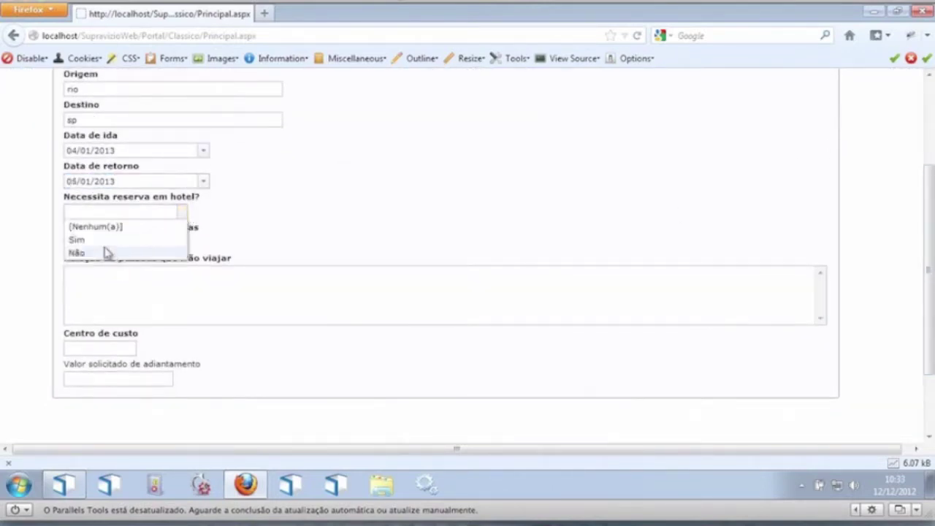
{"action": "left_click", "coordinate": [101, 243]}
{"action": "left_click", "coordinate": [182, 243]}
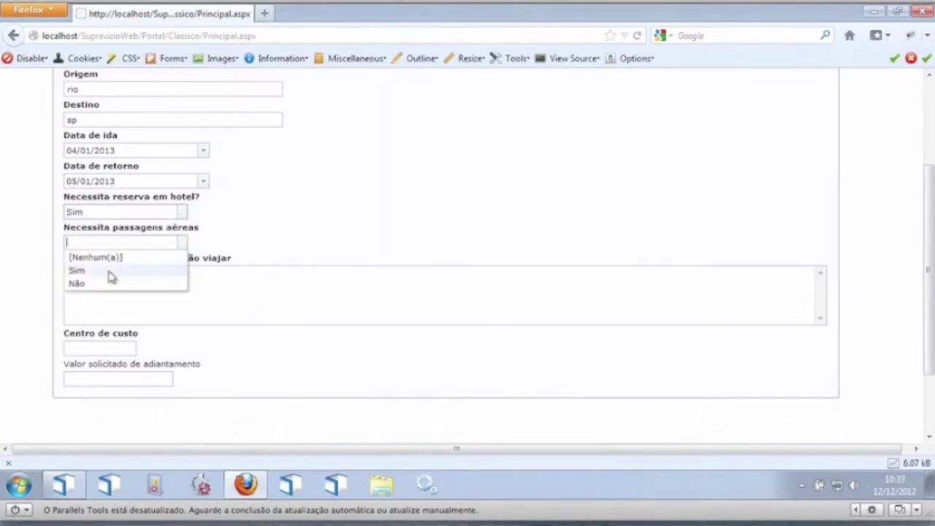
{"action": "left_click", "coordinate": [108, 270]}
Step: Enter the traveller's name, cost centre 9988 and advance 2000, then submit the request
{"action": "left_click", "coordinate": [192, 314]}
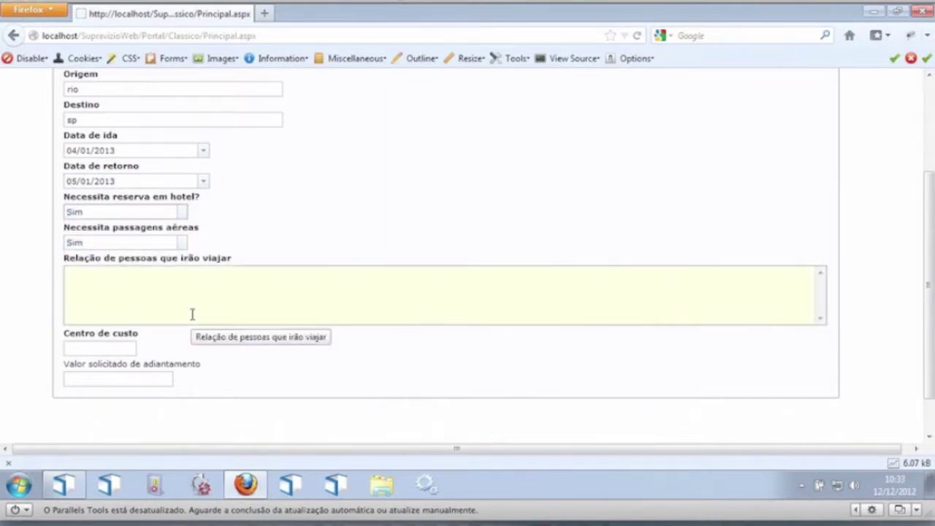
{"action": "type", "text": "Carlos"}
{"action": "left_click", "coordinate": [98, 347]}
{"action": "type", "text": "9988"}
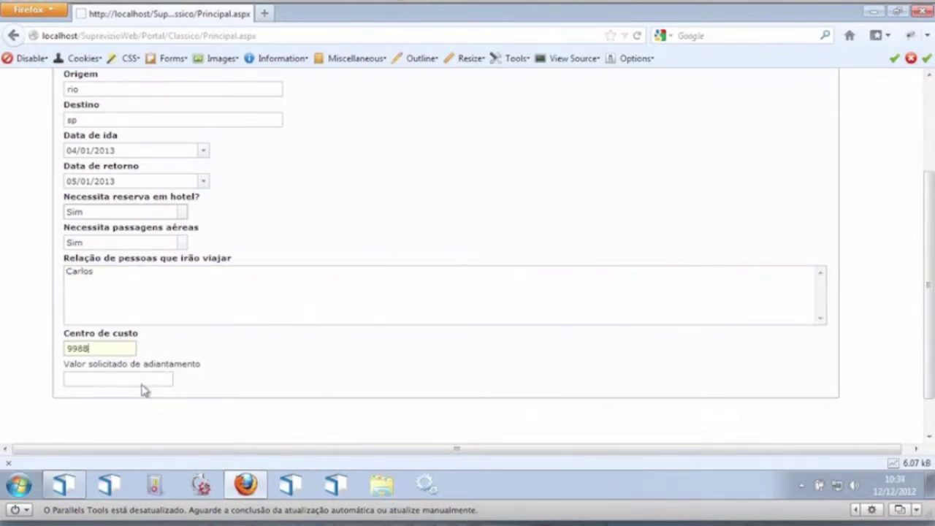
{"action": "left_click", "coordinate": [142, 381]}
{"action": "type", "text": "2000"}
{"action": "left_click_drag", "start_coordinate": [932, 183], "coordinate": [933, 94]}
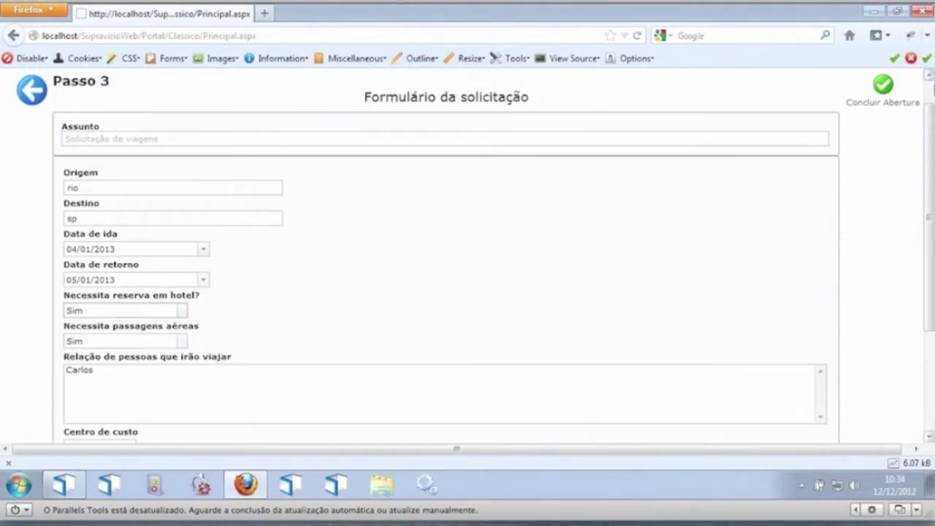
{"action": "left_click", "coordinate": [882, 86]}
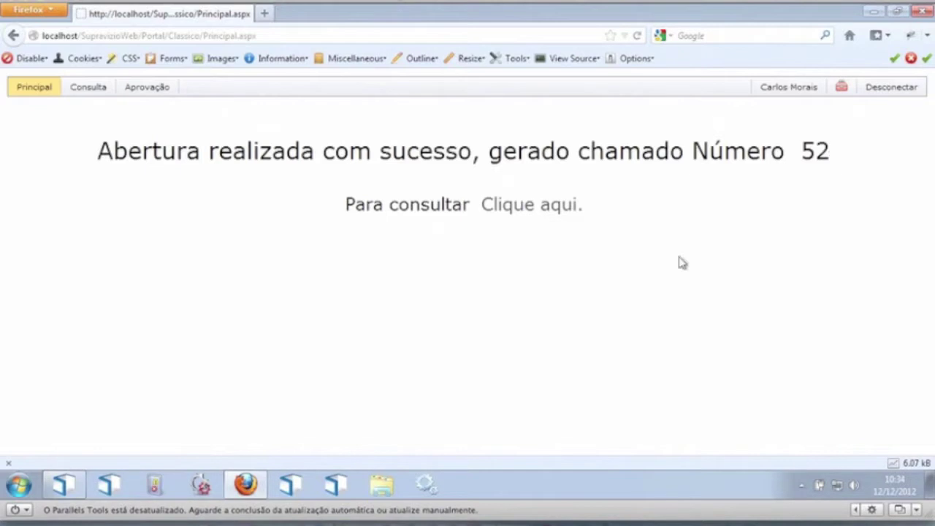
Step: View request 52's details and process diagram, then log out
{"action": "left_click", "coordinate": [544, 213]}
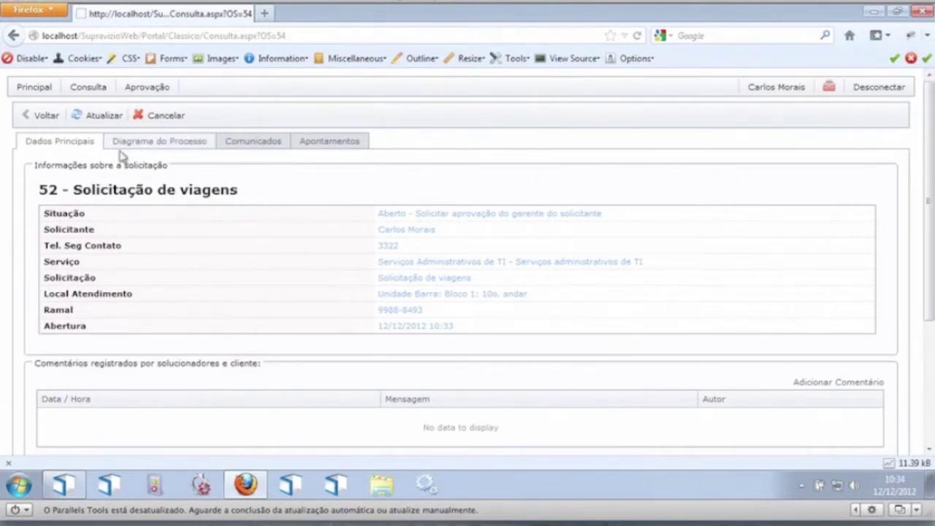
{"action": "left_click", "coordinate": [146, 143]}
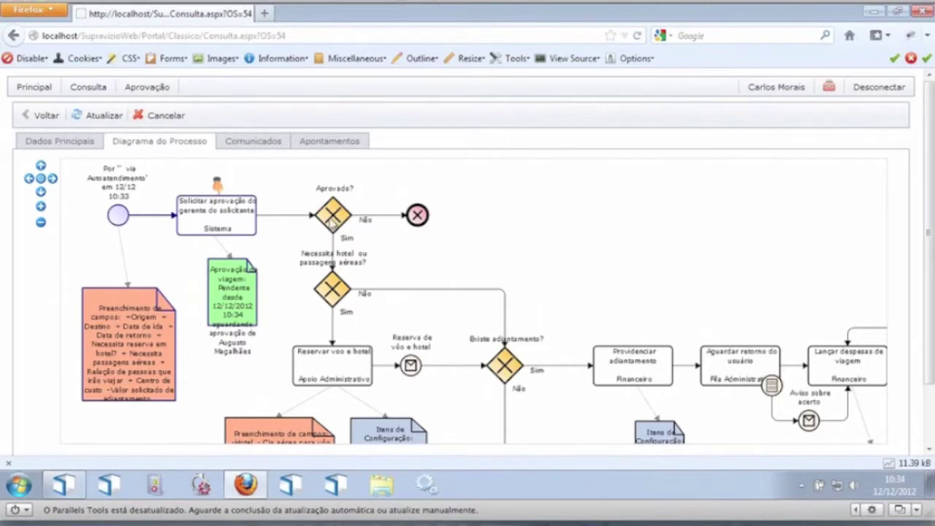
{"action": "left_click", "coordinate": [881, 87]}
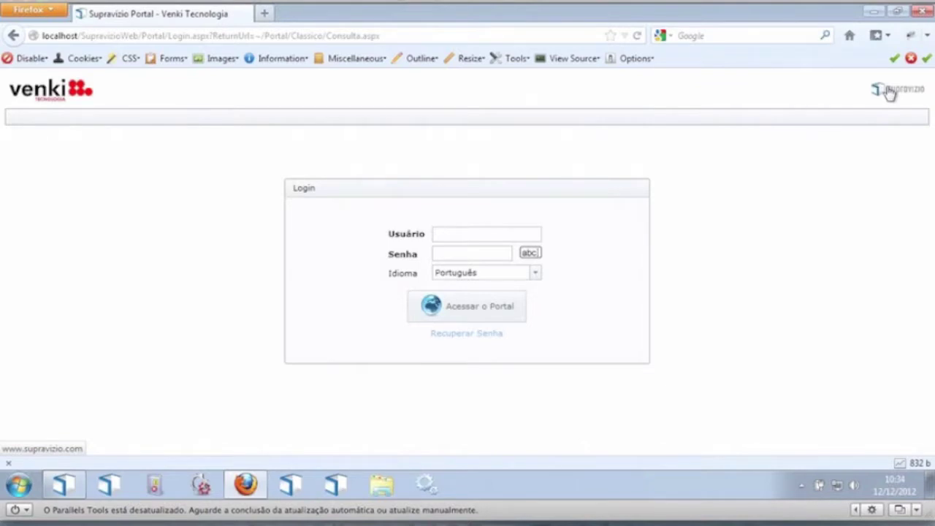
Step: Log in as the approving manager and show the Aprovação list with pending request 52
{"action": "left_click", "coordinate": [458, 233]}
{"action": "type", "text": "augustom"}
{"action": "key", "text": "BackSpace"}
{"action": "key", "text": "Down"}
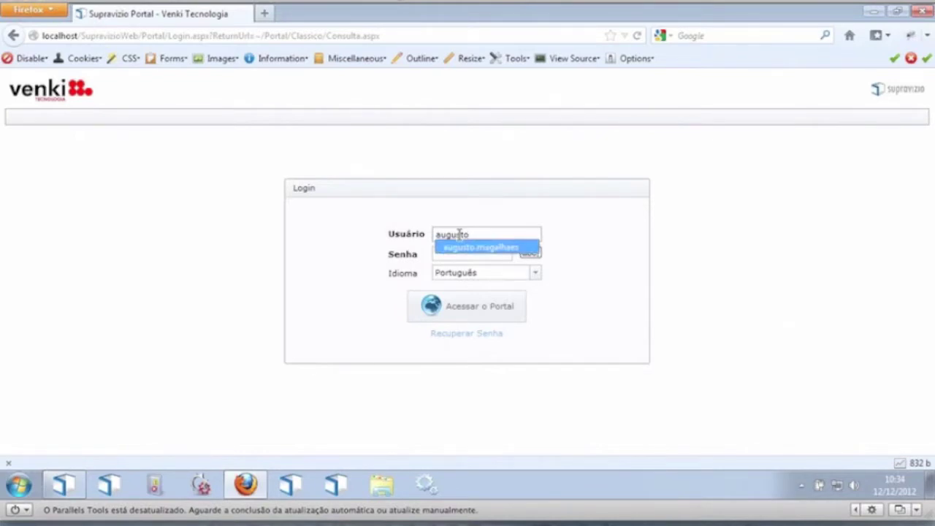
{"action": "key", "text": "Tab"}
{"action": "key", "text": "Return"}
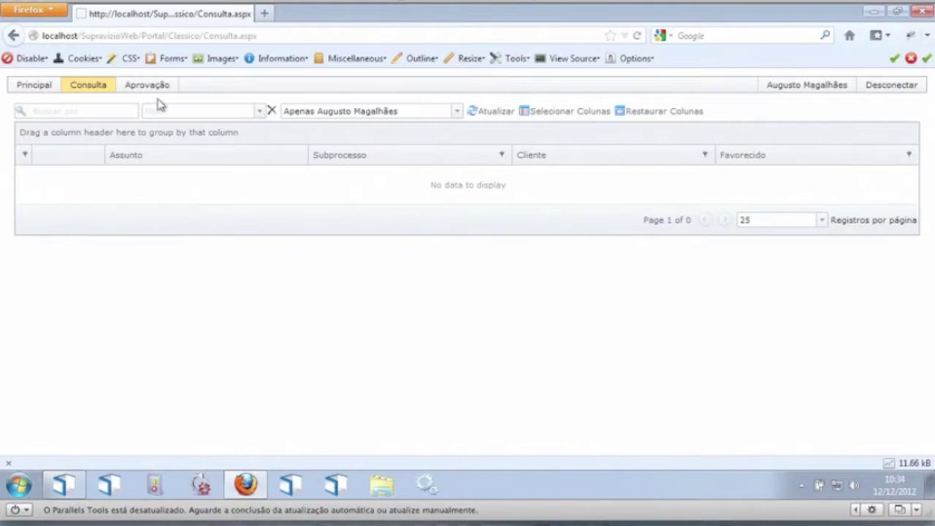
{"action": "left_click", "coordinate": [157, 86]}
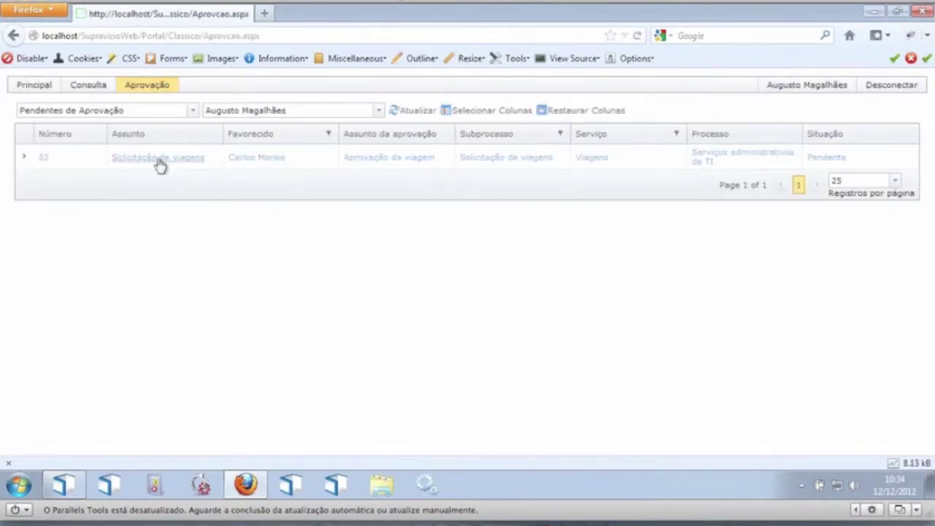
Step: Open pending travel request 52 and review its details
{"action": "left_click", "coordinate": [158, 158]}
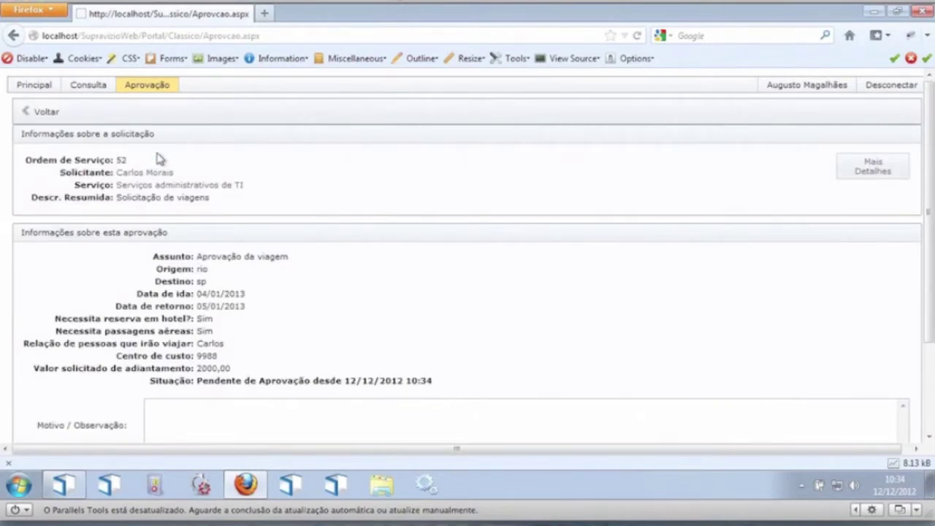
{"action": "left_click_drag", "start_coordinate": [115, 159], "coordinate": [235, 202]}
{"action": "left_click", "coordinate": [267, 203]}
{"action": "left_click_drag", "start_coordinate": [932, 156], "coordinate": [933, 245]}
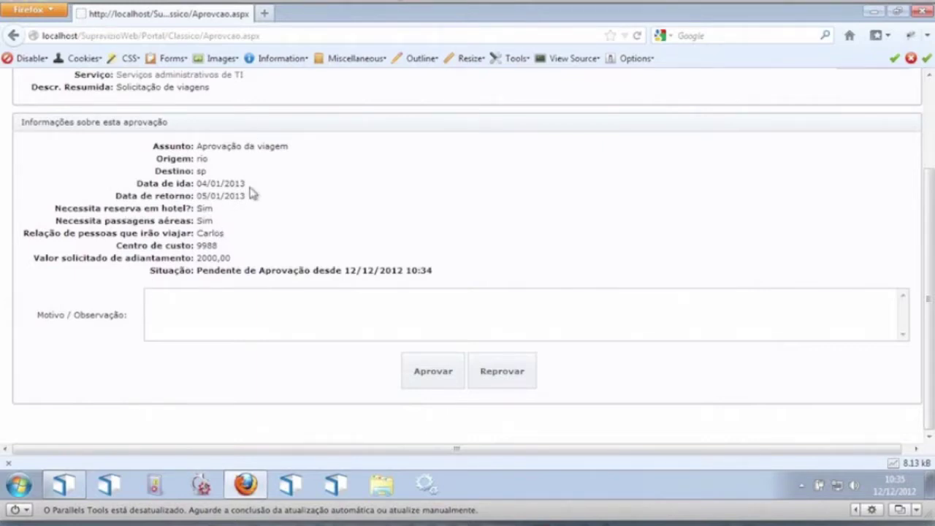
Step: Approve it with the note 'AProvado' and return to the approvals listing
{"action": "left_click", "coordinate": [426, 306]}
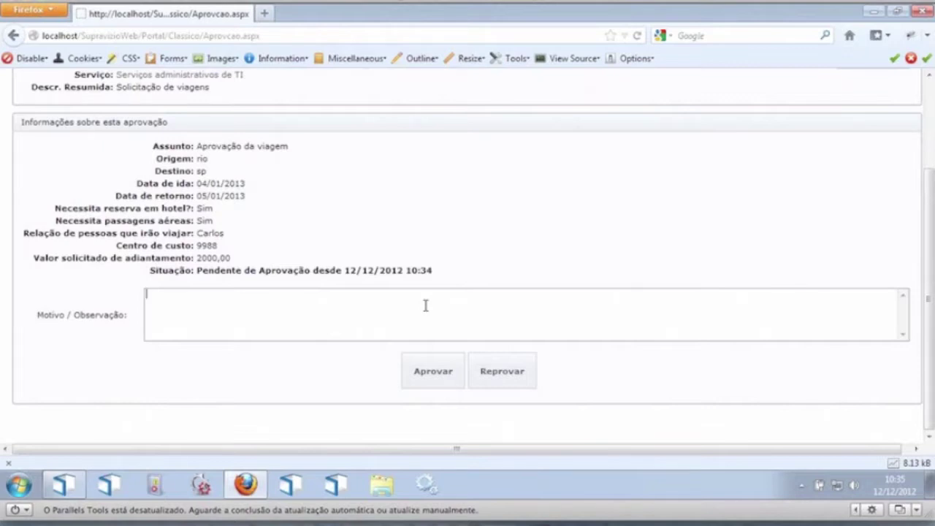
{"action": "type", "text": "AProvado"}
{"action": "left_click", "coordinate": [423, 386]}
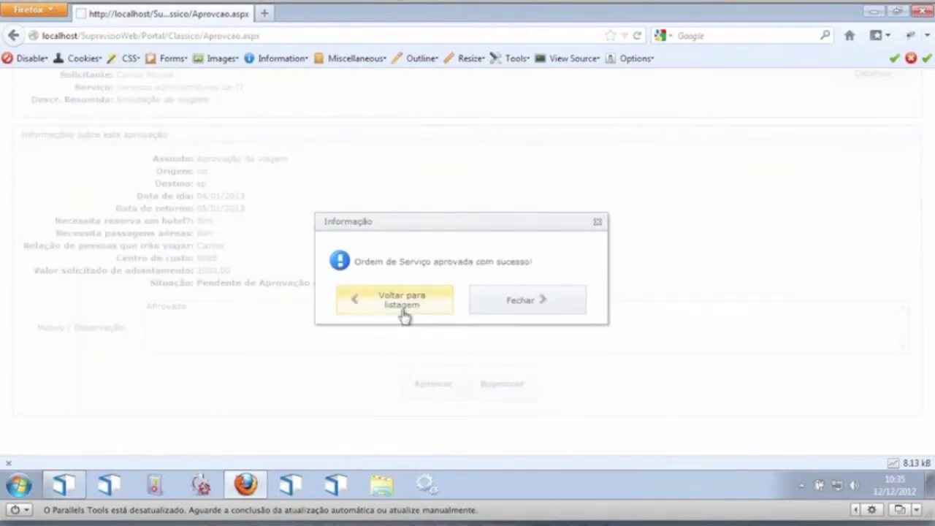
{"action": "left_click", "coordinate": [378, 304]}
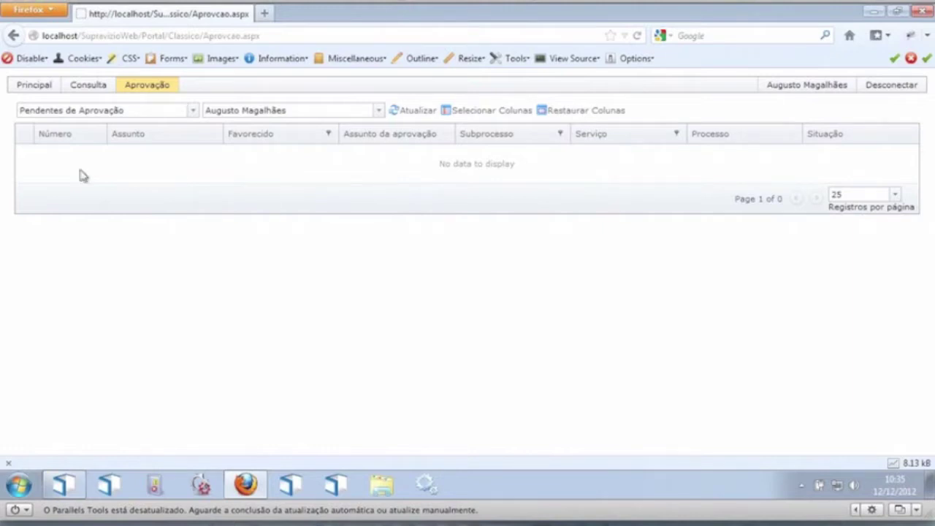
Step: Sign out and log back in as the requesting user
{"action": "left_click", "coordinate": [910, 92]}
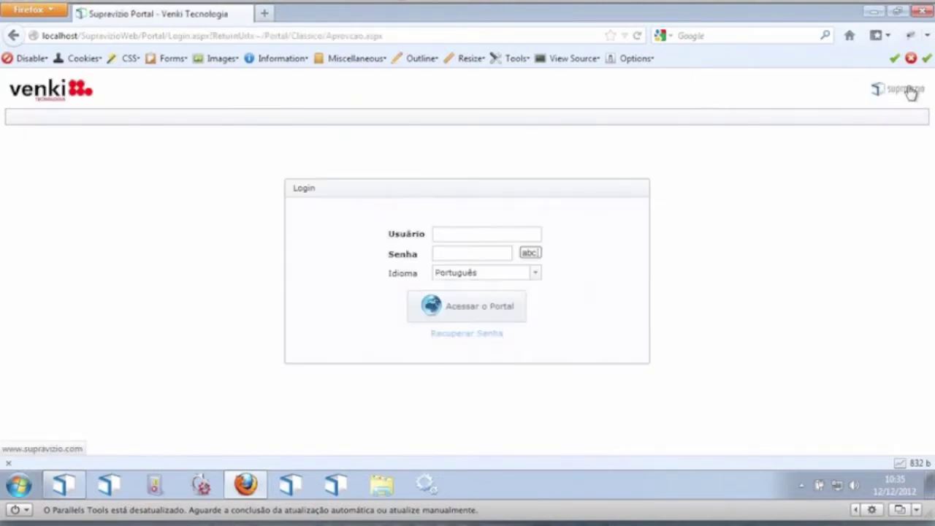
{"action": "left_click", "coordinate": [472, 236]}
{"action": "type", "text": "carl"}
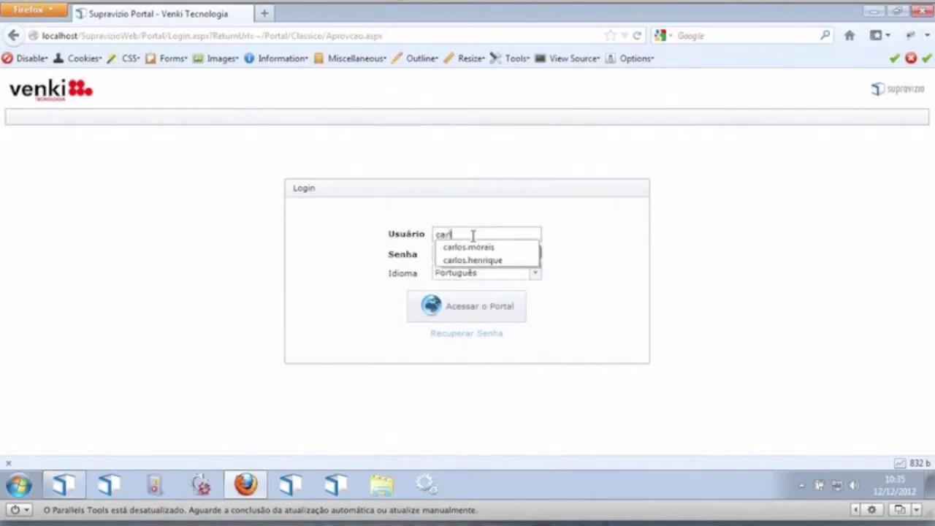
{"action": "key", "text": "Down"}
{"action": "key", "text": "Tab"}
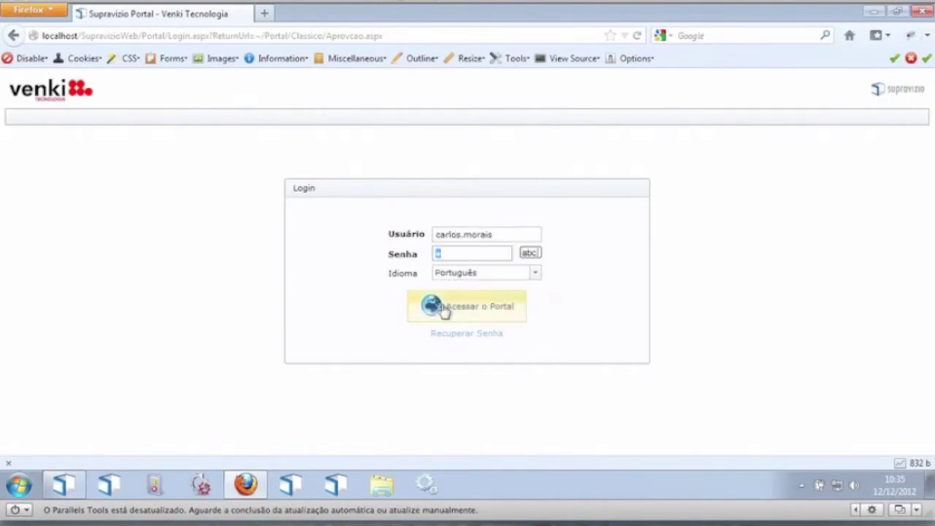
{"action": "left_click", "coordinate": [440, 306]}
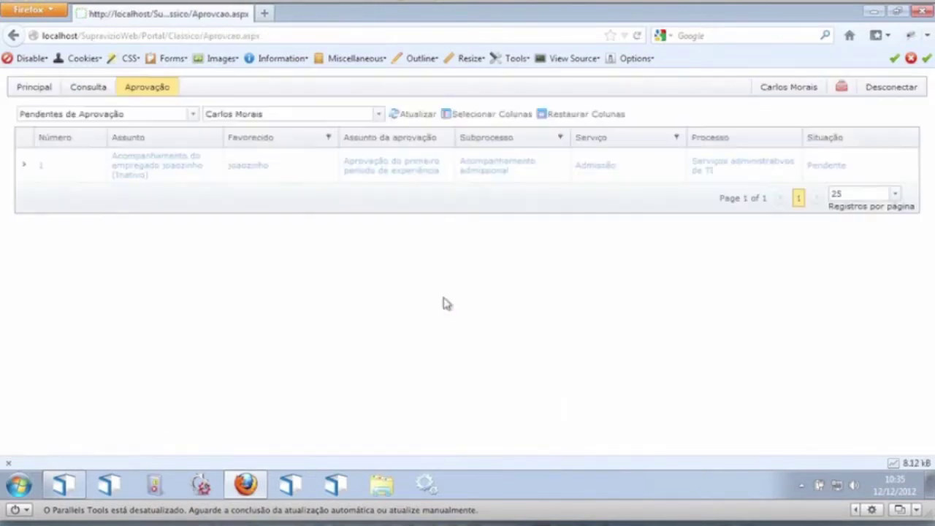
Step: In Consulta, sort requests by number and view request 52's process diagram before returning
{"action": "left_click", "coordinate": [85, 95]}
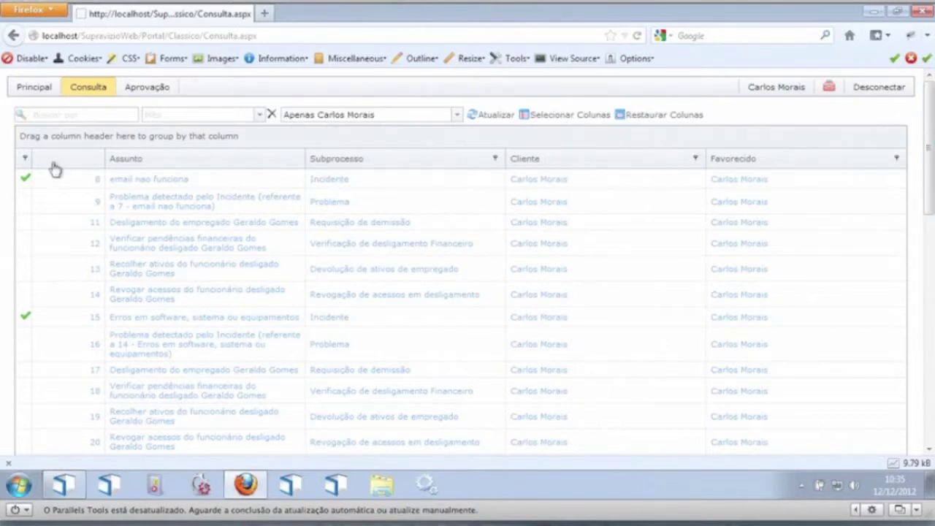
{"action": "left_click", "coordinate": [65, 162]}
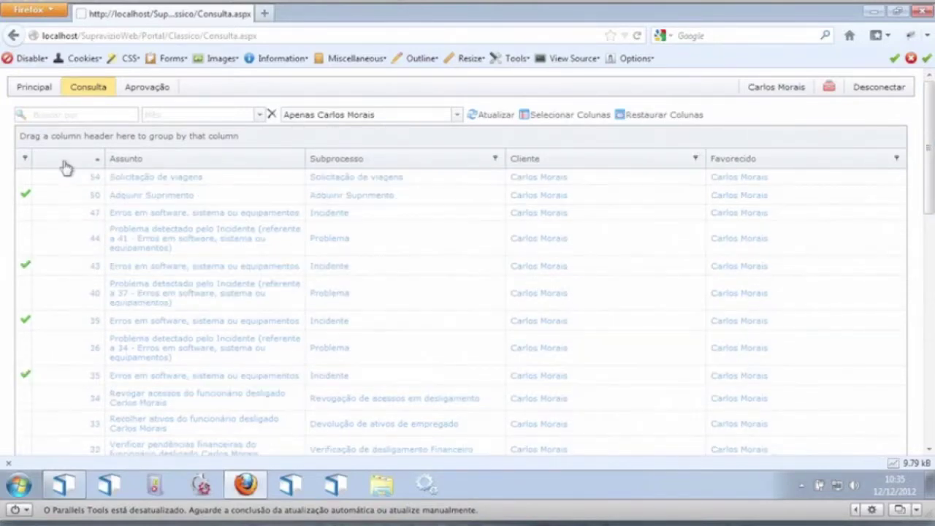
{"action": "left_click", "coordinate": [94, 182]}
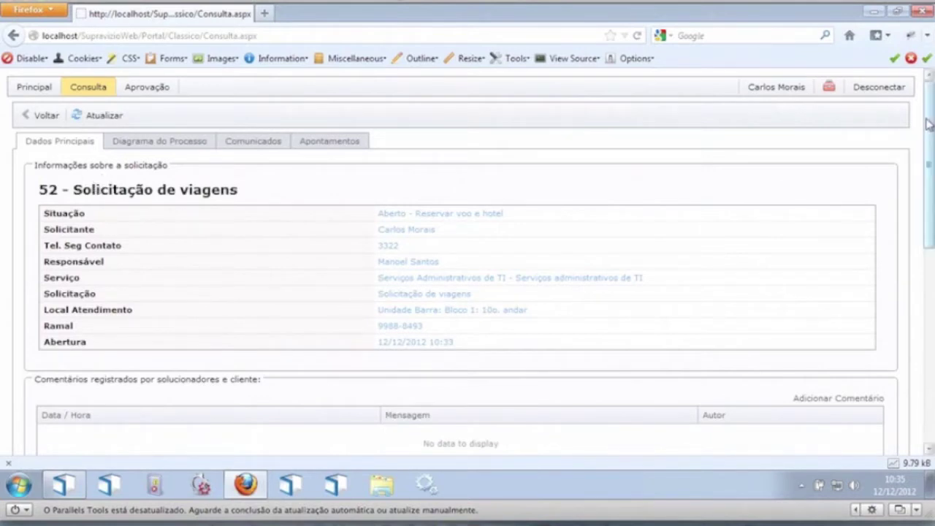
{"action": "left_click", "coordinate": [150, 142]}
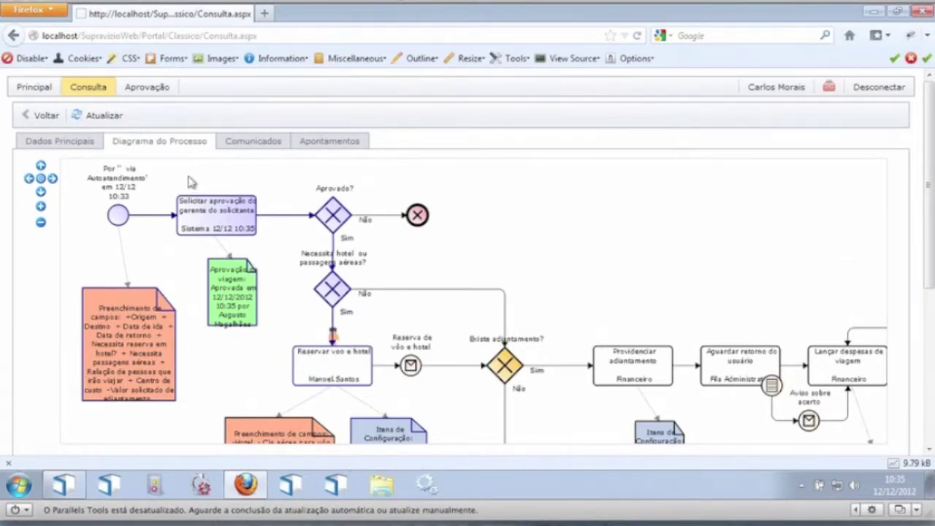
{"action": "left_click", "coordinate": [38, 117]}
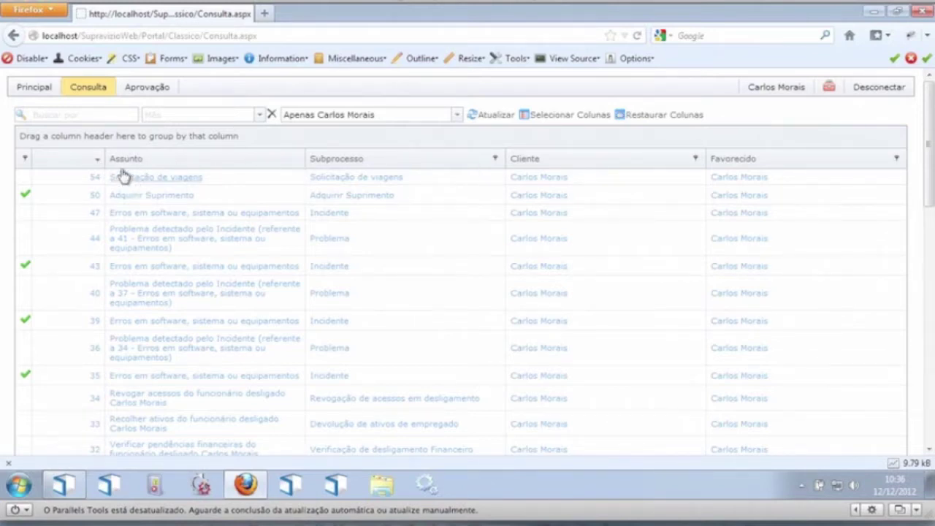
Step: Group the requests by Subprocesso and filter to Solicitação de viagens, newest first
{"action": "left_click", "coordinate": [86, 163]}
{"action": "left_click", "coordinate": [80, 161]}
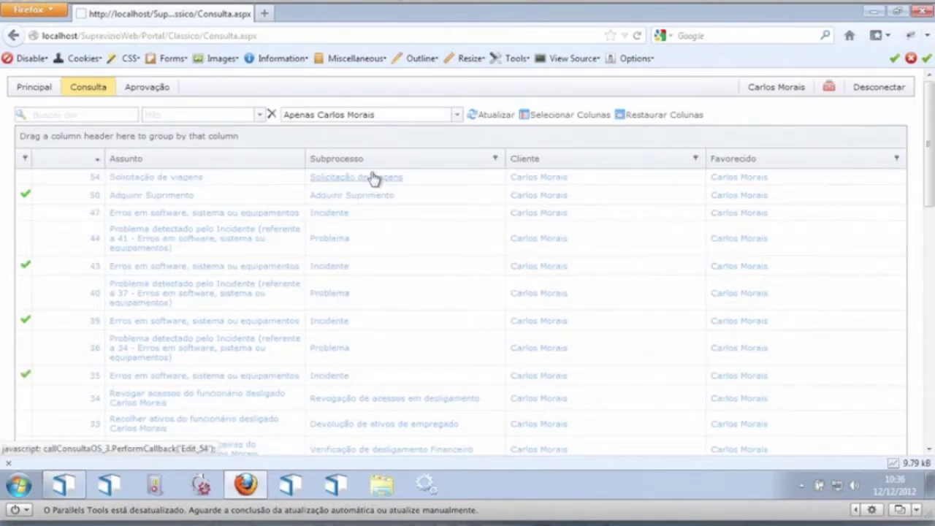
{"action": "left_click_drag", "start_coordinate": [344, 157], "coordinate": [219, 143]}
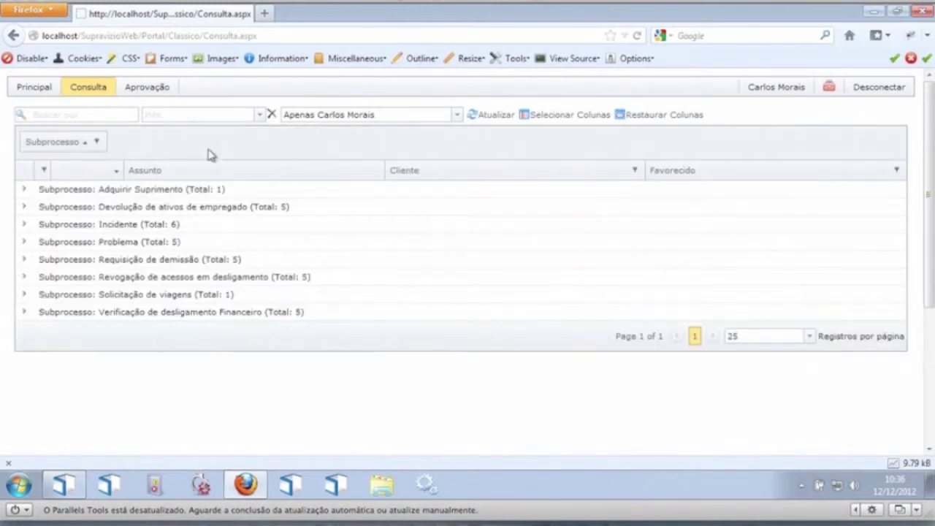
{"action": "left_click", "coordinate": [24, 294]}
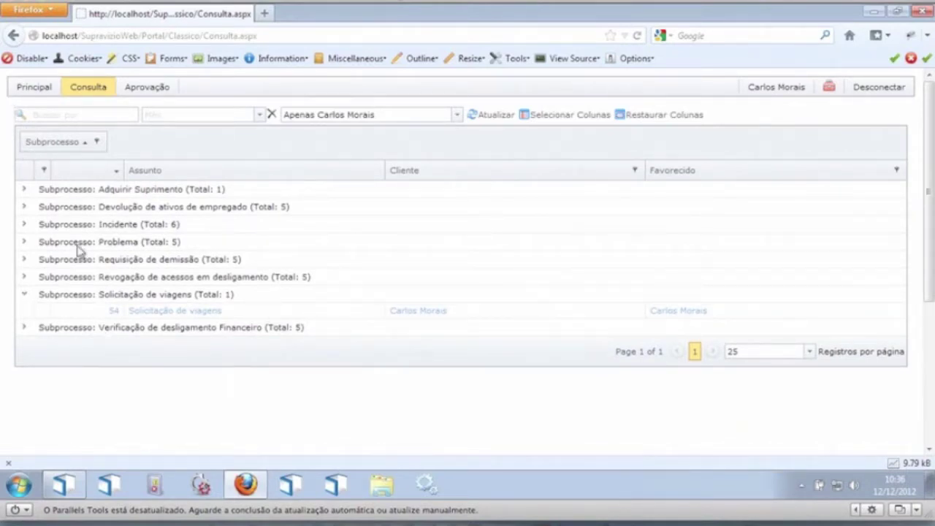
{"action": "left_click", "coordinate": [98, 142]}
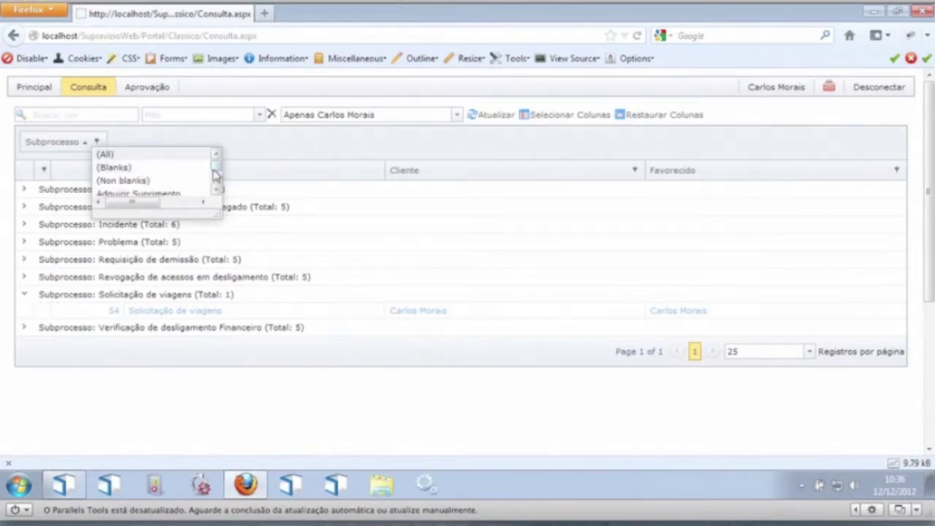
{"action": "scroll", "coordinate": [214, 173], "scroll_direction": "down", "scroll_amount": 3}
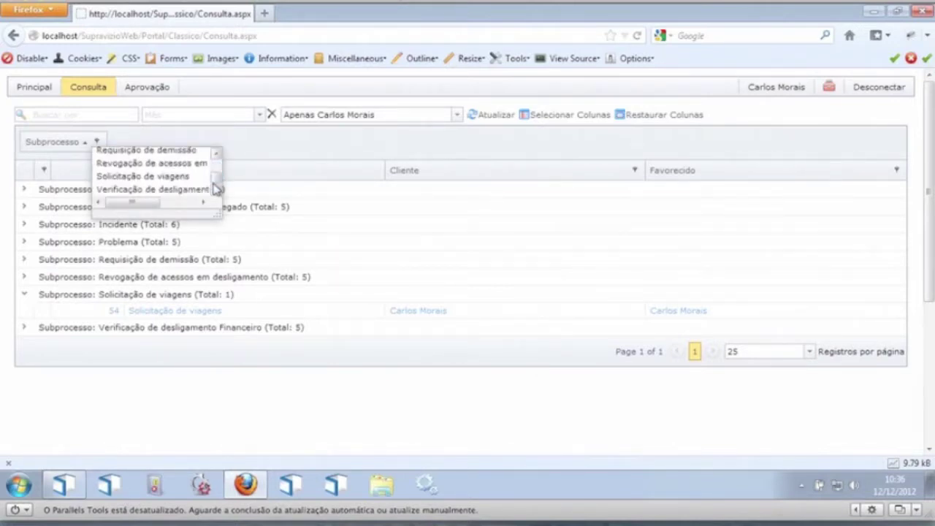
{"action": "left_click", "coordinate": [188, 177]}
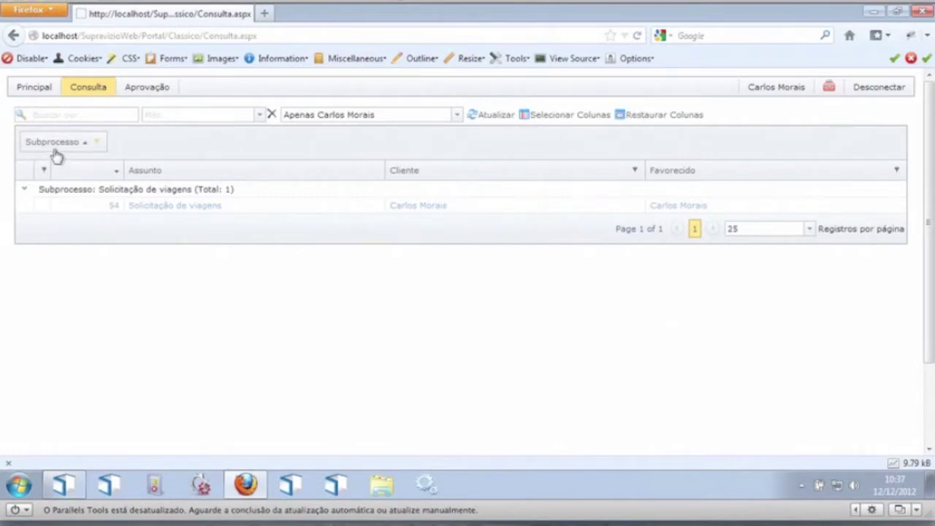
Step: Add the Serviço column to the request grid
{"action": "left_click", "coordinate": [562, 118]}
{"action": "left_click_drag", "start_coordinate": [436, 113], "coordinate": [449, 187]}
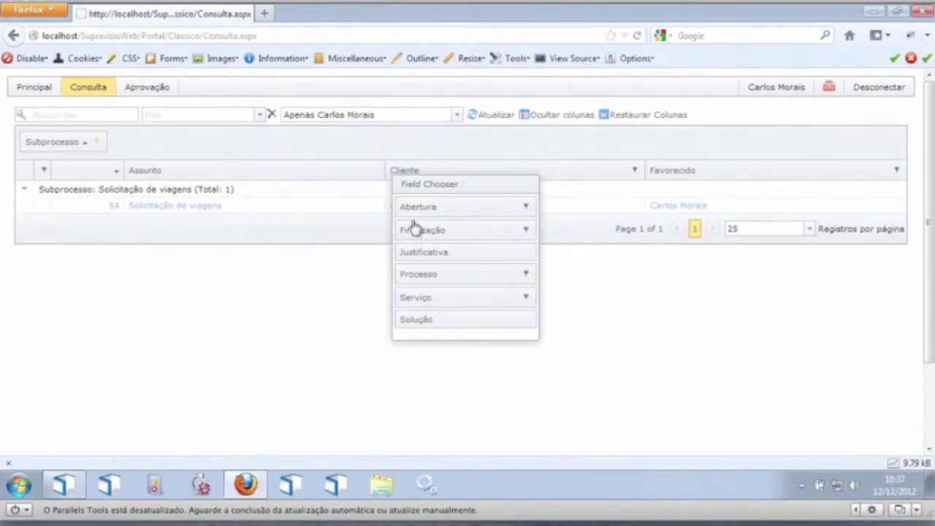
{"action": "left_click_drag", "start_coordinate": [451, 309], "coordinate": [636, 172]}
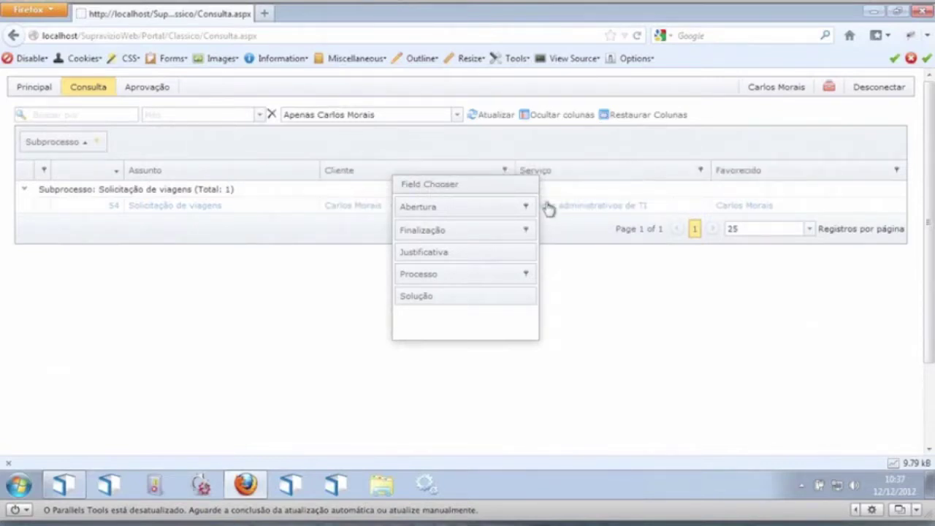
{"action": "left_click", "coordinate": [558, 116]}
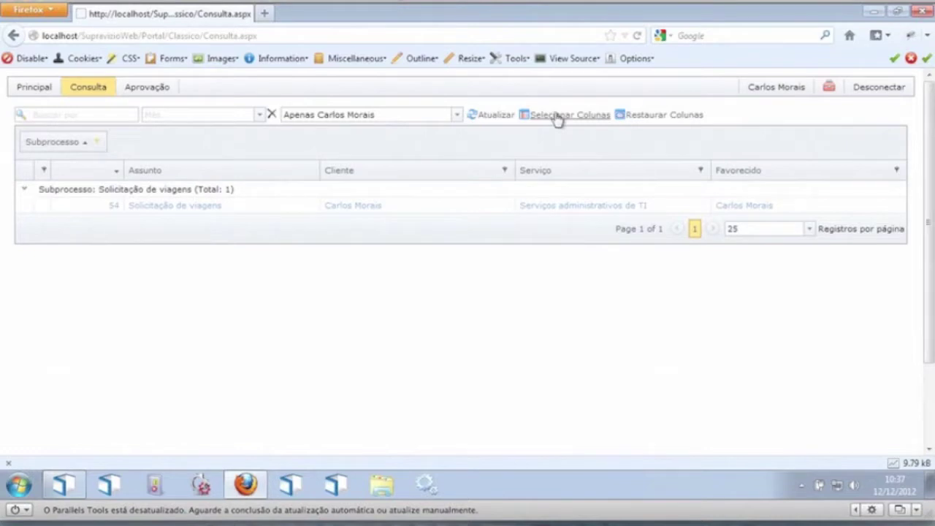
Step: Reload the Consulta page and sign out
{"action": "left_click", "coordinate": [305, 33]}
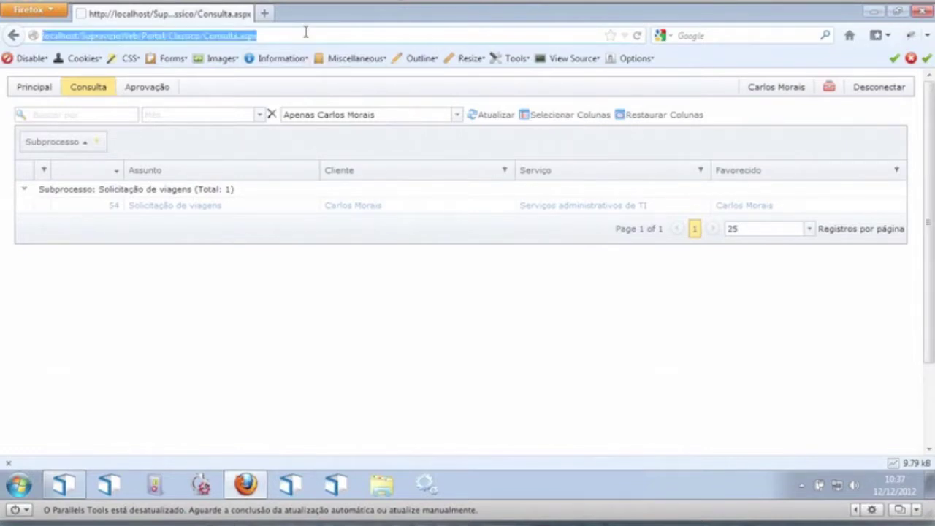
{"action": "key", "text": "Return"}
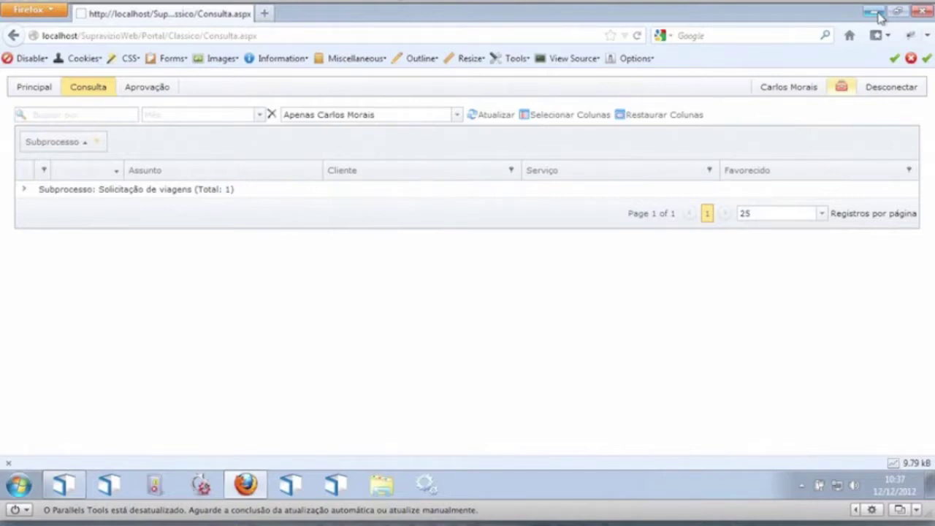
{"action": "left_click", "coordinate": [913, 97]}
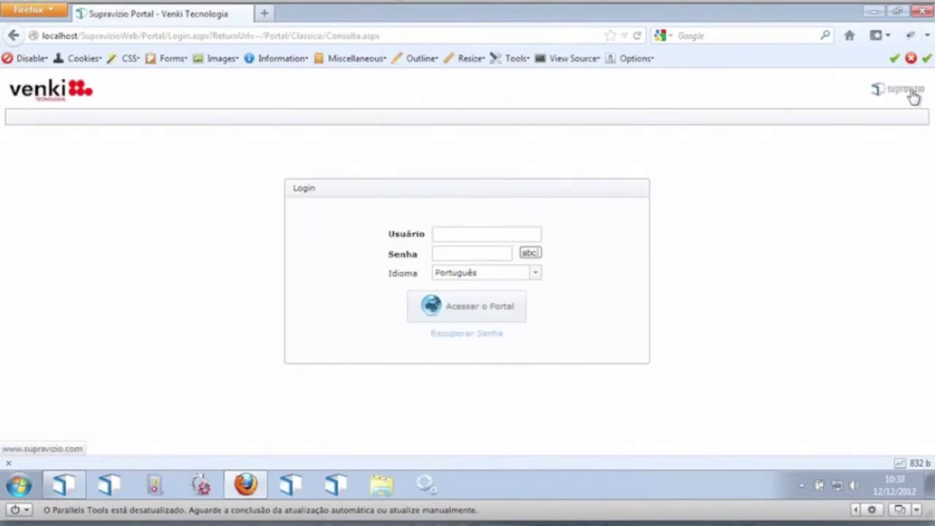
Step: Log in as the portal administrator user with page-editing rights
{"action": "left_click", "coordinate": [445, 236]}
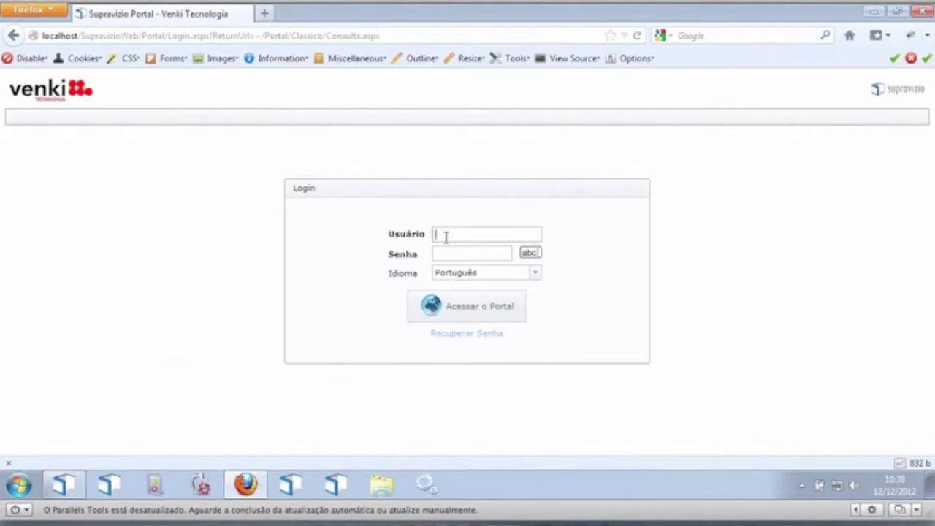
{"action": "type", "text": "joao.silva"}
{"action": "key", "text": "Tab"}
{"action": "type", "text": "1"}
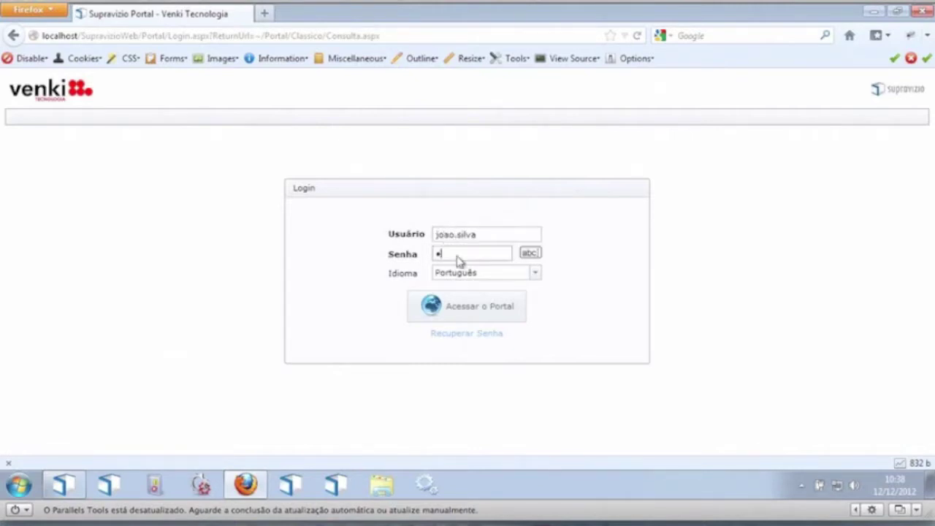
{"action": "left_click", "coordinate": [447, 311]}
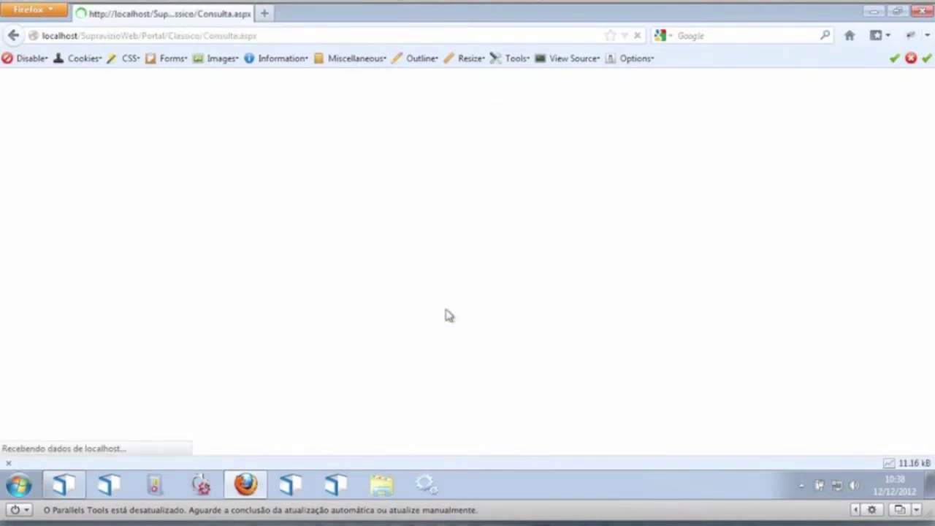
Step: From the Principal page in edit mode, open its page settings and advance to appearance
{"action": "left_click", "coordinate": [44, 107]}
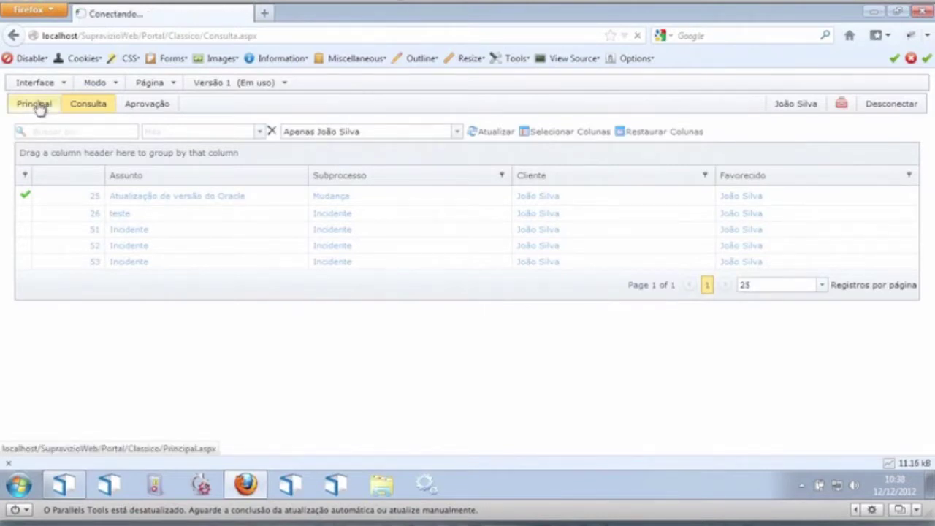
{"action": "left_click", "coordinate": [100, 84]}
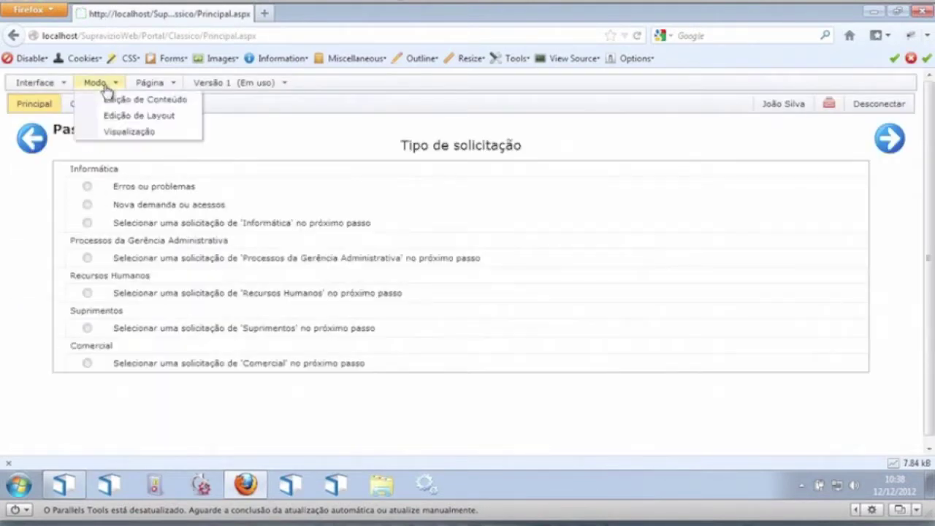
{"action": "left_click", "coordinate": [150, 84]}
{"action": "left_click", "coordinate": [176, 130]}
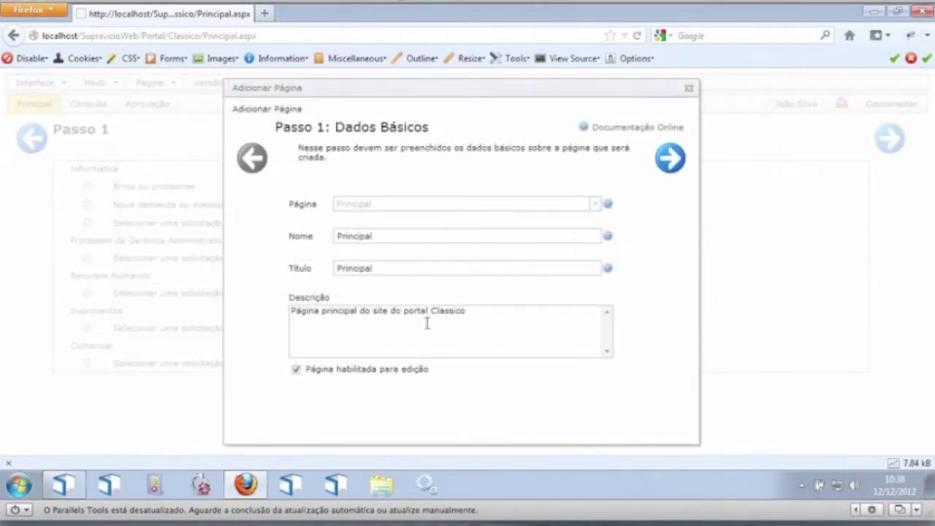
{"action": "left_click", "coordinate": [669, 158]}
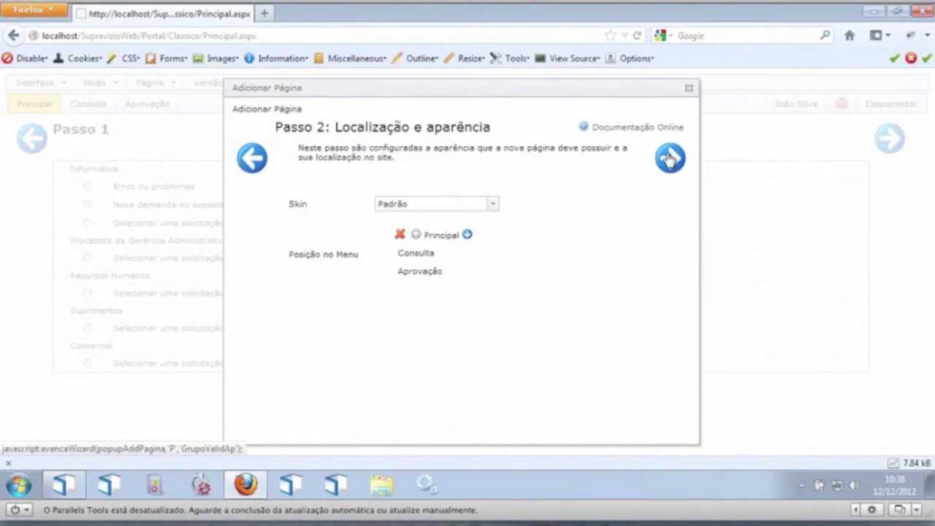
Step: Choose the Alternativo skin and step through advanced properties and permissions to finish
{"action": "left_click", "coordinate": [496, 204]}
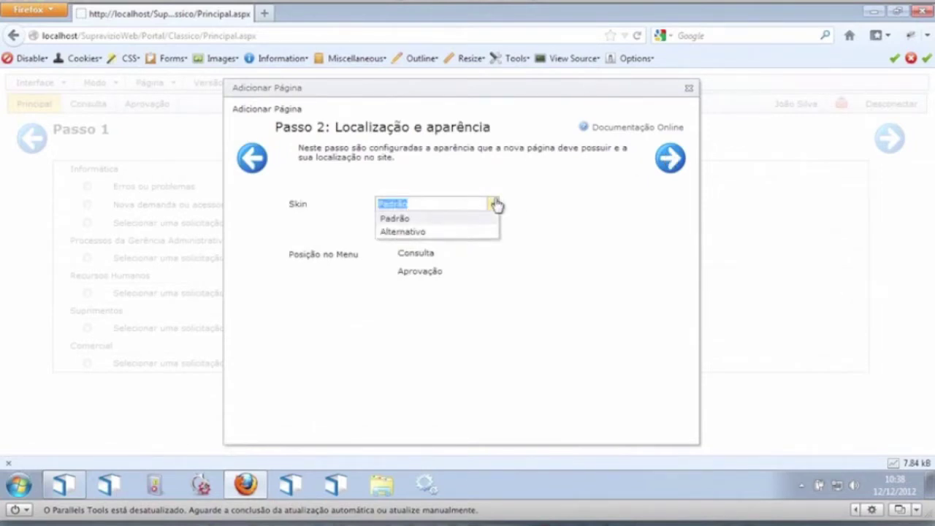
{"action": "left_click", "coordinate": [437, 232]}
{"action": "left_click", "coordinate": [665, 159]}
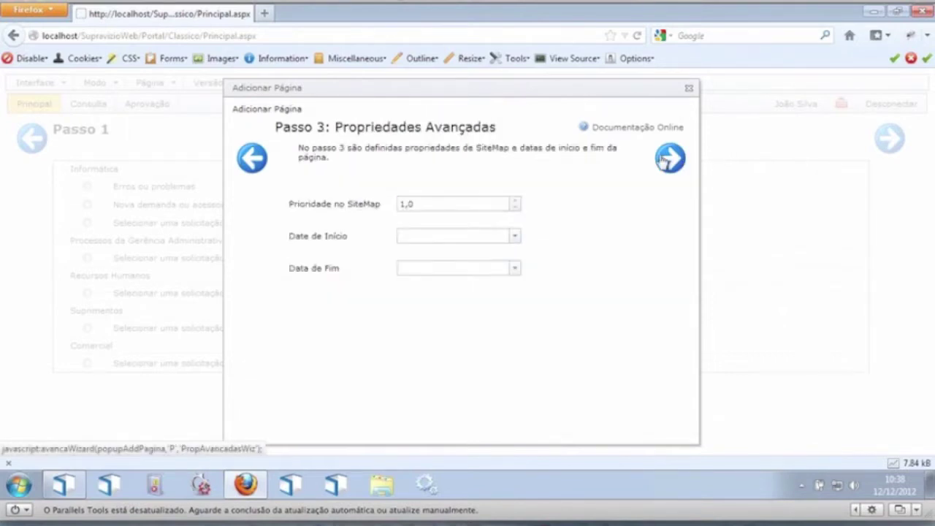
{"action": "left_click", "coordinate": [662, 162]}
{"action": "left_click", "coordinate": [669, 157]}
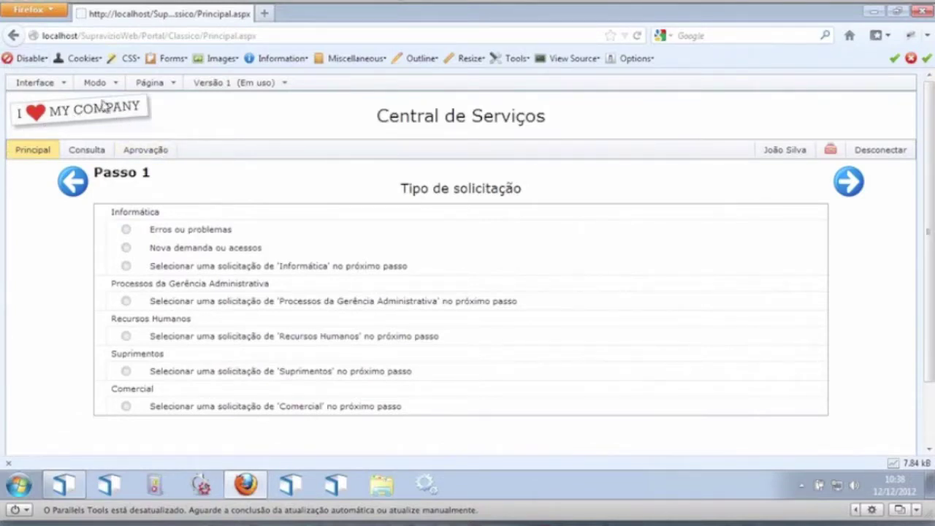
{"action": "left_click_drag", "start_coordinate": [390, 117], "coordinate": [519, 121]}
{"action": "left_click", "coordinate": [519, 121]}
{"action": "scroll", "coordinate": [931, 291], "scroll_direction": "down", "scroll_amount": 2}
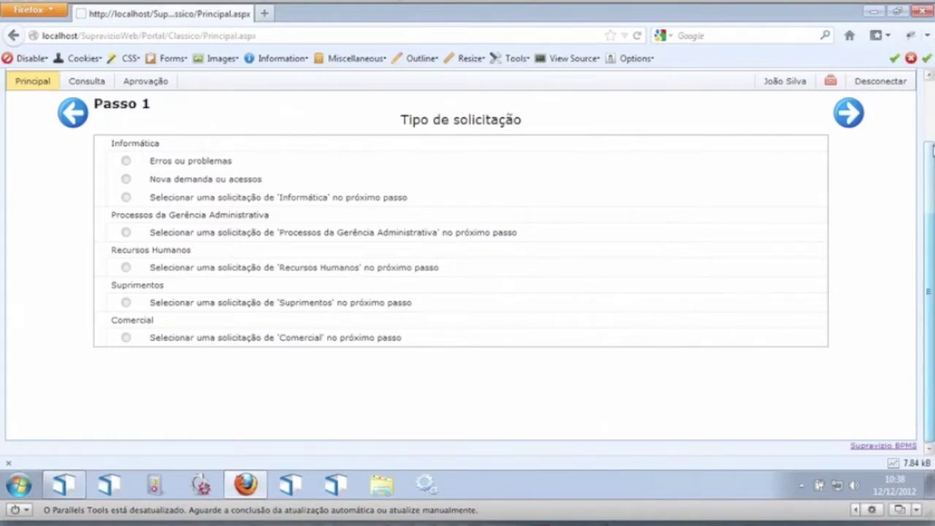
{"action": "left_click_drag", "start_coordinate": [931, 162], "coordinate": [930, 45]}
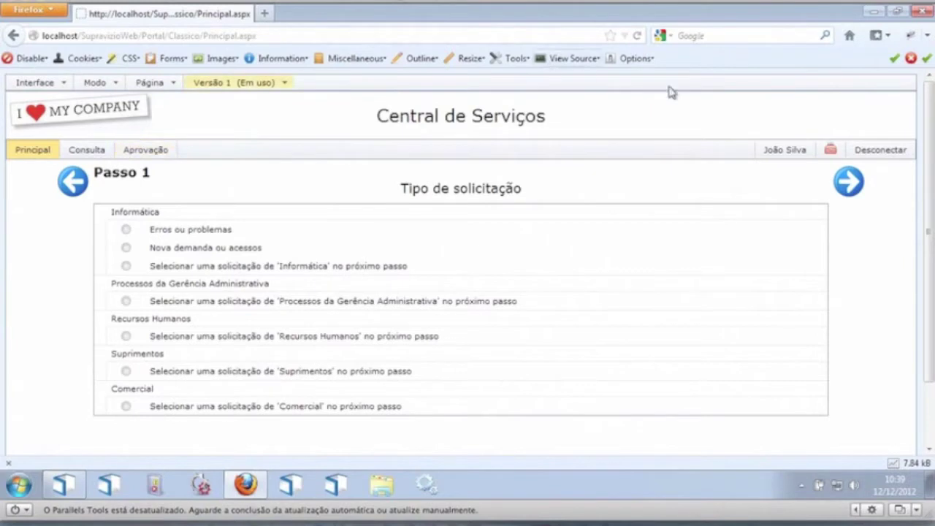
{"action": "left_click", "coordinate": [876, 13]}
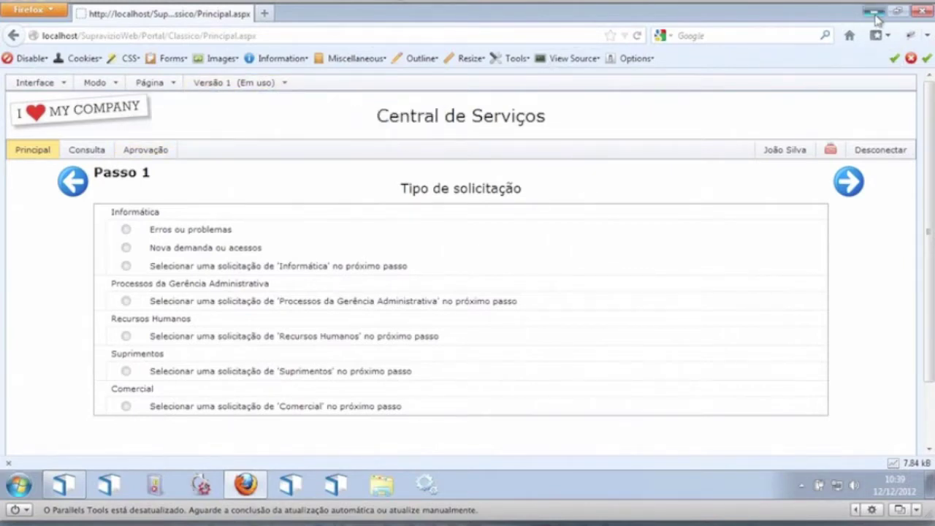
Step: Open the desktop Skin file in Notepad and maximize the window
{"action": "left_click", "coordinate": [874, 14]}
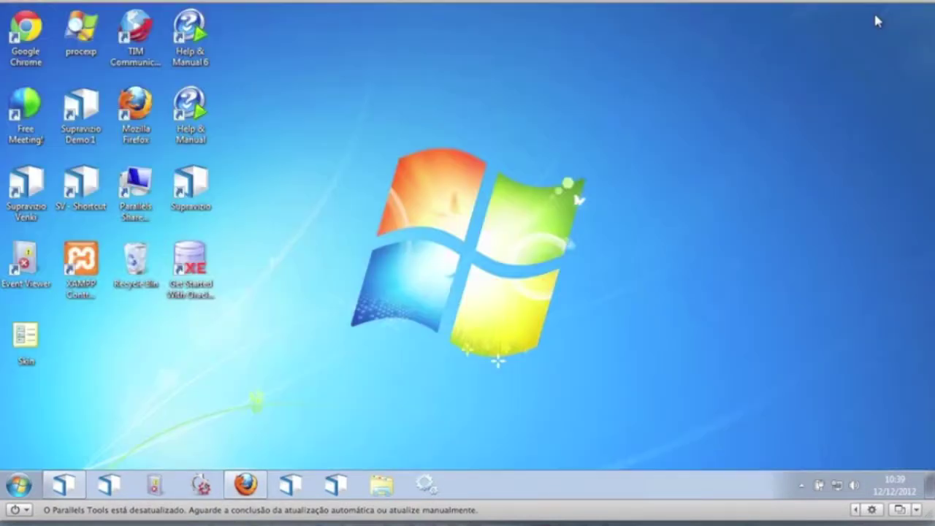
{"action": "left_click", "coordinate": [25, 354]}
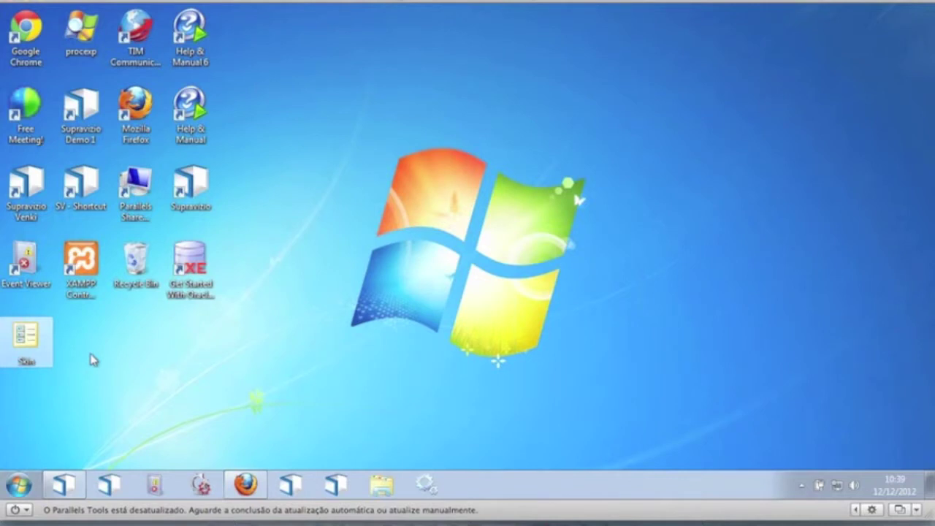
{"action": "double_click", "coordinate": [28, 341]}
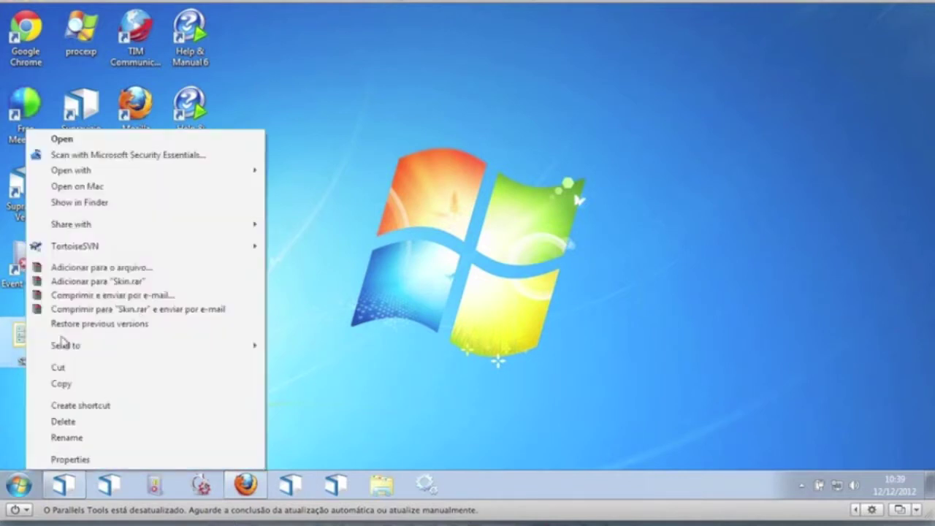
{"action": "mouse_move", "coordinate": [202, 171]}
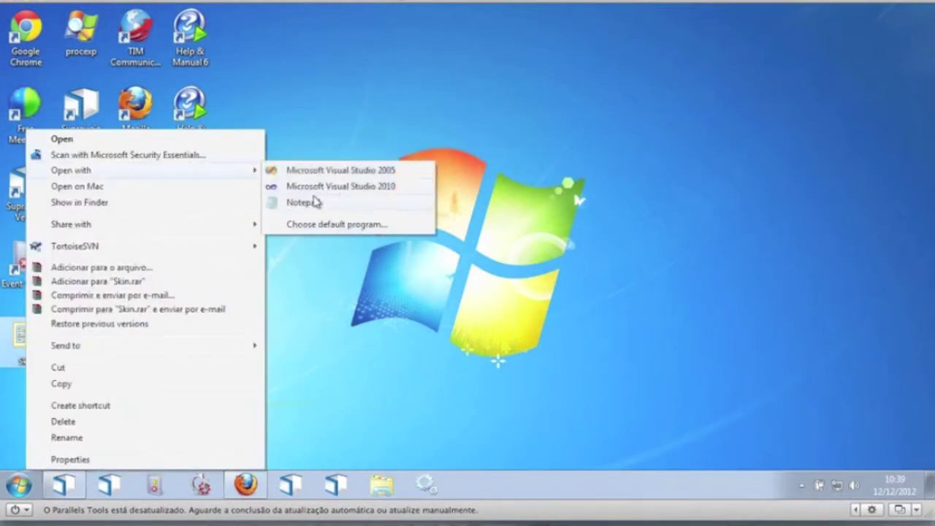
{"action": "left_click", "coordinate": [314, 203]}
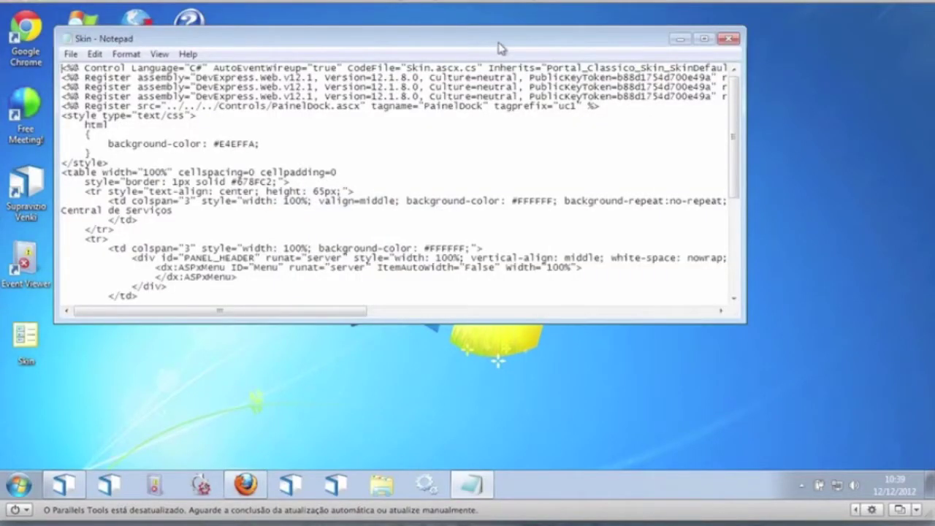
{"action": "double_click", "coordinate": [500, 37]}
Step: Inspect the Skin markup: header background image, 65px header height and #E4EFFA page background
{"action": "left_click_drag", "start_coordinate": [238, 142], "coordinate": [220, 141]}
{"action": "left_click", "coordinate": [32, 145]}
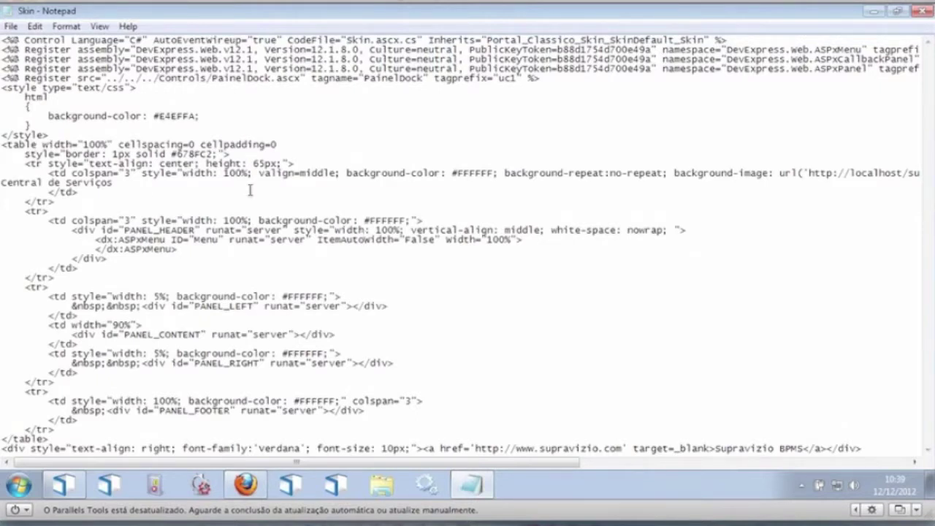
{"action": "left_click", "coordinate": [738, 173]}
{"action": "double_click", "coordinate": [849, 165]}
{"action": "double_click", "coordinate": [852, 165]}
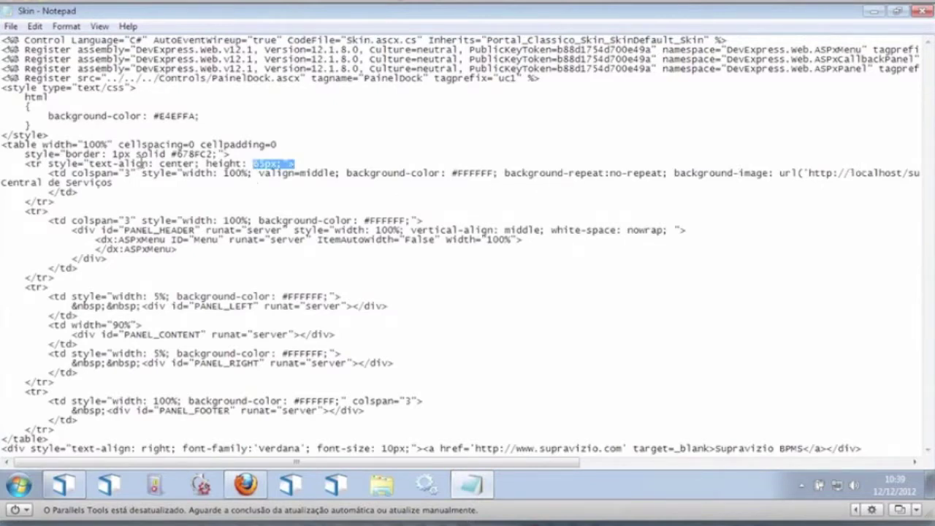
{"action": "left_click", "coordinate": [54, 146]}
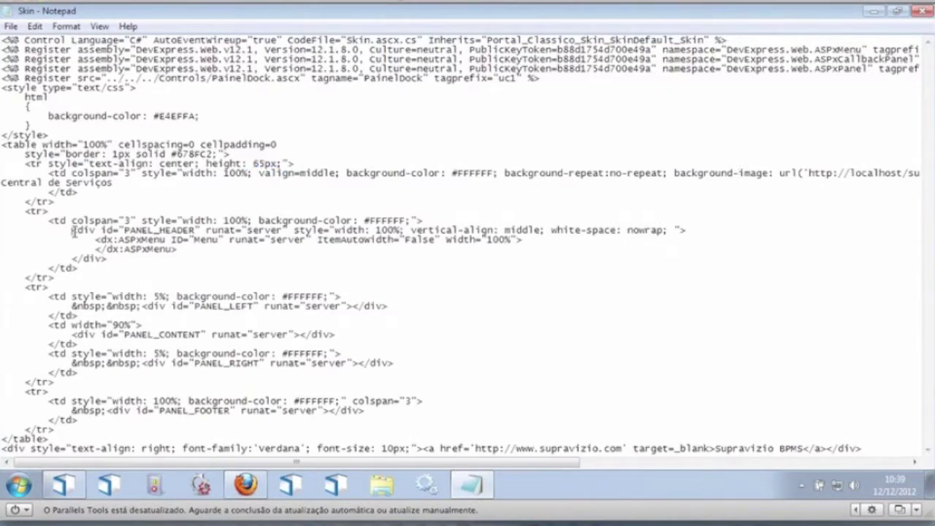
{"action": "double_click", "coordinate": [50, 107]}
{"action": "double_click", "coordinate": [171, 117]}
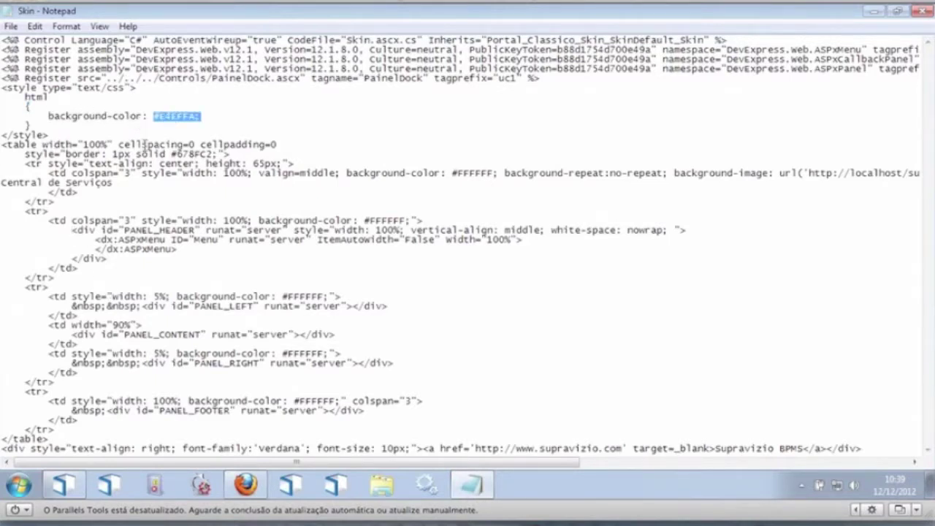
{"action": "left_click", "coordinate": [237, 284]}
{"action": "scroll", "coordinate": [236, 284], "scroll_direction": "right", "scroll_amount": 10}
{"action": "scroll", "coordinate": [235, 284], "scroll_direction": "right", "scroll_amount": 3}
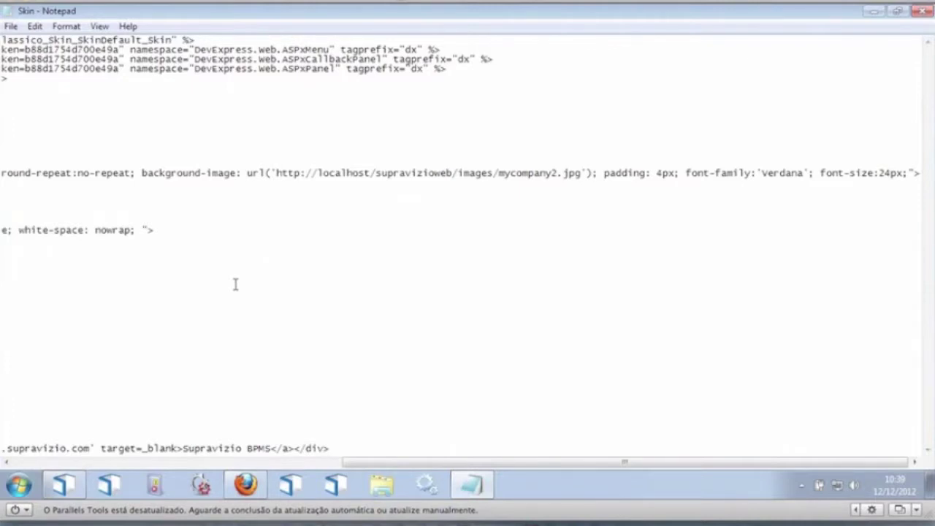
{"action": "left_click_drag", "start_coordinate": [448, 462], "coordinate": [84, 394]}
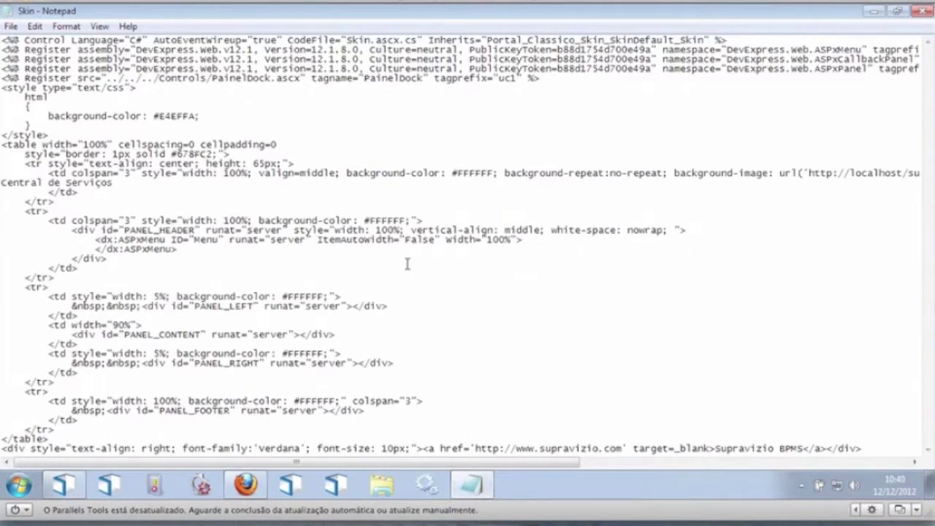
Step: Close the Skin file's Notepad window and deselect the Skin desktop icon
{"action": "left_click", "coordinate": [923, 10]}
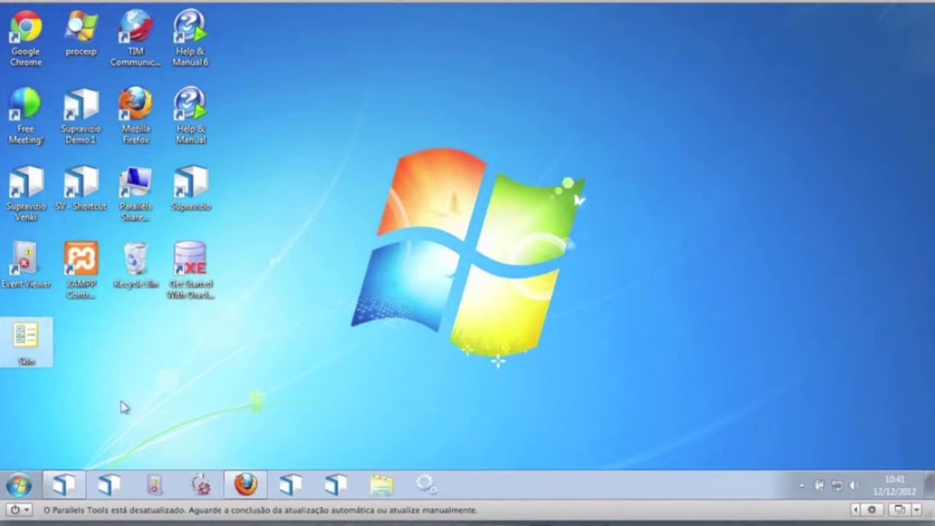
{"action": "left_click", "coordinate": [132, 375]}
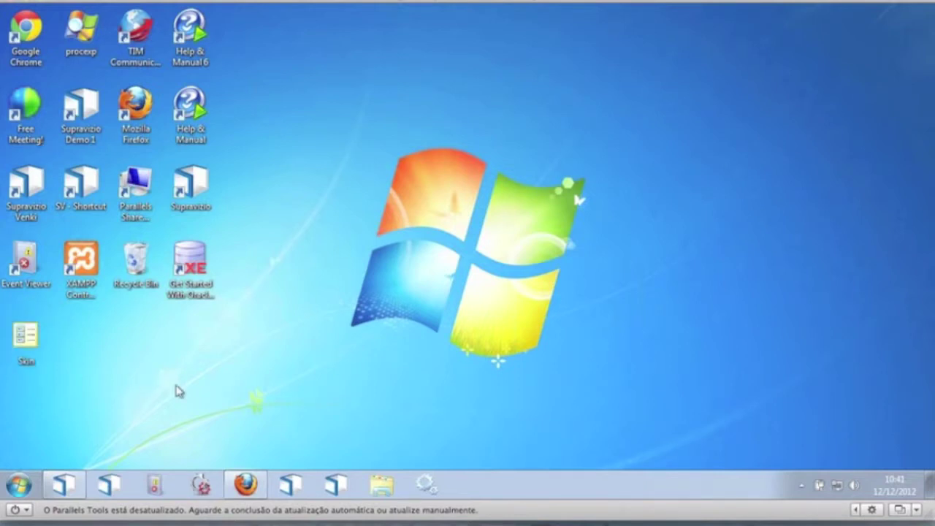
{"action": "left_click", "coordinate": [22, 340]}
{"action": "right_click", "coordinate": [20, 337]}
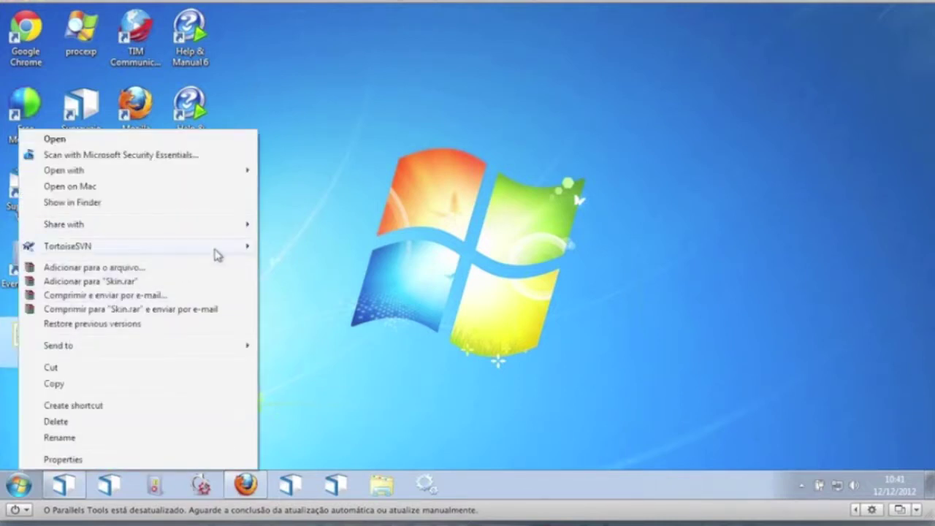
{"action": "mouse_move", "coordinate": [226, 257]}
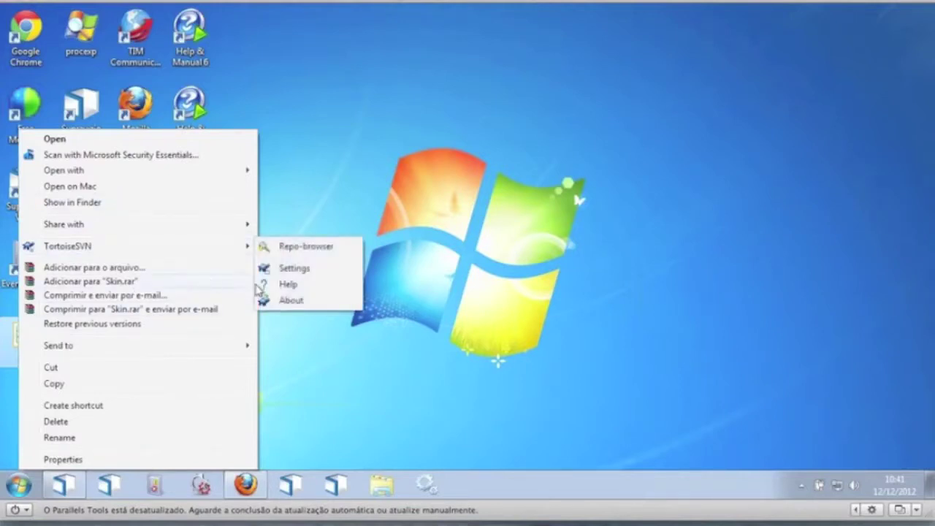
{"action": "left_click", "coordinate": [367, 389]}
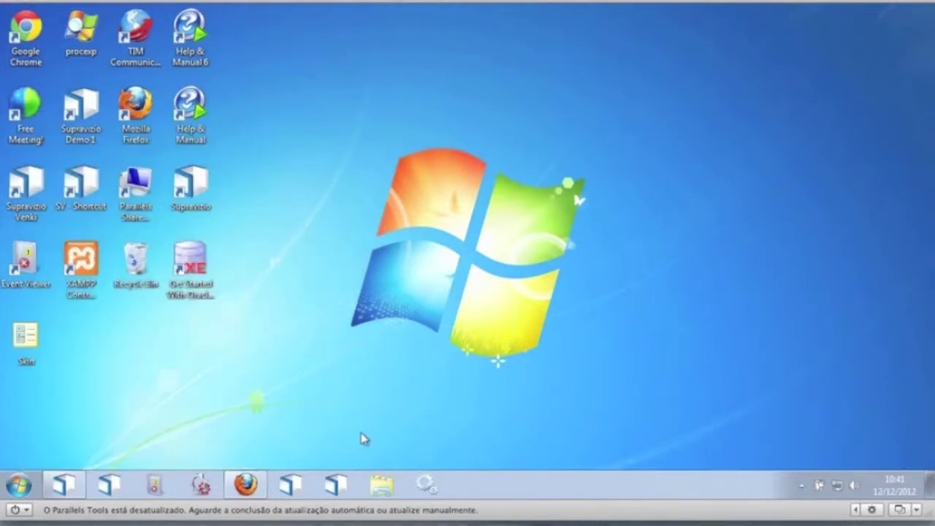
Step: Browse from drive D: through Desenv, wwwroot and SupravizioWeb into the Portal folder
{"action": "left_click", "coordinate": [381, 484]}
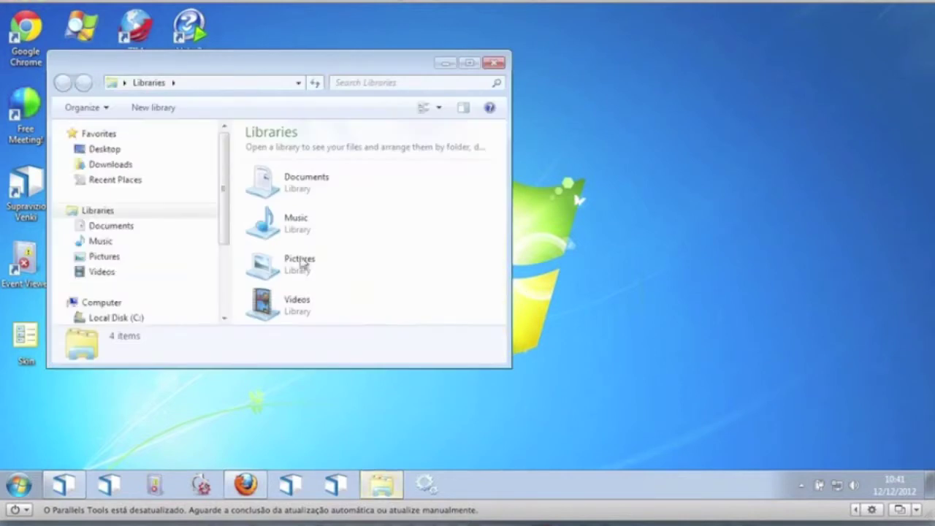
{"action": "left_click_drag", "start_coordinate": [228, 207], "coordinate": [229, 236]}
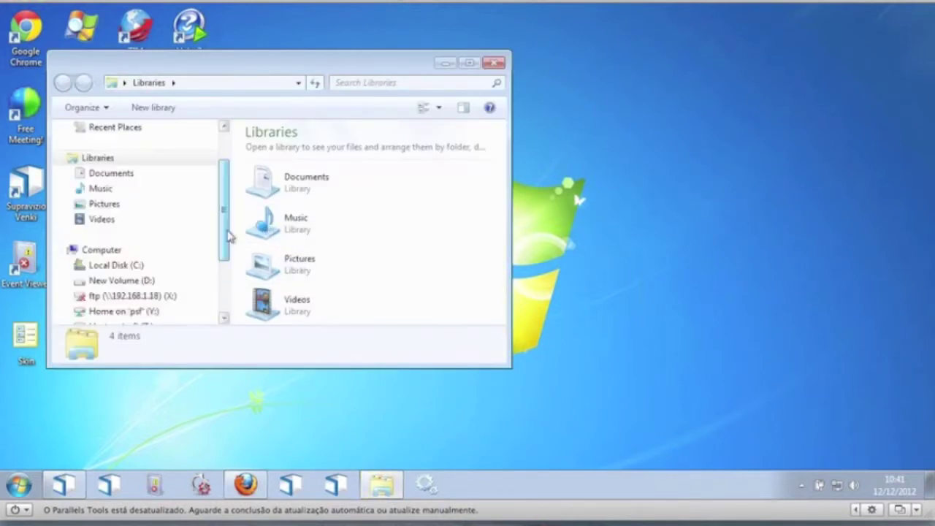
{"action": "left_click", "coordinate": [136, 282]}
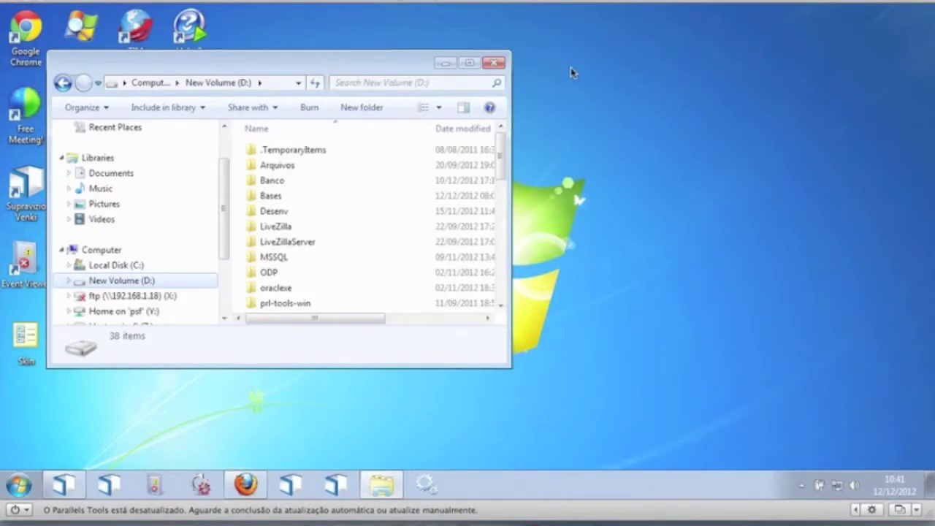
{"action": "double_click", "coordinate": [299, 213]}
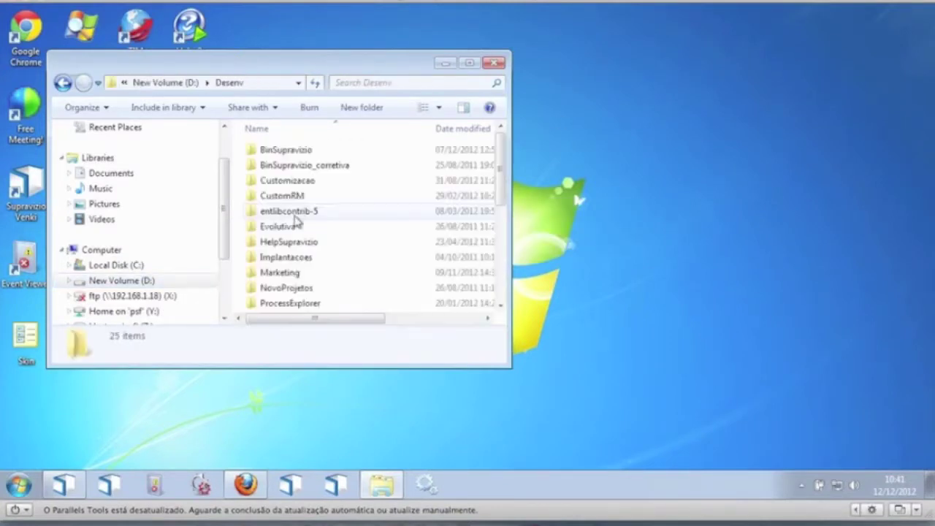
{"action": "left_click", "coordinate": [319, 183]}
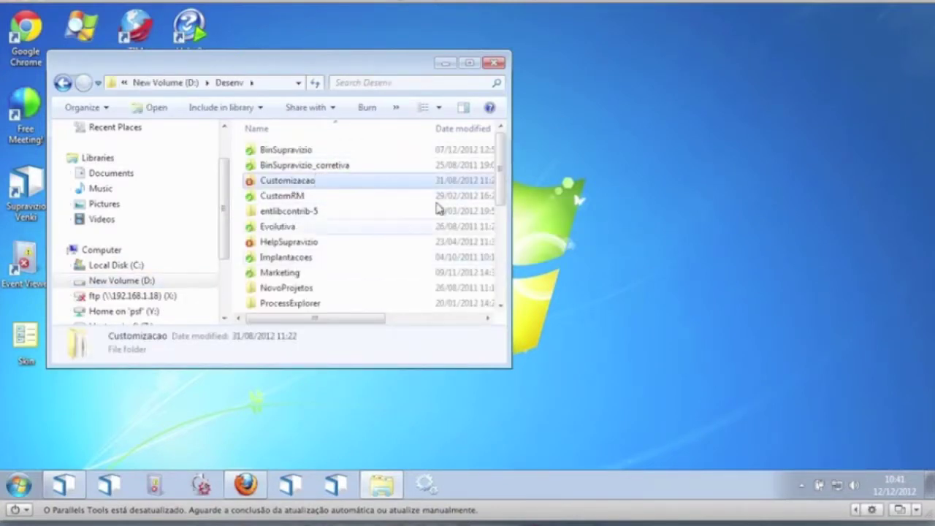
{"action": "left_click_drag", "start_coordinate": [503, 182], "coordinate": [501, 245]}
{"action": "double_click", "coordinate": [340, 249]}
{"action": "double_click", "coordinate": [310, 199]}
{"action": "left_click", "coordinate": [323, 244]}
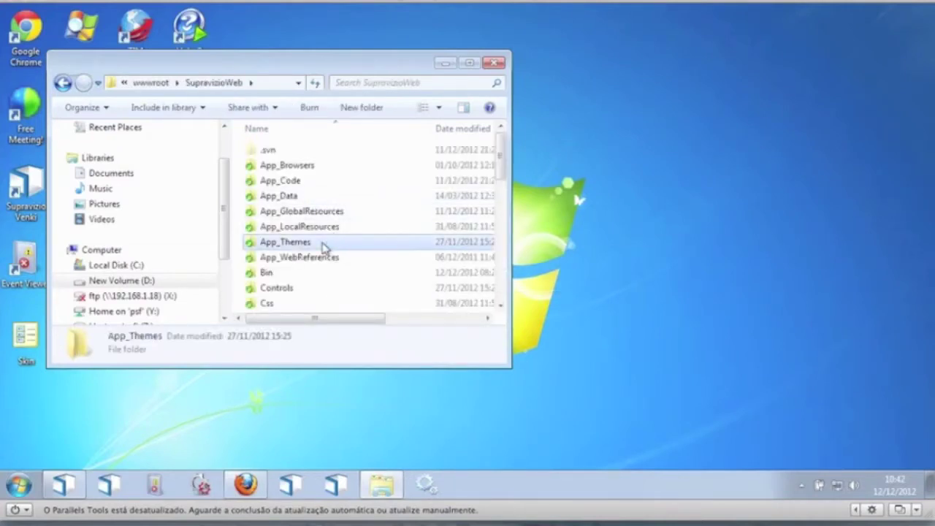
{"action": "key", "text": "p"}
{"action": "double_click", "coordinate": [293, 150]}
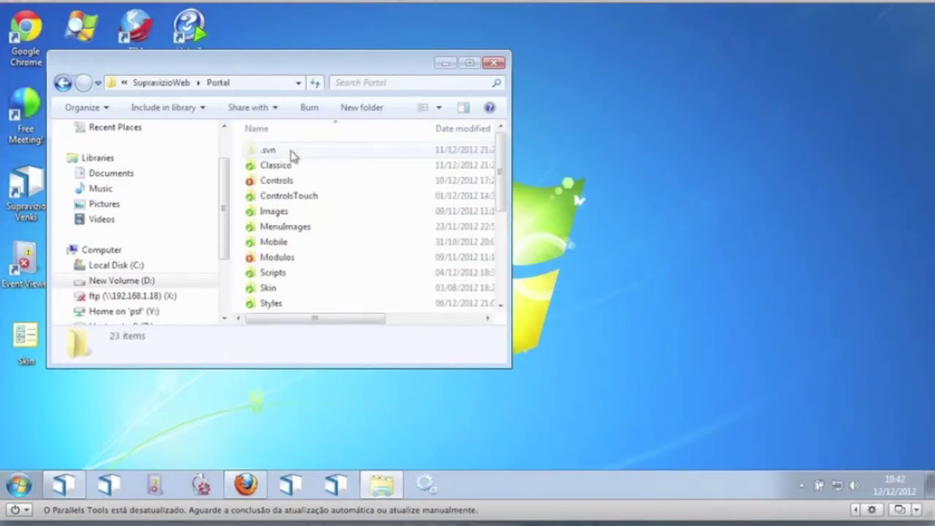
Step: Maximize Explorer and open Classico, then Skin, then SkinDefault
{"action": "double_click", "coordinate": [400, 65]}
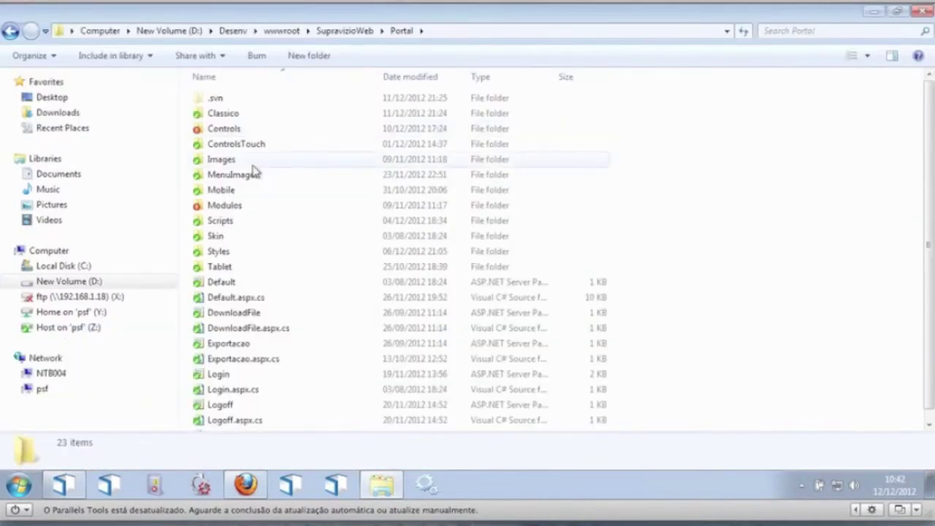
{"action": "left_click", "coordinate": [255, 114]}
{"action": "key", "text": "Down"}
{"action": "key", "text": "Up"}
{"action": "key", "text": "Return"}
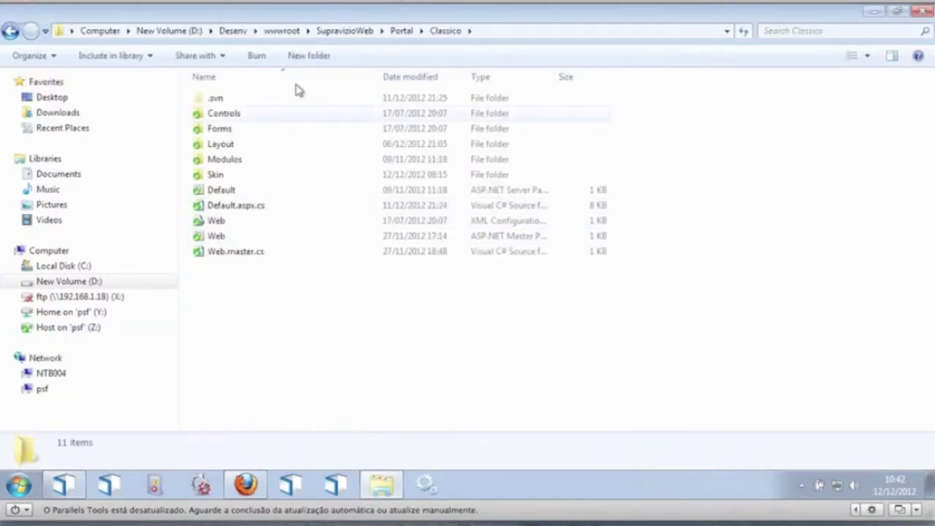
{"action": "double_click", "coordinate": [240, 177]}
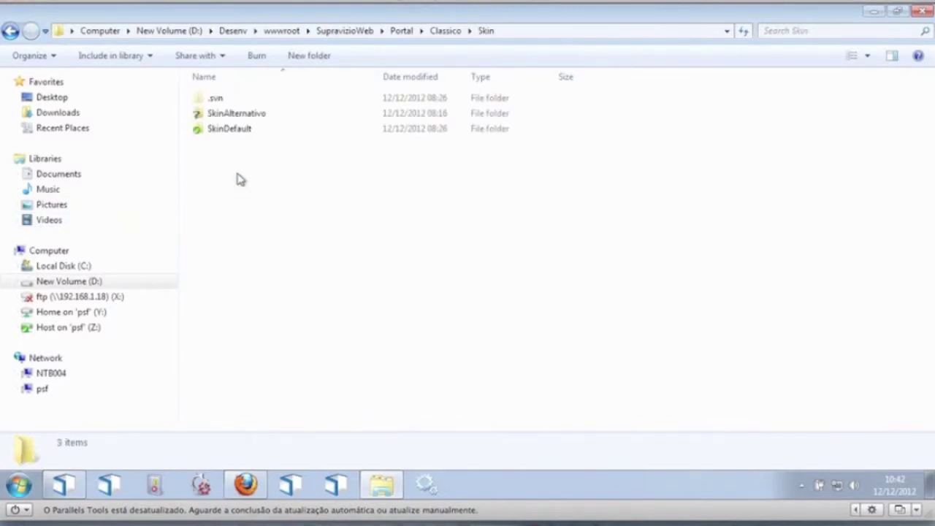
{"action": "left_click", "coordinate": [257, 130]}
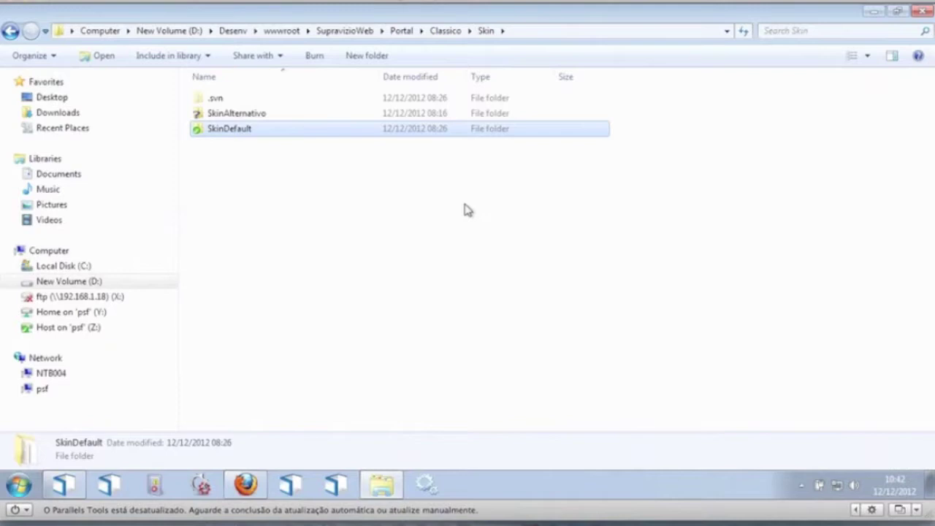
{"action": "key", "text": "Return"}
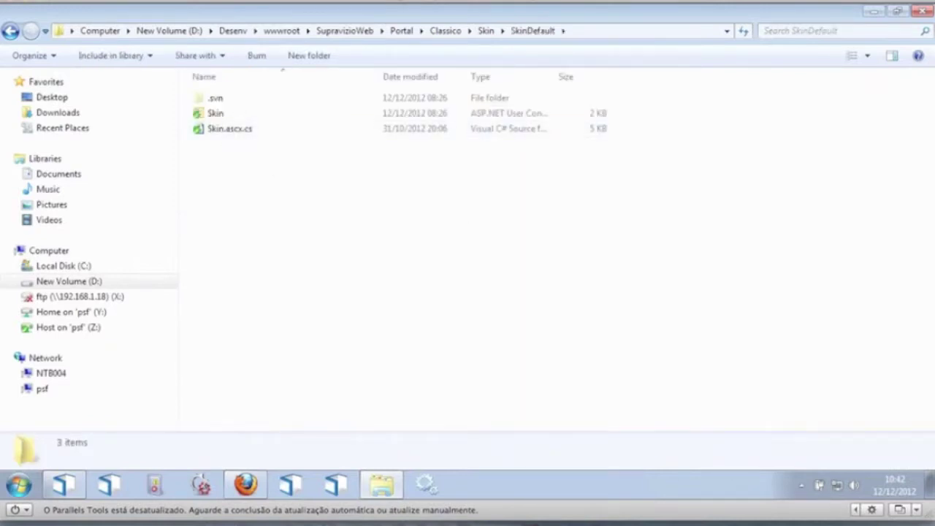
Step: Go back to the Skin folder, view SkinAlternativo's files, then close Explorer
{"action": "left_click", "coordinate": [483, 33]}
{"action": "double_click", "coordinate": [276, 113]}
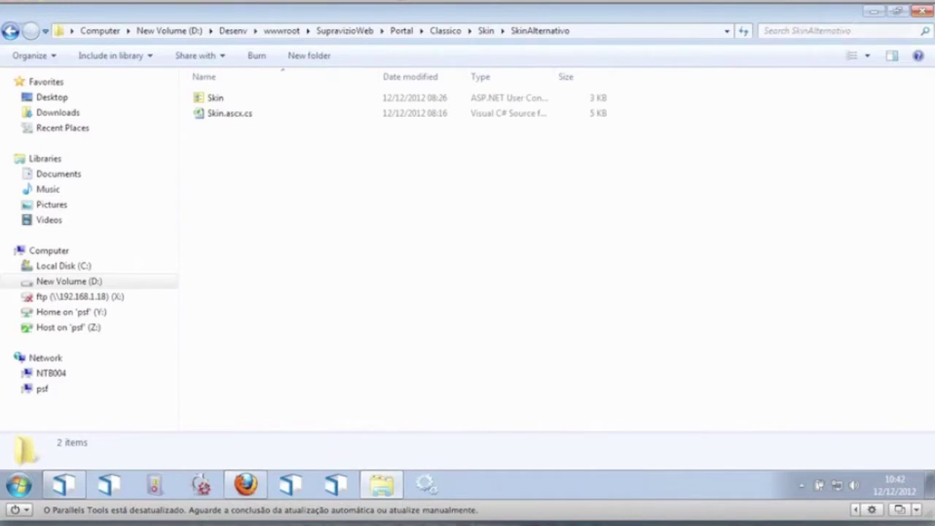
{"action": "left_click", "coordinate": [925, 13]}
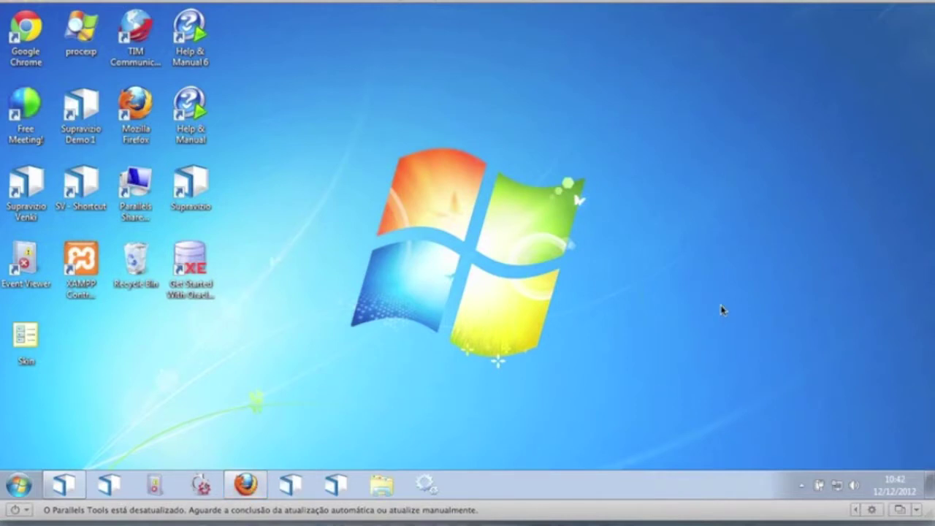
Step: Start a new page in Central de Serviços named, titled and described Relatorios
{"action": "left_click", "coordinate": [246, 487]}
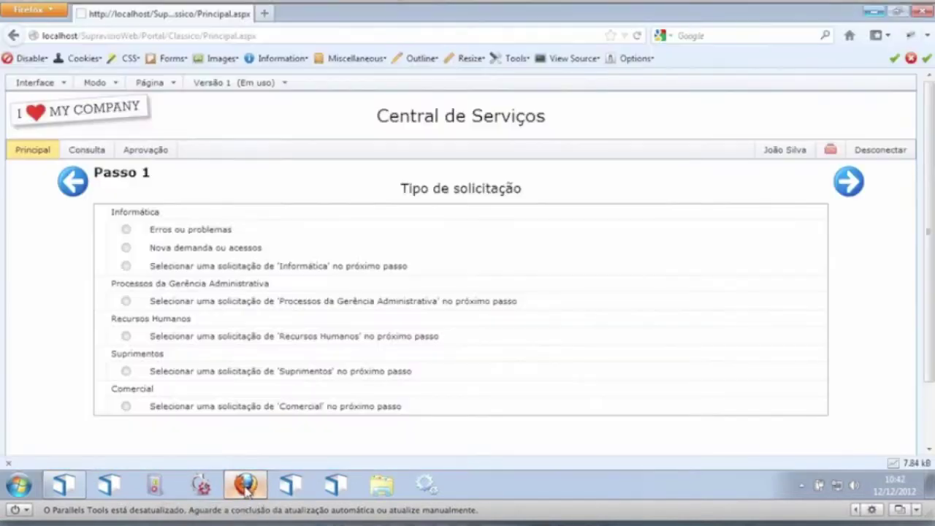
{"action": "left_click", "coordinate": [152, 83]}
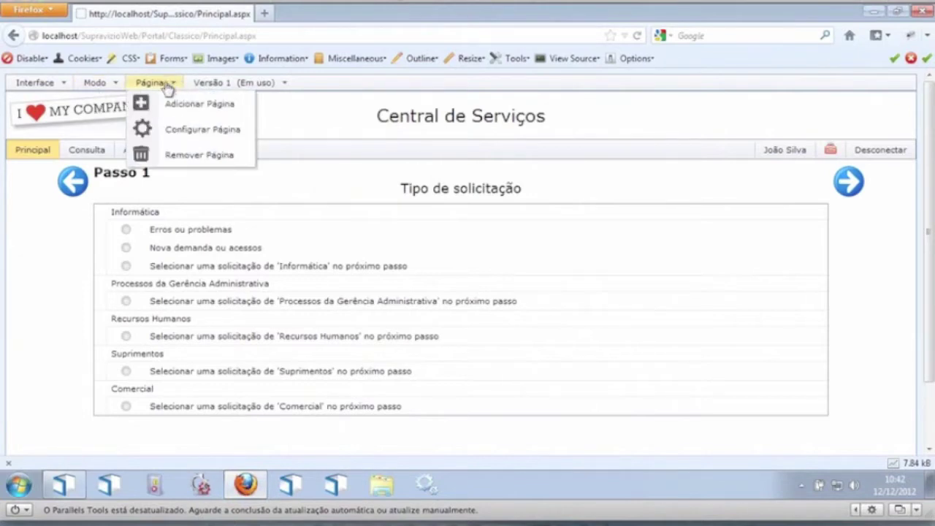
{"action": "left_click", "coordinate": [175, 103]}
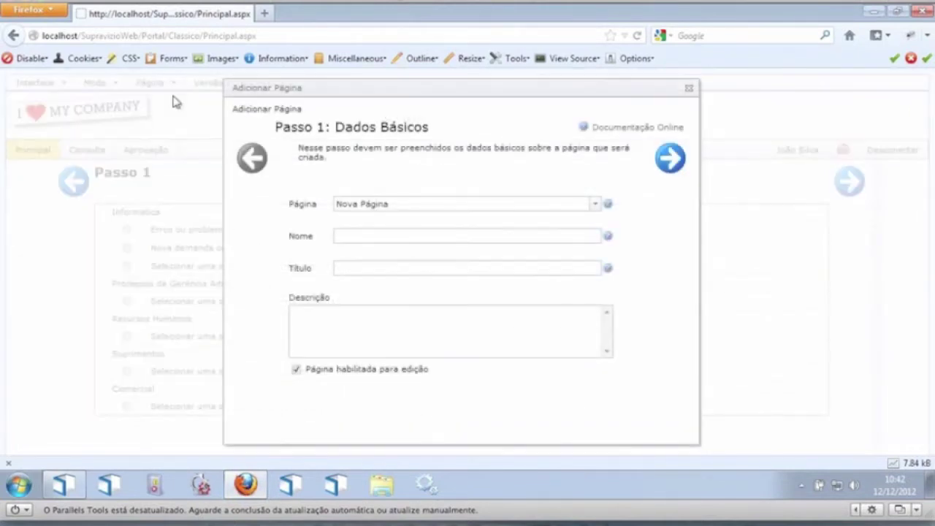
{"action": "left_click", "coordinate": [386, 235]}
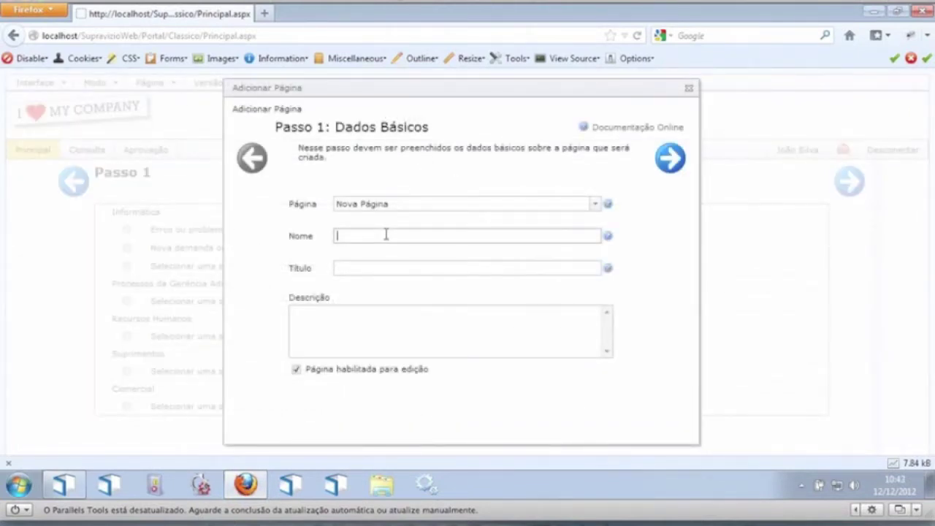
{"action": "key", "text": "Tab"}
{"action": "type", "text": "Relatorios"}
{"action": "key", "text": "Tab"}
{"action": "type", "text": "Relatorios"}
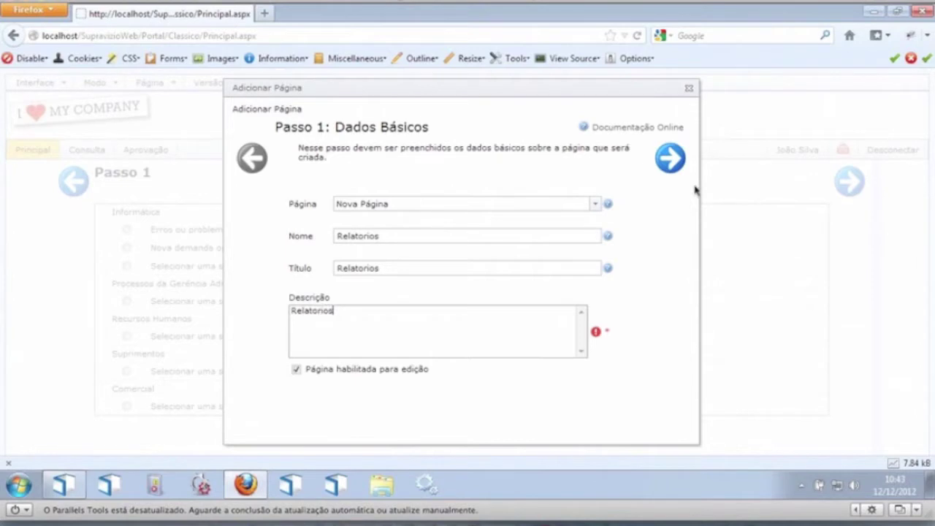
{"action": "left_click", "coordinate": [670, 161]}
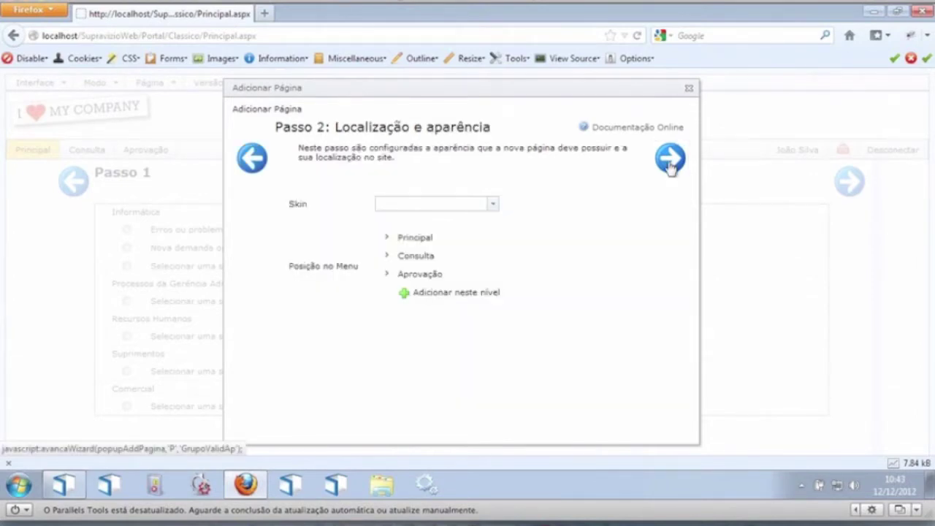
Step: Place the page at the top menu level with the Padrão skin and finish
{"action": "left_click", "coordinate": [442, 301]}
{"action": "left_click", "coordinate": [488, 207]}
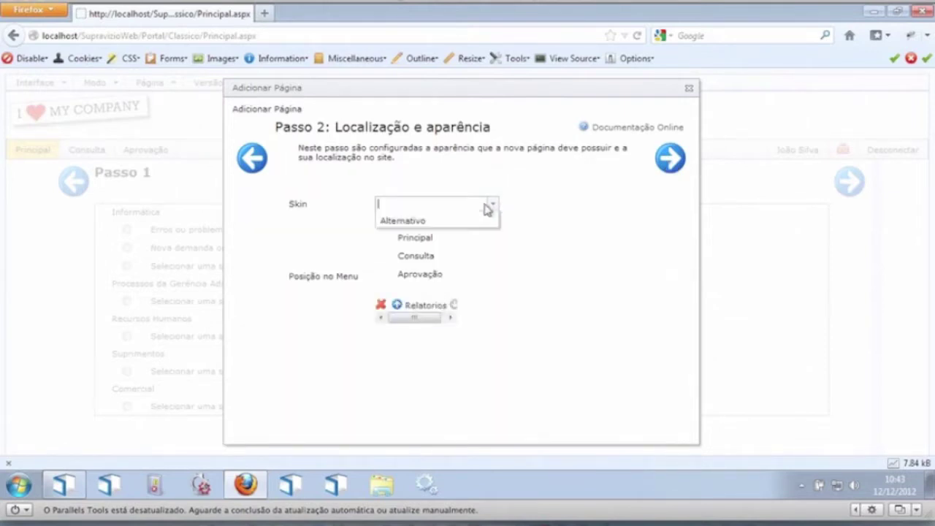
{"action": "left_click", "coordinate": [416, 219]}
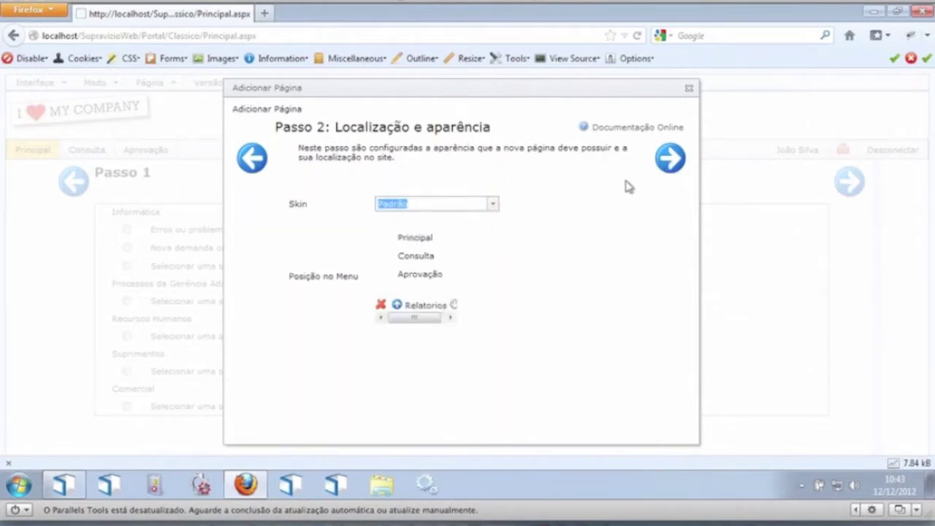
{"action": "left_click", "coordinate": [667, 169]}
{"action": "left_click", "coordinate": [668, 170]}
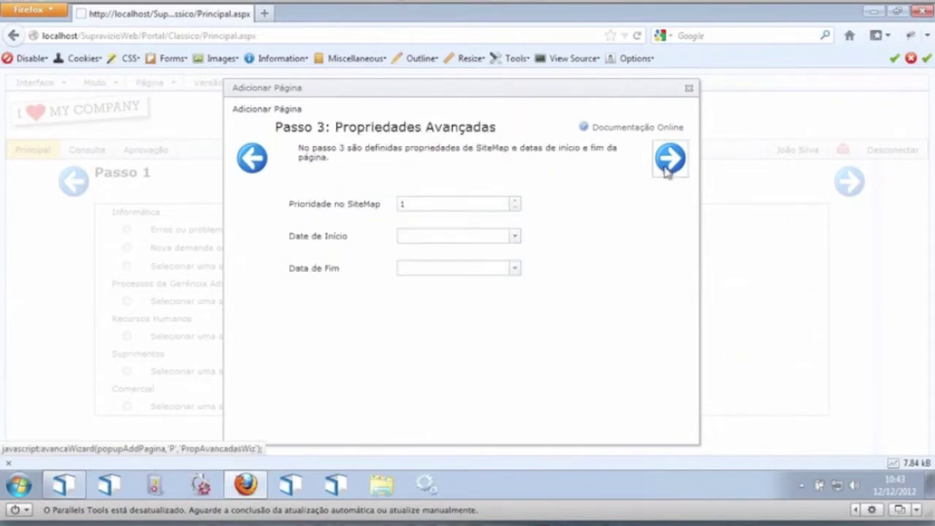
{"action": "left_click", "coordinate": [667, 170]}
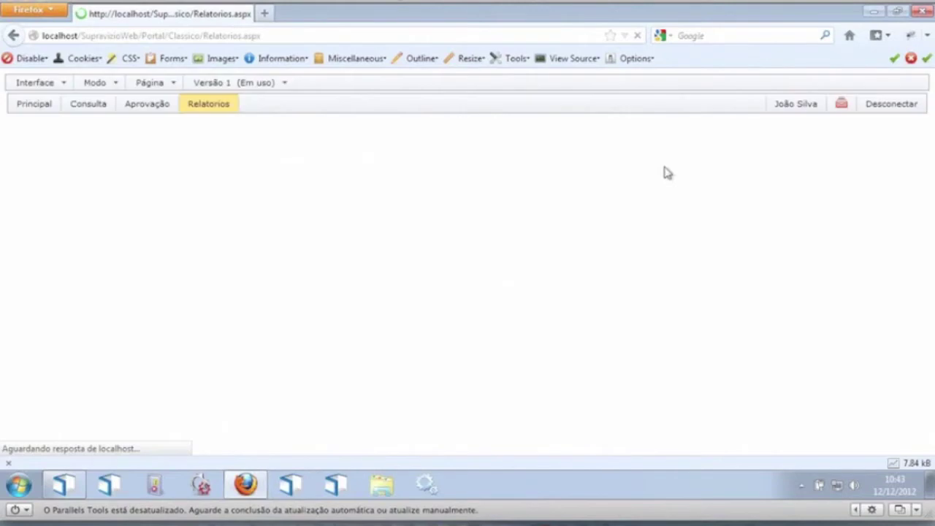
Step: Switch to Edição de Layout and start a new Publicação de Relatórios module
{"action": "left_click", "coordinate": [97, 86]}
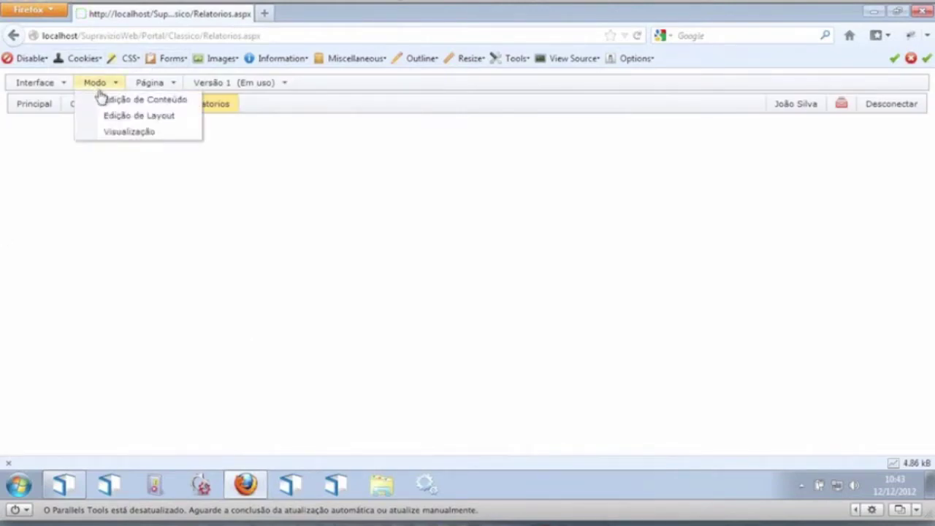
{"action": "left_click", "coordinate": [130, 117]}
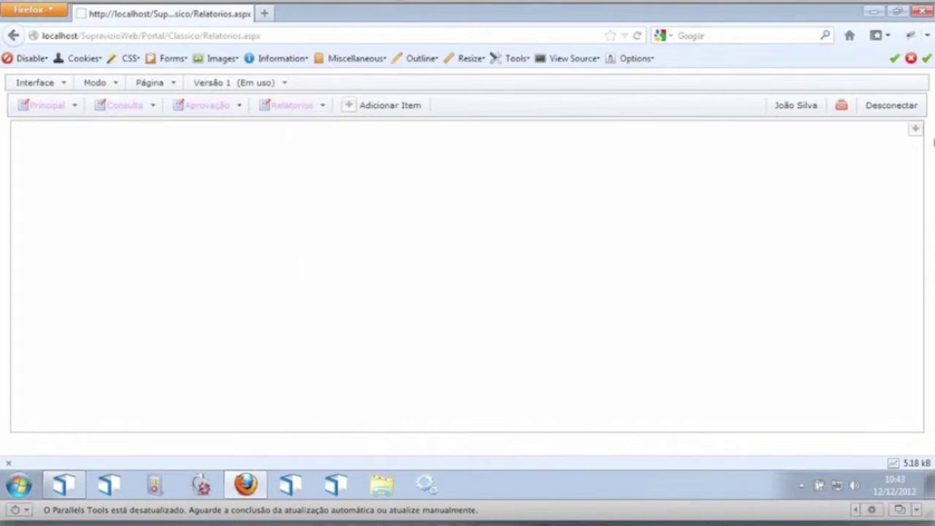
{"action": "left_click", "coordinate": [914, 131]}
{"action": "left_click", "coordinate": [817, 131]}
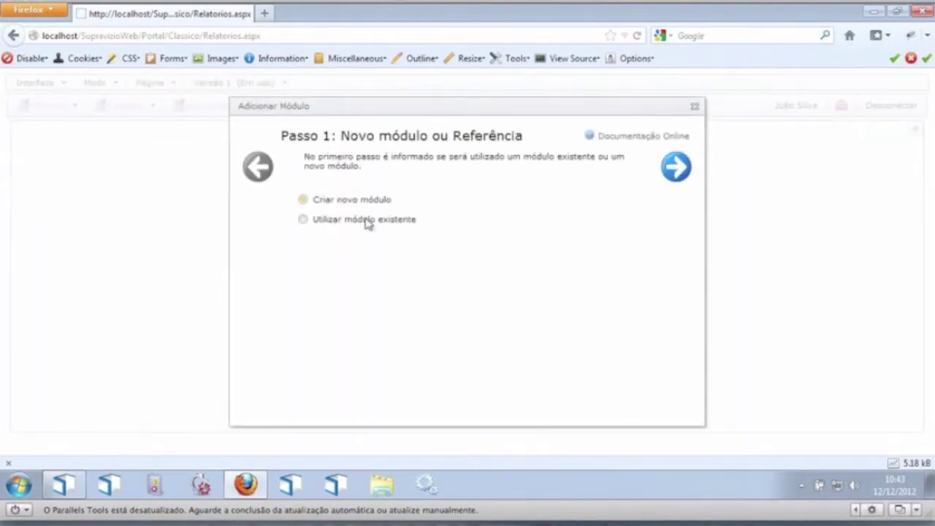
{"action": "left_click", "coordinate": [677, 166]}
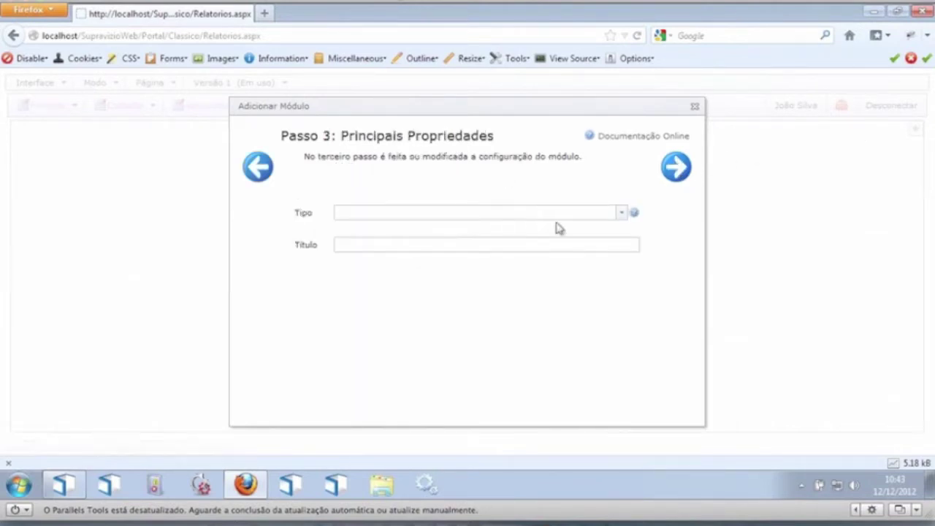
{"action": "left_click", "coordinate": [619, 216]}
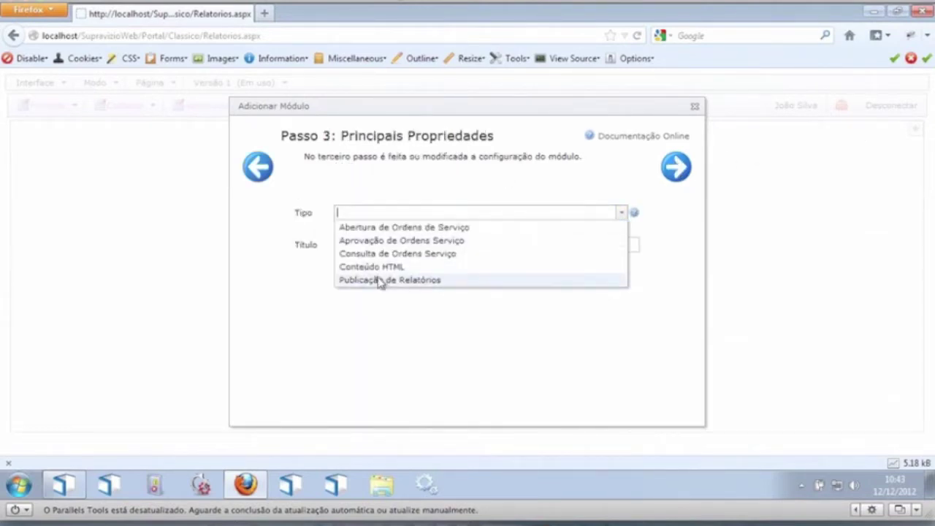
{"action": "left_click", "coordinate": [373, 280]}
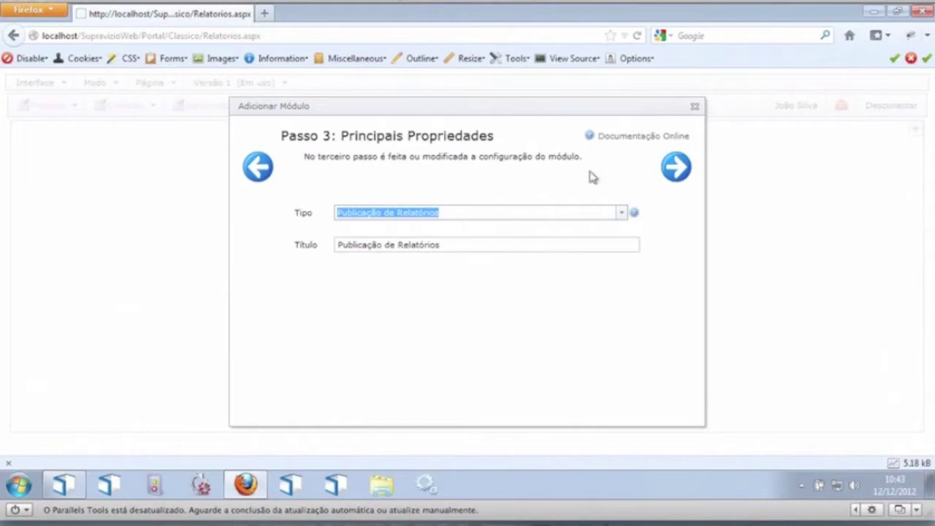
Step: Keep Estilo Padrão and default permissions, and finish adding the module
{"action": "left_click", "coordinate": [675, 168]}
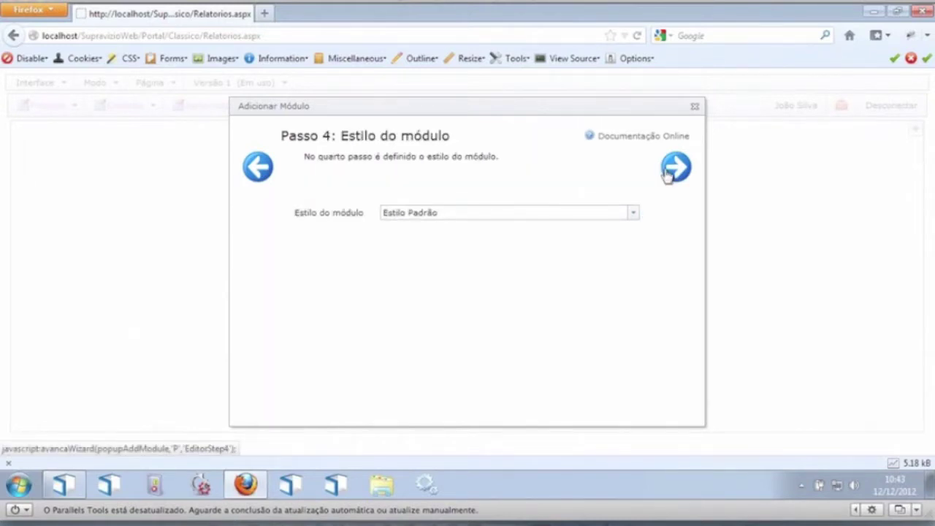
{"action": "left_click", "coordinate": [668, 171]}
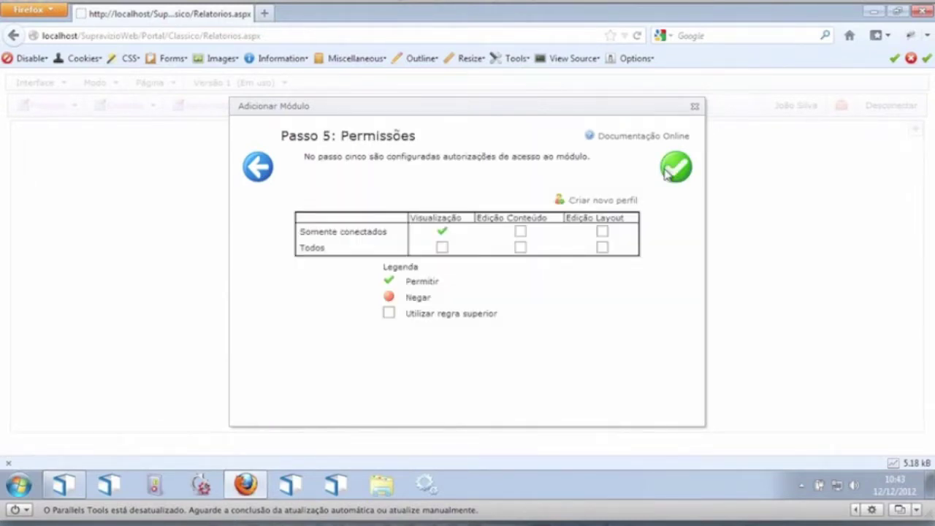
{"action": "left_click", "coordinate": [264, 175]}
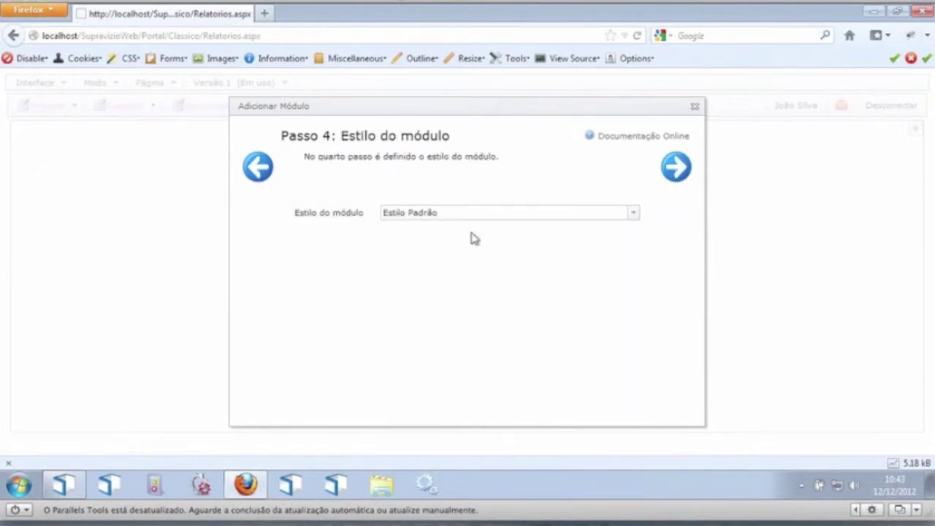
{"action": "left_click", "coordinate": [632, 217]}
{"action": "left_click", "coordinate": [630, 217]}
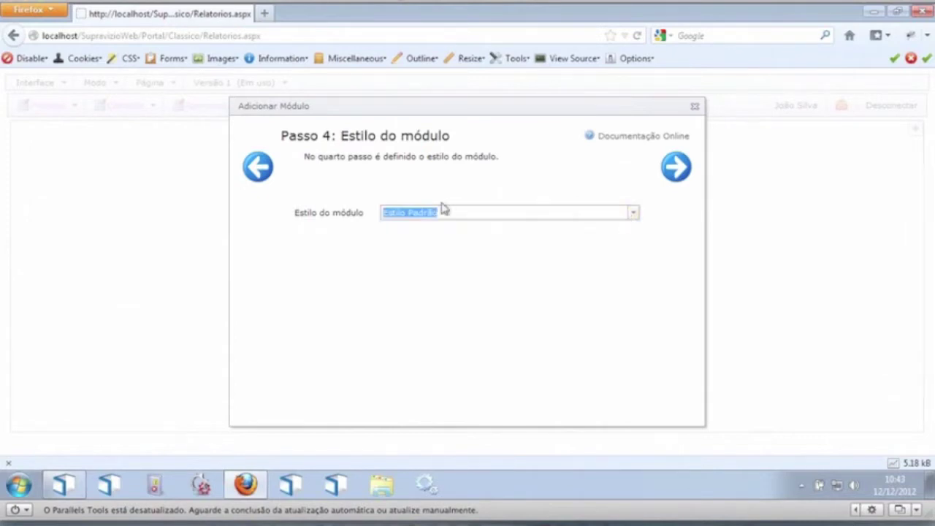
{"action": "left_click", "coordinate": [677, 168]}
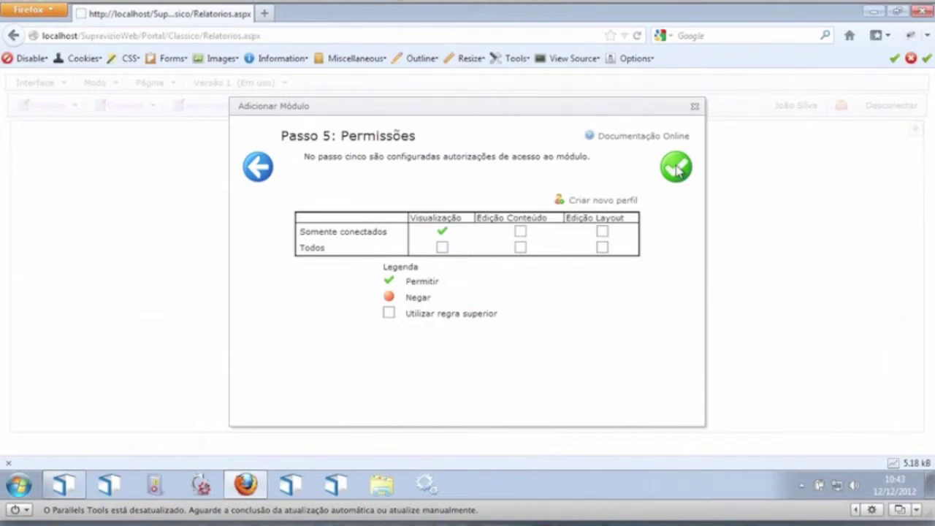
{"action": "left_click", "coordinate": [677, 168]}
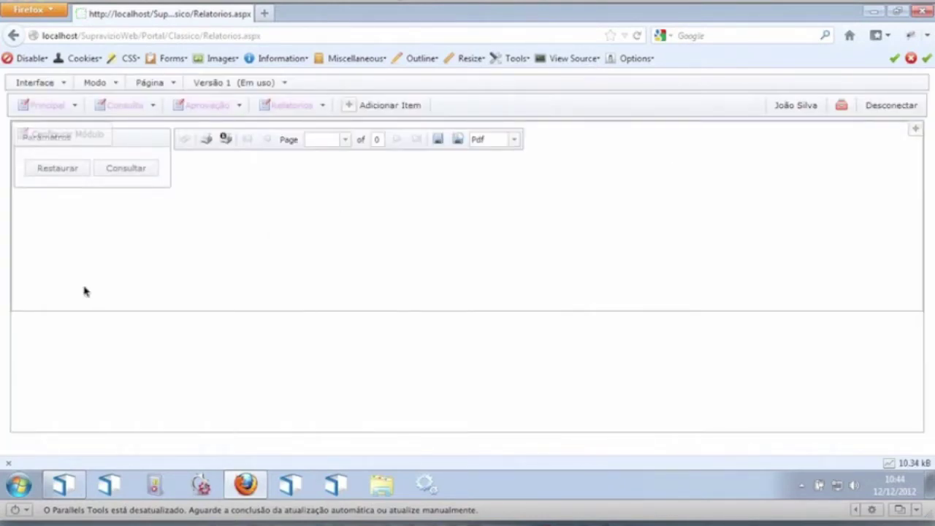
Step: Set the module to the Painel Incidentes report with the toolbar shown, and Salvar e Fechar
{"action": "left_click", "coordinate": [95, 84]}
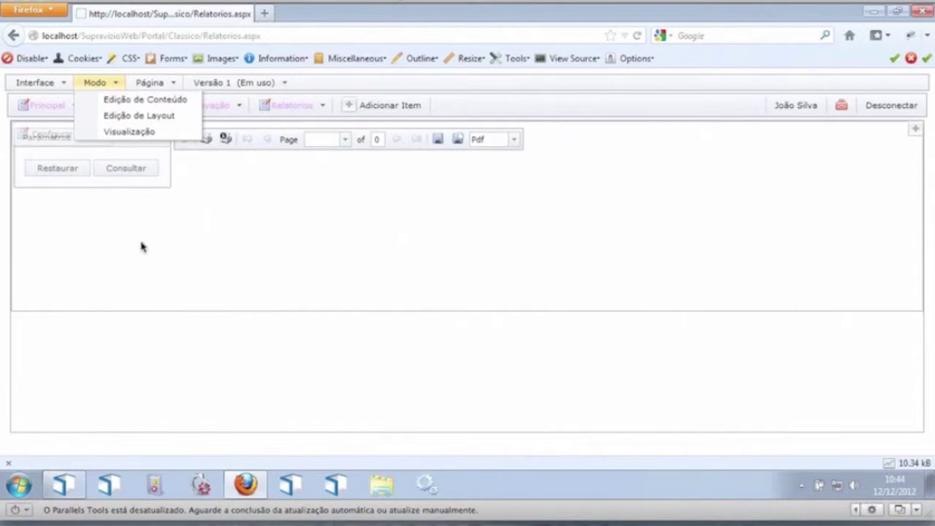
{"action": "mouse_move", "coordinate": [77, 139]}
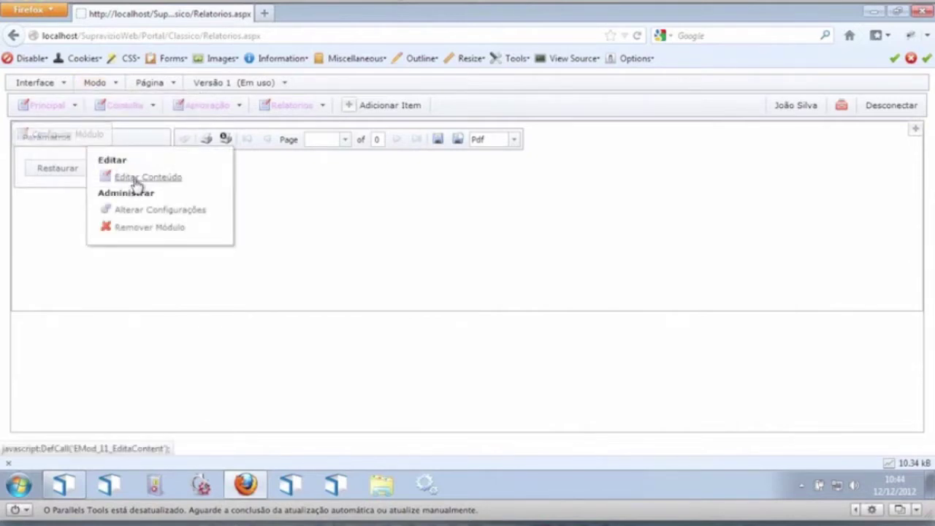
{"action": "left_click", "coordinate": [136, 180]}
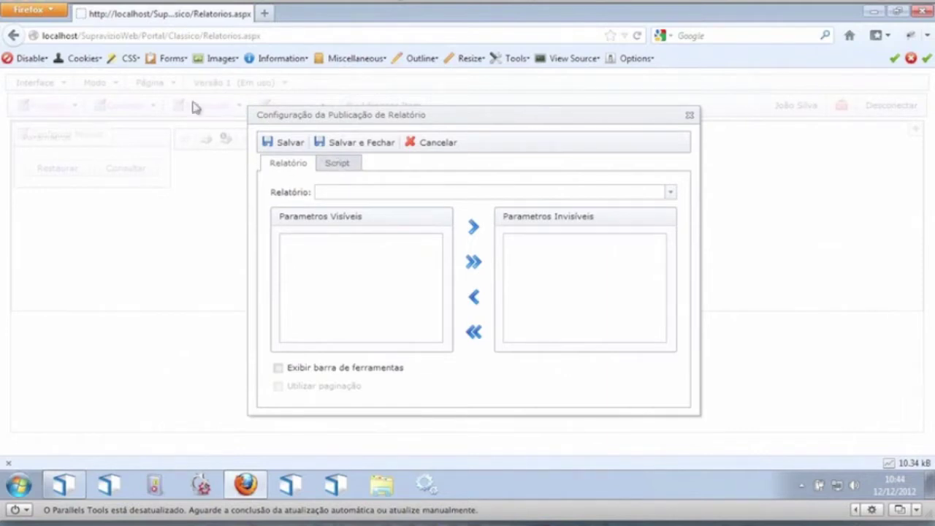
{"action": "left_click", "coordinate": [670, 194]}
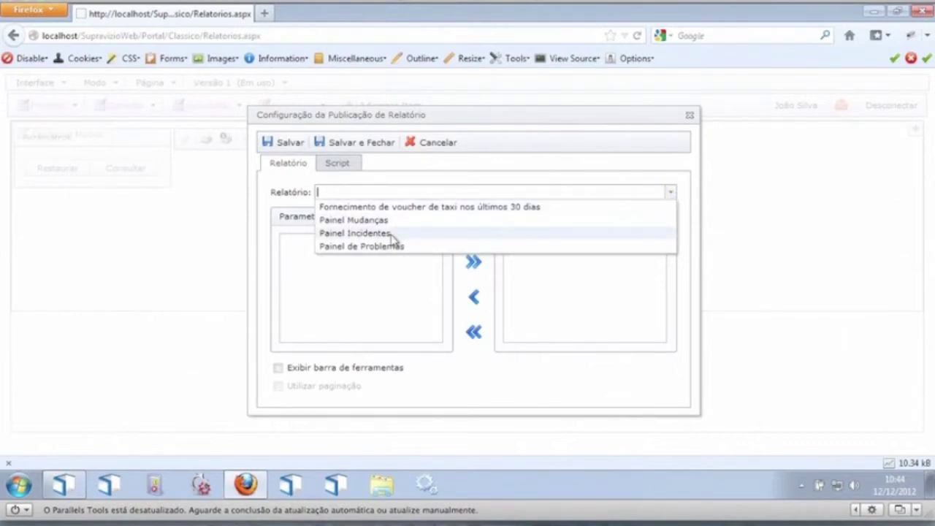
{"action": "left_click", "coordinate": [358, 233]}
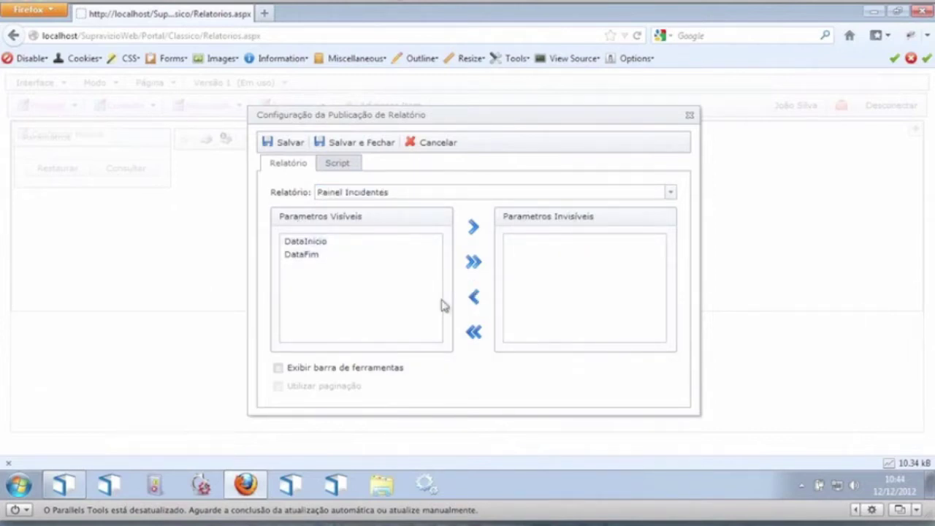
{"action": "left_click", "coordinate": [278, 369]}
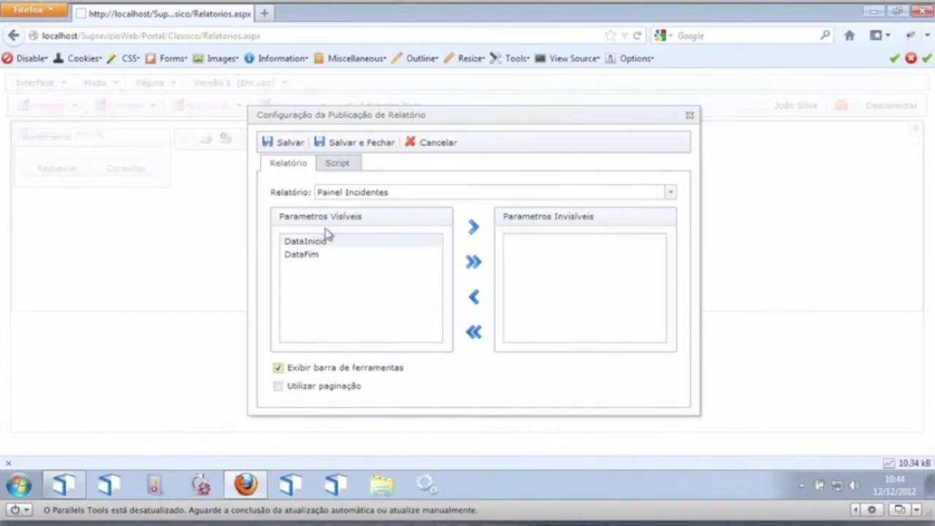
{"action": "left_click", "coordinate": [351, 166]}
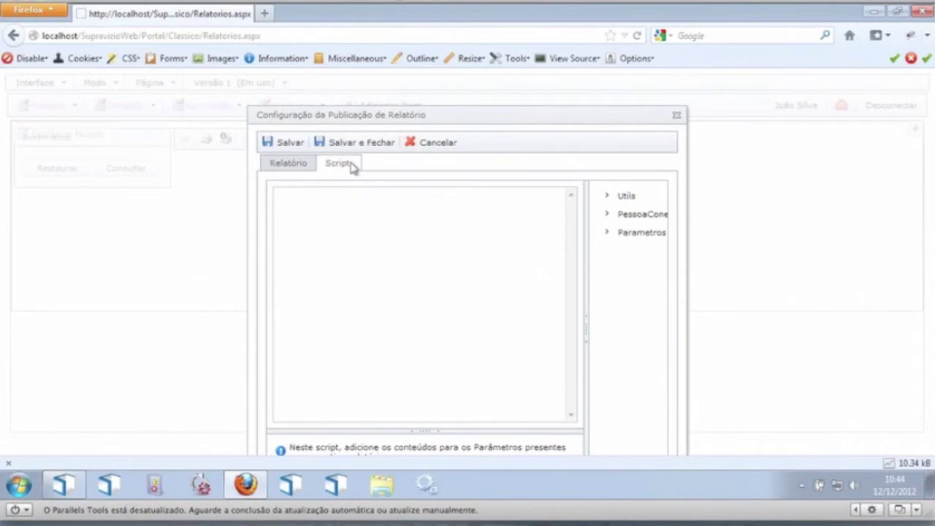
{"action": "left_click", "coordinate": [302, 168]}
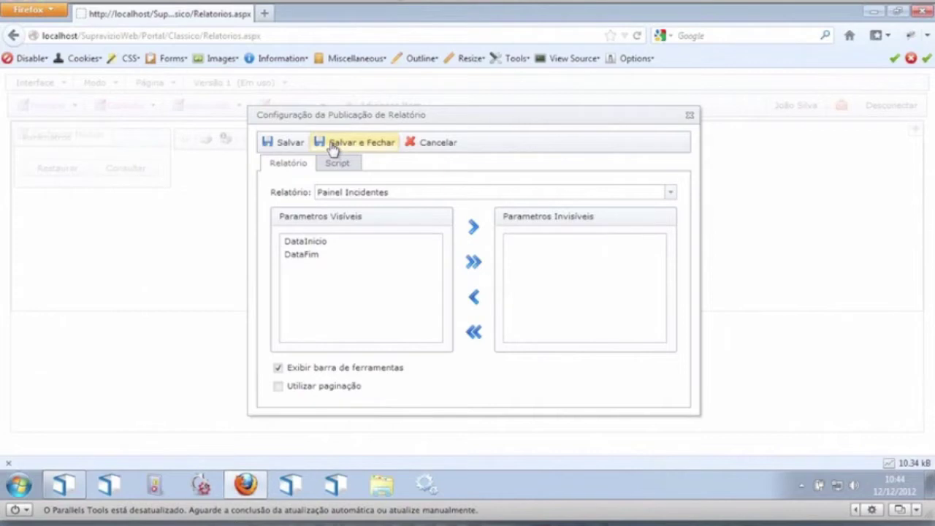
{"action": "left_click", "coordinate": [332, 144]}
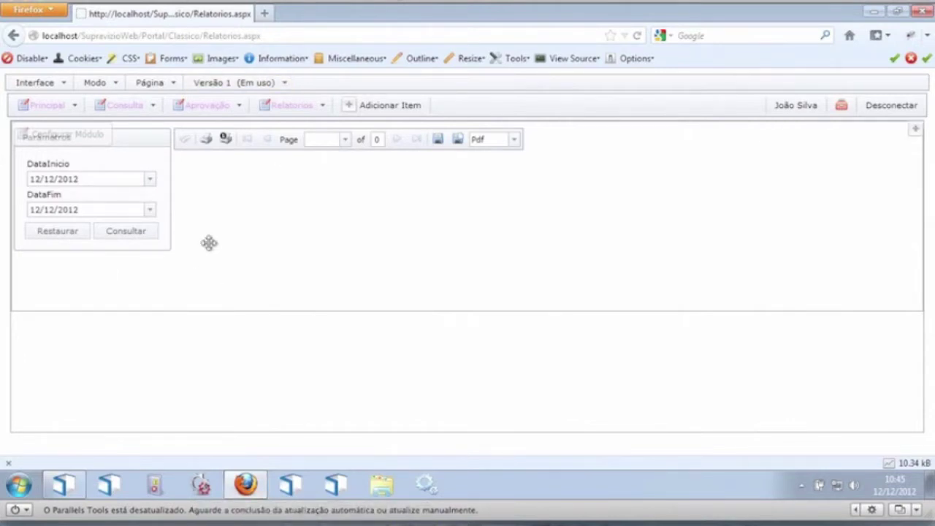
Step: In view mode, run Painel de Incidentes from 11/11/2012 to 12/12/2012
{"action": "mouse_move", "coordinate": [95, 82]}
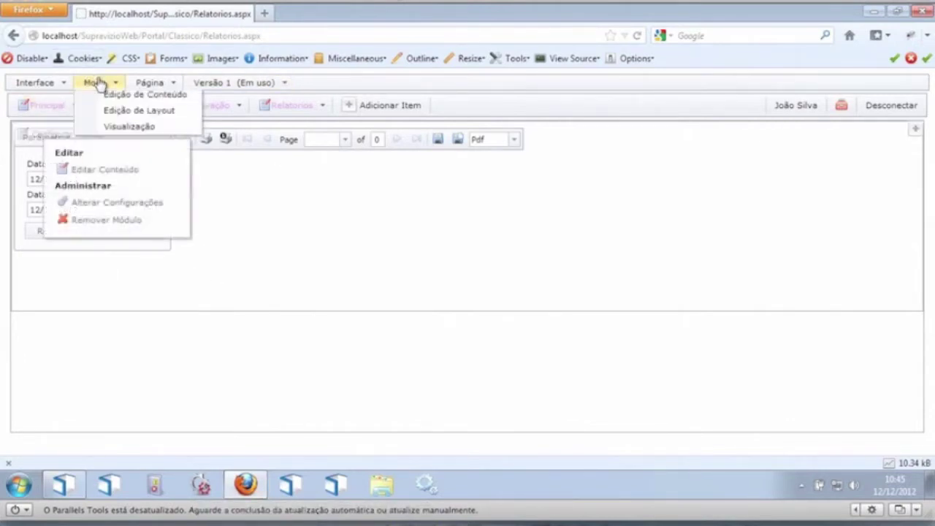
{"action": "left_click", "coordinate": [111, 133]}
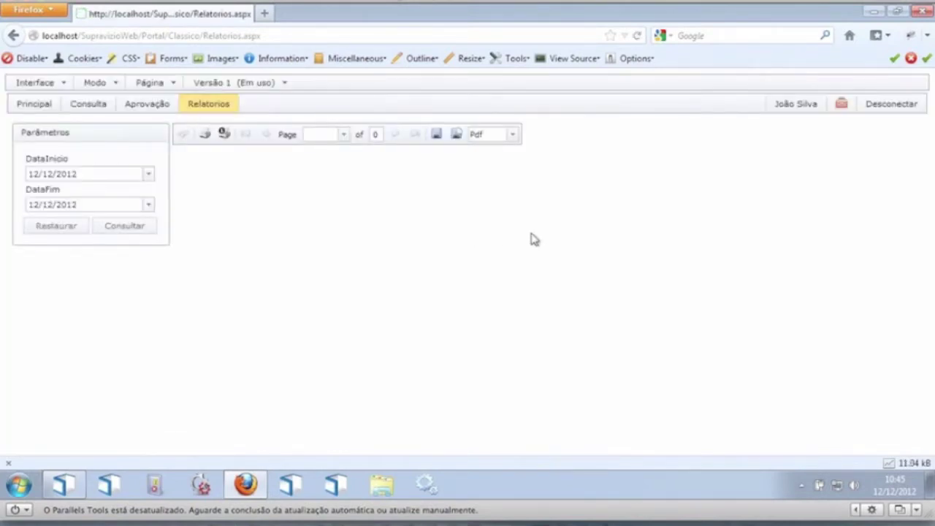
{"action": "left_click", "coordinate": [37, 175]}
{"action": "type", "text": "1"}
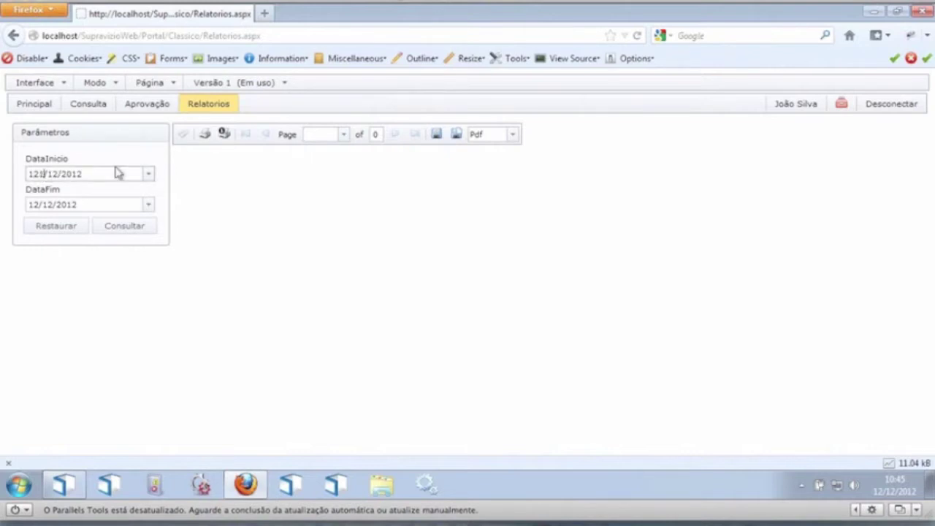
{"action": "type", "text": "1/11"}
{"action": "left_click", "coordinate": [126, 233]}
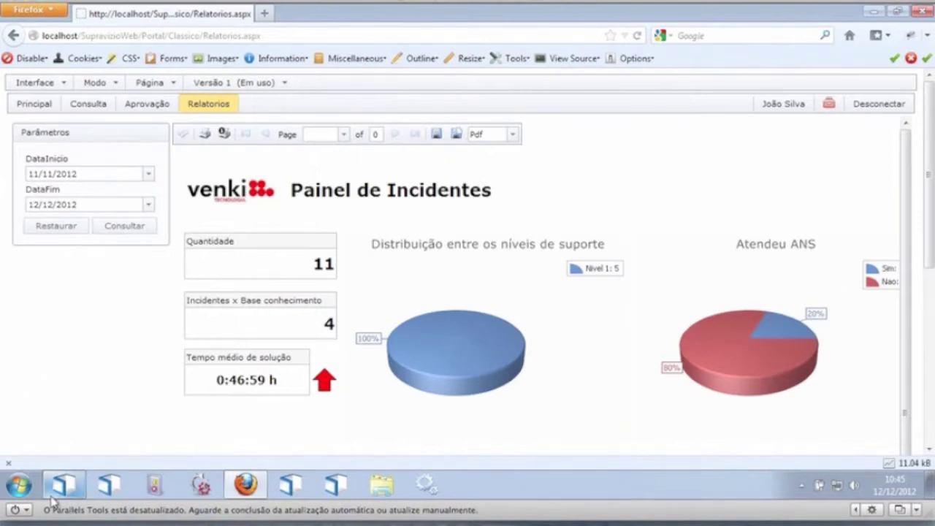
Step: Open the desktop client's Editor de Relatórios and dismiss the invalid session error
{"action": "mouse_move", "coordinate": [65, 491]}
{"action": "left_click", "coordinate": [175, 452]}
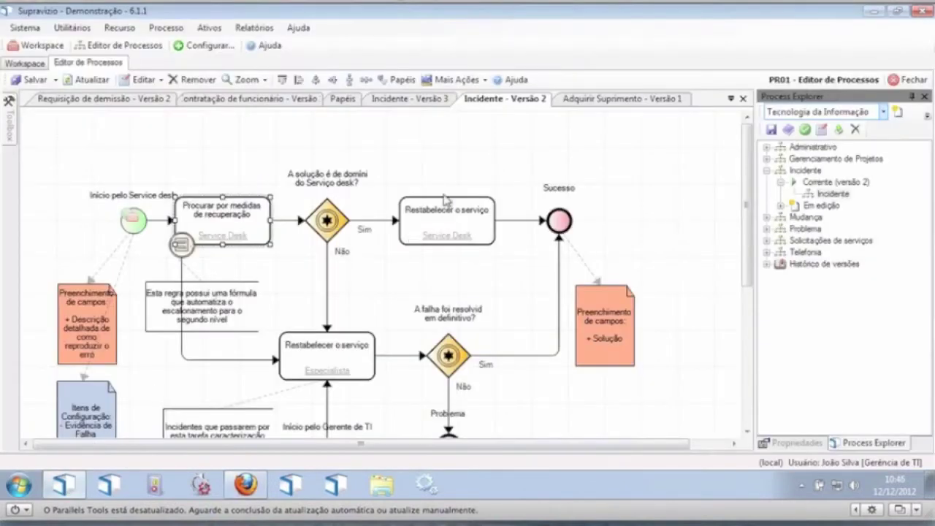
{"action": "left_click", "coordinate": [254, 27]}
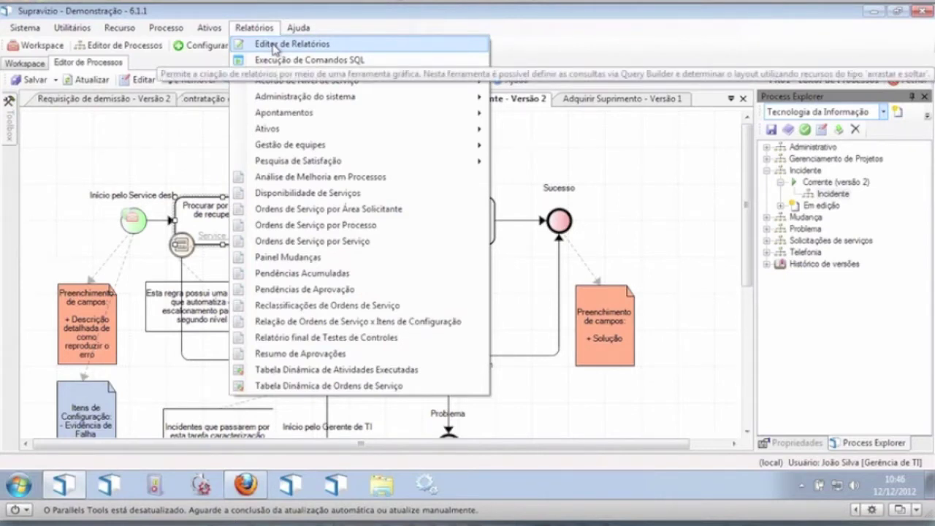
{"action": "left_click", "coordinate": [275, 46]}
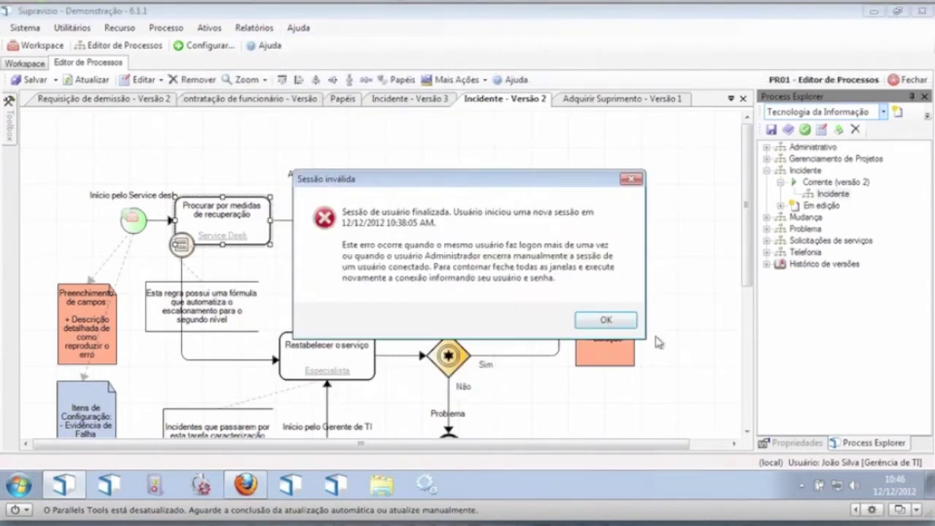
{"action": "left_click", "coordinate": [622, 322]}
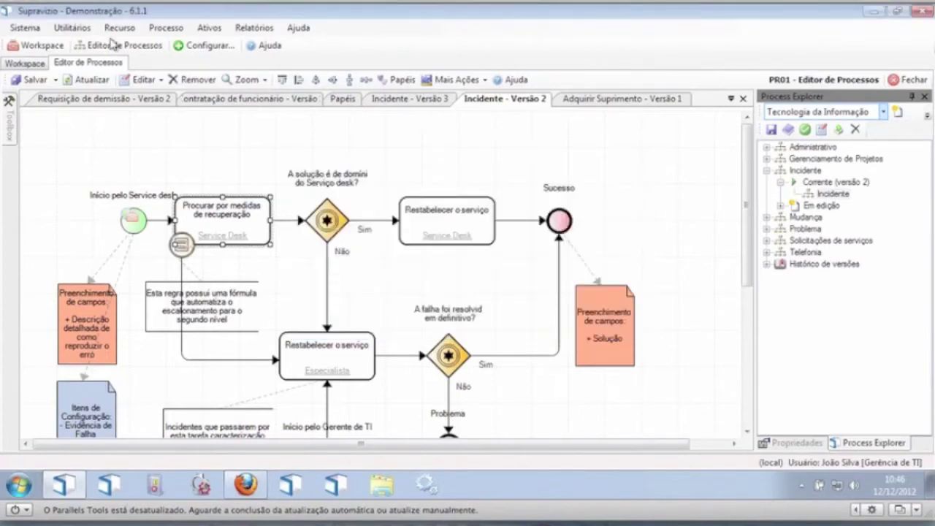
Step: Disconnect and log back in with the administrator credentials
{"action": "left_click", "coordinate": [25, 27]}
{"action": "left_click", "coordinate": [44, 79]}
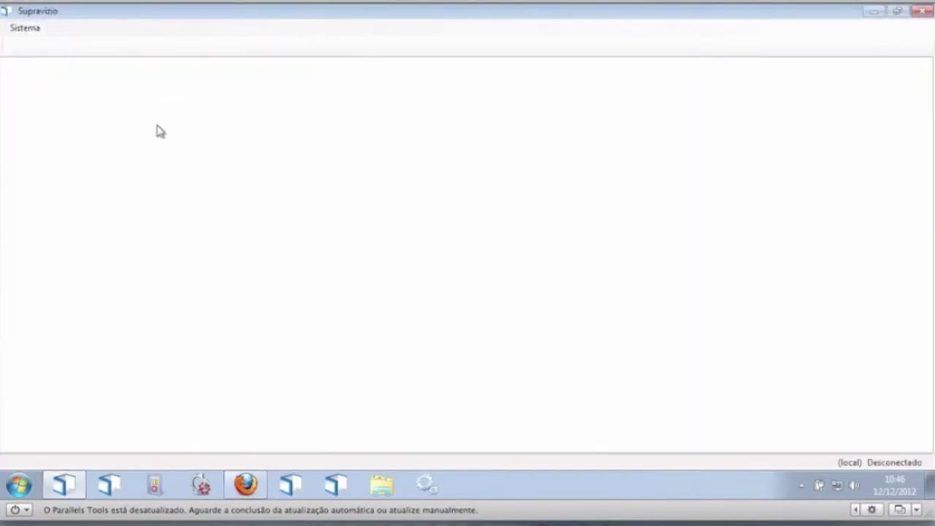
{"action": "key", "text": "Return"}
{"action": "type", "text": "admin"}
{"action": "key", "text": "Tab"}
{"action": "type", "text": "admin"}
{"action": "key", "text": "Return"}
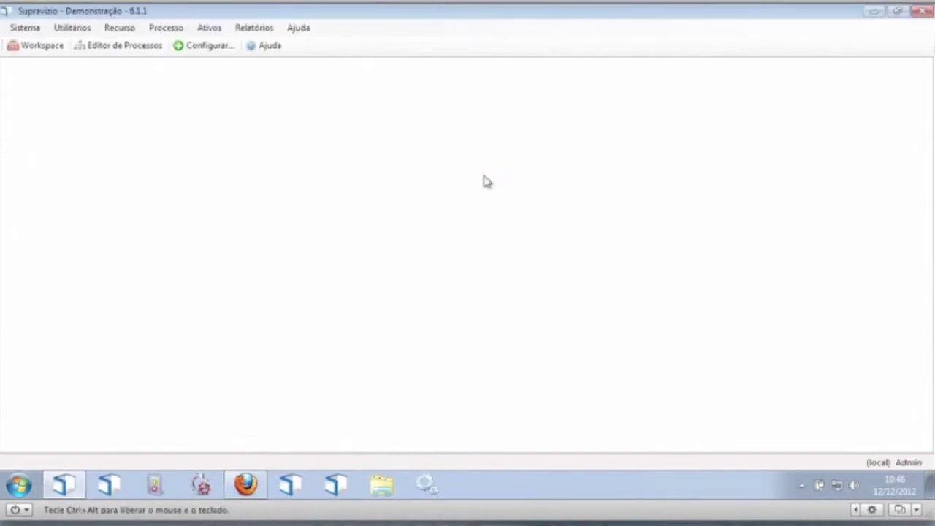
Step: Open Painel Incidentes in the report editor and review its Parâmetros and Layout
{"action": "left_click", "coordinate": [247, 29]}
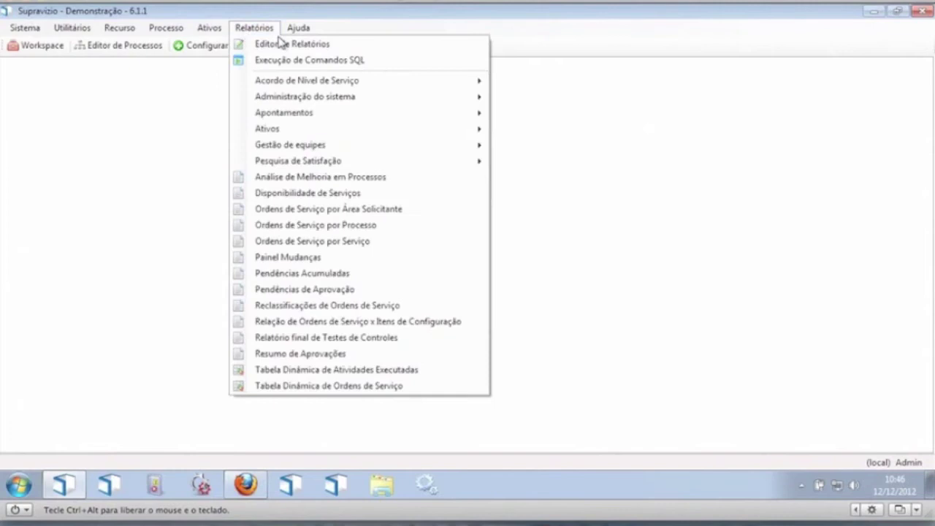
{"action": "left_click", "coordinate": [286, 43]}
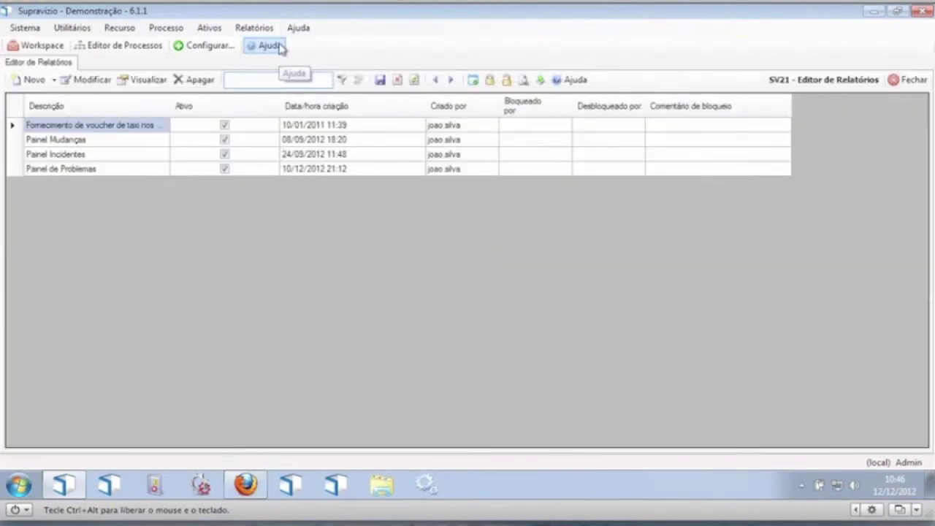
{"action": "left_click", "coordinate": [73, 156]}
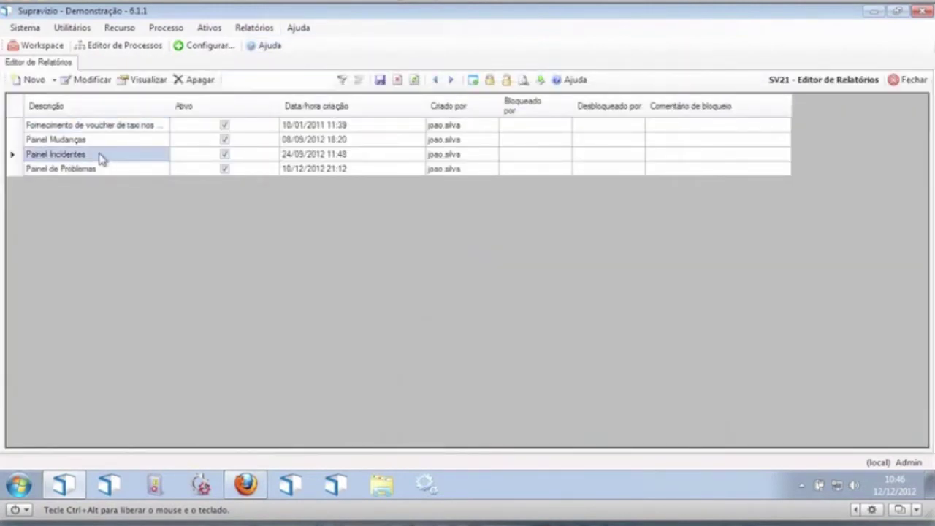
{"action": "double_click", "coordinate": [101, 160]}
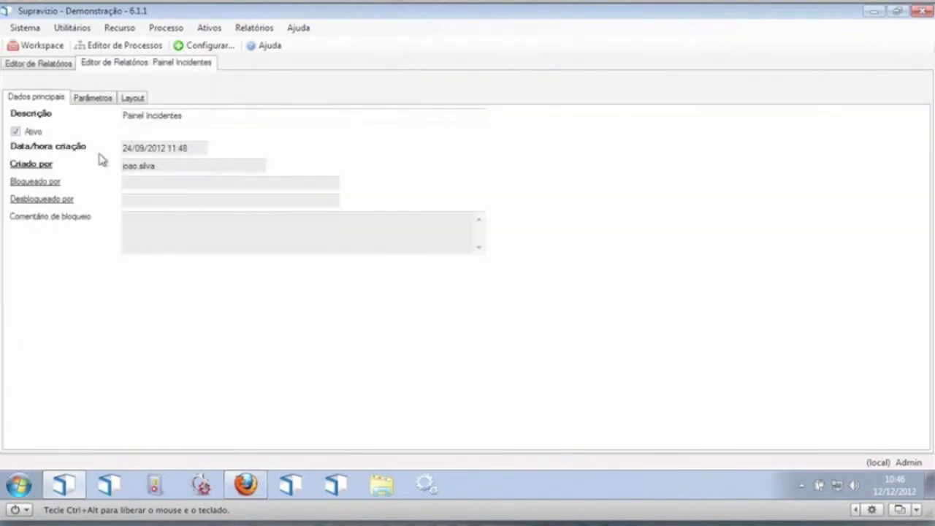
{"action": "left_click", "coordinate": [105, 98]}
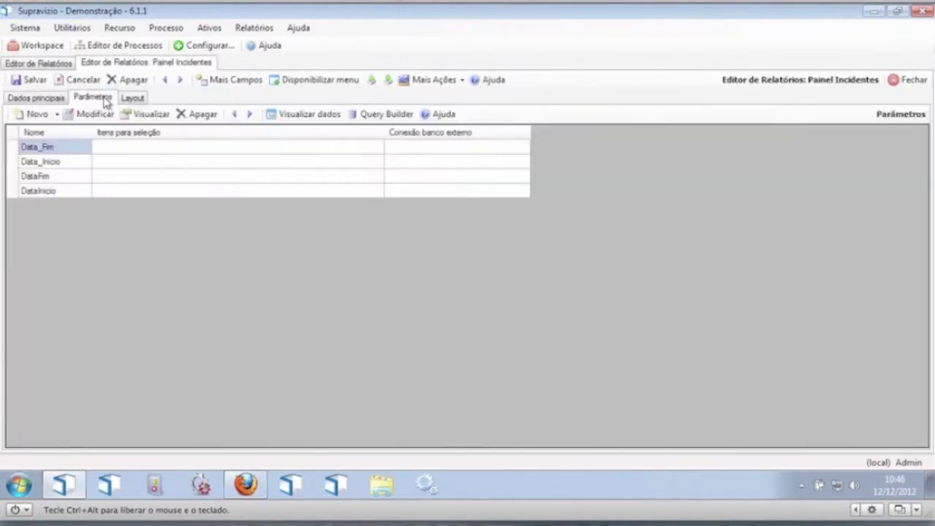
{"action": "left_click", "coordinate": [139, 98]}
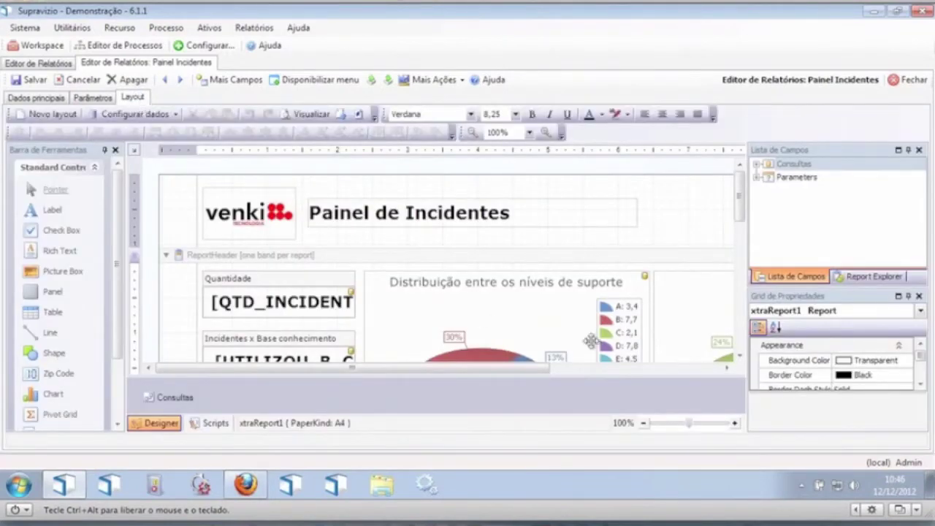
{"action": "left_click_drag", "start_coordinate": [739, 216], "coordinate": [747, 250]}
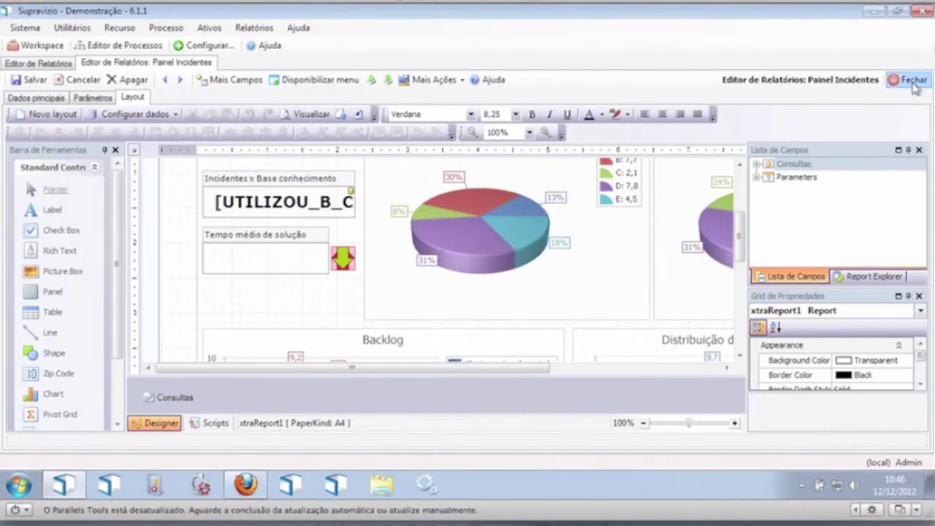
Step: Close the editor without saving and minimize the desktop client
{"action": "left_click", "coordinate": [908, 82]}
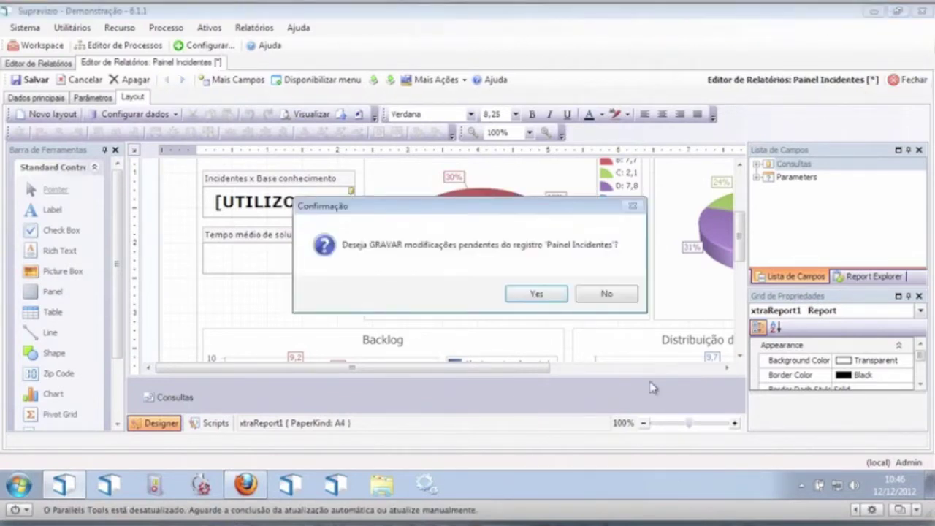
{"action": "left_click", "coordinate": [601, 293]}
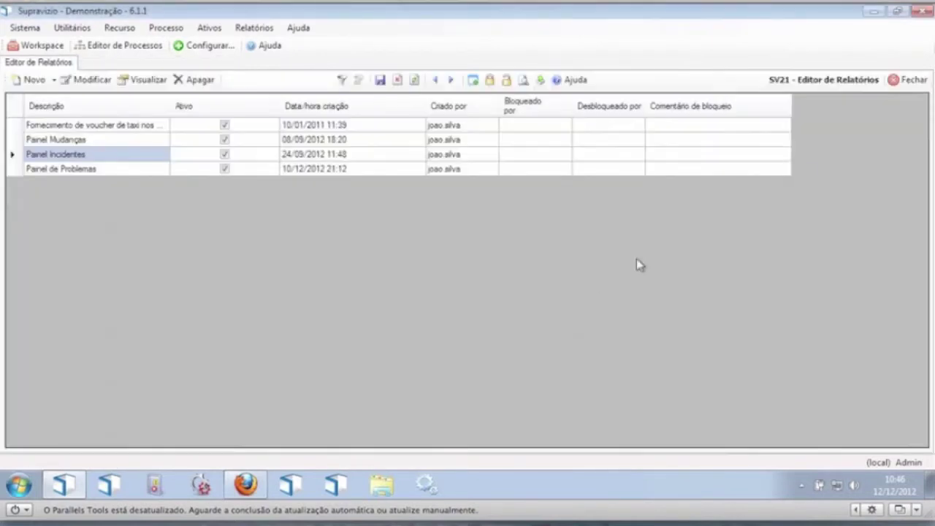
{"action": "left_click", "coordinate": [873, 12]}
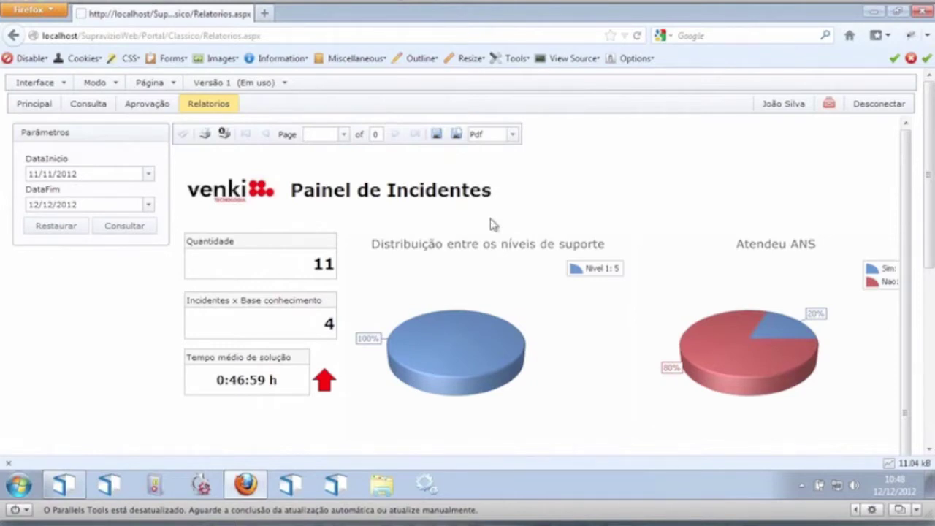
Step: Switch the portal to the mobile interface
{"action": "left_click", "coordinate": [98, 84]}
{"action": "left_click", "coordinate": [40, 83]}
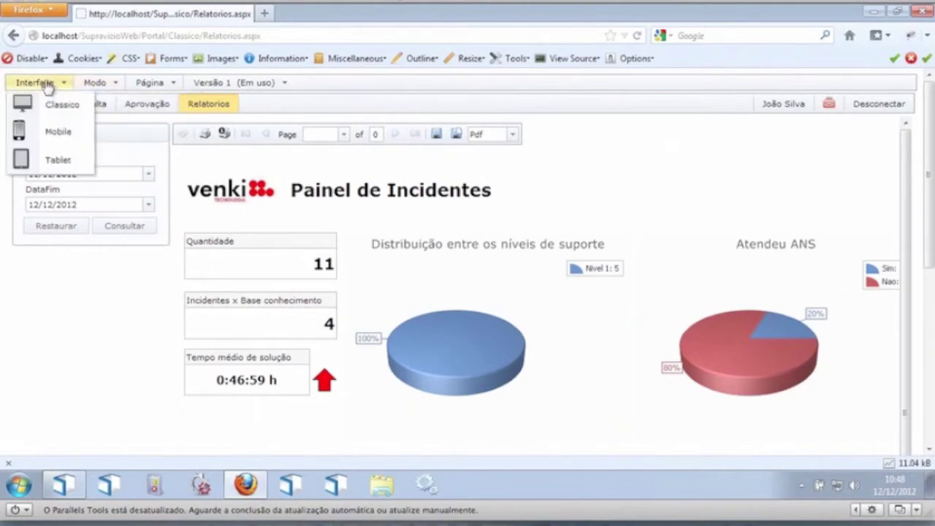
{"action": "left_click", "coordinate": [64, 146]}
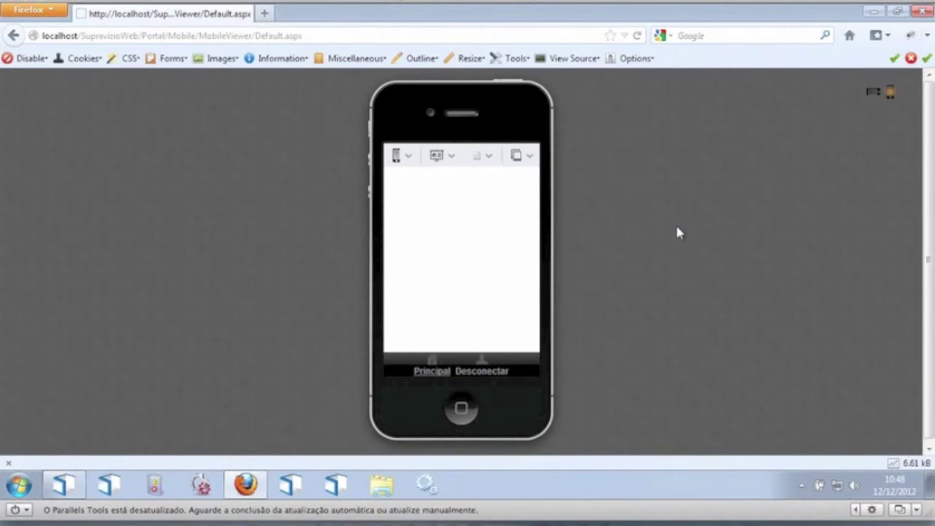
Step: Set the portrait phone preview's Principal page to Edição de Layout
{"action": "left_click", "coordinate": [406, 157]}
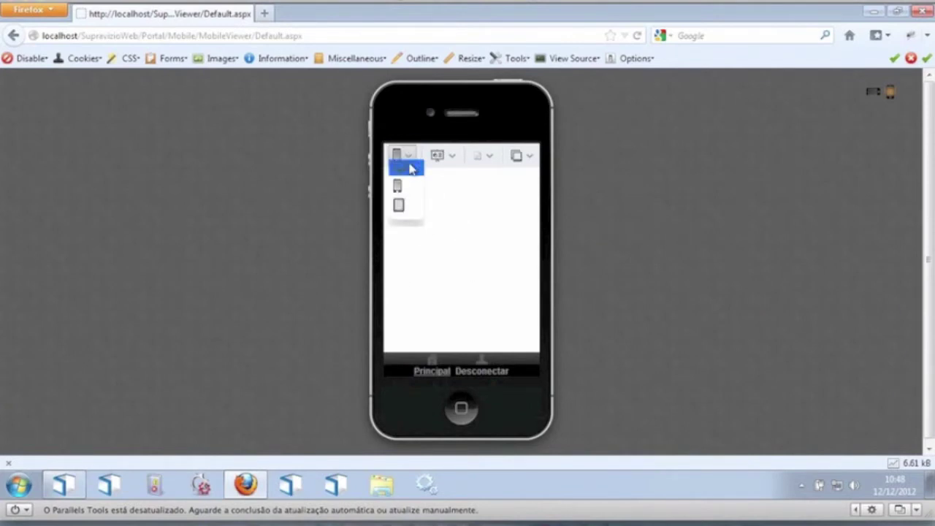
{"action": "left_click", "coordinate": [436, 157]}
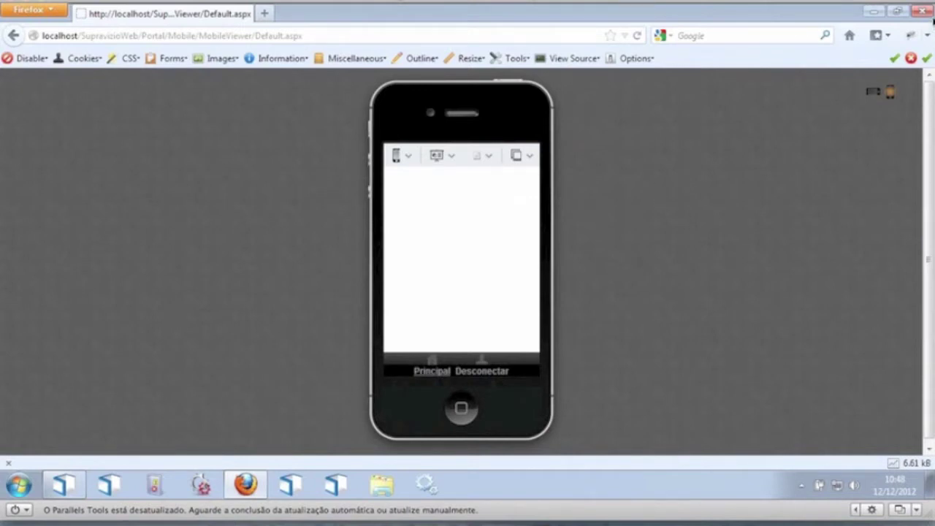
{"action": "left_click", "coordinate": [874, 91]}
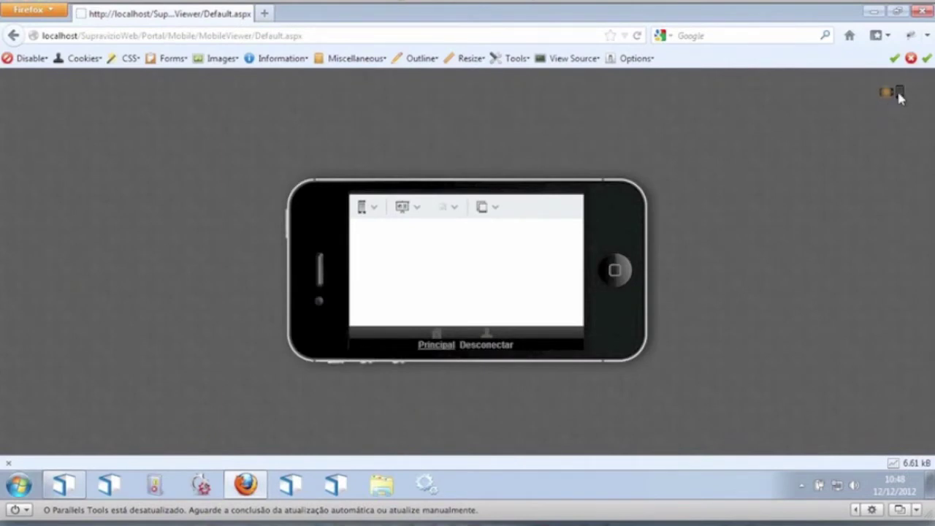
{"action": "left_click", "coordinate": [898, 92]}
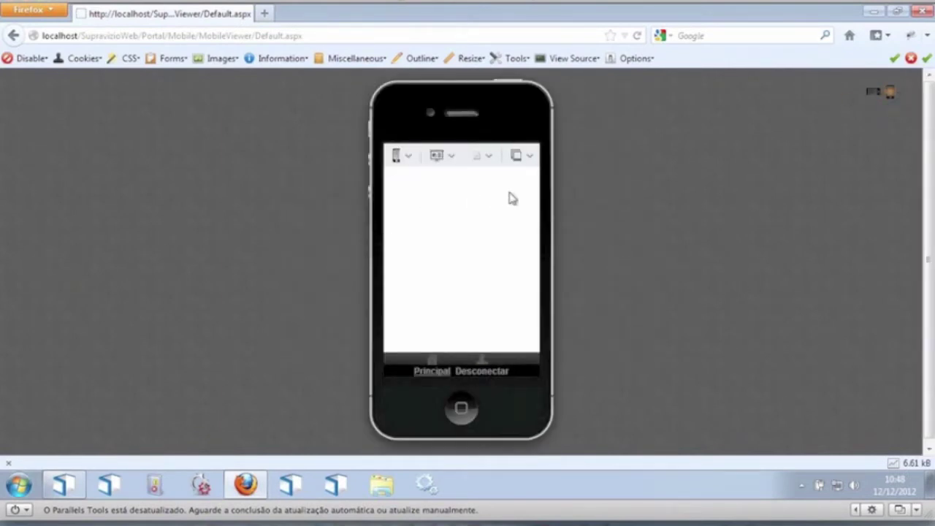
{"action": "left_click", "coordinate": [452, 165]}
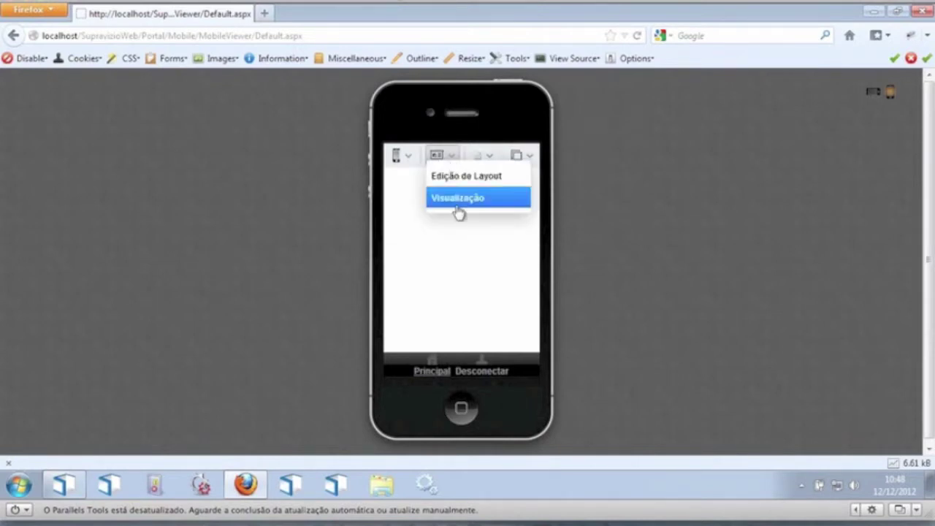
{"action": "left_click", "coordinate": [478, 177]}
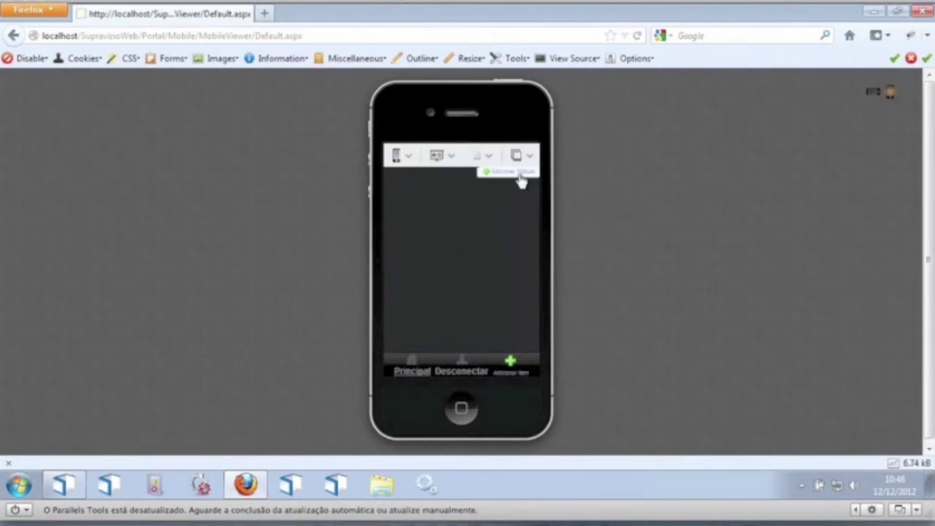
Step: Add a Consulta de Ordens Serviço module to the mobile page with default style and permissions
{"action": "left_click", "coordinate": [518, 174]}
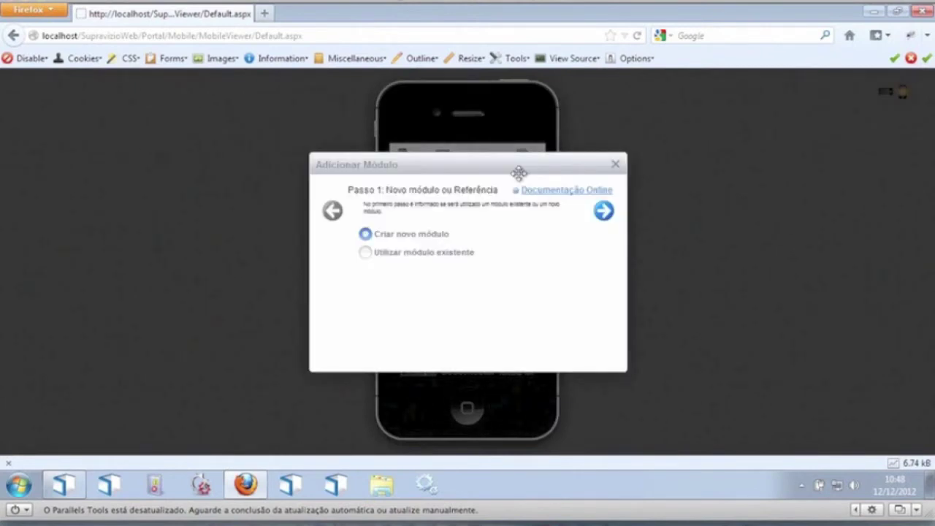
{"action": "left_click", "coordinate": [604, 212]}
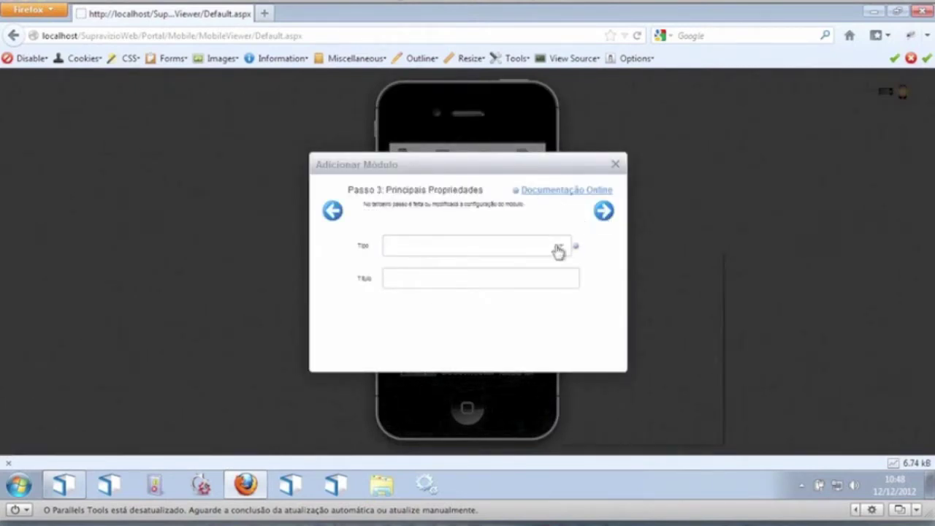
{"action": "right_click", "coordinate": [548, 245]}
{"action": "left_click", "coordinate": [482, 252]}
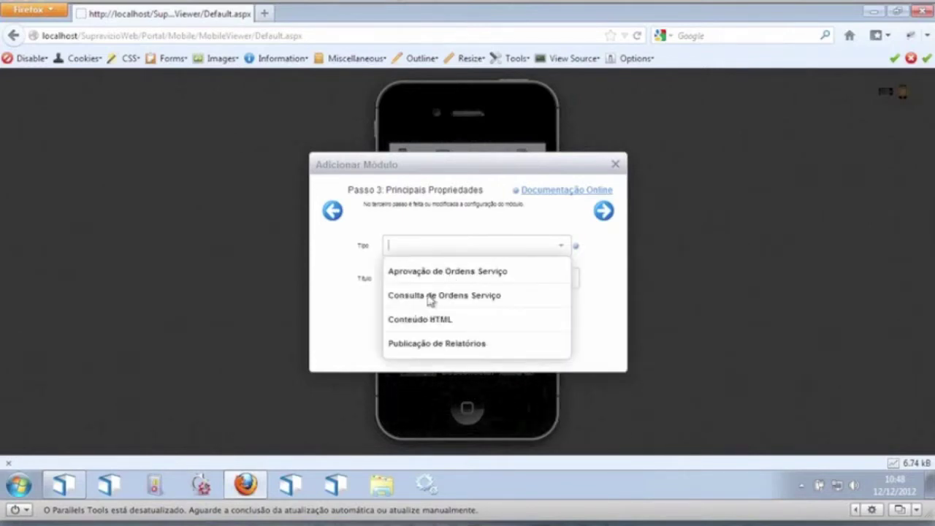
{"action": "left_click", "coordinate": [431, 303]}
{"action": "left_click", "coordinate": [608, 212]}
{"action": "left_click", "coordinate": [607, 212]}
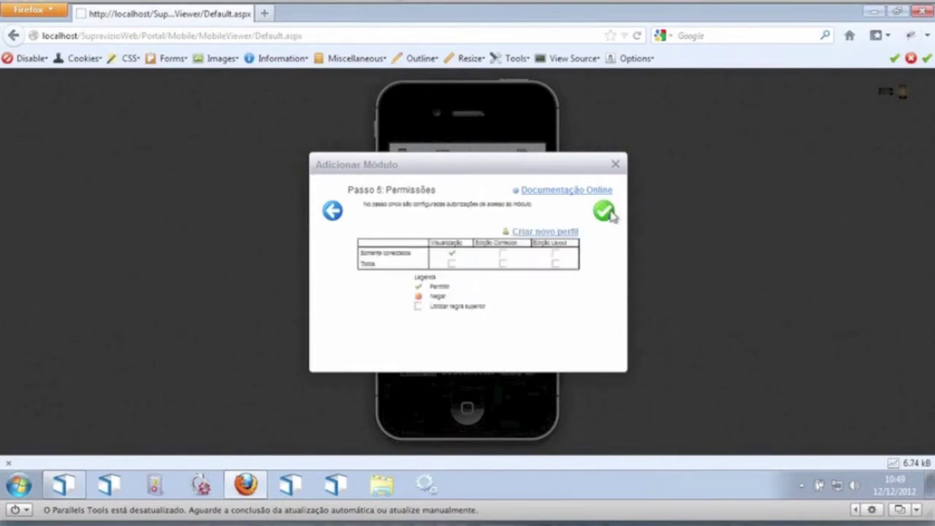
{"action": "left_click", "coordinate": [611, 213]}
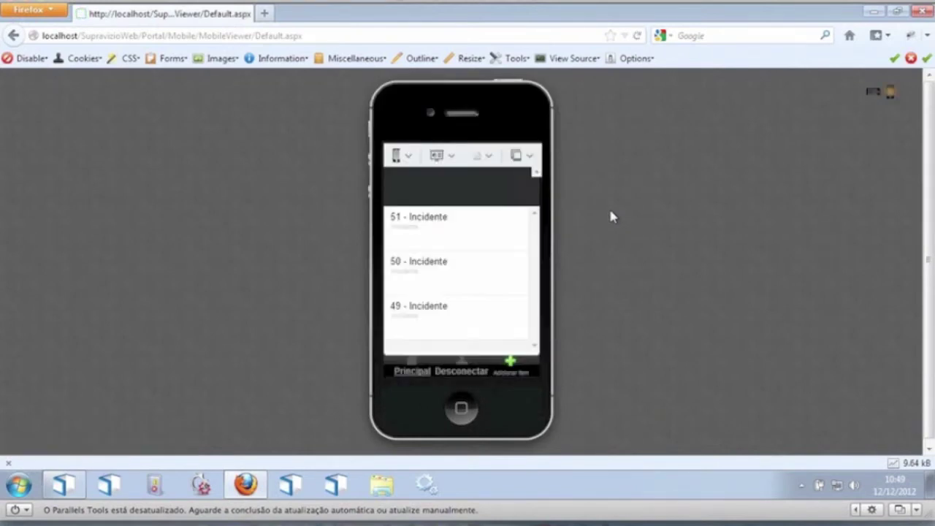
Step: Switch the page to Visualização mode and open incident 51's details from the list
{"action": "left_click", "coordinate": [451, 156]}
{"action": "mouse_move", "coordinate": [468, 207]}
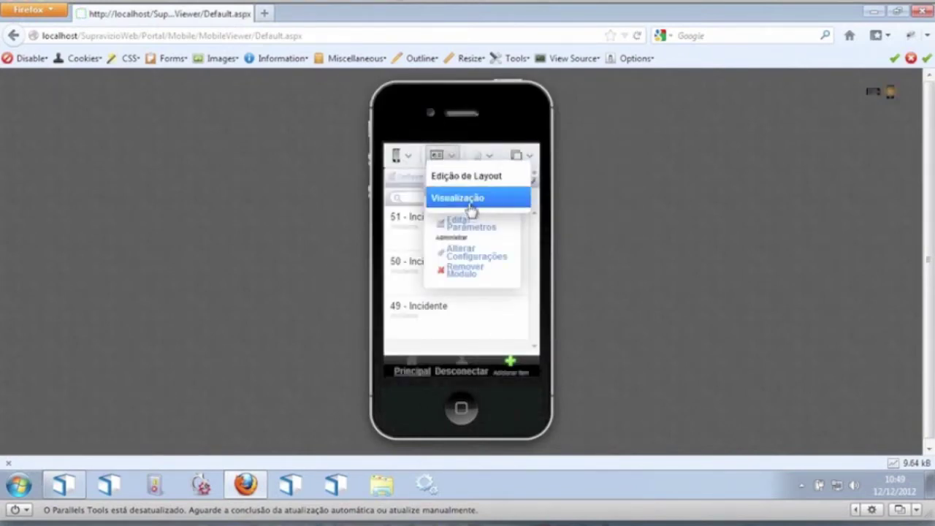
{"action": "left_click", "coordinate": [503, 201]}
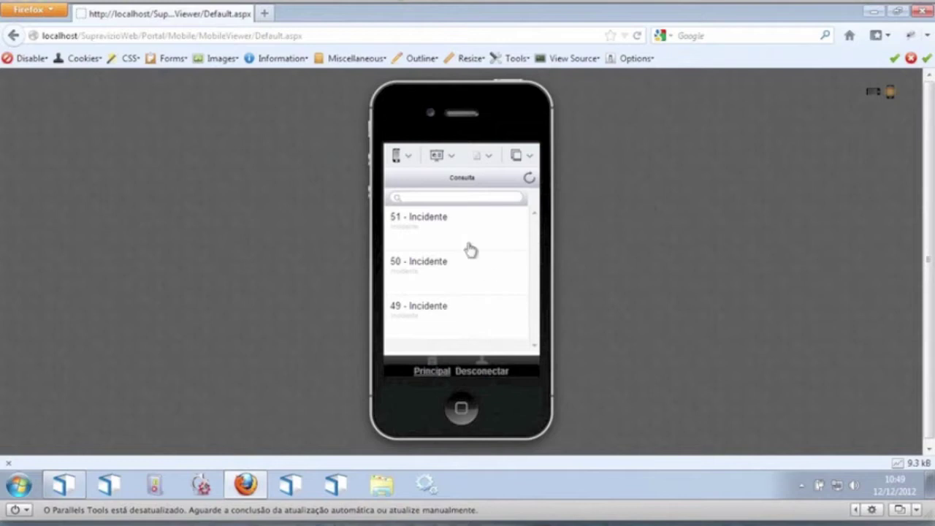
{"action": "left_click_drag", "start_coordinate": [459, 322], "coordinate": [472, 229]}
{"action": "left_click", "coordinate": [456, 352]}
Step: Open incident 51 and swipe to its Atividades Executadas page listing tasks 1 and 2
{"action": "left_click", "coordinate": [453, 232]}
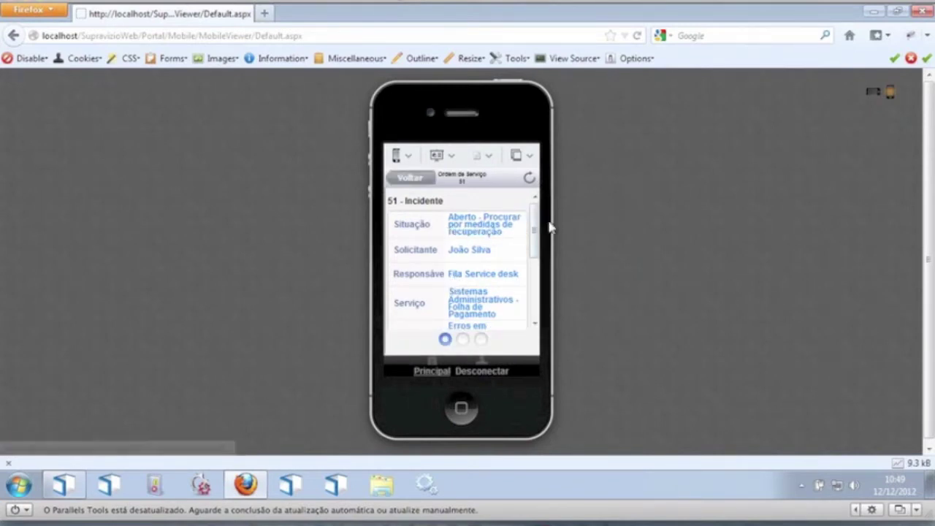
{"action": "left_click_drag", "start_coordinate": [534, 235], "coordinate": [518, 192]}
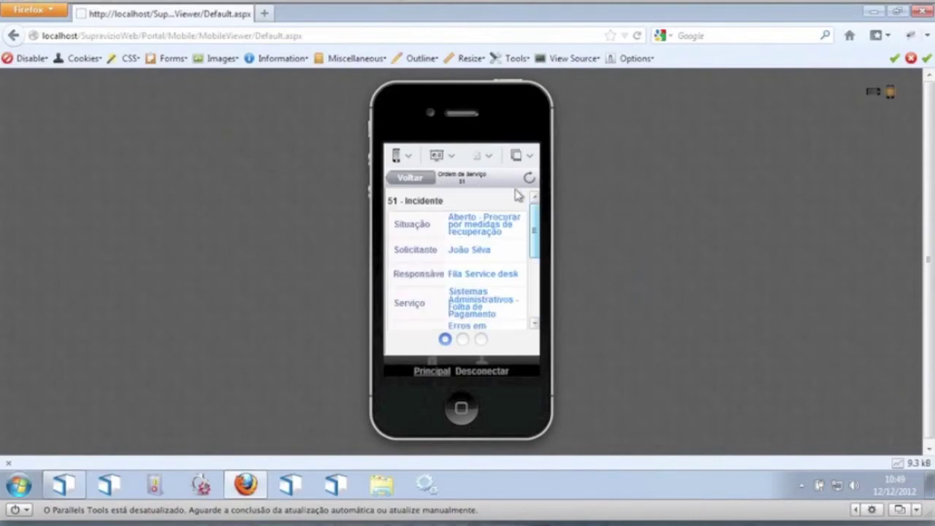
{"action": "left_click_drag", "start_coordinate": [537, 234], "coordinate": [414, 204]}
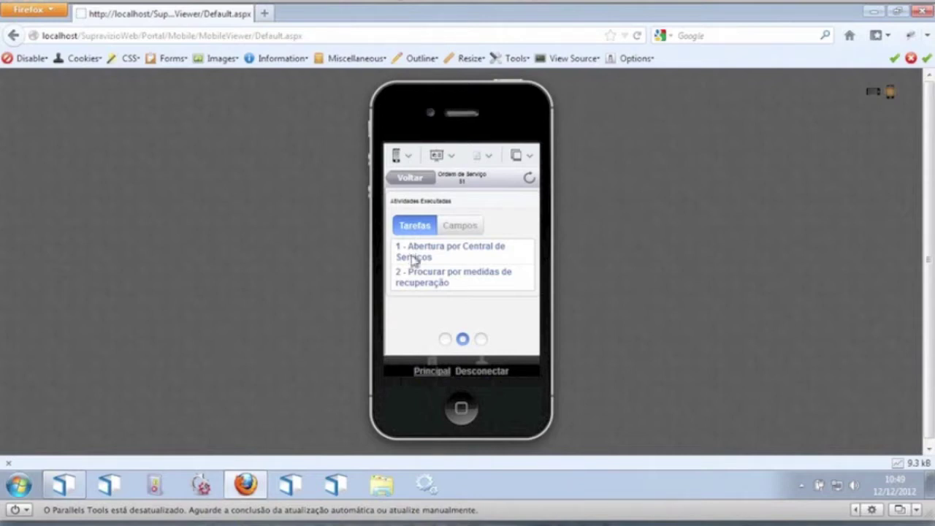
Step: Inspect task 1 and the Campos fields, including the error description, then swipe to the diagram
{"action": "left_click", "coordinate": [436, 263]}
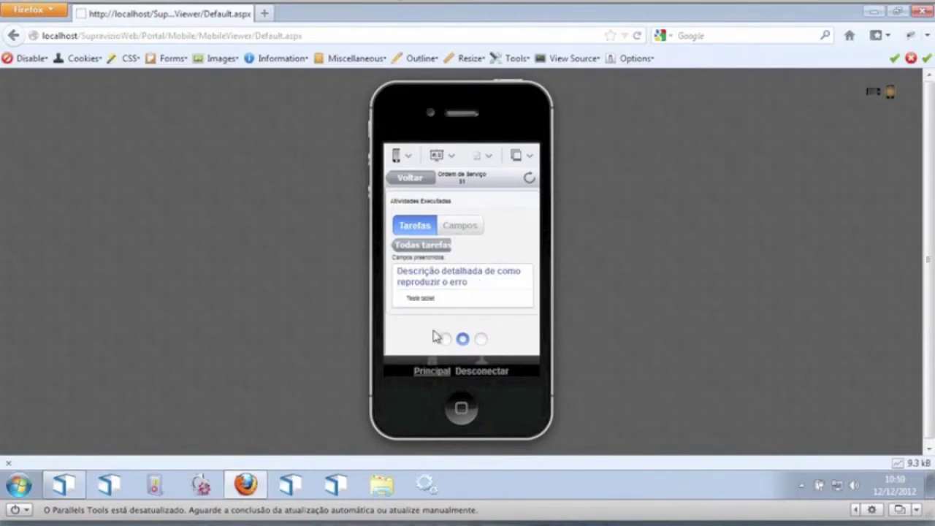
{"action": "left_click", "coordinate": [421, 246]}
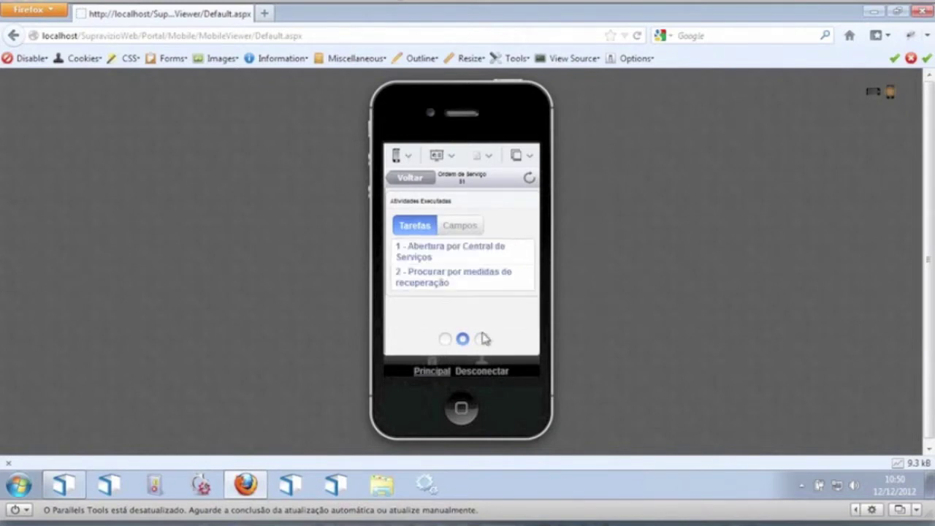
{"action": "right_click", "coordinate": [451, 230]}
{"action": "left_click", "coordinate": [463, 228]}
{"action": "left_click", "coordinate": [465, 229]}
{"action": "left_click", "coordinate": [431, 260]}
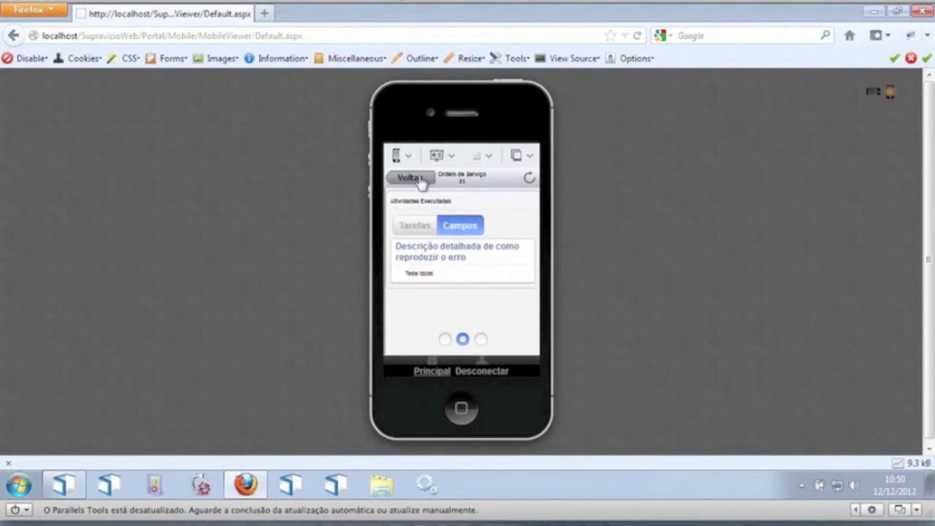
{"action": "left_click_drag", "start_coordinate": [517, 333], "coordinate": [366, 321]}
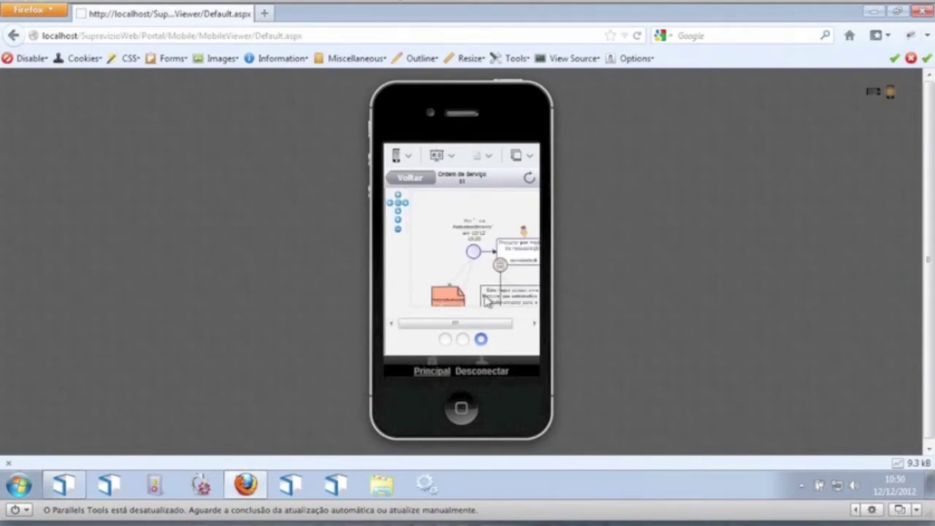
Step: Pan incident 51's process diagram past the gateway, then return to its main details page
{"action": "left_click_drag", "start_coordinate": [483, 253], "coordinate": [425, 247]}
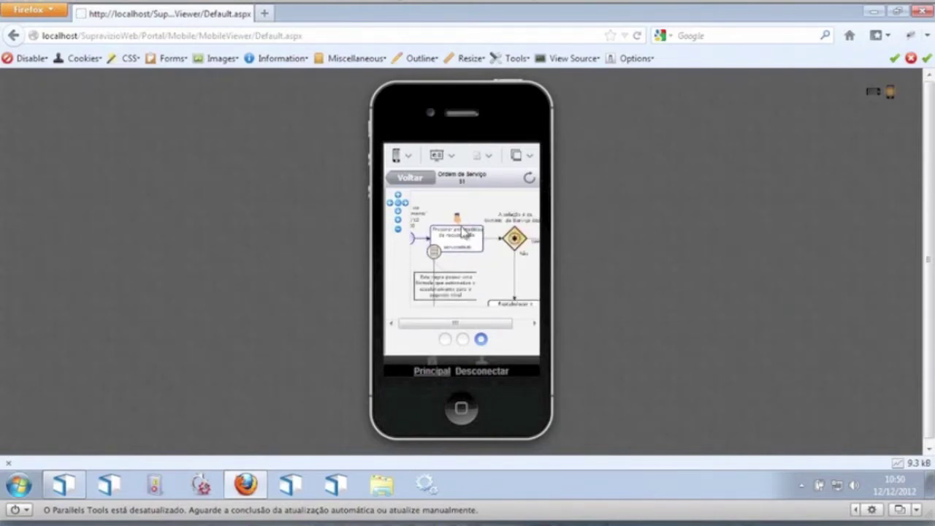
{"action": "left_click_drag", "start_coordinate": [513, 240], "coordinate": [488, 212]}
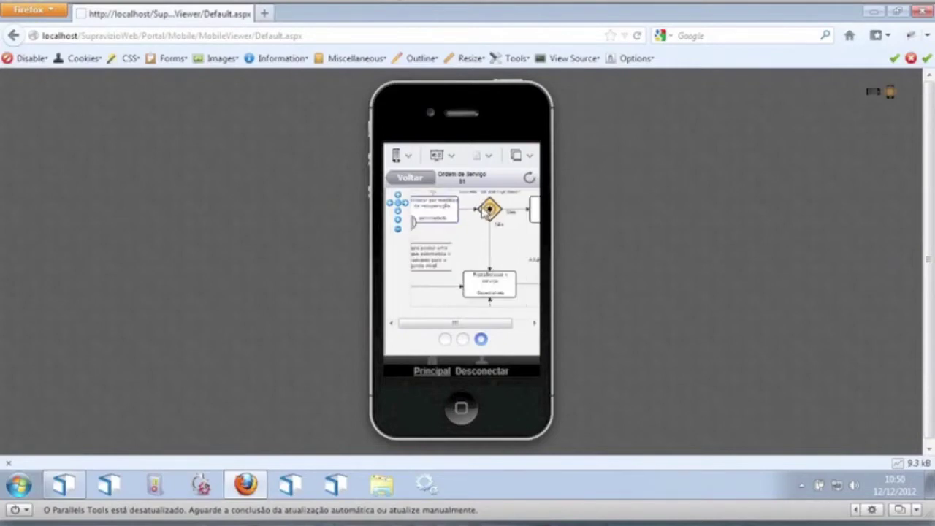
{"action": "left_click", "coordinate": [445, 340]}
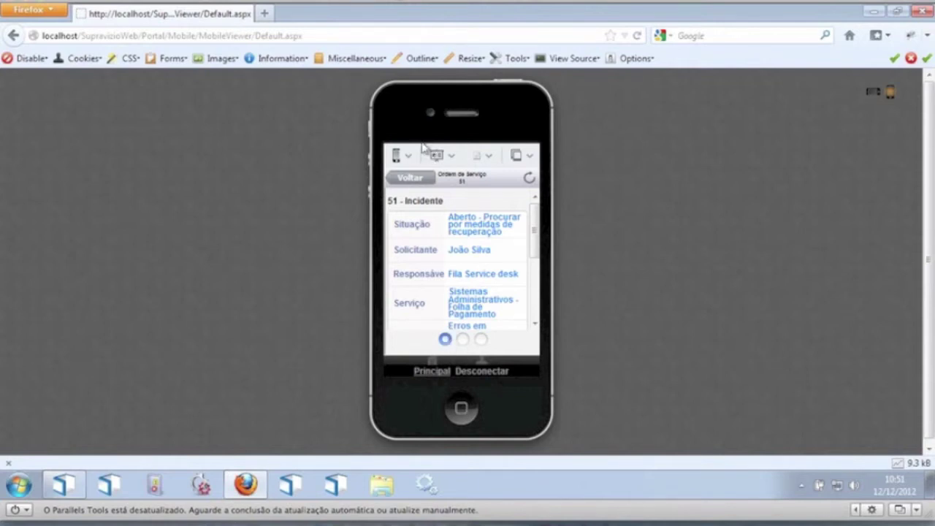
Step: Back on the incident list, start a new page with Nome, Título and Descrição 'Aprovacao'
{"action": "left_click", "coordinate": [410, 179]}
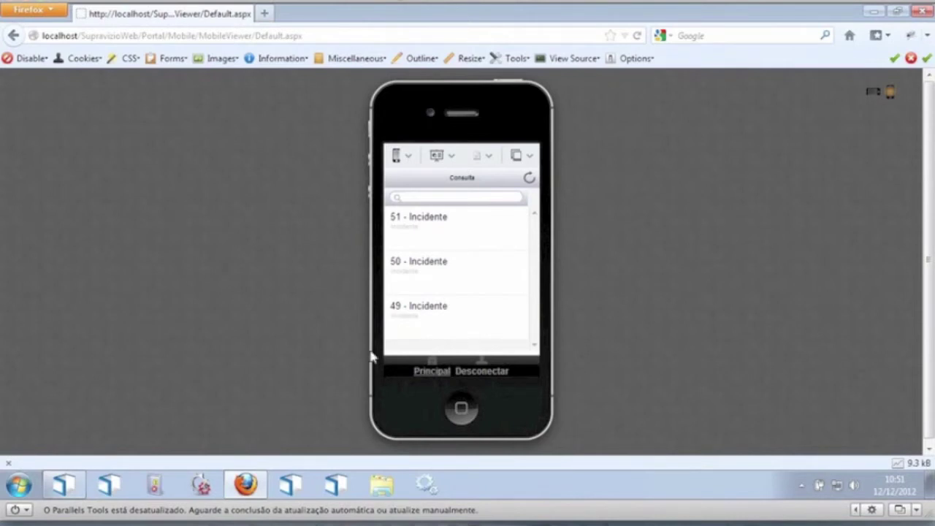
{"action": "left_click", "coordinate": [443, 158]}
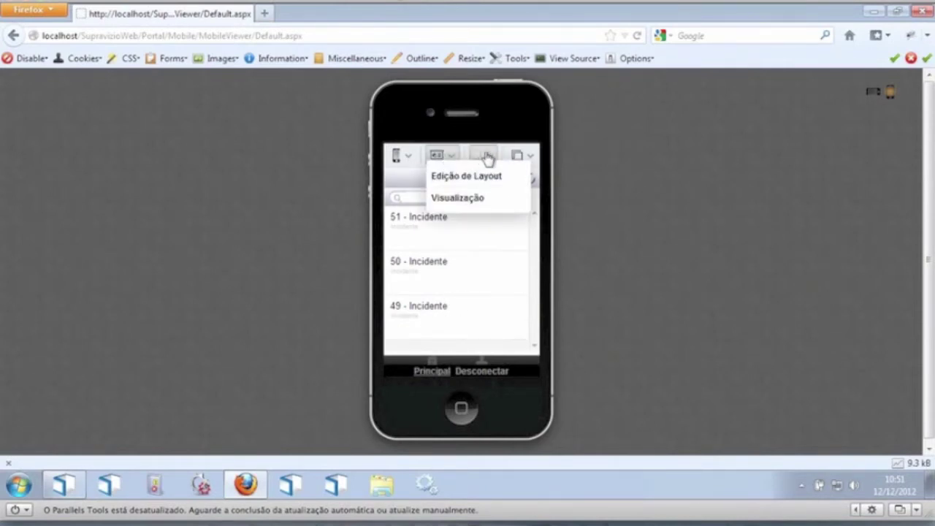
{"action": "left_click", "coordinate": [487, 157]}
{"action": "left_click", "coordinate": [493, 175]}
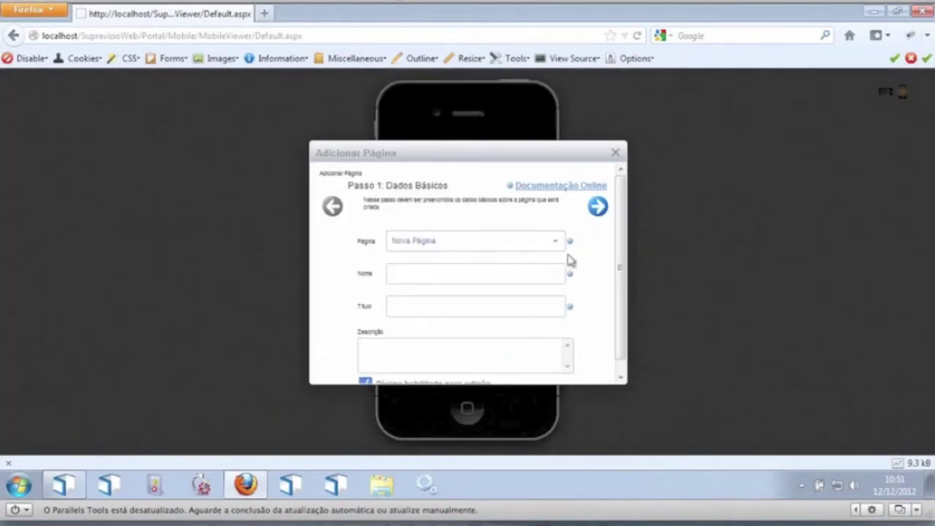
{"action": "left_click", "coordinate": [508, 270]}
{"action": "type", "text": "Aprovacao"}
{"action": "left_click", "coordinate": [427, 310]}
{"action": "type", "text": "Aprovacao"}
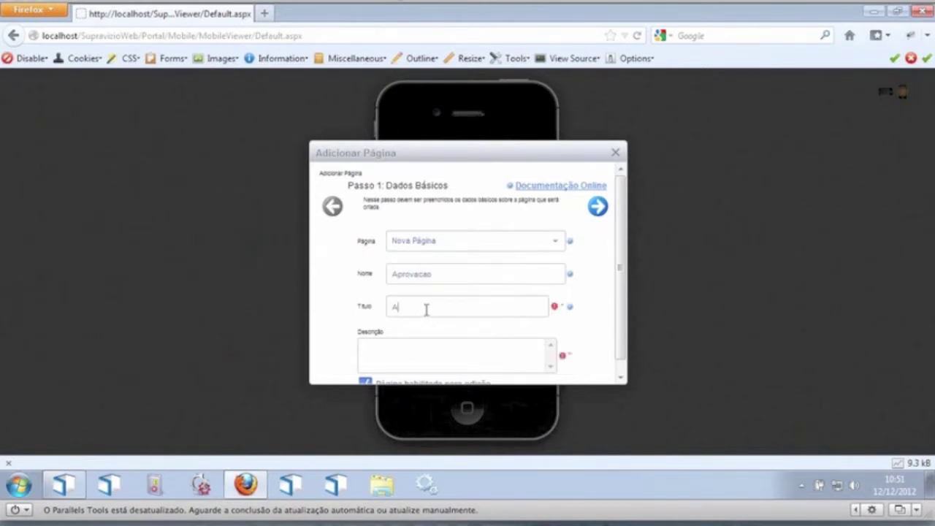
{"action": "left_click", "coordinate": [432, 345]}
{"action": "type", "text": "Aprovacao"}
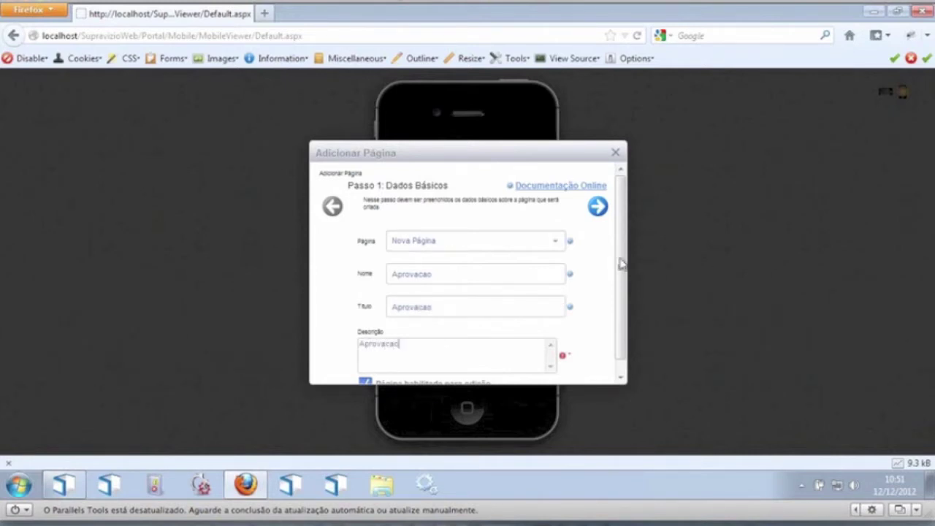
Step: Give the Aprovacao page the Padrão skin and finish creating it
{"action": "left_click", "coordinate": [598, 208]}
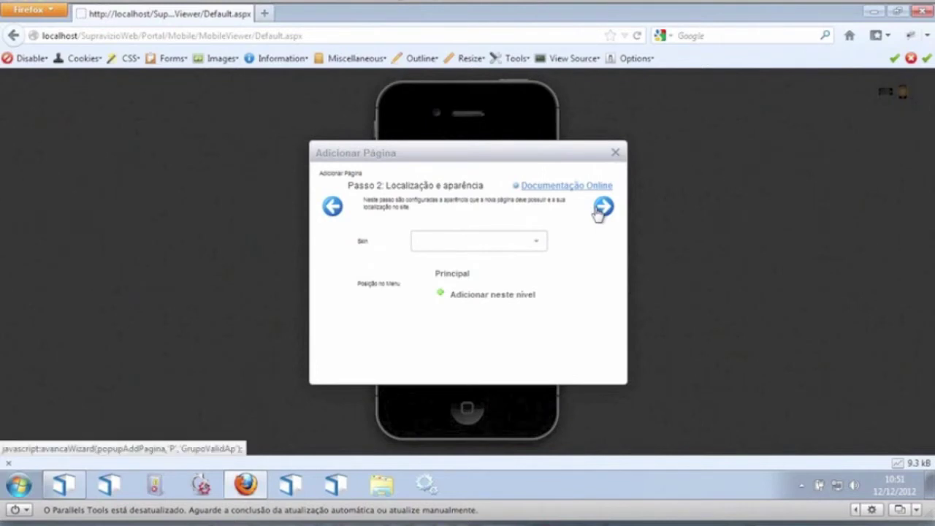
{"action": "left_click", "coordinate": [537, 244]}
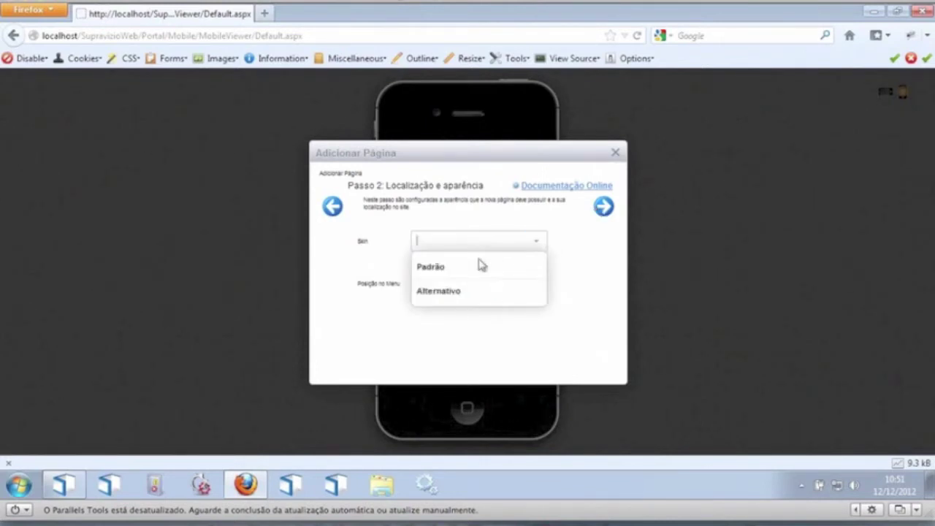
{"action": "left_click", "coordinate": [477, 266]}
{"action": "left_click", "coordinate": [607, 209]}
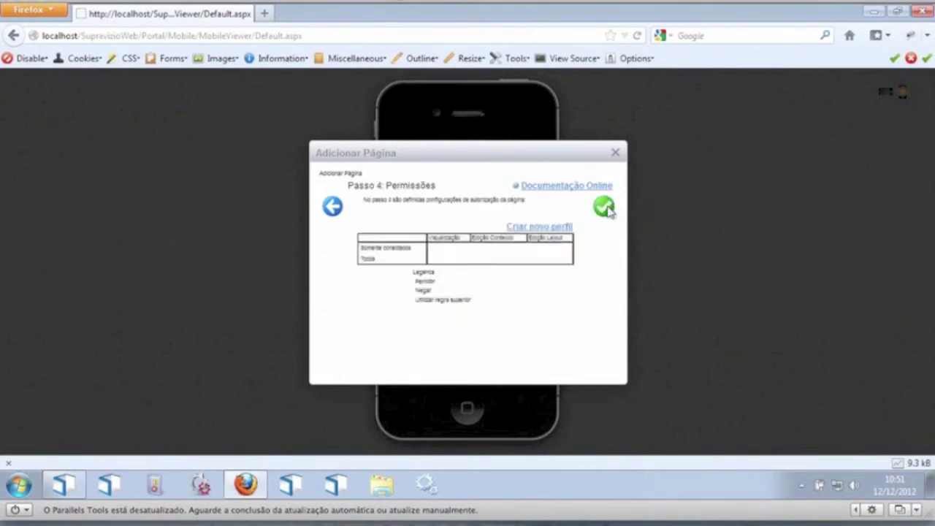
{"action": "left_click", "coordinate": [609, 209]}
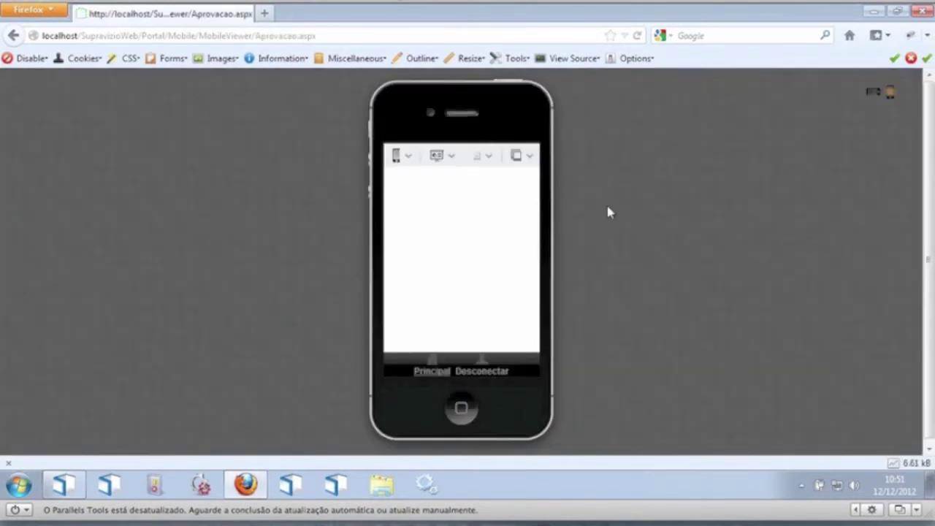
Step: Switch the Aprovacao page to layout editing and add an Aprovação de Ordens Serviço module
{"action": "left_click", "coordinate": [442, 154]}
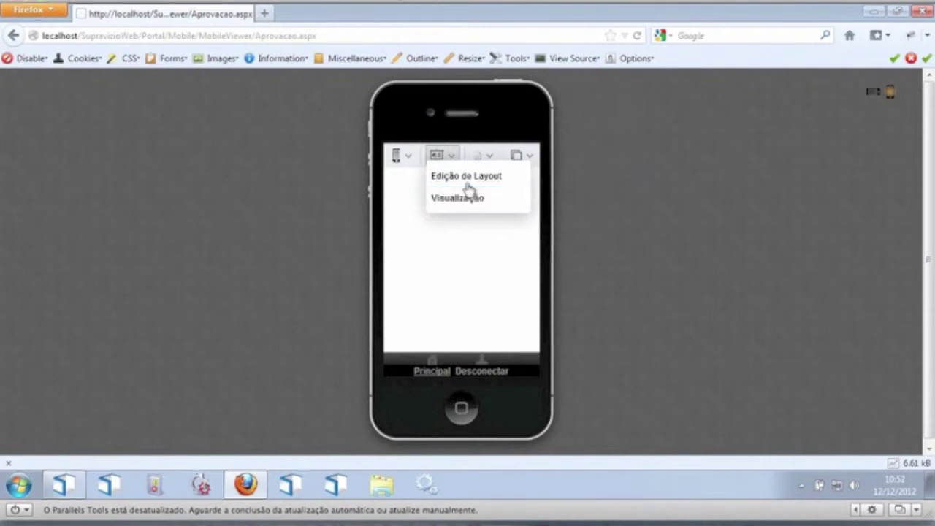
{"action": "left_click", "coordinate": [466, 178]}
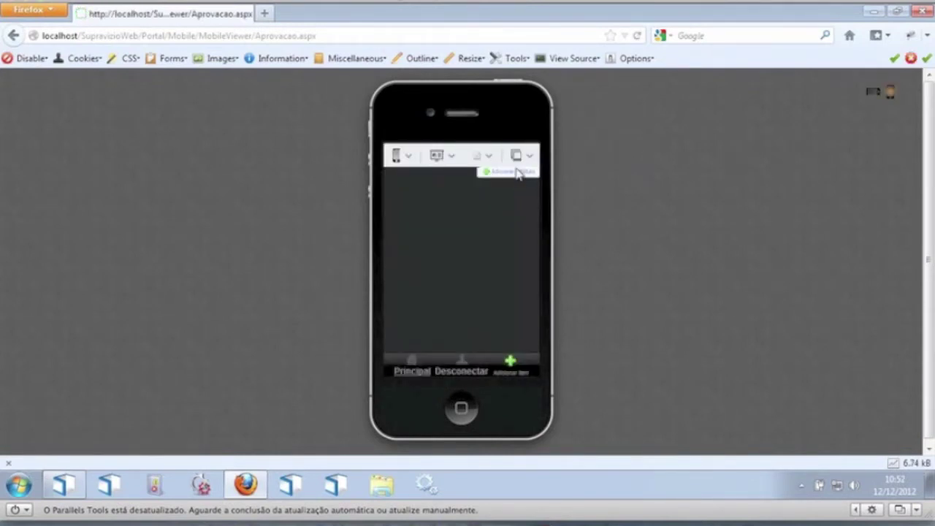
{"action": "left_click", "coordinate": [506, 171]}
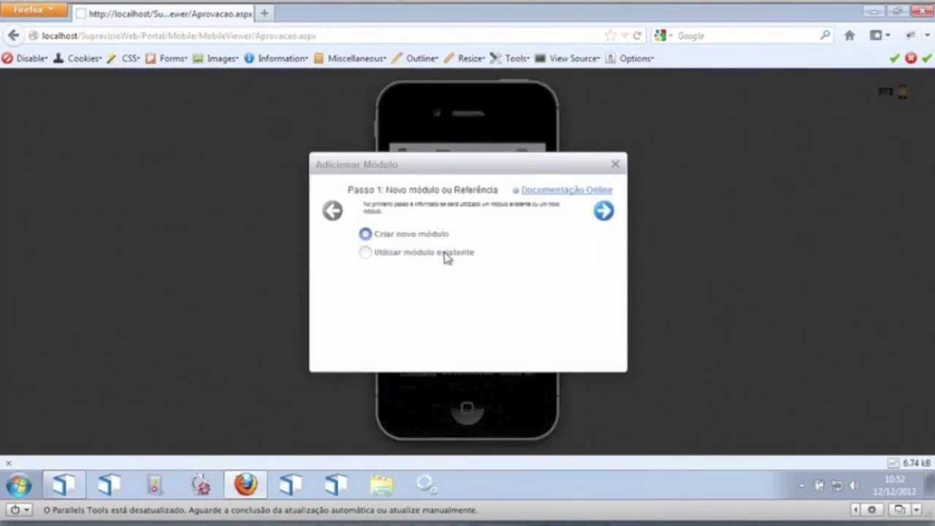
{"action": "left_click", "coordinate": [604, 211]}
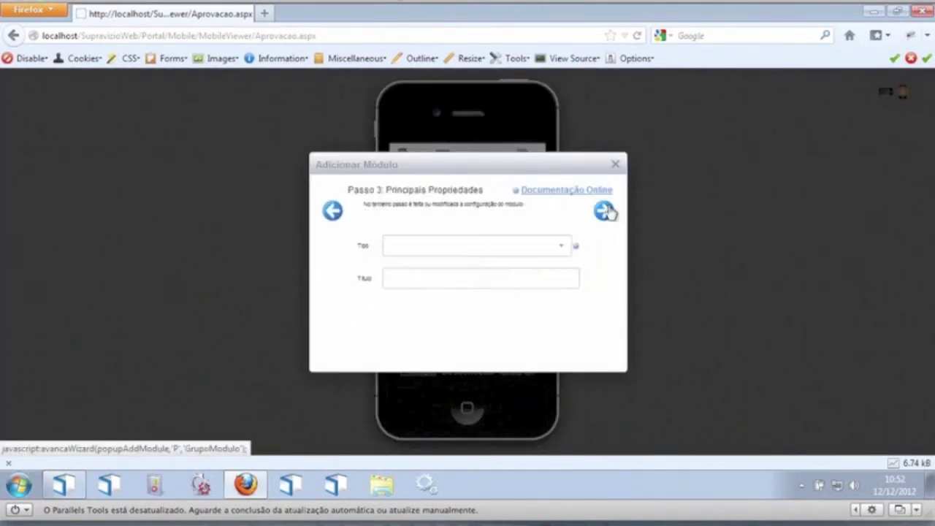
{"action": "left_click", "coordinate": [559, 248]}
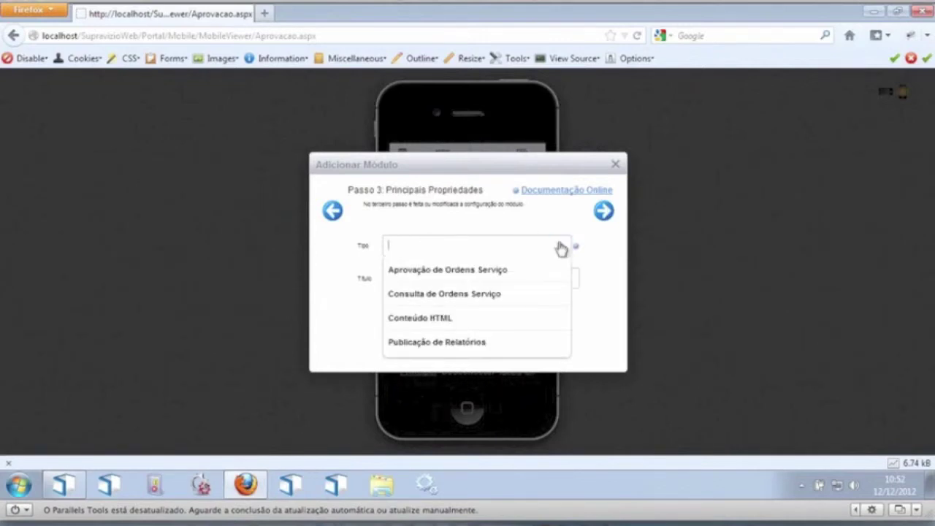
{"action": "left_click", "coordinate": [426, 274]}
{"action": "left_click", "coordinate": [607, 219]}
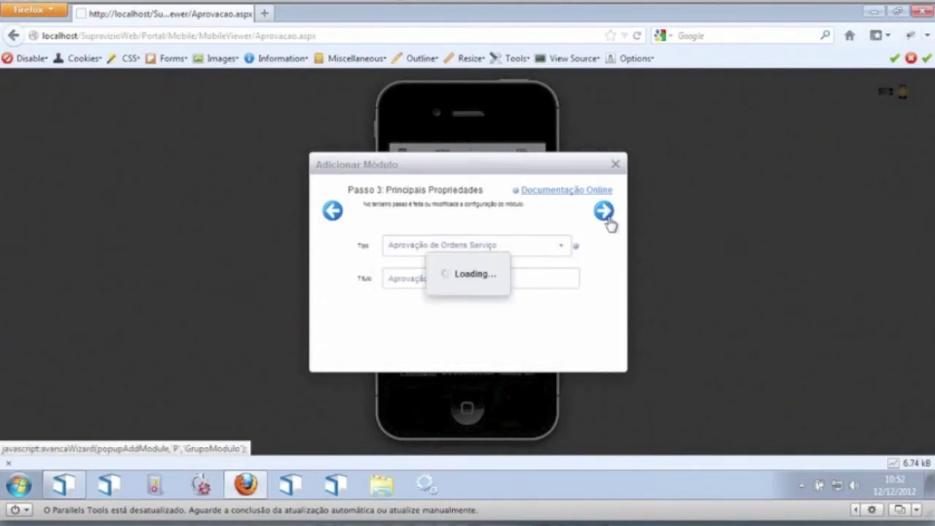
{"action": "left_click", "coordinate": [606, 219]}
{"action": "left_click", "coordinate": [607, 220]}
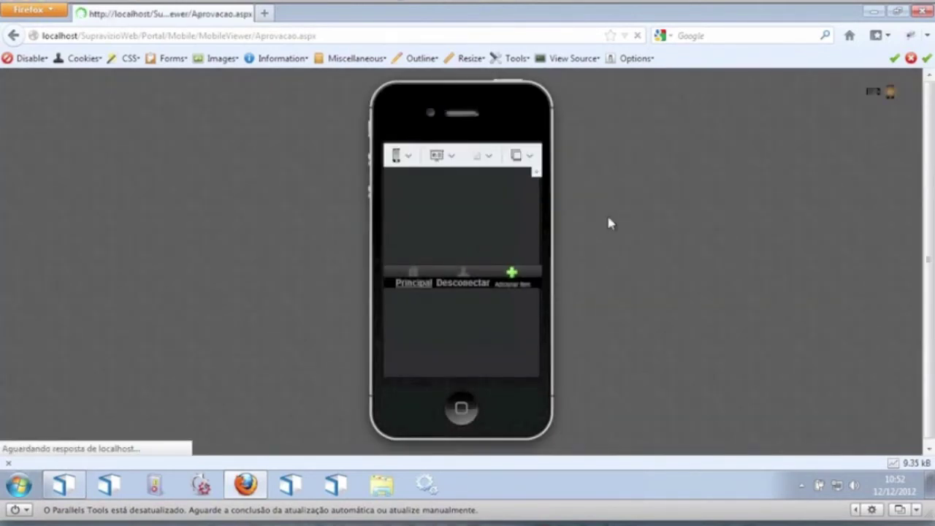
Step: Preview the mobile page, log out, and sign back in as another user
{"action": "left_click", "coordinate": [437, 155]}
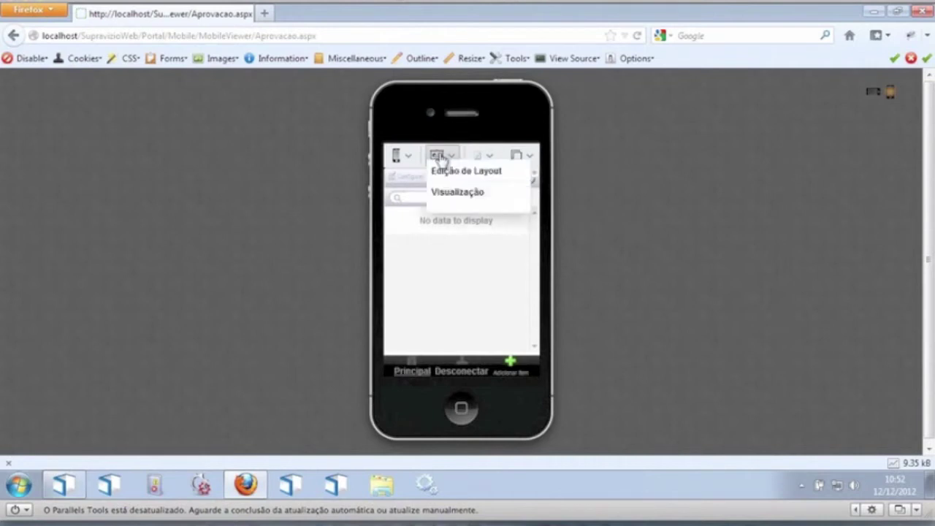
{"action": "left_click", "coordinate": [456, 198]}
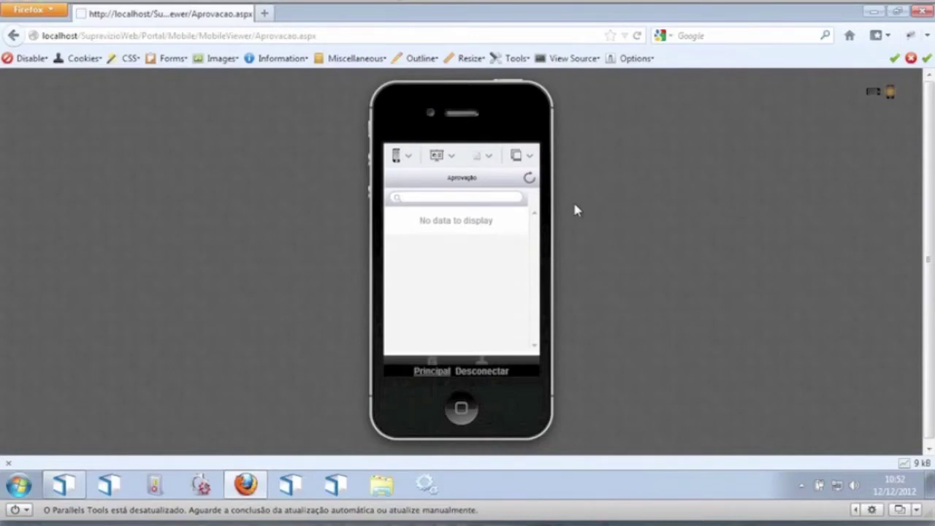
{"action": "left_click", "coordinate": [476, 377]}
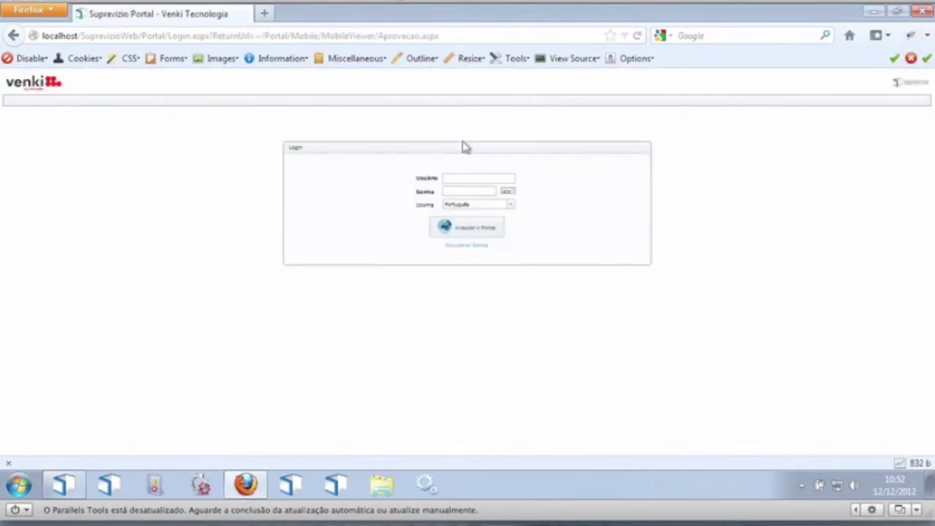
{"action": "left_click", "coordinate": [455, 181]}
{"action": "type", "text": "carlo"}
{"action": "key", "text": "Down"}
{"action": "key", "text": "Return"}
{"action": "key", "text": "Tab"}
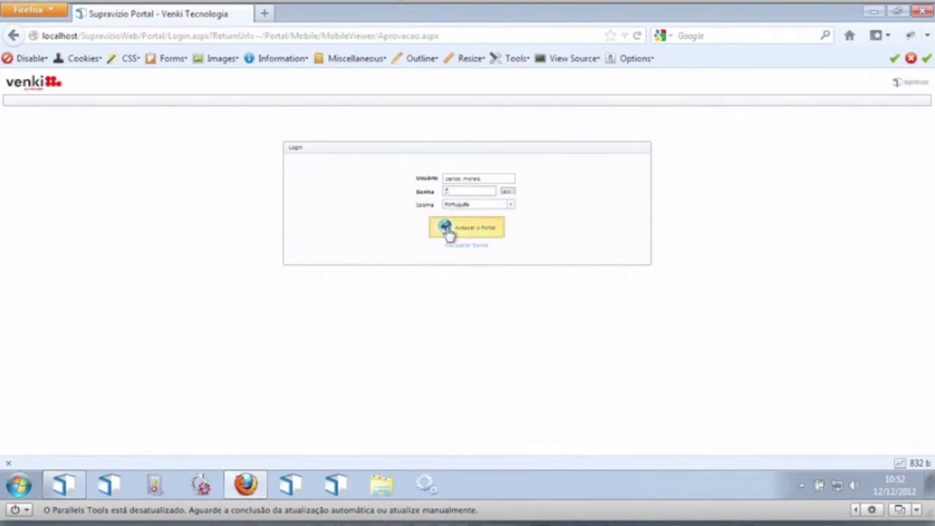
{"action": "left_click", "coordinate": [448, 228]}
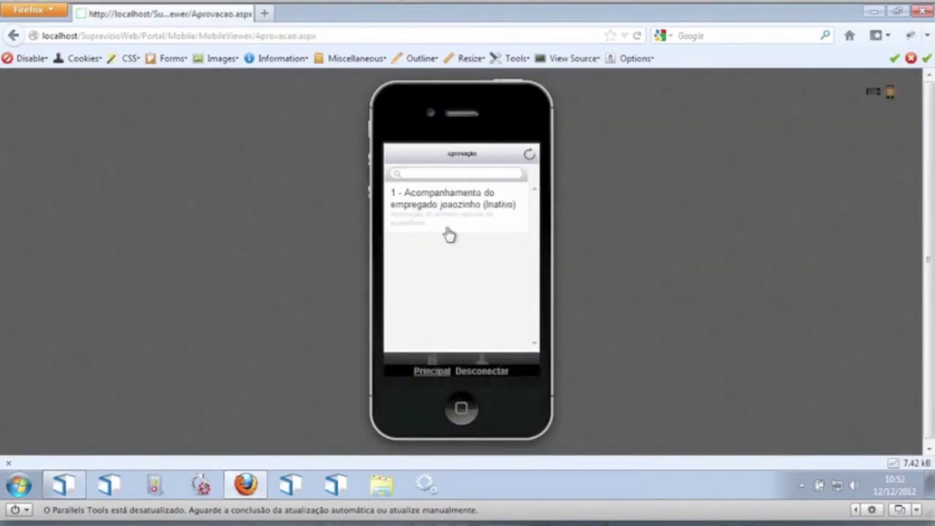
{"action": "left_click", "coordinate": [458, 217]}
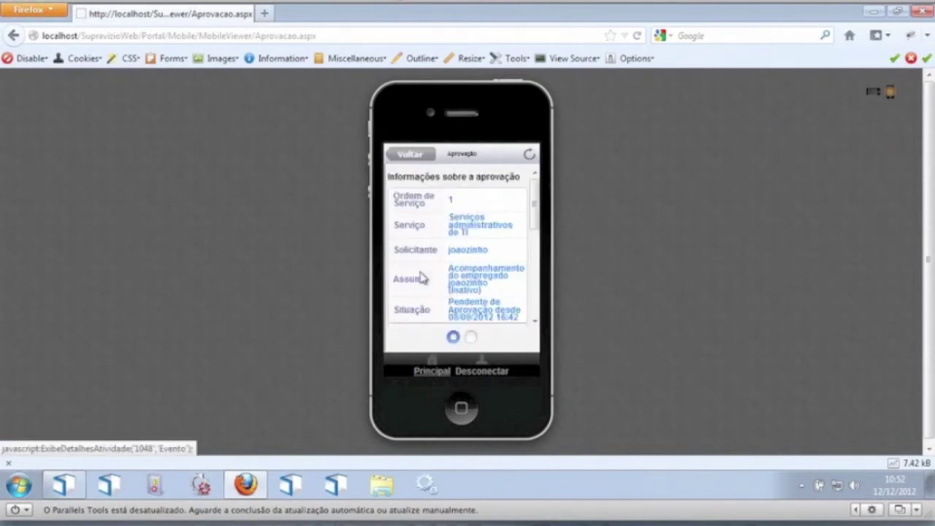
{"action": "left_click_drag", "start_coordinate": [534, 199], "coordinate": [535, 173]}
{"action": "left_click", "coordinate": [494, 194]}
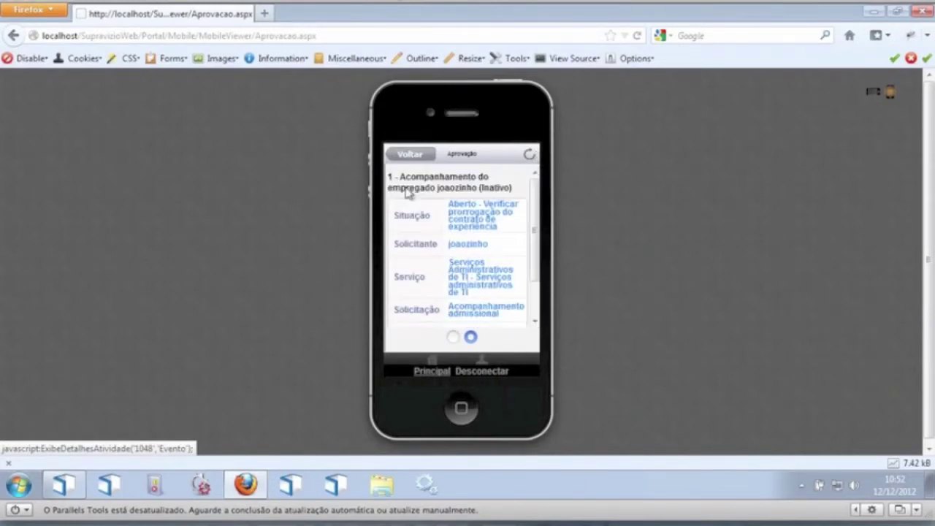
{"action": "left_click_drag", "start_coordinate": [535, 211], "coordinate": [520, 190]}
{"action": "left_click_drag", "start_coordinate": [451, 189], "coordinate": [501, 191]}
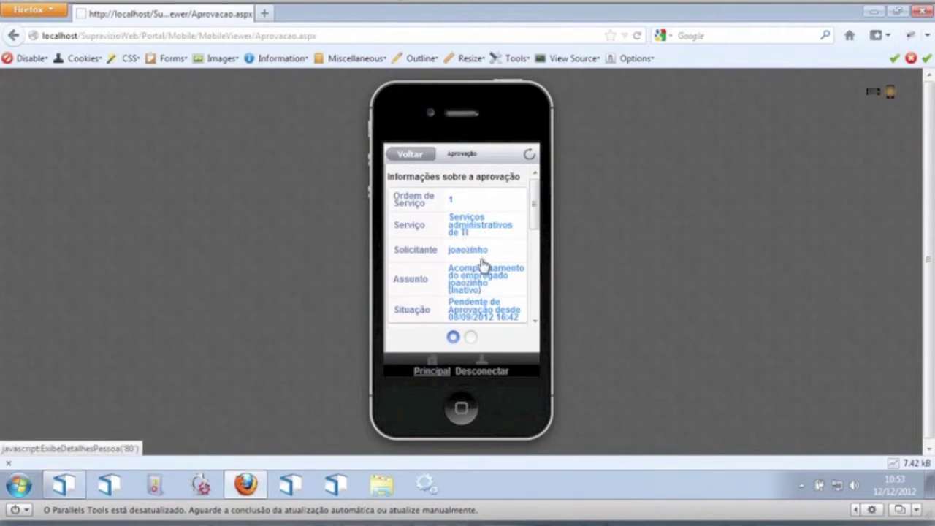
{"action": "left_click", "coordinate": [480, 256]}
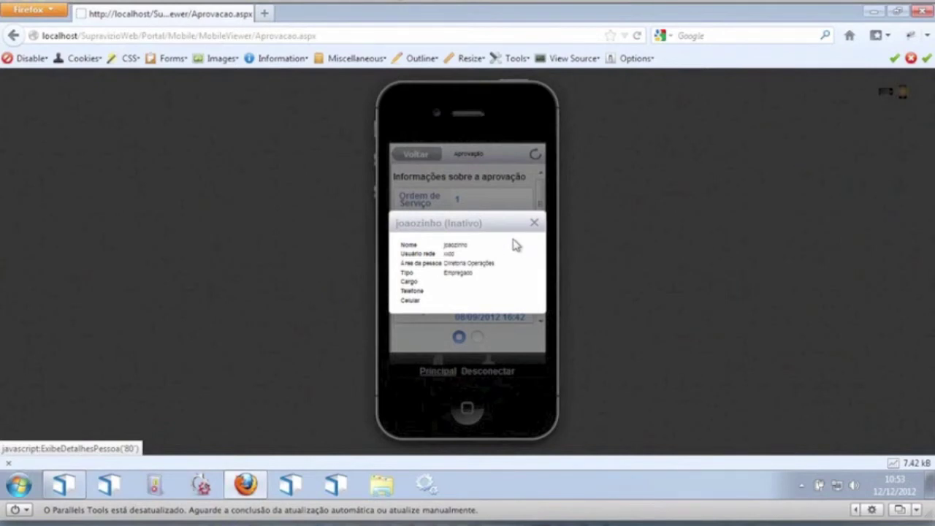
{"action": "left_click", "coordinate": [535, 223]}
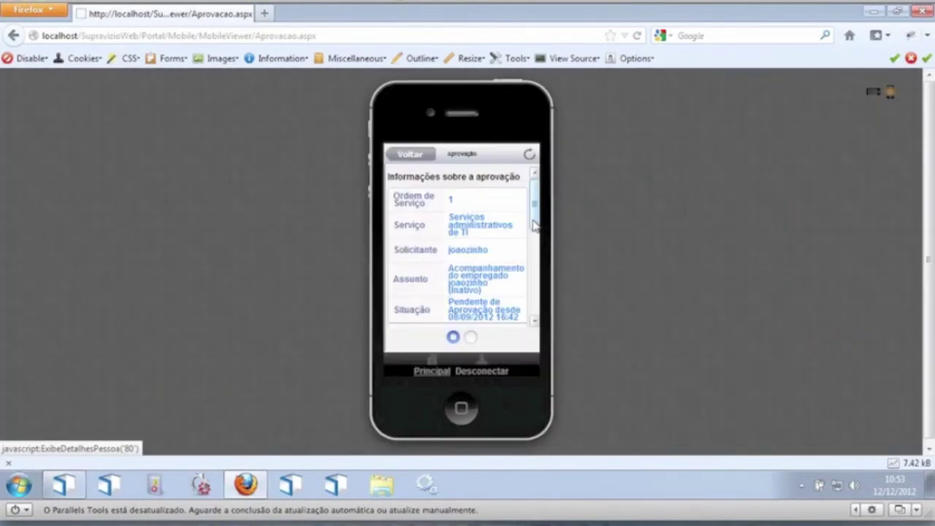
{"action": "left_click", "coordinate": [419, 156]}
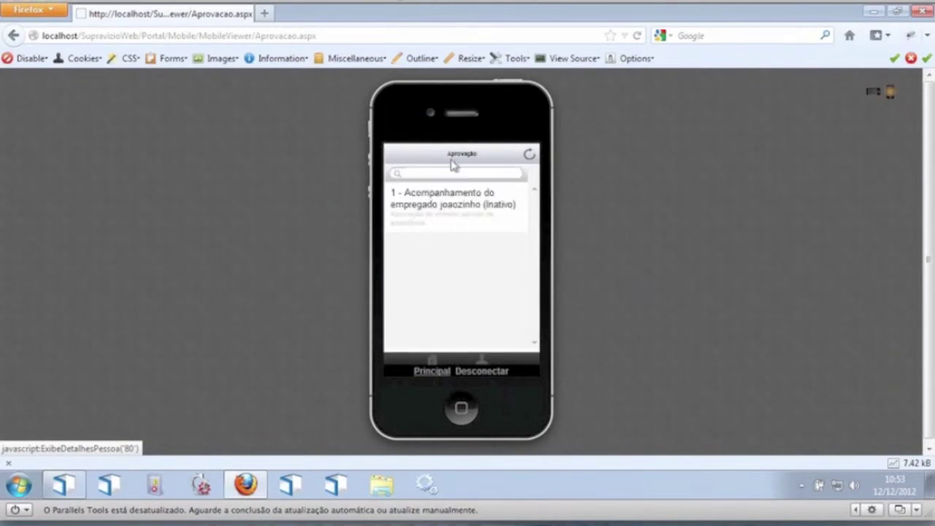
{"action": "left_click", "coordinate": [421, 171]}
Step: Log out, sign in as another user, and switch the portal to its desktop version
{"action": "left_click", "coordinate": [497, 367]}
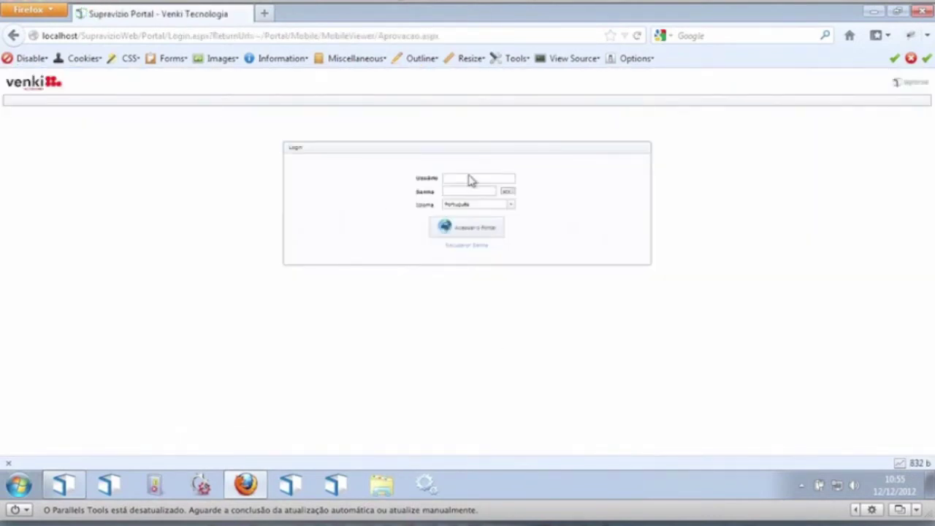
{"action": "left_click", "coordinate": [462, 179]}
{"action": "type", "text": "joao.silva"}
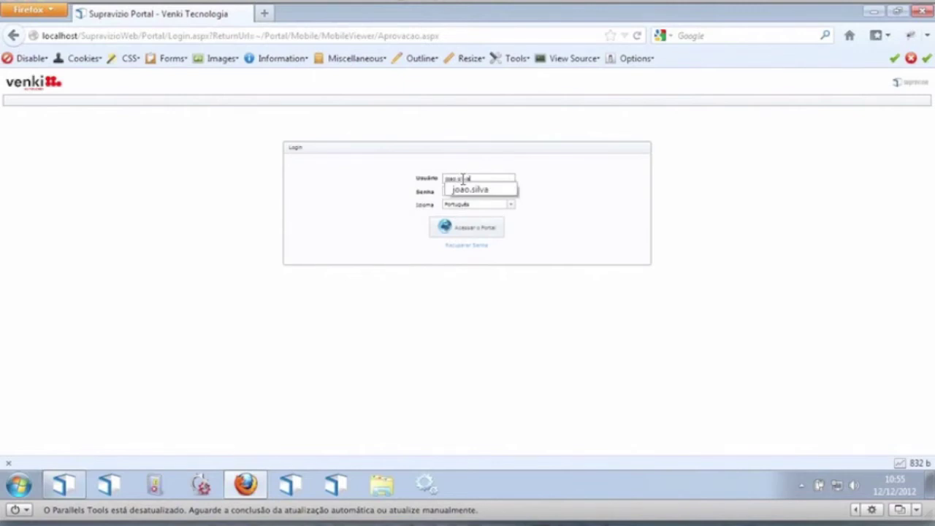
{"action": "key", "text": "Tab"}
{"action": "type", "text": "•"}
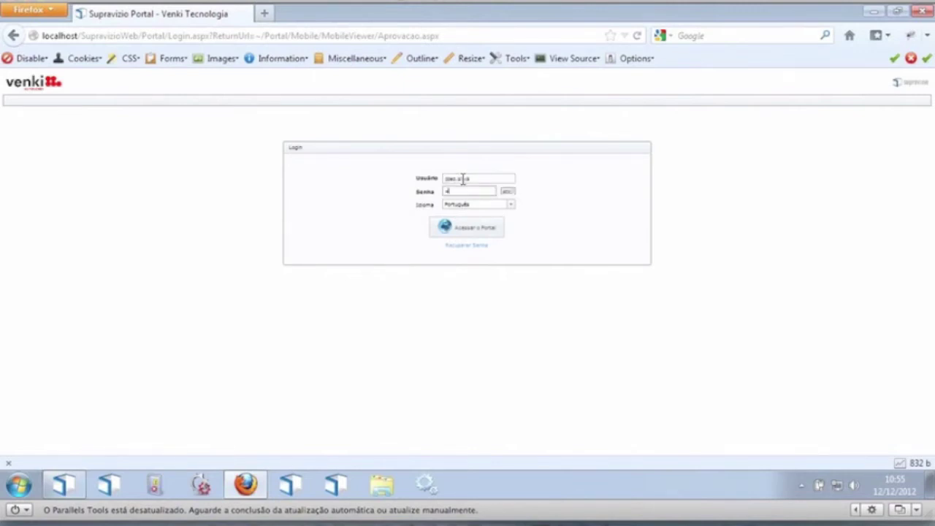
{"action": "key", "text": "ctrl+plus"}
{"action": "key", "text": "ctrl+plus"}
{"action": "key", "text": "ctrl+plus"}
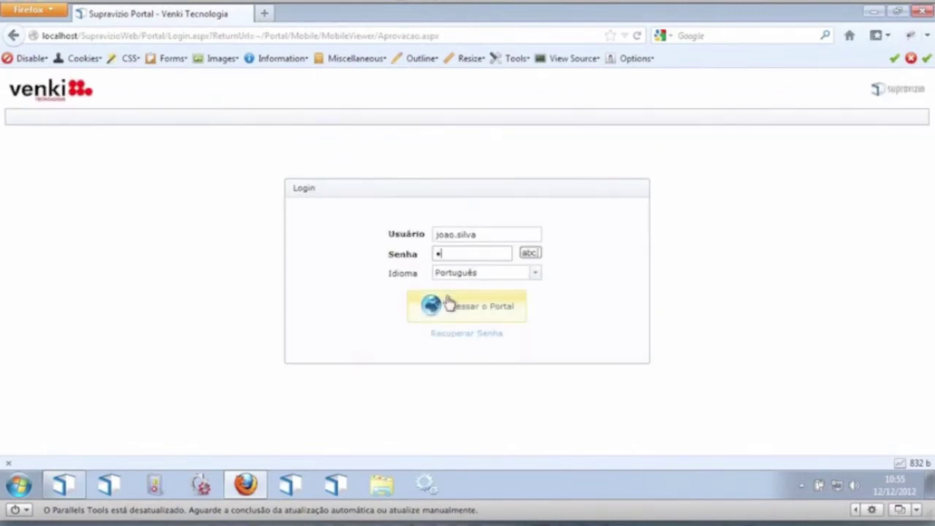
{"action": "left_click", "coordinate": [449, 304]}
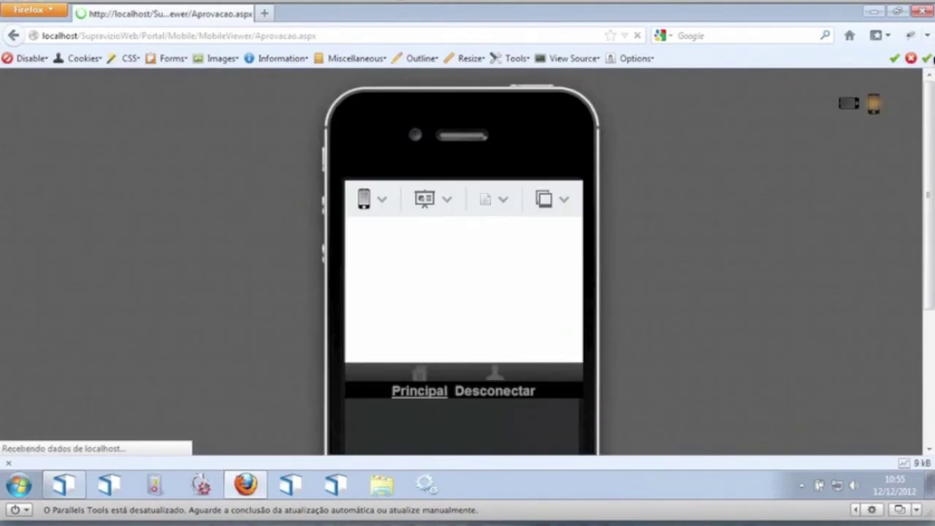
{"action": "left_click", "coordinate": [369, 199]}
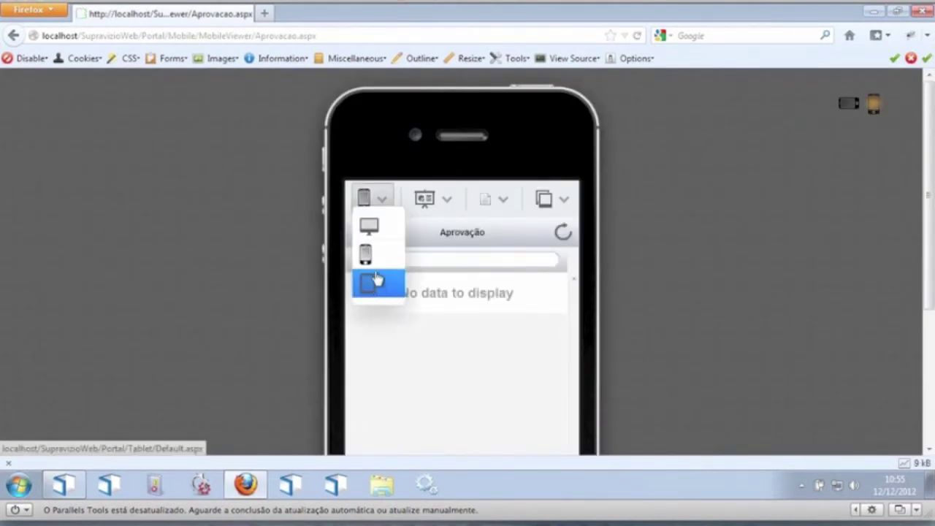
{"action": "left_click", "coordinate": [375, 229]}
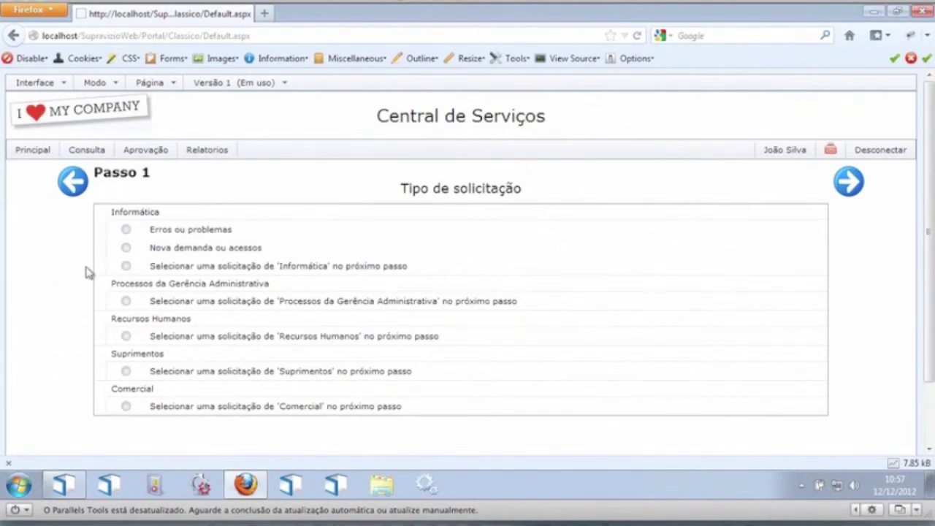
Step: Put Central de Serviços in Edição de Layout mode and split its panel horizontally via Dividir Painel
{"action": "left_click", "coordinate": [97, 83]}
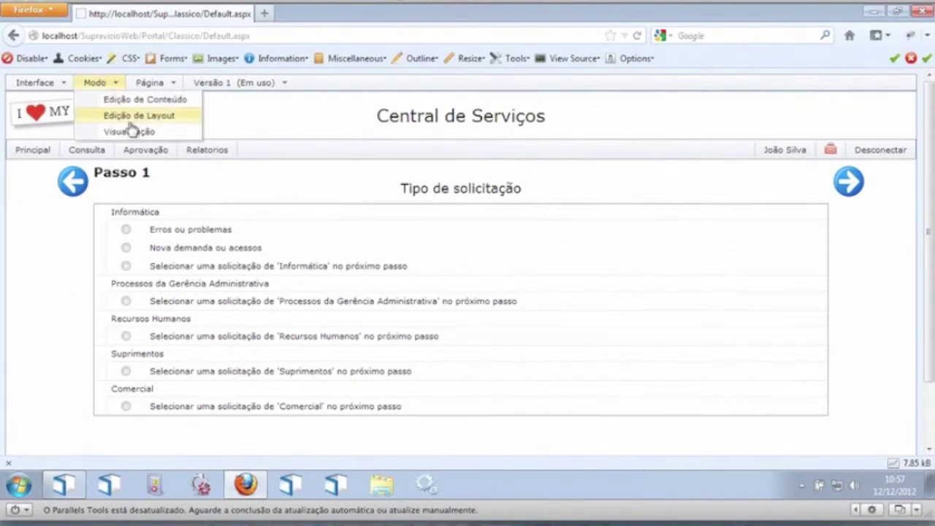
{"action": "left_click", "coordinate": [130, 119]}
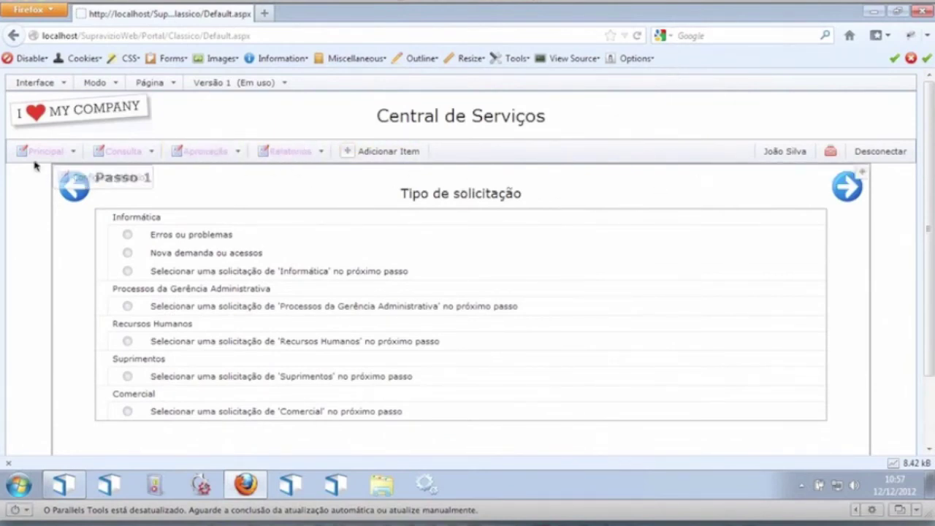
{"action": "mouse_move", "coordinate": [67, 177]}
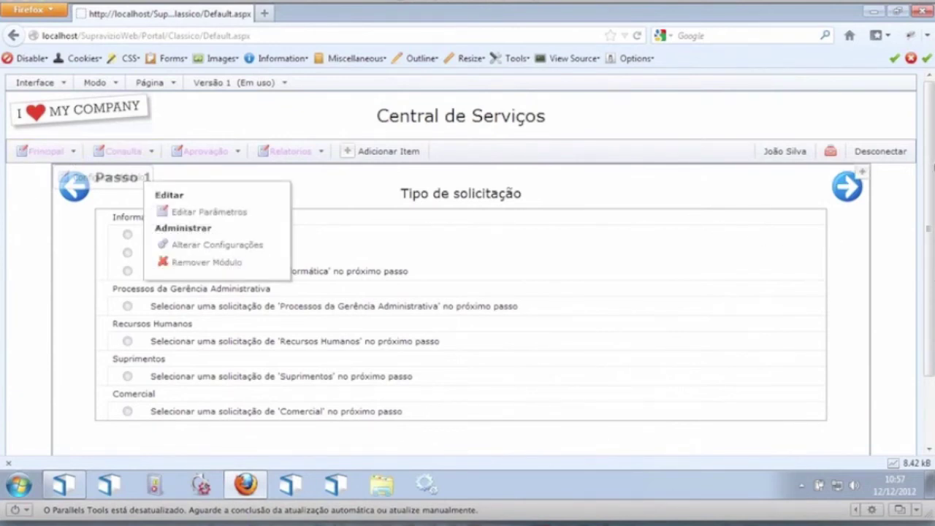
{"action": "mouse_move", "coordinate": [854, 177]}
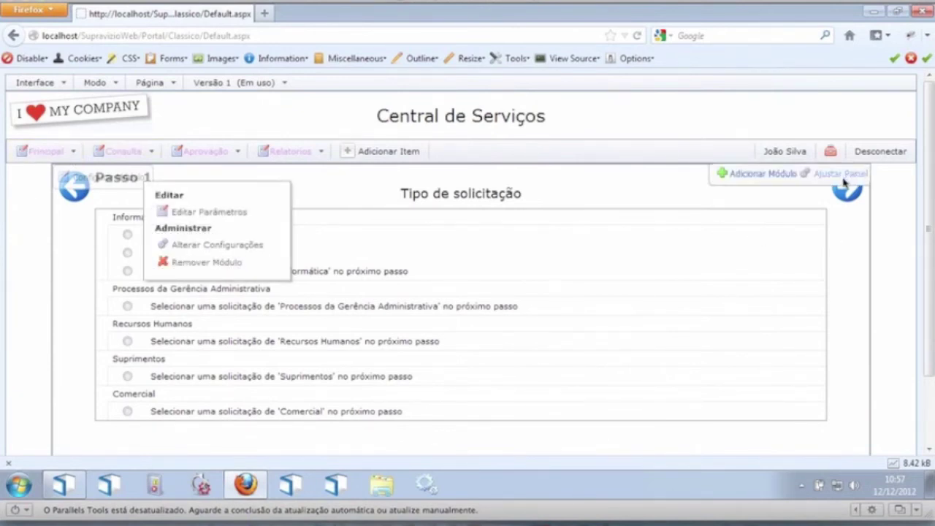
{"action": "left_click", "coordinate": [845, 183]}
{"action": "mouse_move", "coordinate": [797, 187]}
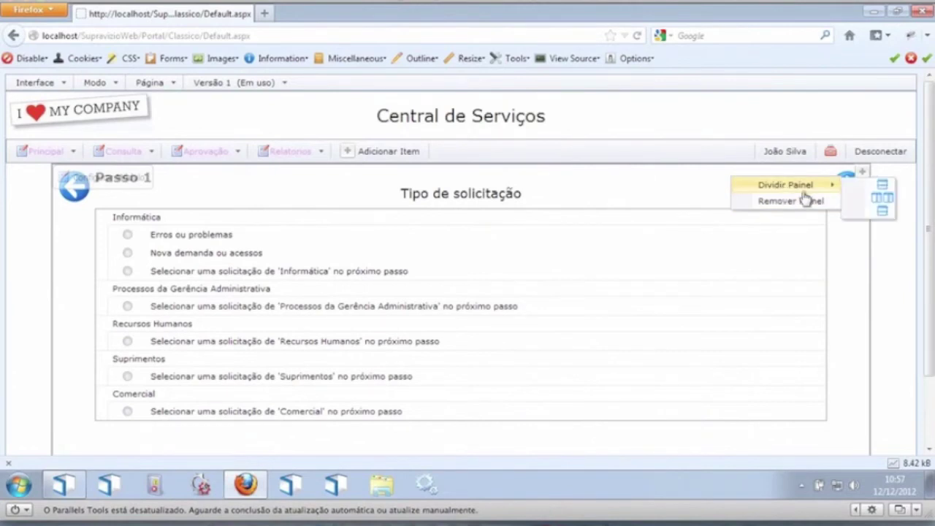
{"action": "left_click", "coordinate": [884, 187]}
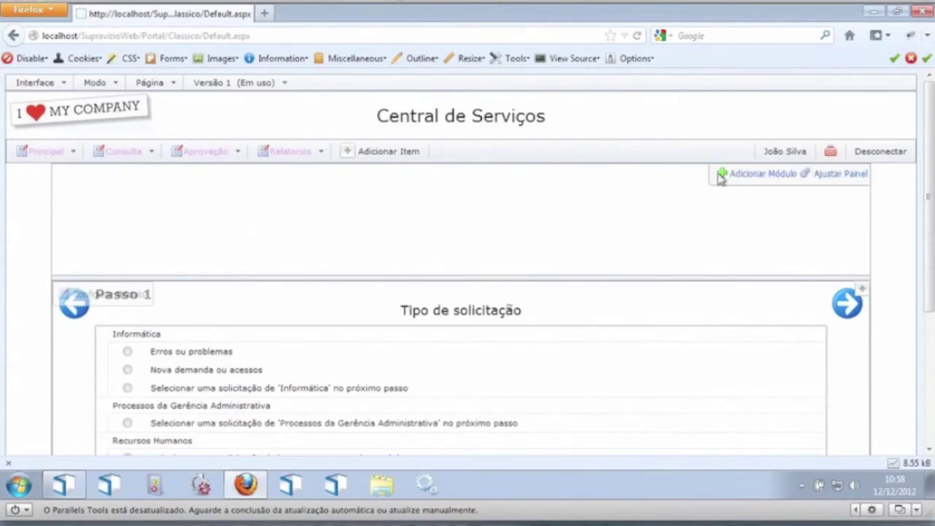
Step: Add a Conteúdo HTML module to the top panel, keeping the Padrão style, through to permissions
{"action": "left_click", "coordinate": [722, 177]}
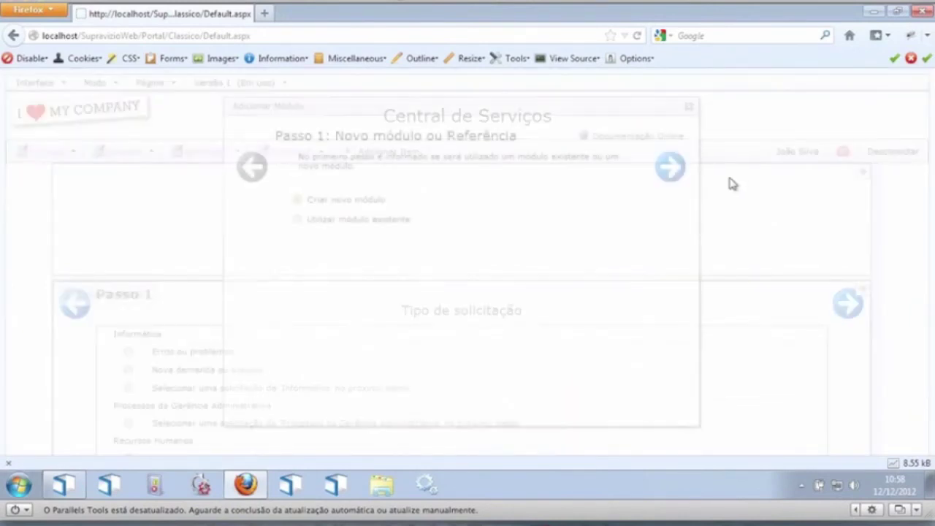
{"action": "left_click", "coordinate": [673, 172]}
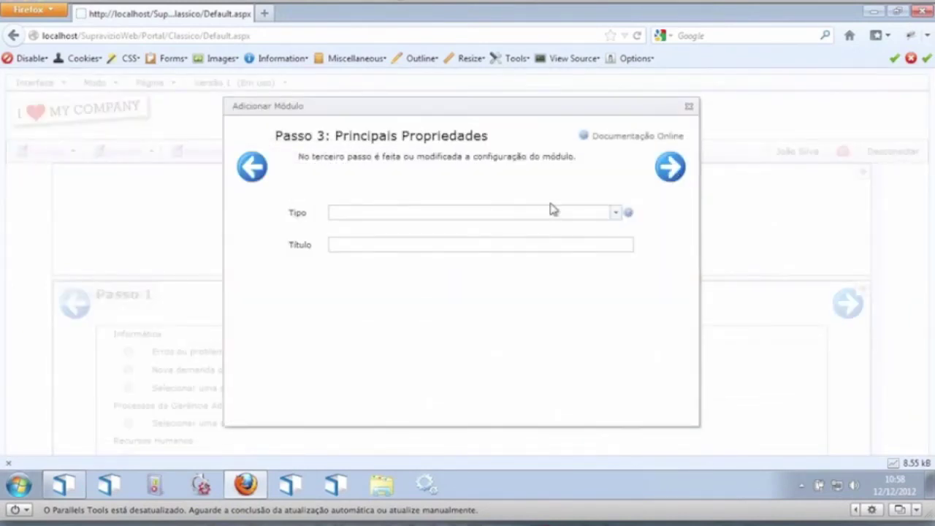
{"action": "left_click", "coordinate": [616, 214]}
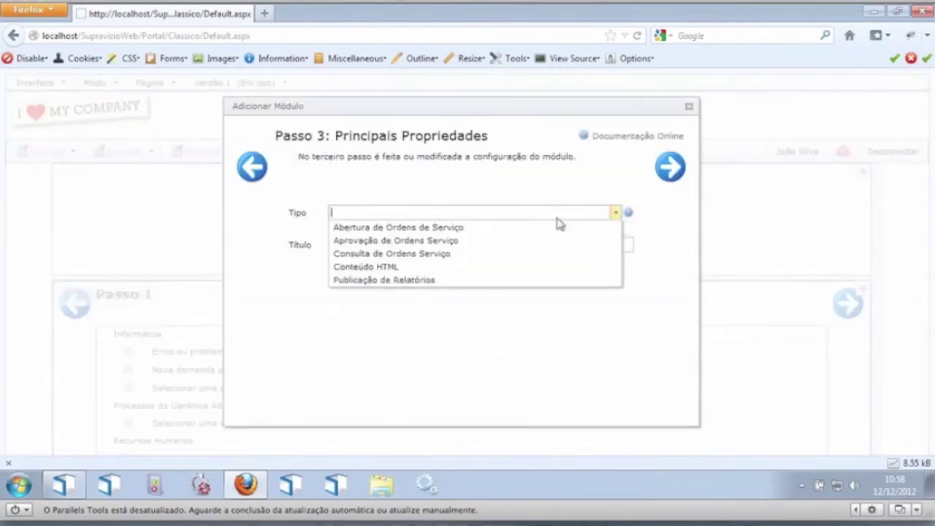
{"action": "left_click", "coordinate": [366, 269]}
{"action": "left_click", "coordinate": [671, 180]}
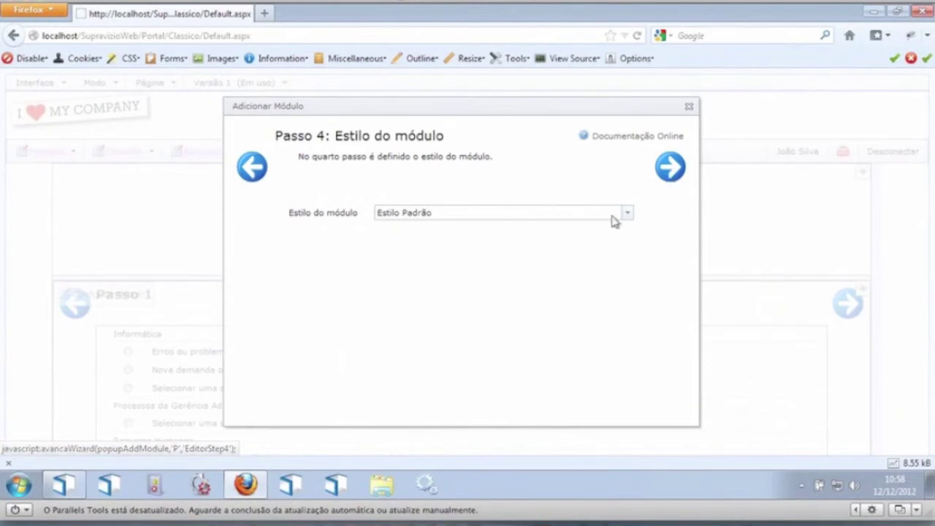
{"action": "left_click", "coordinate": [625, 213]}
{"action": "left_click", "coordinate": [625, 213]}
{"action": "left_click", "coordinate": [669, 179]}
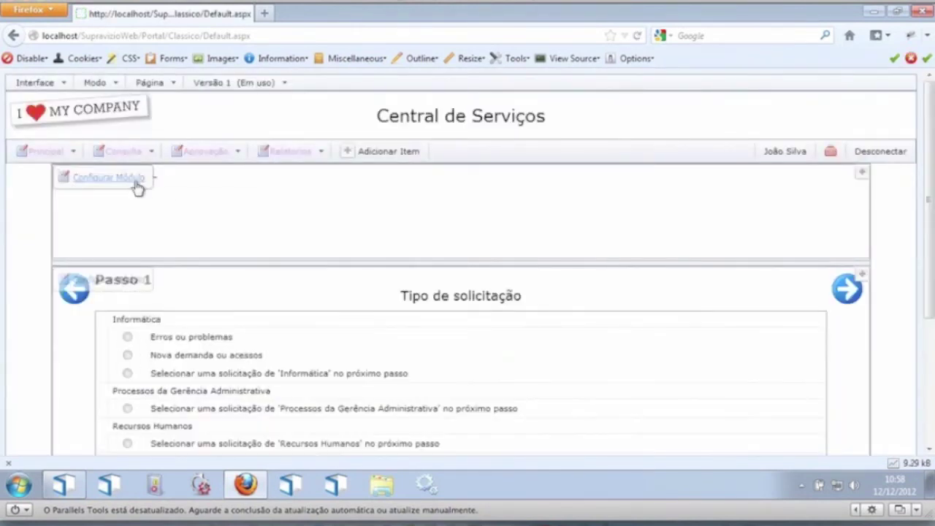
Step: Edit the new module's content and clear its title so it is blank
{"action": "left_click", "coordinate": [137, 183]}
{"action": "left_click", "coordinate": [219, 223]}
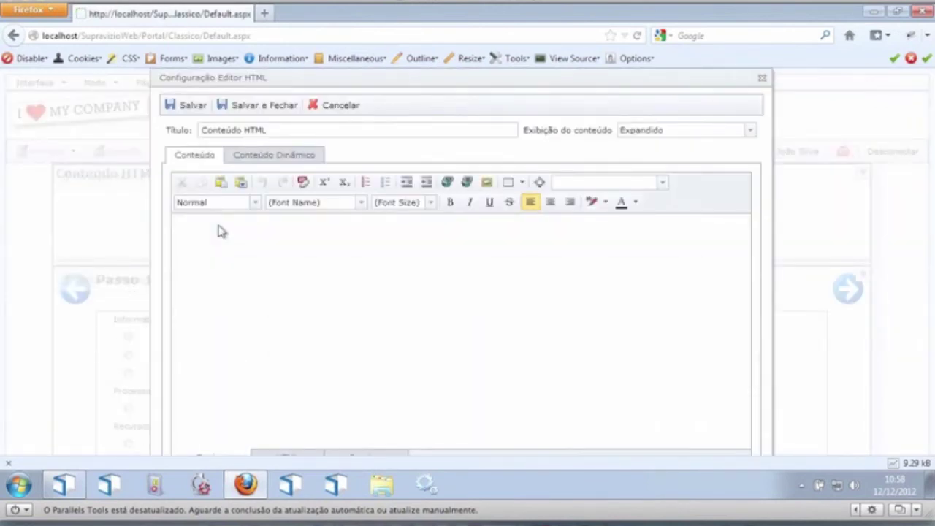
{"action": "left_click", "coordinate": [281, 131]}
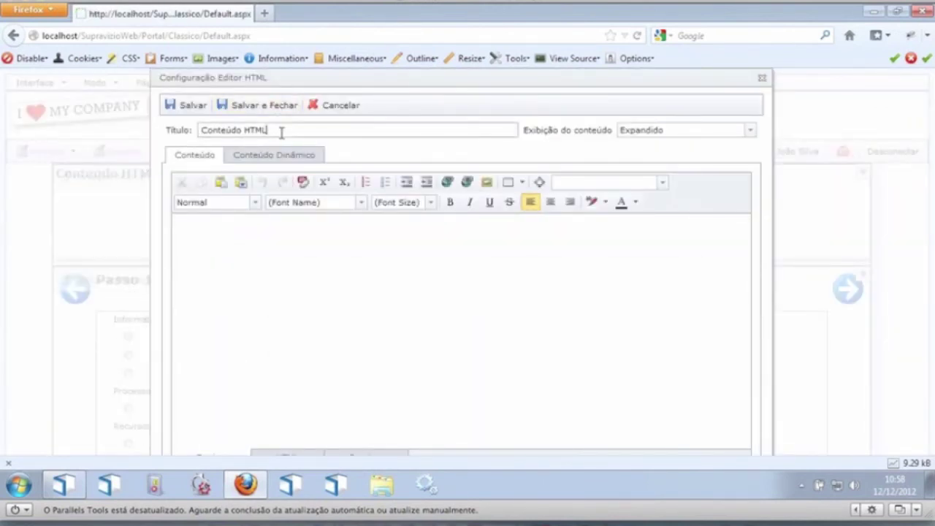
{"action": "key", "text": "ctrl+a"}
{"action": "key", "text": "BackSpace"}
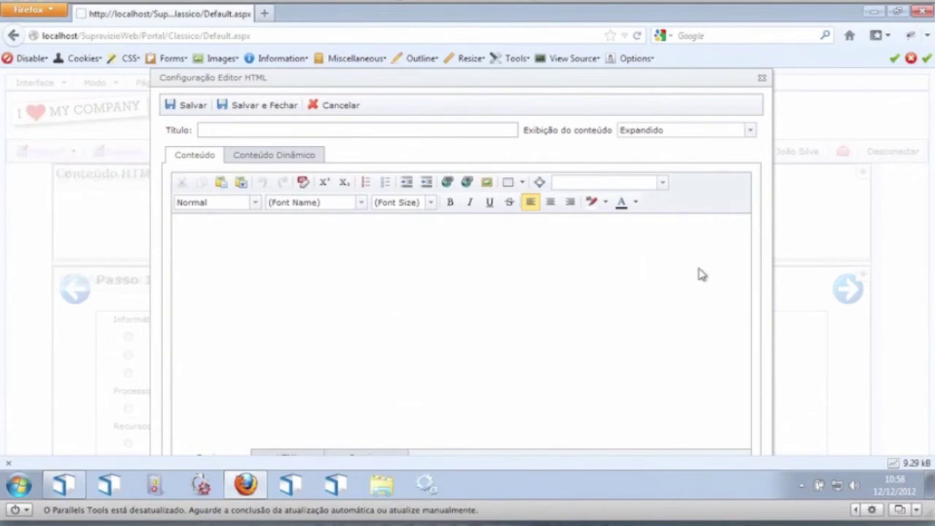
Step: Enter 'Obrigado pela participação no webinar' as centred, bold, size 5 (18pt) content
{"action": "left_click", "coordinate": [356, 286]}
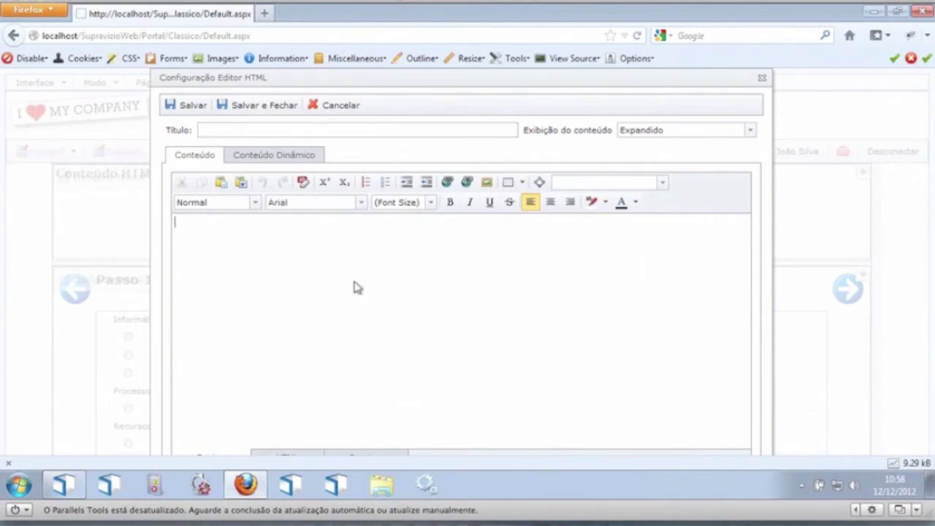
{"action": "left_click", "coordinate": [551, 203]}
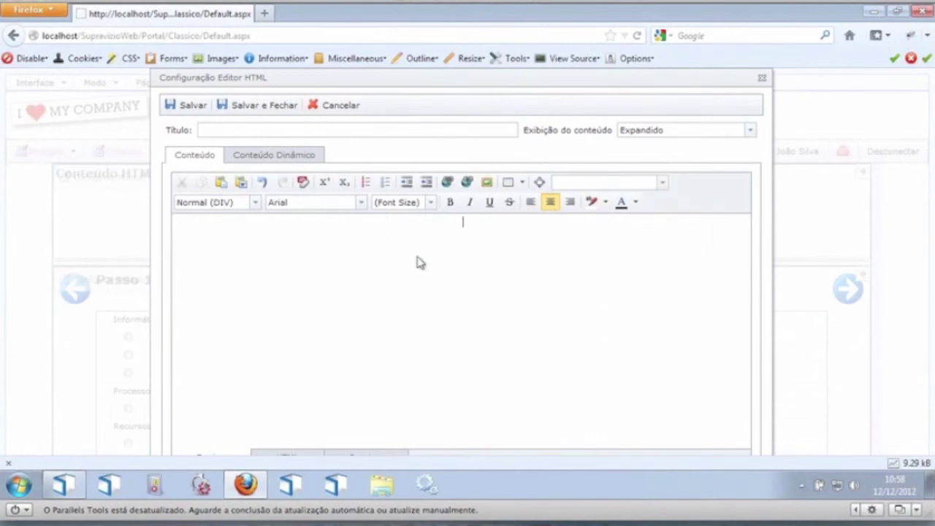
{"action": "type", "text": "Obrigado pela participa"}
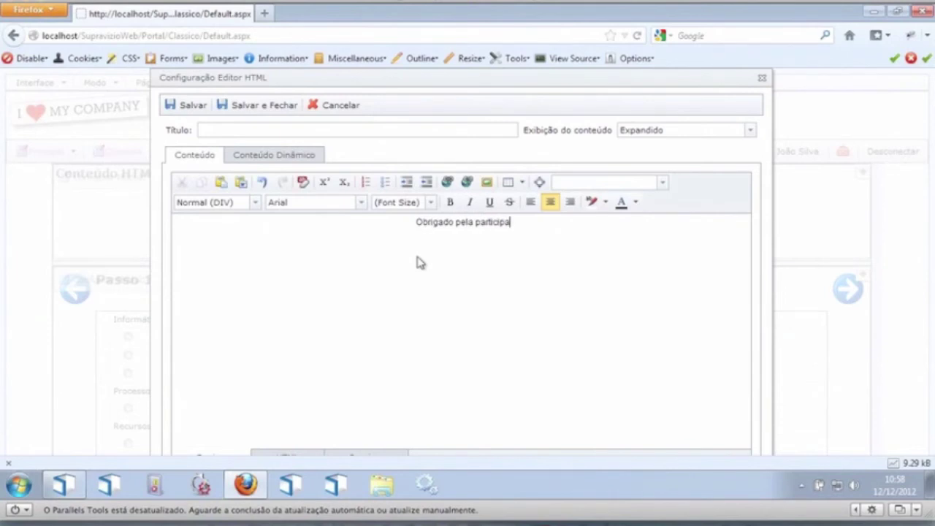
{"action": "type", "text": "cão no"}
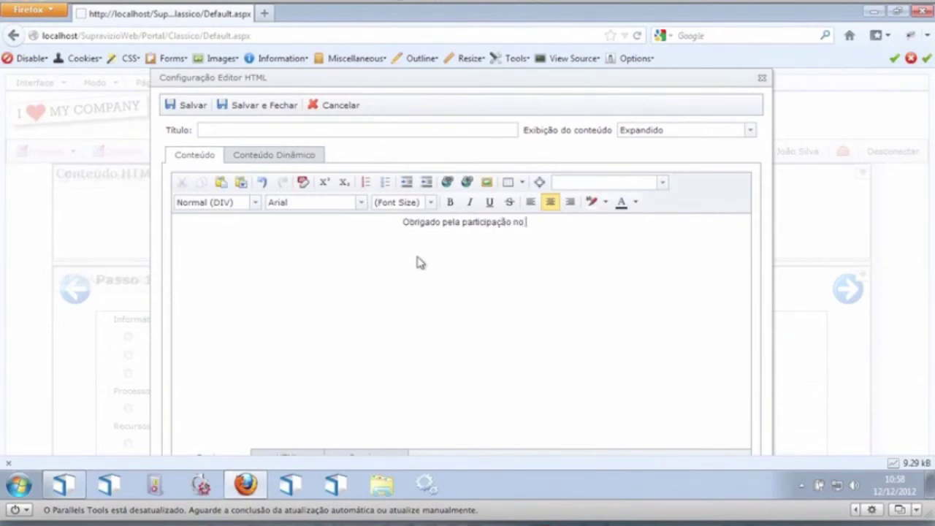
{"action": "type", "text": " webinar"}
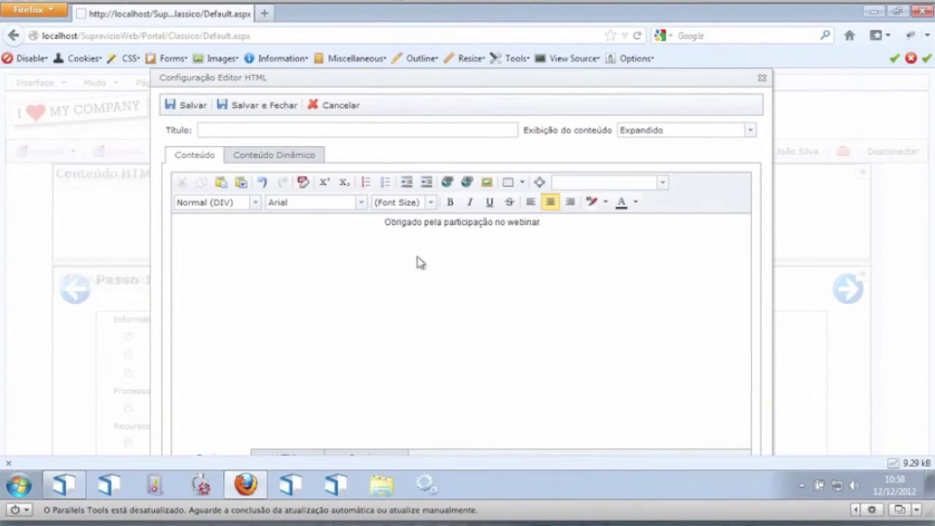
{"action": "left_click_drag", "start_coordinate": [573, 231], "coordinate": [381, 238]}
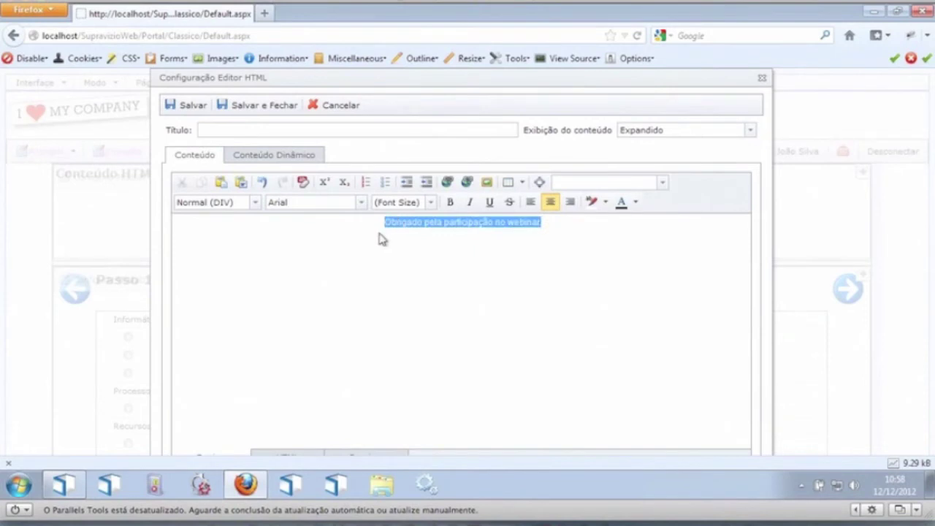
{"action": "left_click", "coordinate": [431, 203]}
{"action": "left_click", "coordinate": [436, 296]}
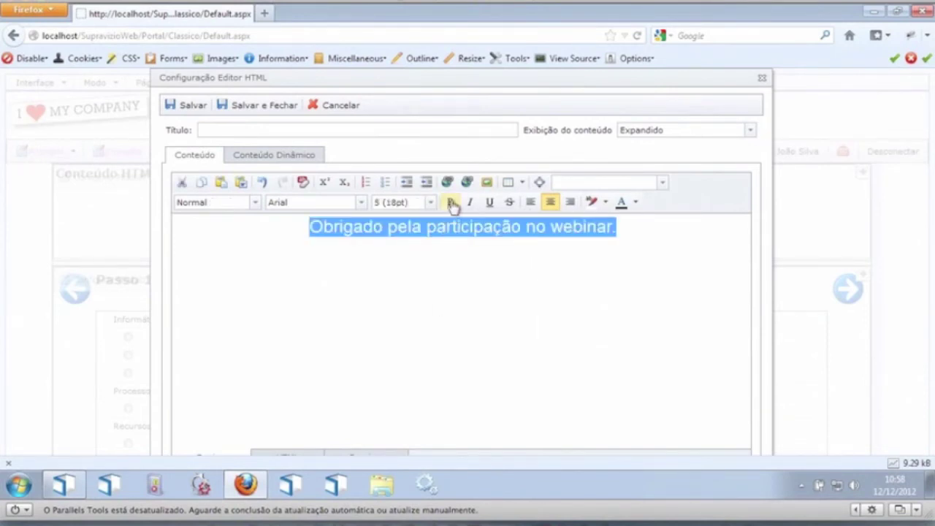
{"action": "left_click", "coordinate": [450, 202]}
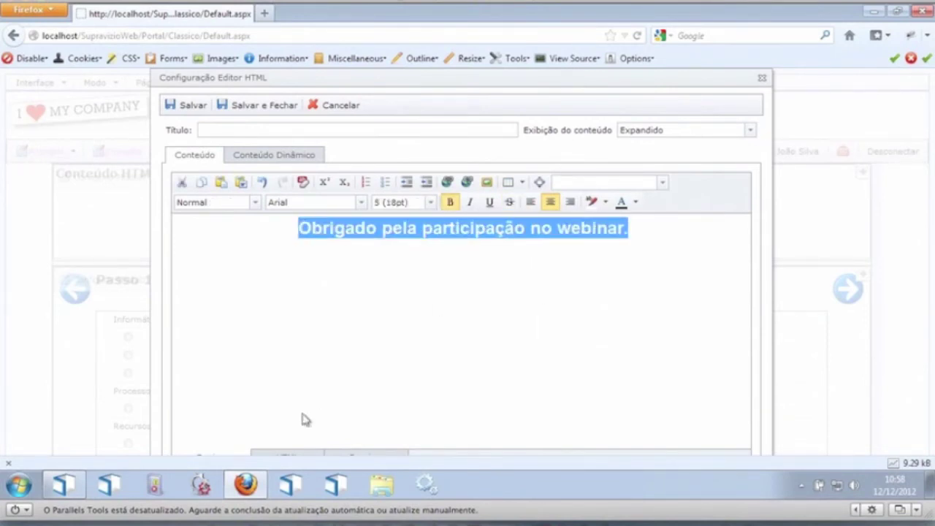
{"action": "left_click", "coordinate": [288, 457]}
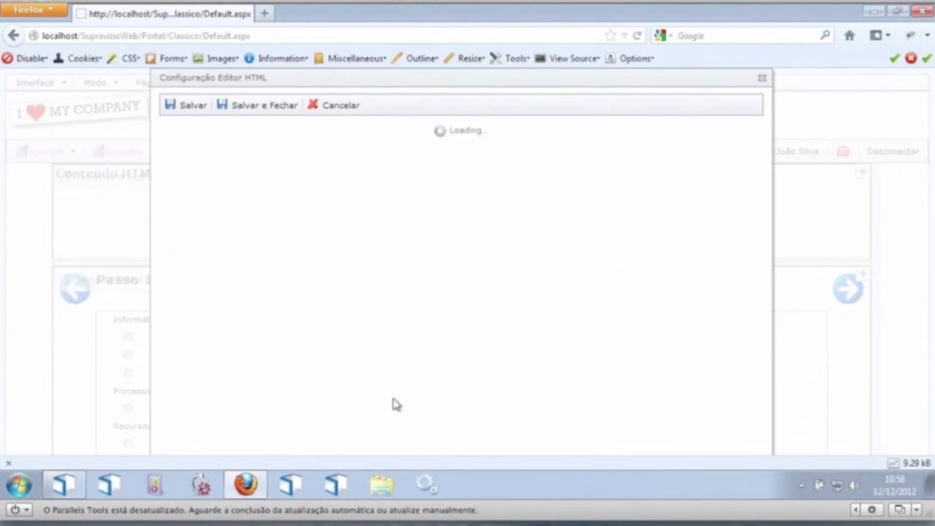
{"action": "left_click", "coordinate": [234, 455]}
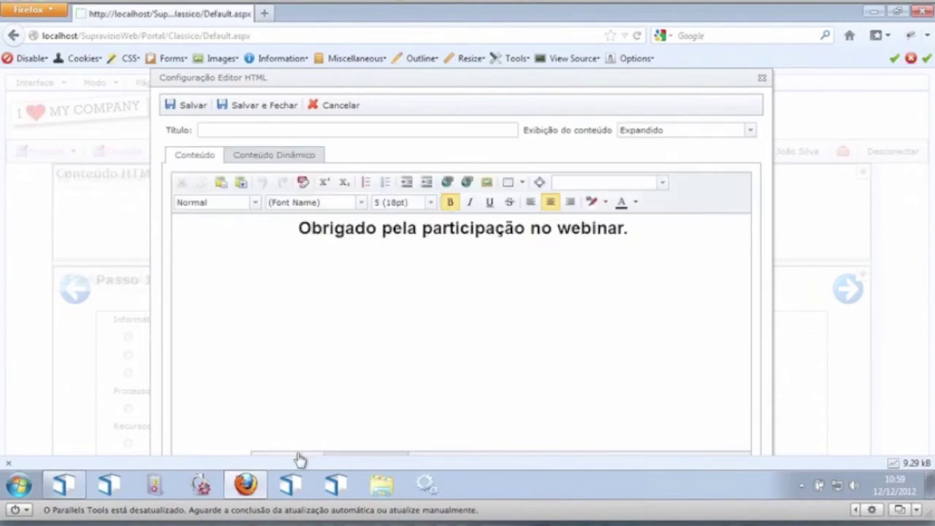
{"action": "left_click", "coordinate": [360, 458]}
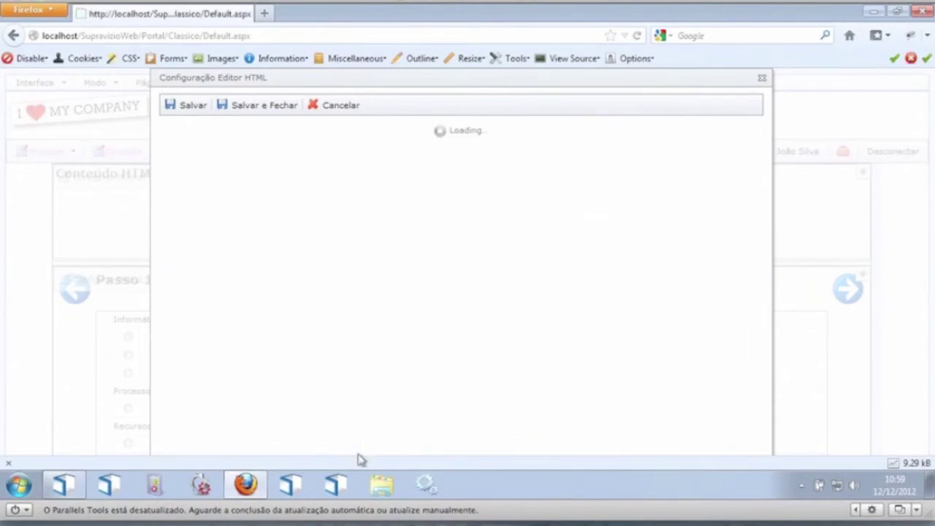
{"action": "left_click", "coordinate": [224, 453]}
{"action": "left_click", "coordinate": [663, 184]}
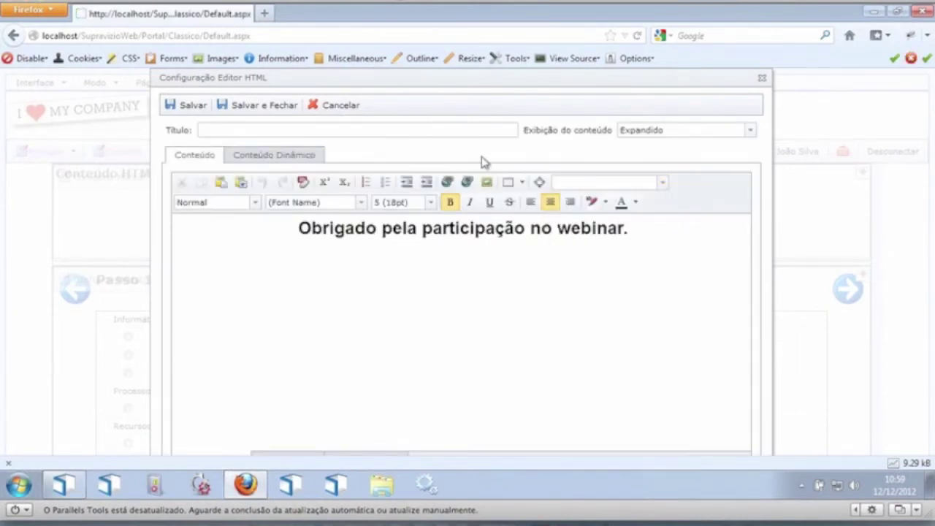
{"action": "left_click", "coordinate": [313, 158]}
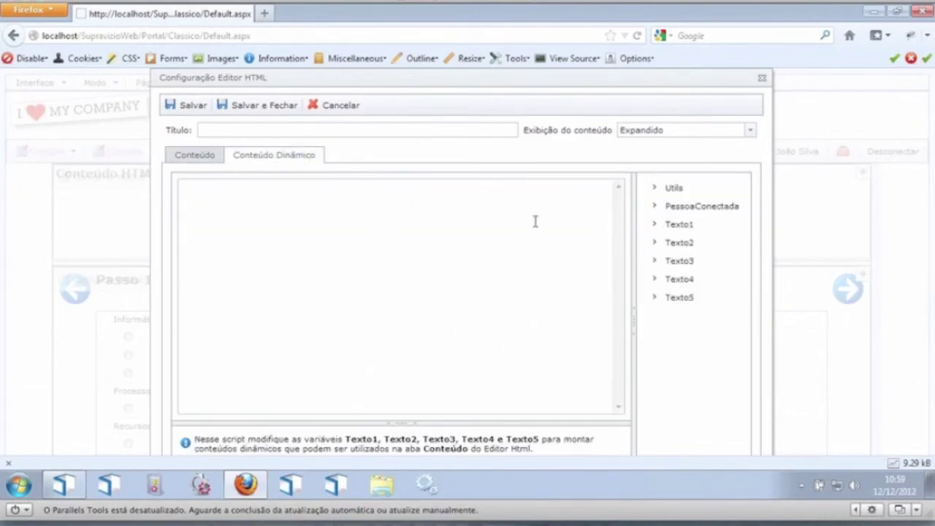
{"action": "left_click", "coordinate": [190, 160]}
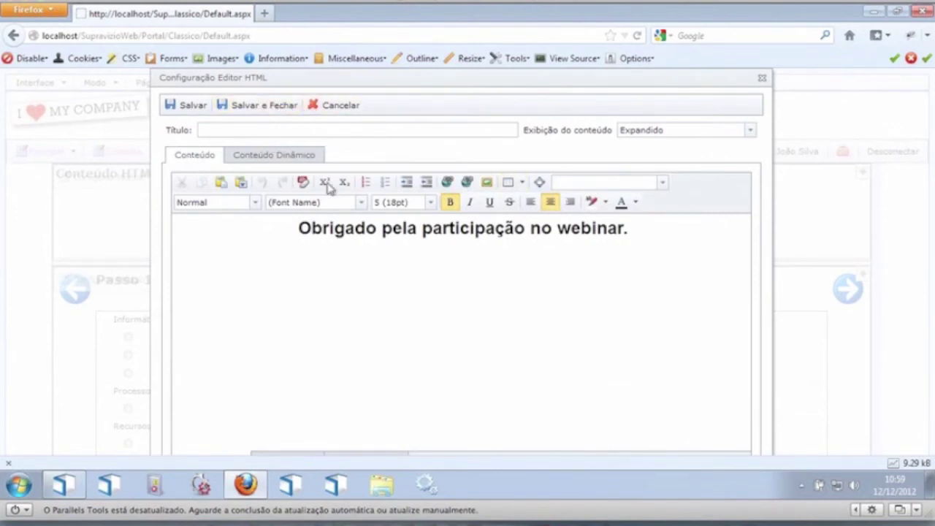
{"action": "left_click", "coordinate": [296, 157]}
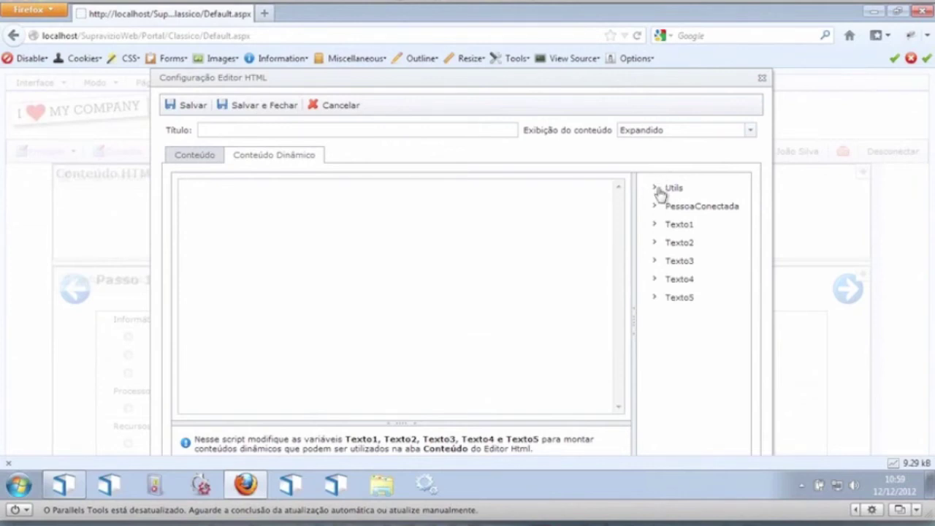
{"action": "left_click", "coordinate": [658, 191]}
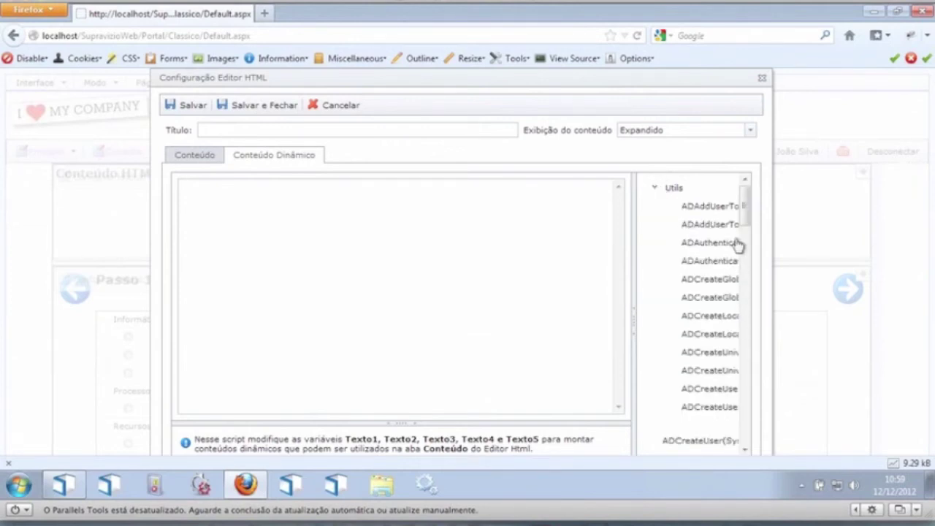
{"action": "left_click_drag", "start_coordinate": [746, 207], "coordinate": [750, 335]}
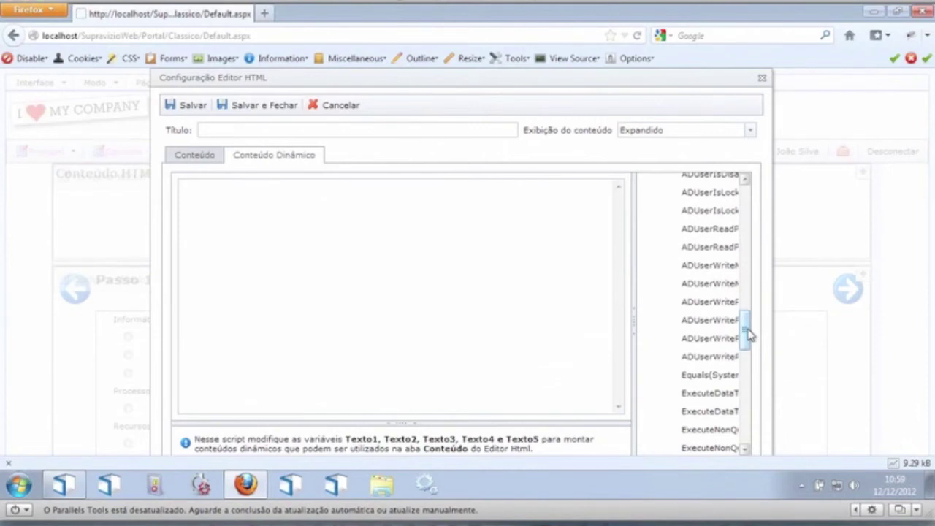
{"action": "left_click_drag", "start_coordinate": [750, 335], "coordinate": [744, 184]}
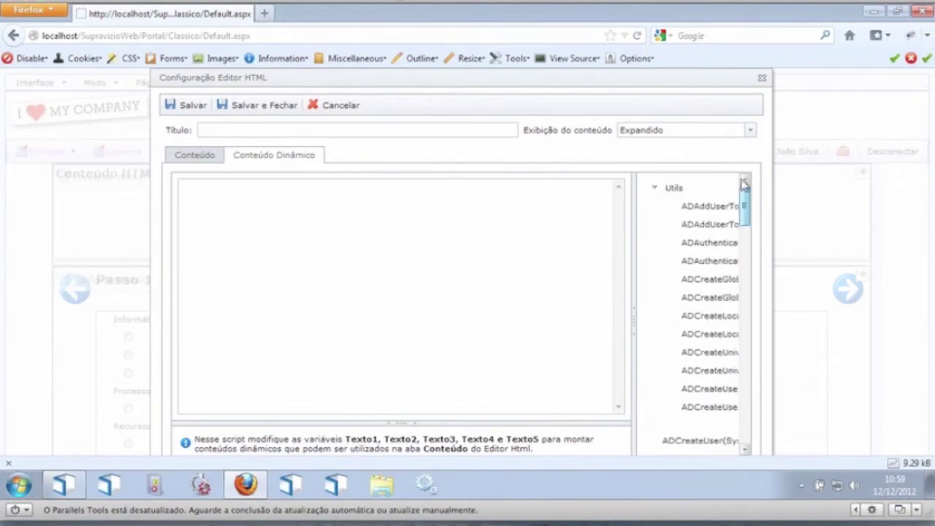
{"action": "left_click", "coordinate": [655, 189]}
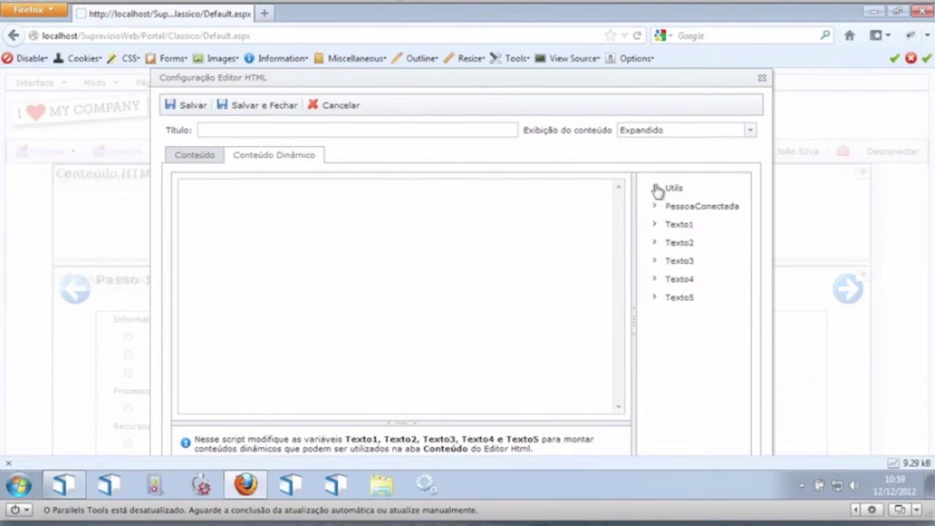
{"action": "left_click", "coordinate": [195, 156]}
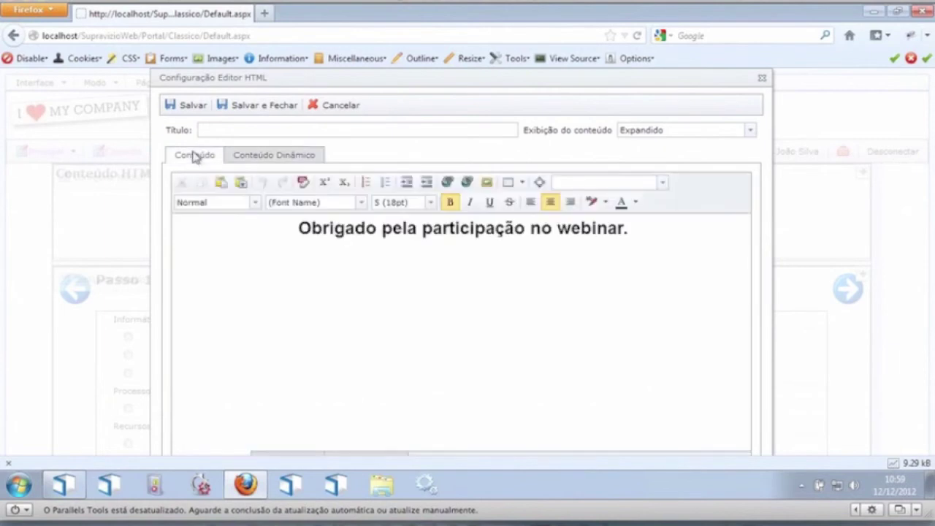
{"action": "left_click", "coordinate": [242, 110]}
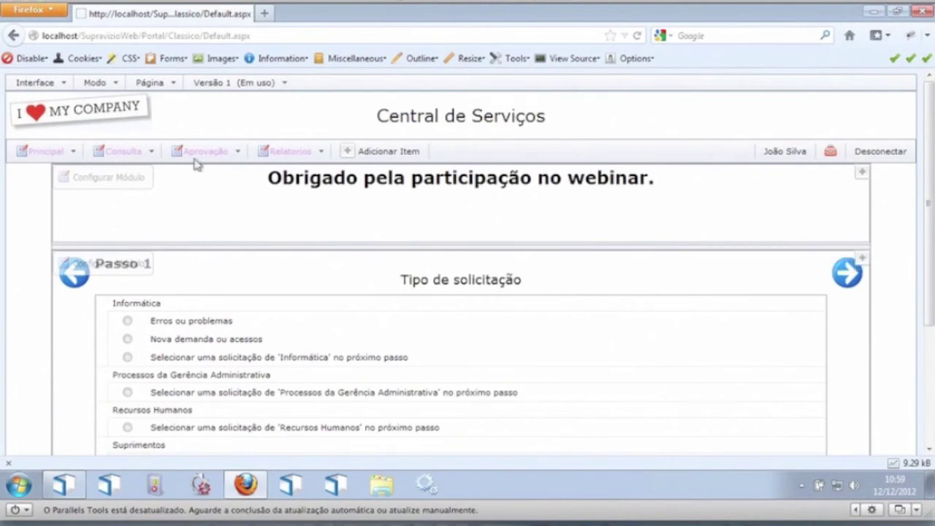
Step: Switch the Central de Serviços page to Visualização (viewing) mode
{"action": "left_click", "coordinate": [95, 83]}
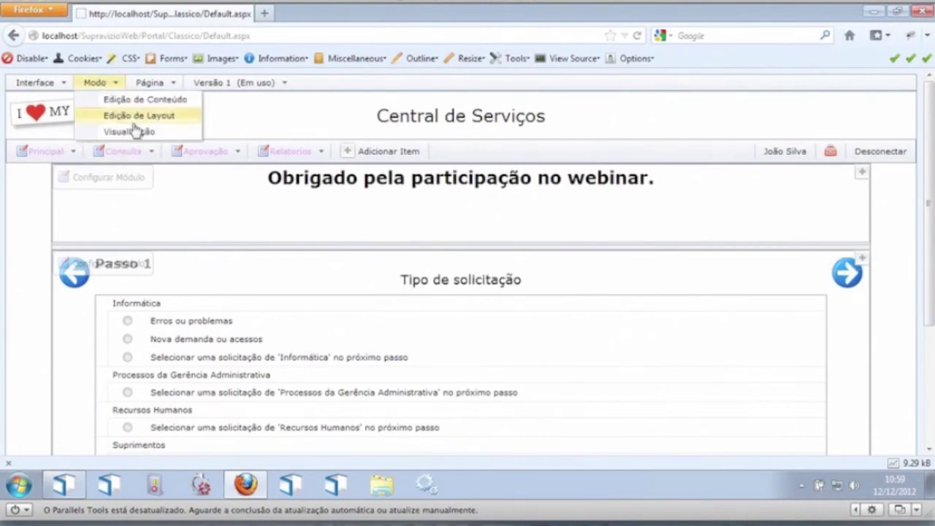
{"action": "left_click", "coordinate": [130, 131]}
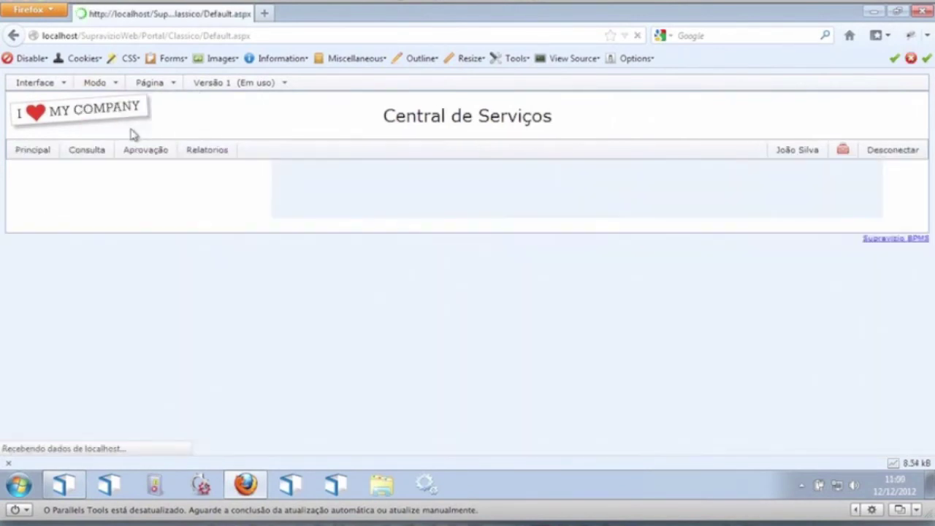
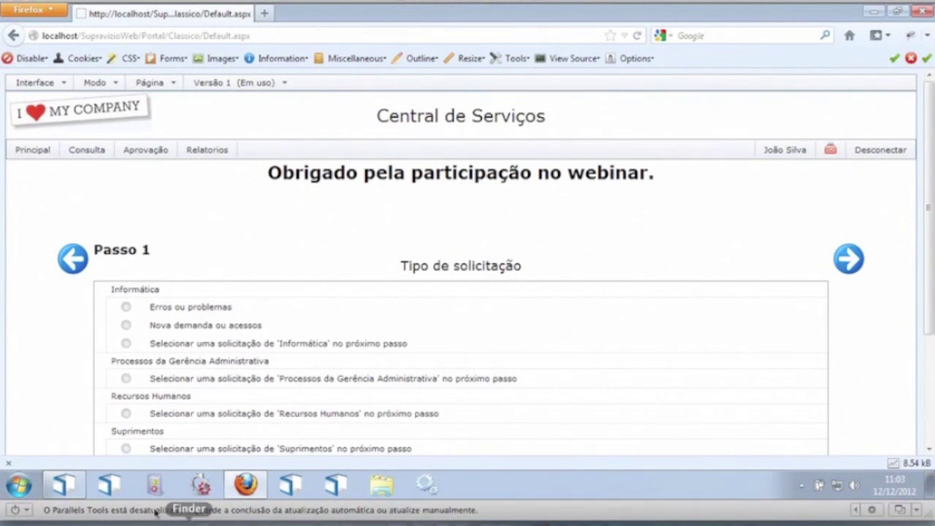
Step: Open the 'Painel Incidentes' report in Supravizio's Layout designer to view the incident dashboard canvas
{"action": "left_click", "coordinate": [77, 488]}
{"action": "double_click", "coordinate": [88, 154]}
{"action": "left_click", "coordinate": [133, 98]}
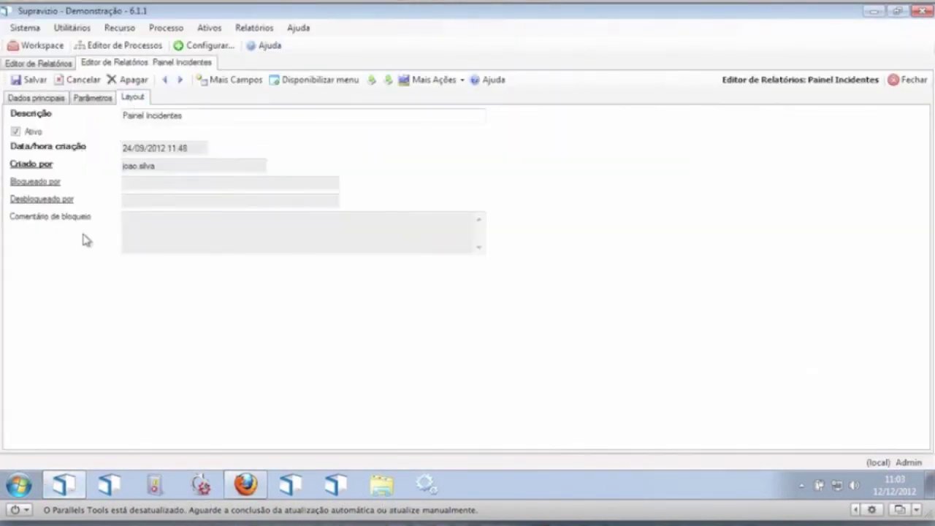
{"action": "scroll", "coordinate": [121, 226], "scroll_direction": "down", "scroll_amount": 2}
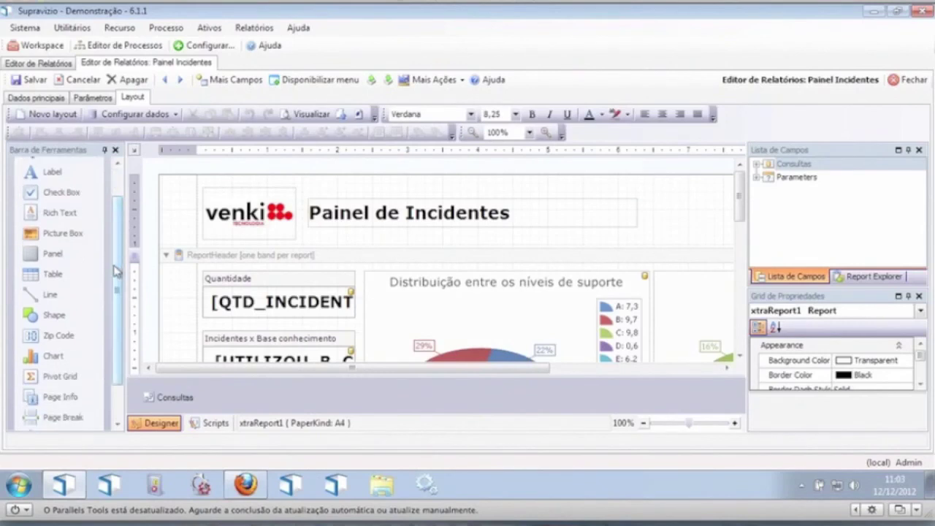